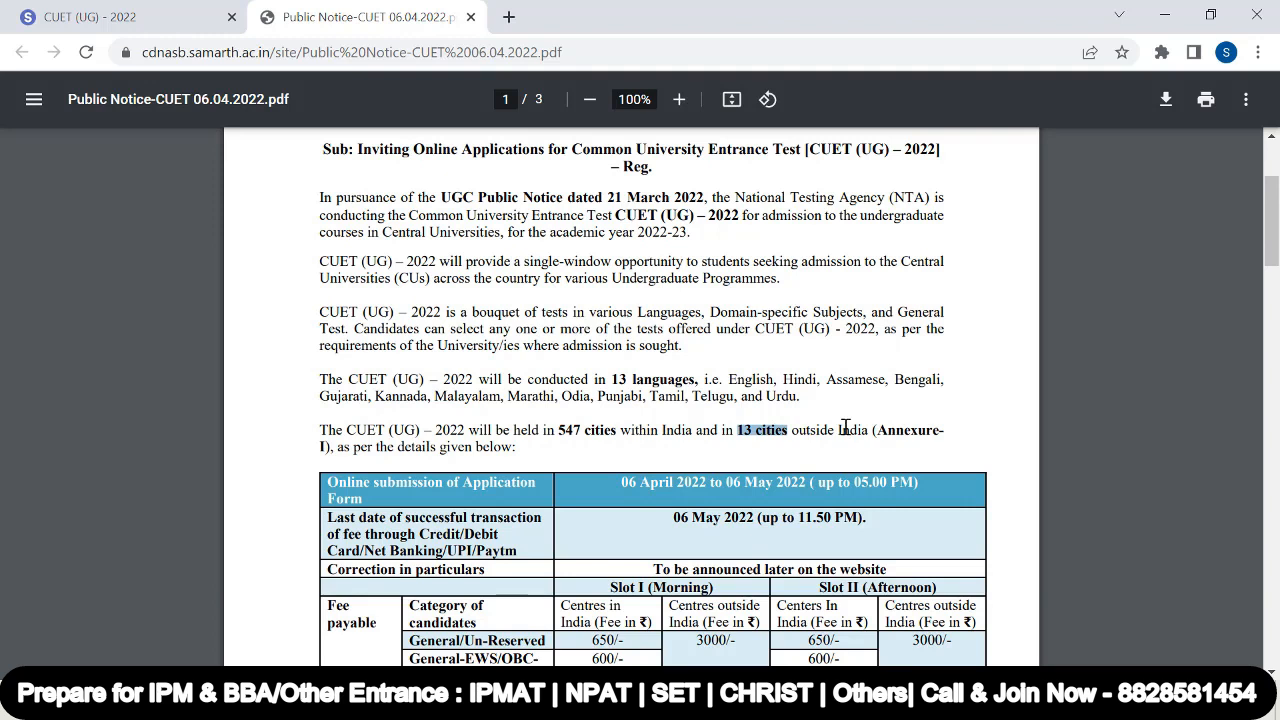
{"action": "scroll", "coordinate": [850, 400], "scroll_direction": "down", "scroll_amount": 1}
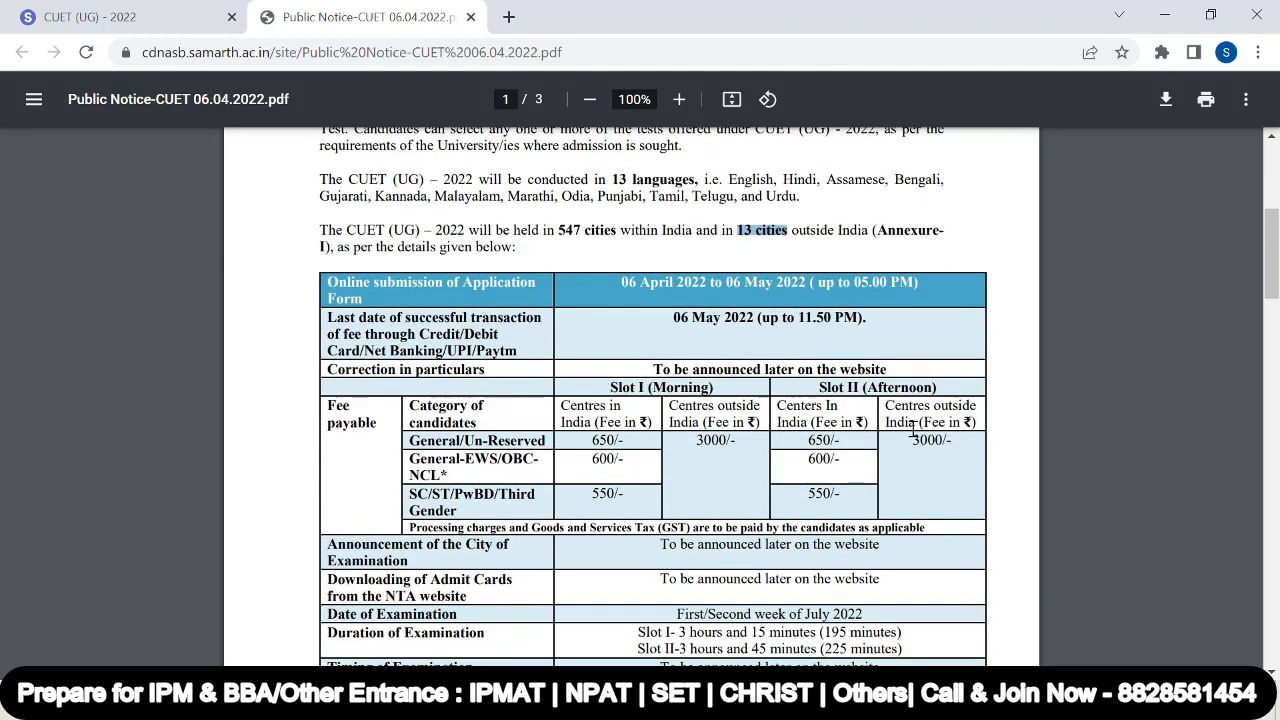
Highlight the fees in the public notice: 3000/- for centres outside India and 650/- in India
{"action": "left_click_drag", "start_coordinate": [911, 449], "coordinate": [981, 451]}
{"action": "left_click_drag", "start_coordinate": [592, 442], "coordinate": [633, 494]}
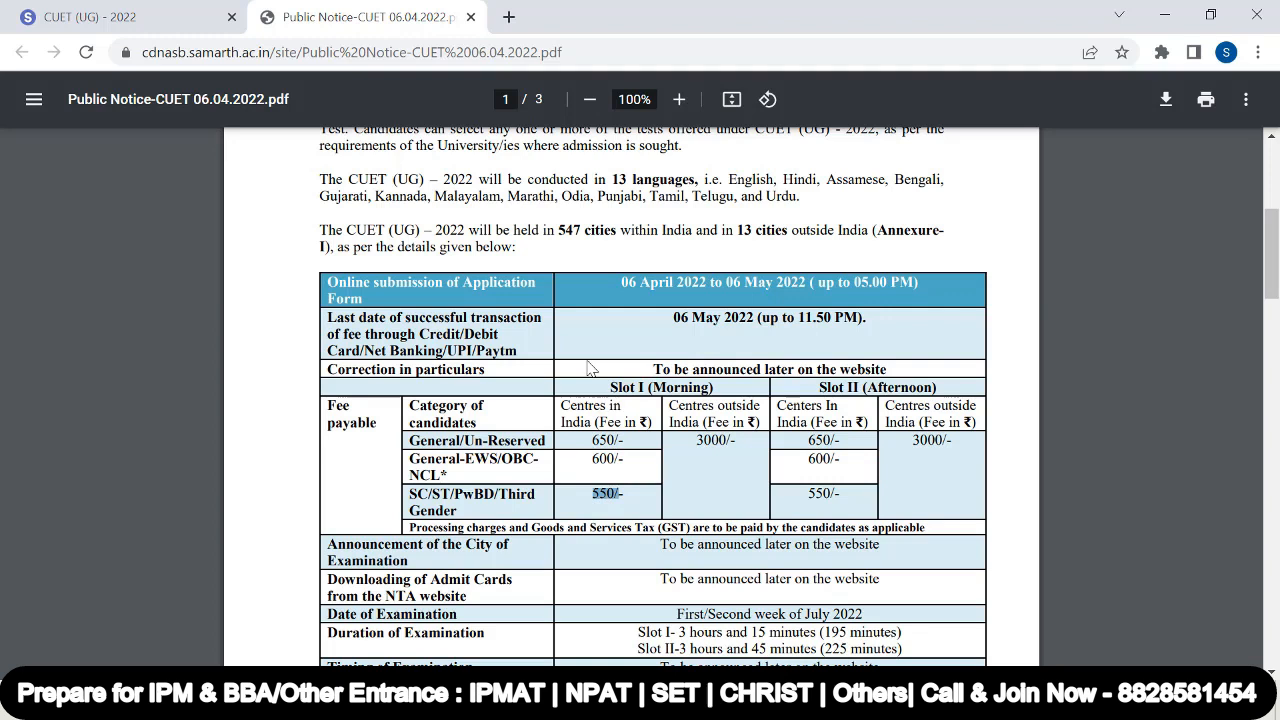
Highlight the exam durations: Slot I 3 hours 15 minutes and Slot II 3 hours 45 minutes
{"action": "scroll", "coordinate": [590, 368], "scroll_direction": "down", "scroll_amount": 1}
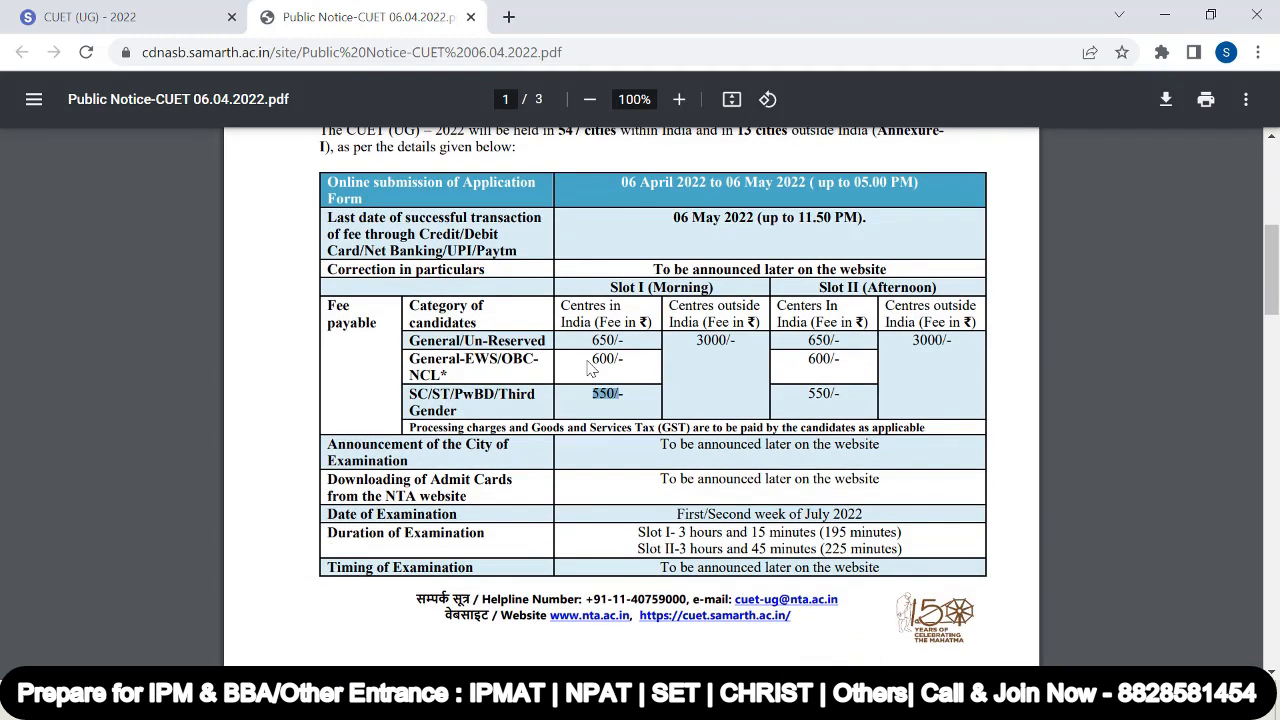
{"action": "scroll", "coordinate": [590, 368], "scroll_direction": "down", "scroll_amount": 2}
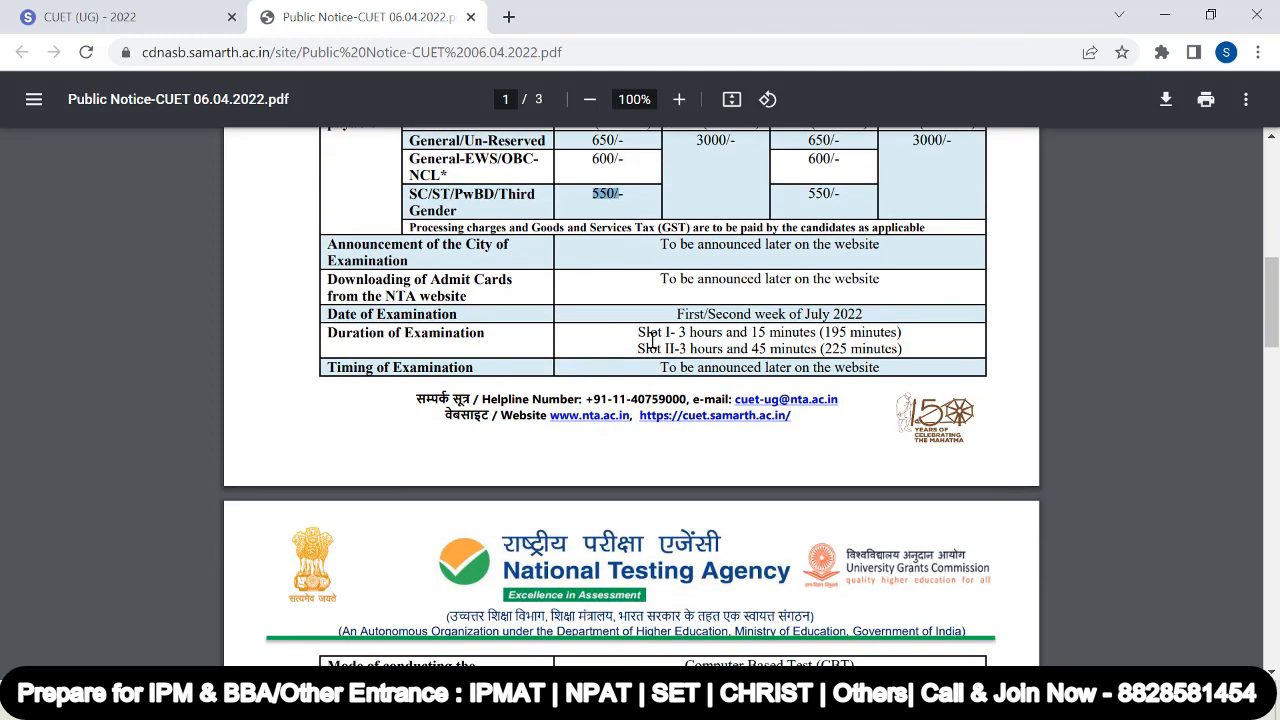
{"action": "left_click_drag", "start_coordinate": [680, 339], "coordinate": [819, 338]}
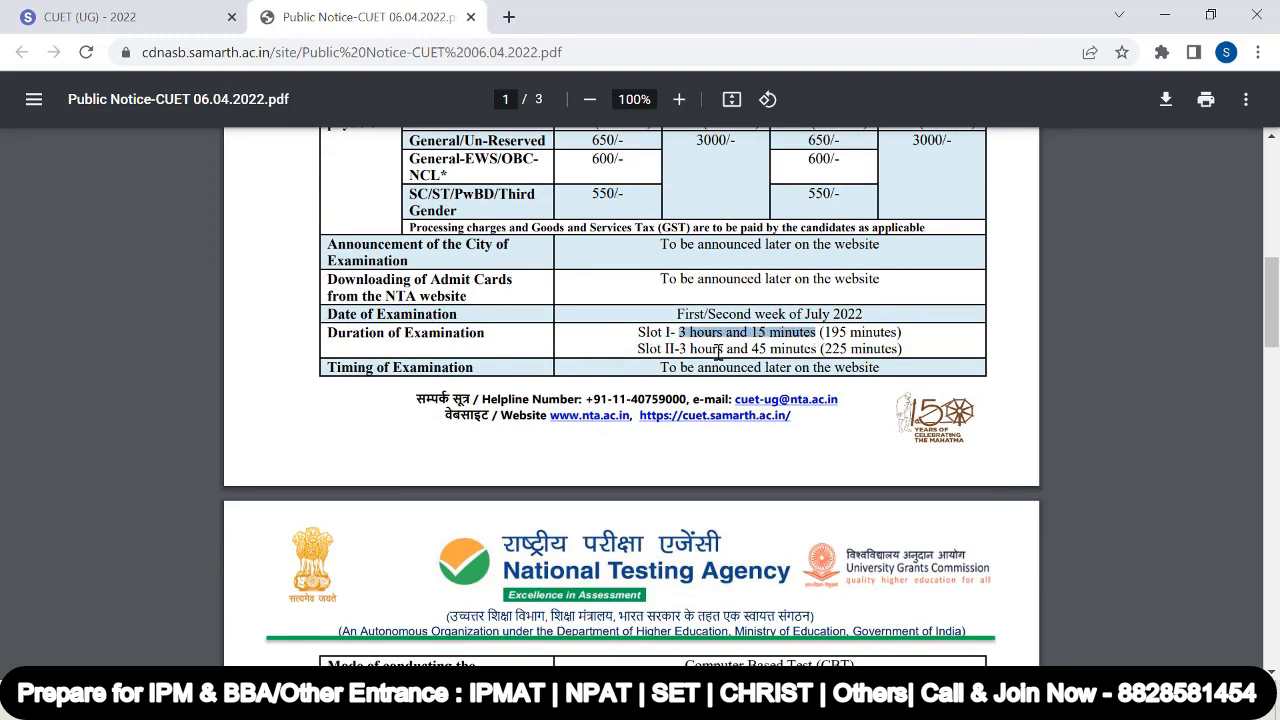
{"action": "left_click_drag", "start_coordinate": [680, 352], "coordinate": [826, 352]}
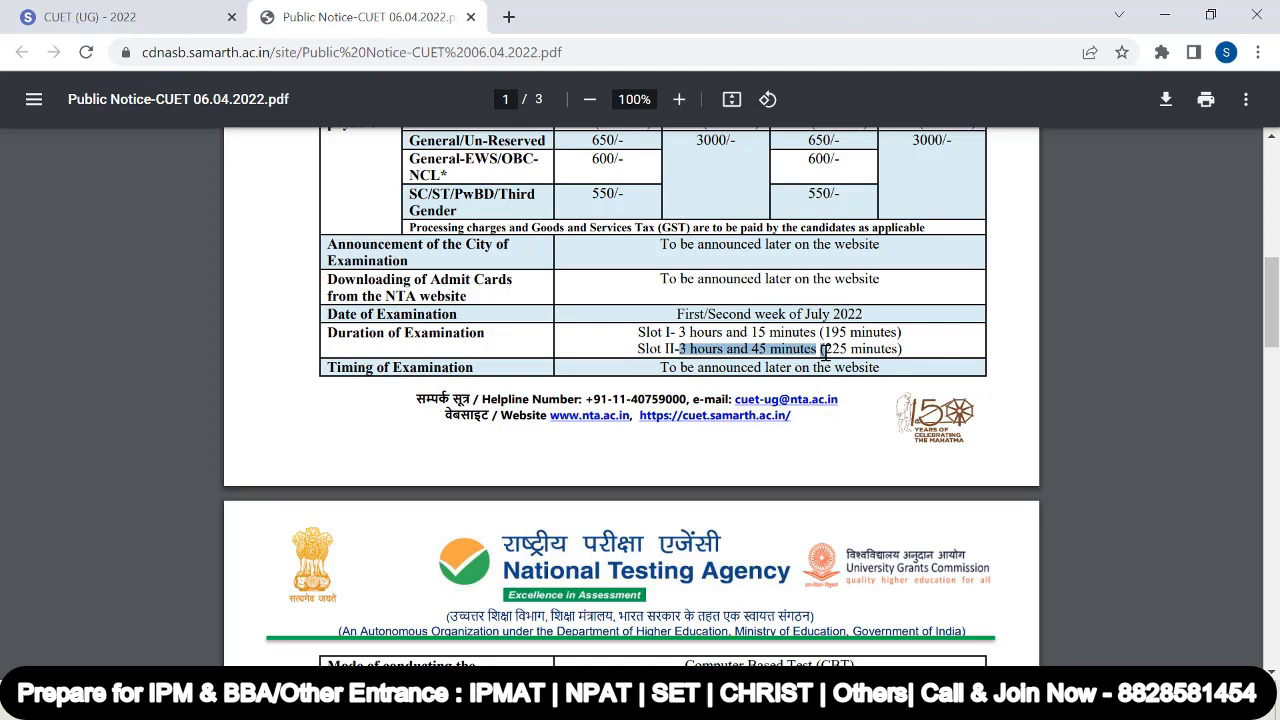
{"action": "left_click", "coordinate": [870, 348]}
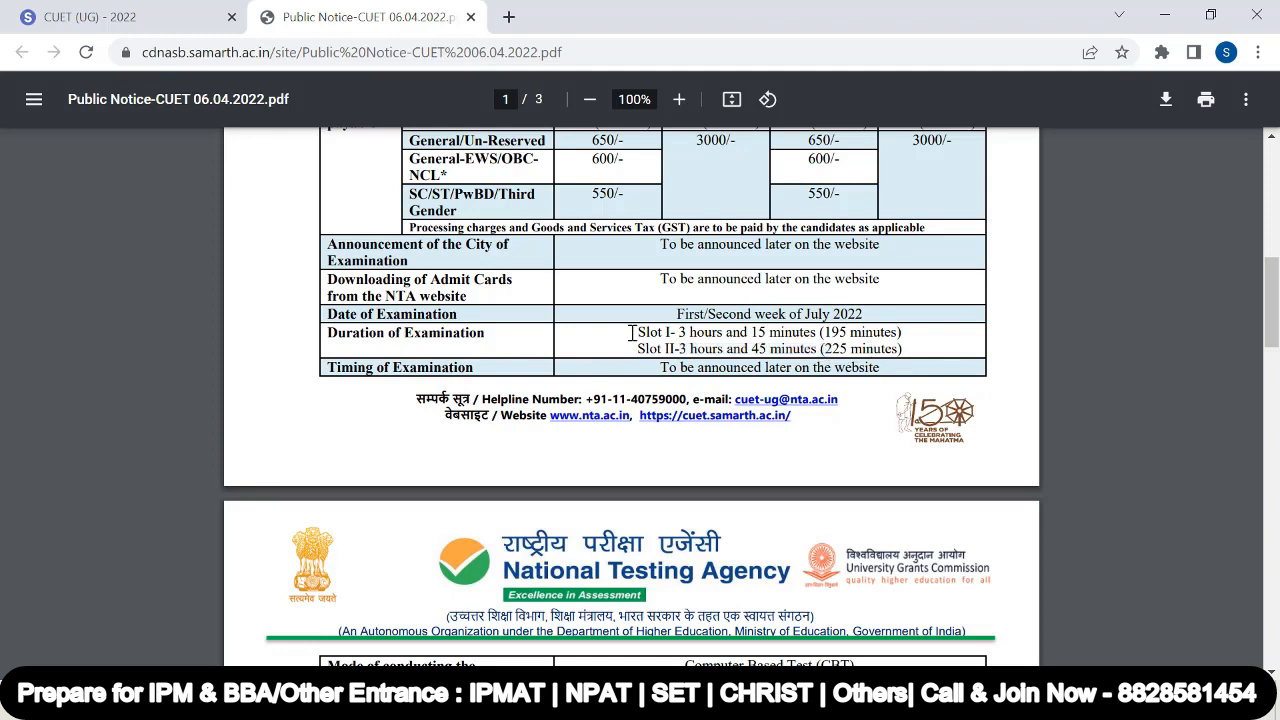
Read through to the Annexure I city list and highlight the Public Notice 06 April 2022 heading
{"action": "scroll", "coordinate": [590, 347], "scroll_direction": "down", "scroll_amount": 4}
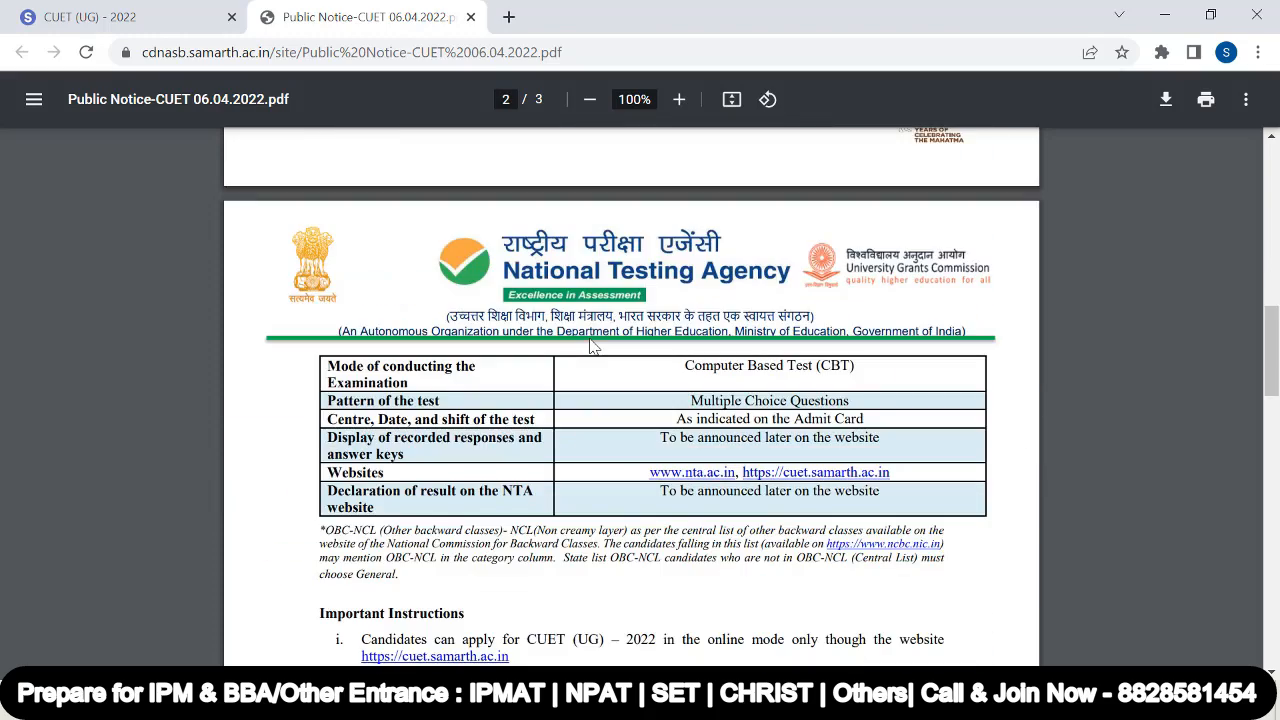
{"action": "scroll", "coordinate": [590, 345], "scroll_direction": "down", "scroll_amount": 7}
{"action": "scroll", "coordinate": [591, 340], "scroll_direction": "down", "scroll_amount": 4}
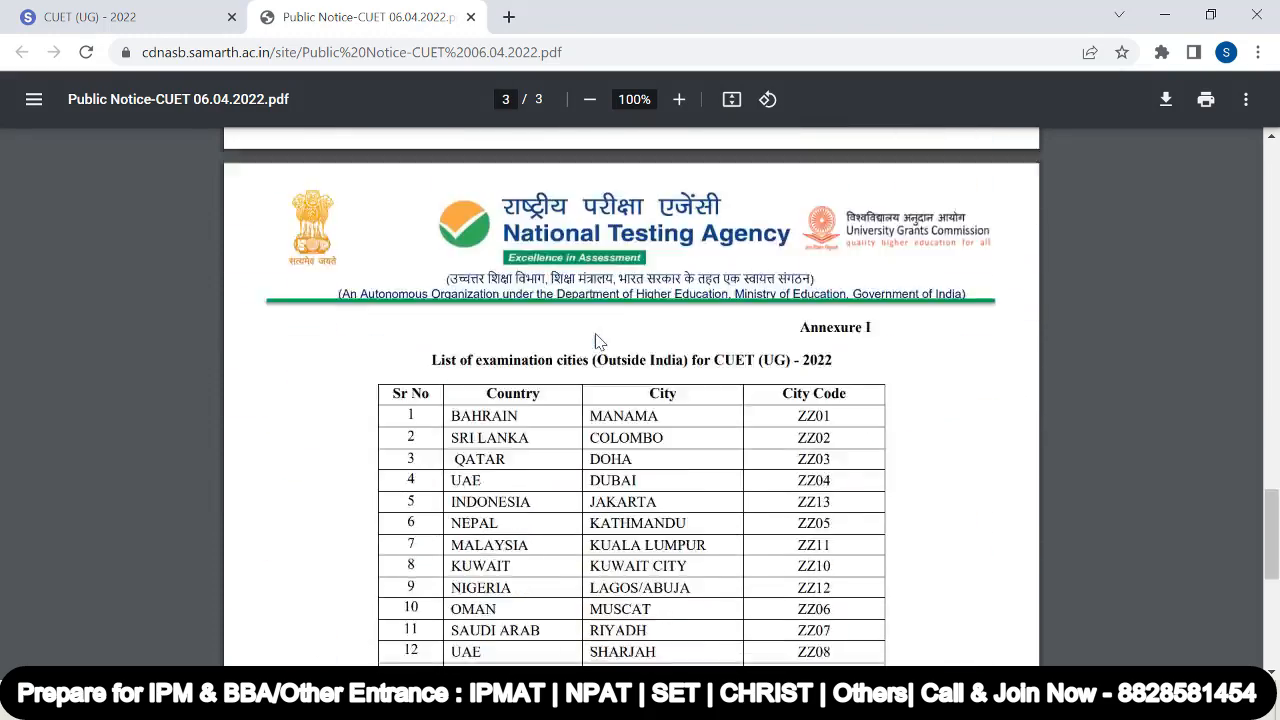
{"action": "scroll", "coordinate": [600, 342], "scroll_direction": "down", "scroll_amount": 5}
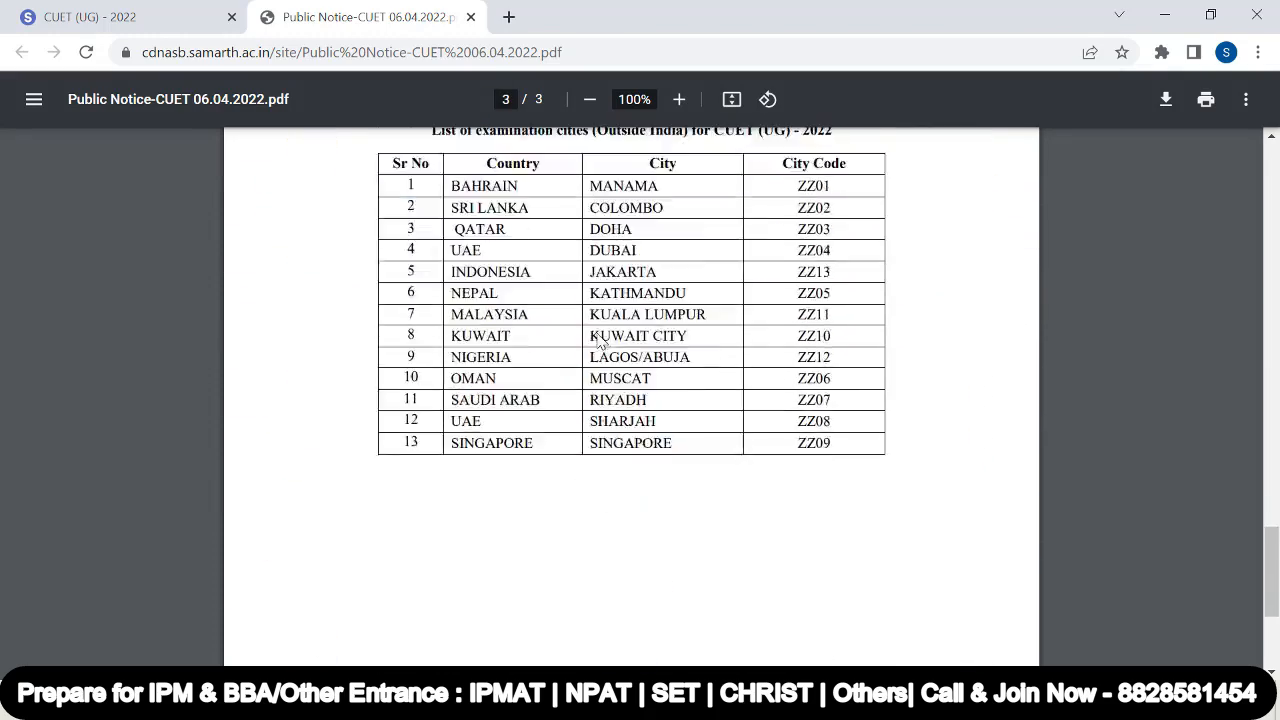
{"action": "scroll", "coordinate": [600, 342], "scroll_direction": "up", "scroll_amount": 15}
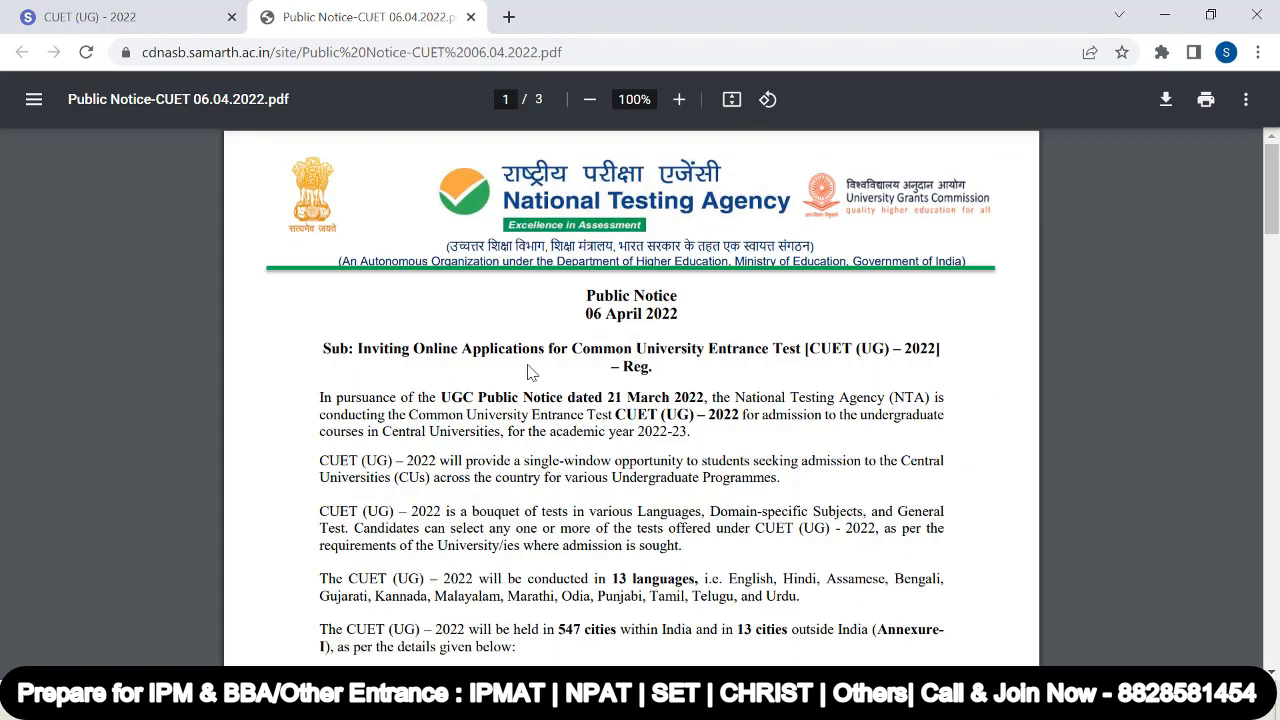
{"action": "left_click_drag", "start_coordinate": [588, 297], "coordinate": [716, 315]}
Return to the CUET (UG) 2022 site and open the Register application instructions
{"action": "left_click", "coordinate": [205, 17]}
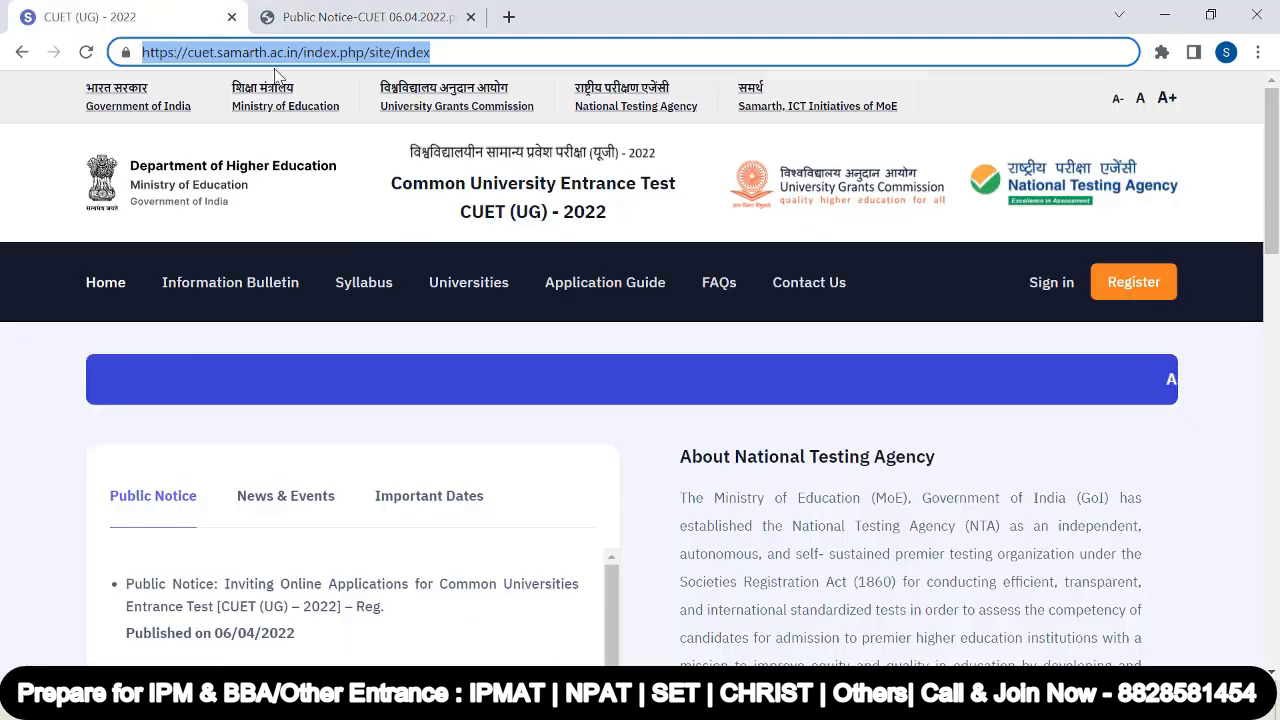
{"action": "scroll", "coordinate": [597, 445], "scroll_direction": "down", "scroll_amount": 2}
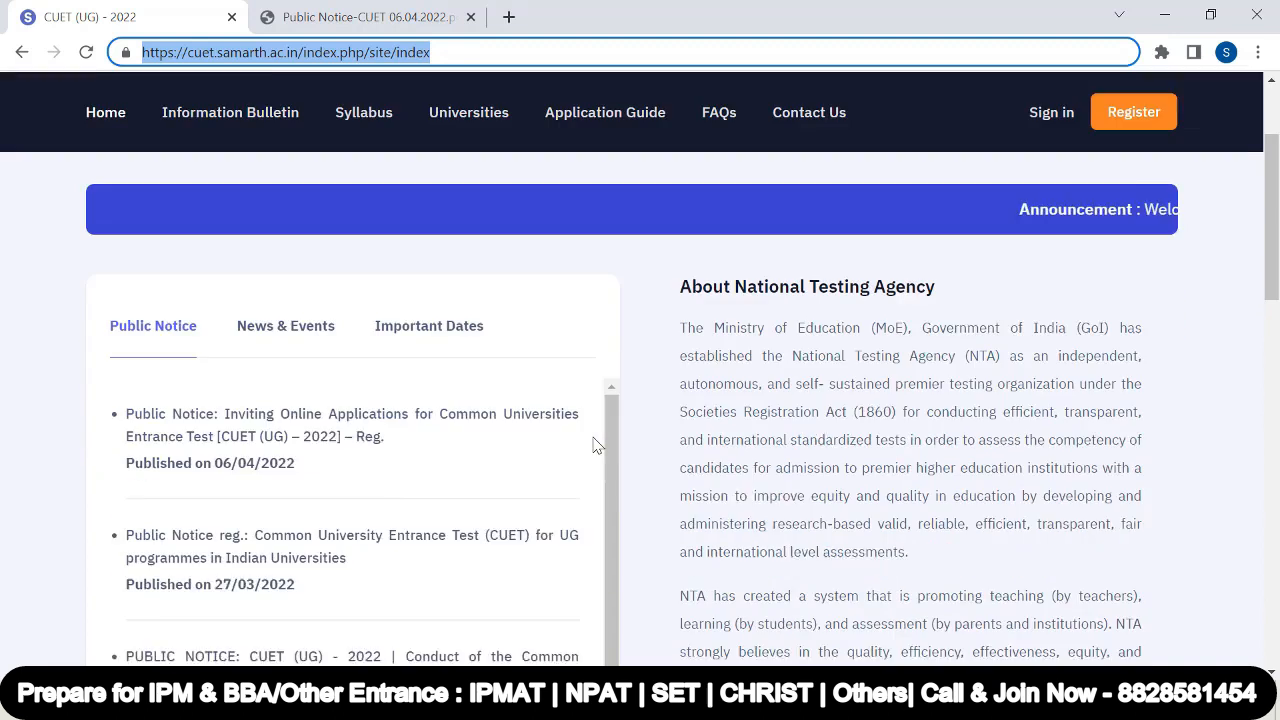
{"action": "scroll", "coordinate": [598, 440], "scroll_direction": "up", "scroll_amount": 2}
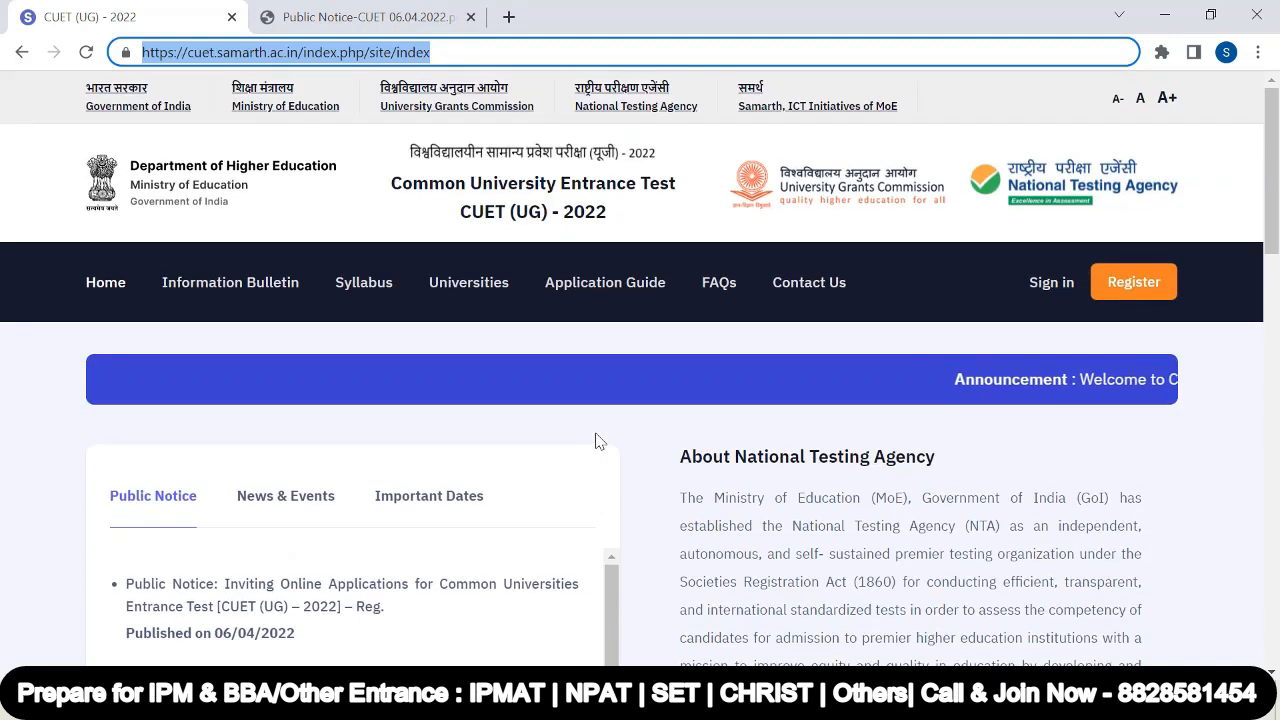
{"action": "left_click", "coordinate": [1122, 288]}
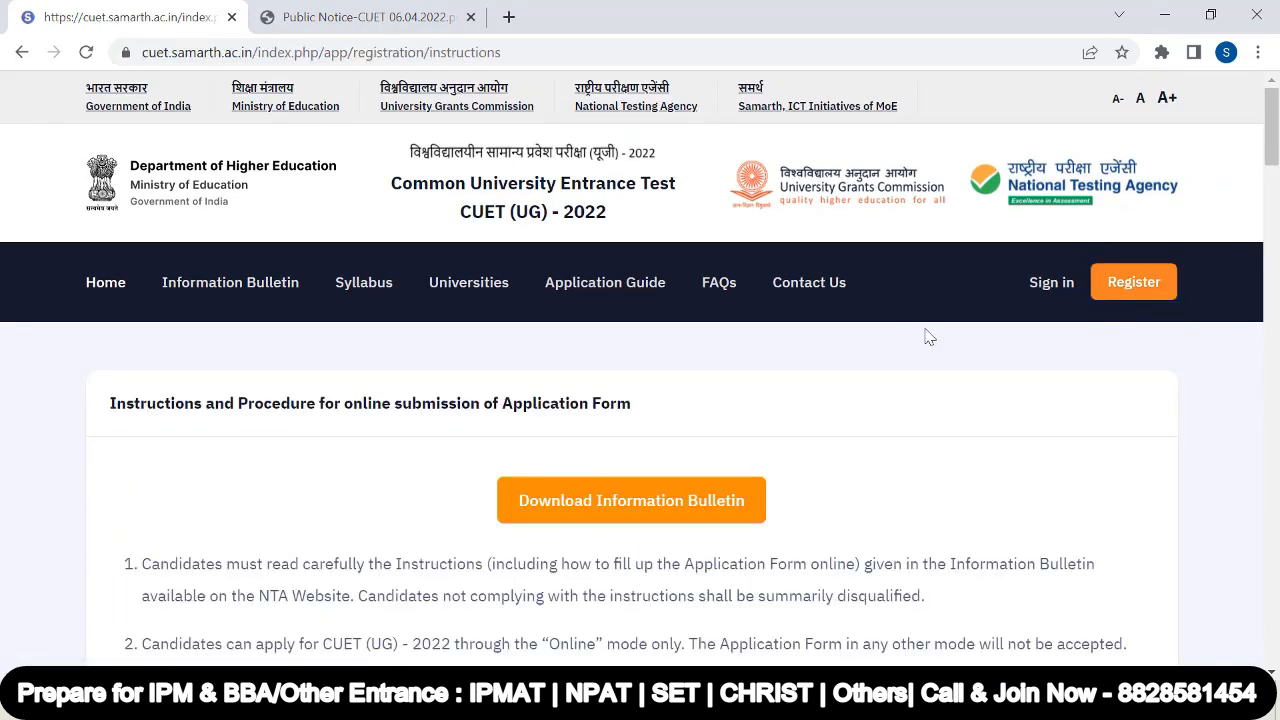
{"action": "scroll", "coordinate": [540, 424], "scroll_direction": "down", "scroll_amount": 15}
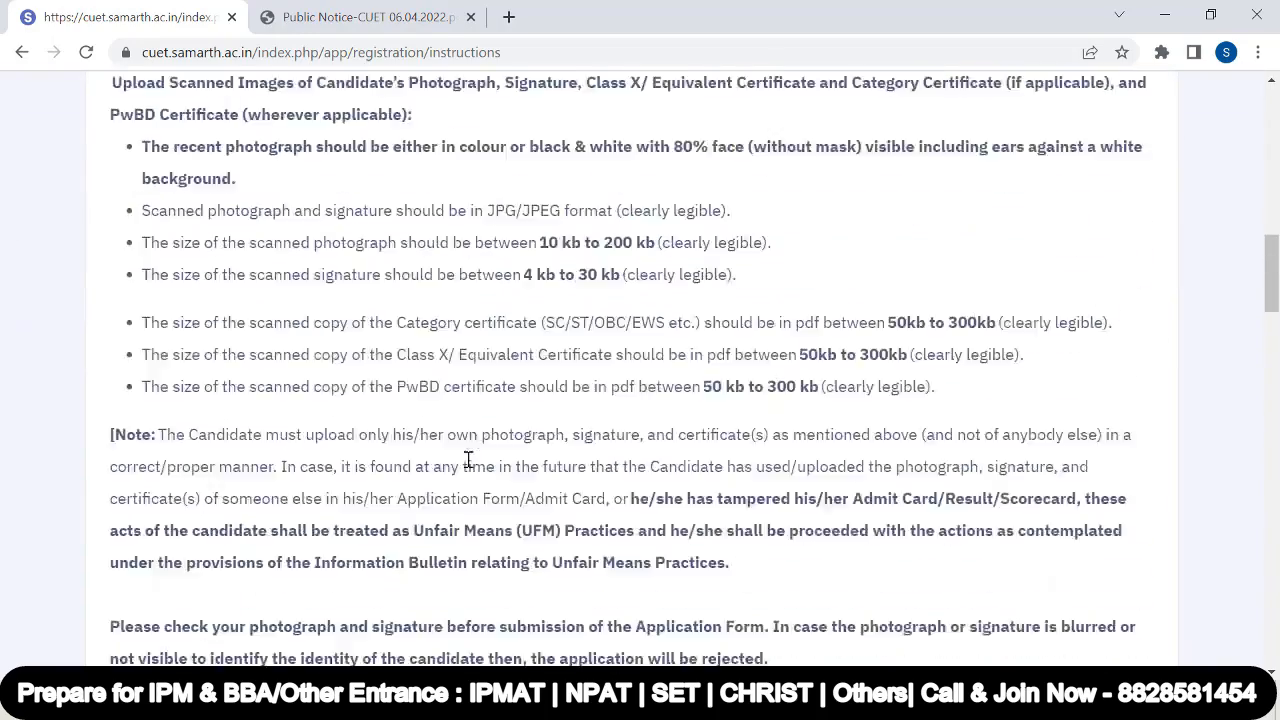
{"action": "scroll", "coordinate": [466, 462], "scroll_direction": "down", "scroll_amount": 8}
{"action": "scroll", "coordinate": [470, 466], "scroll_direction": "up", "scroll_amount": 15}
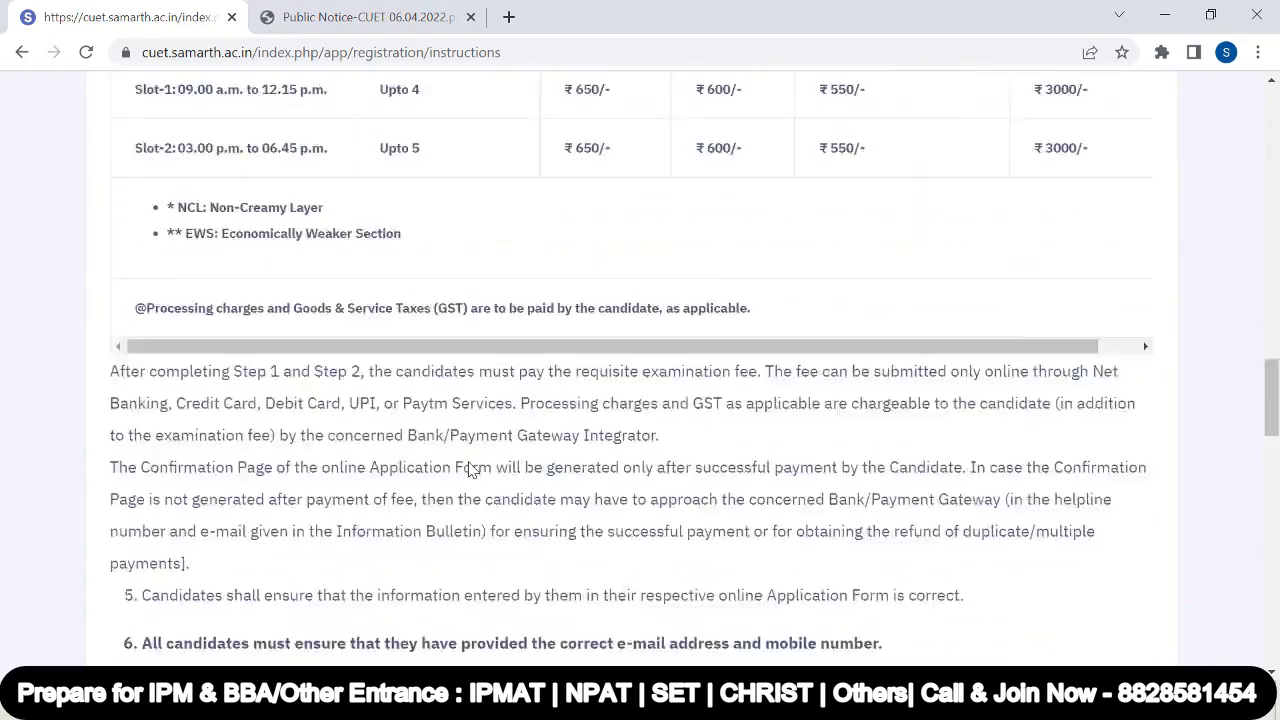
{"action": "scroll", "coordinate": [470, 468], "scroll_direction": "up", "scroll_amount": 10}
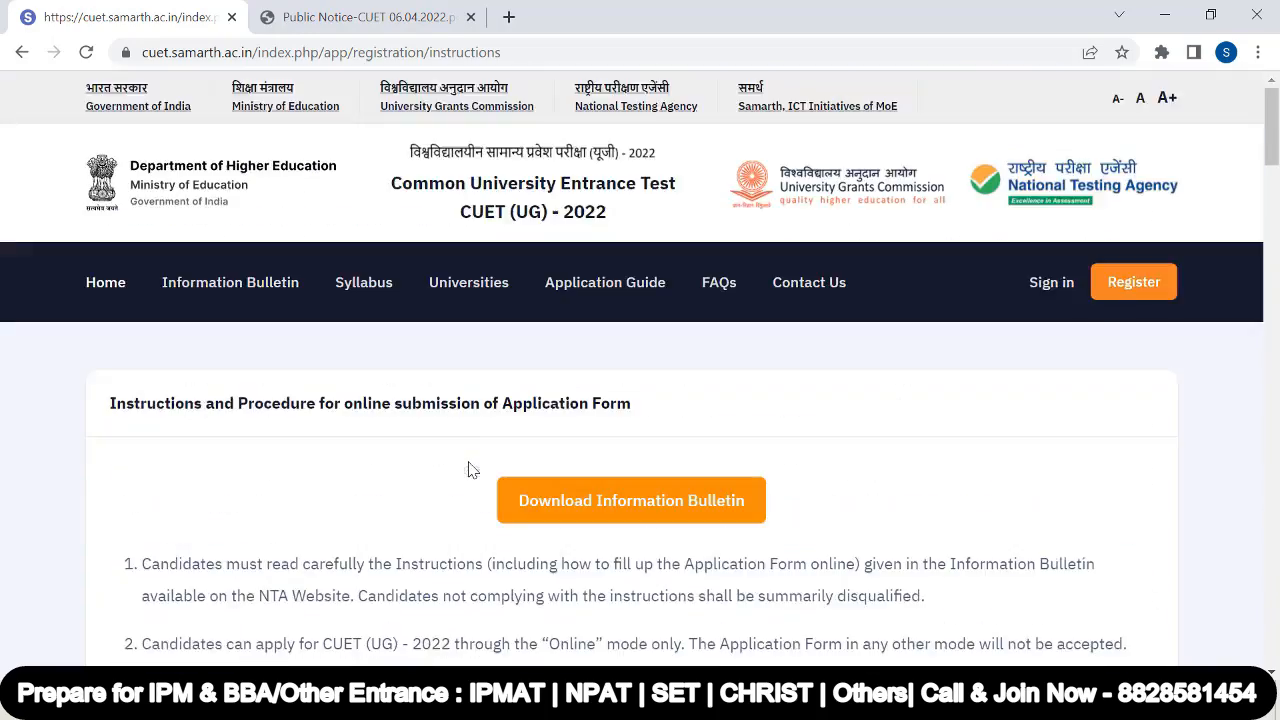
Open the Information Bulletin PDF in a new tab and view it
{"action": "right_click", "coordinate": [585, 508]}
{"action": "left_click", "coordinate": [662, 289]}
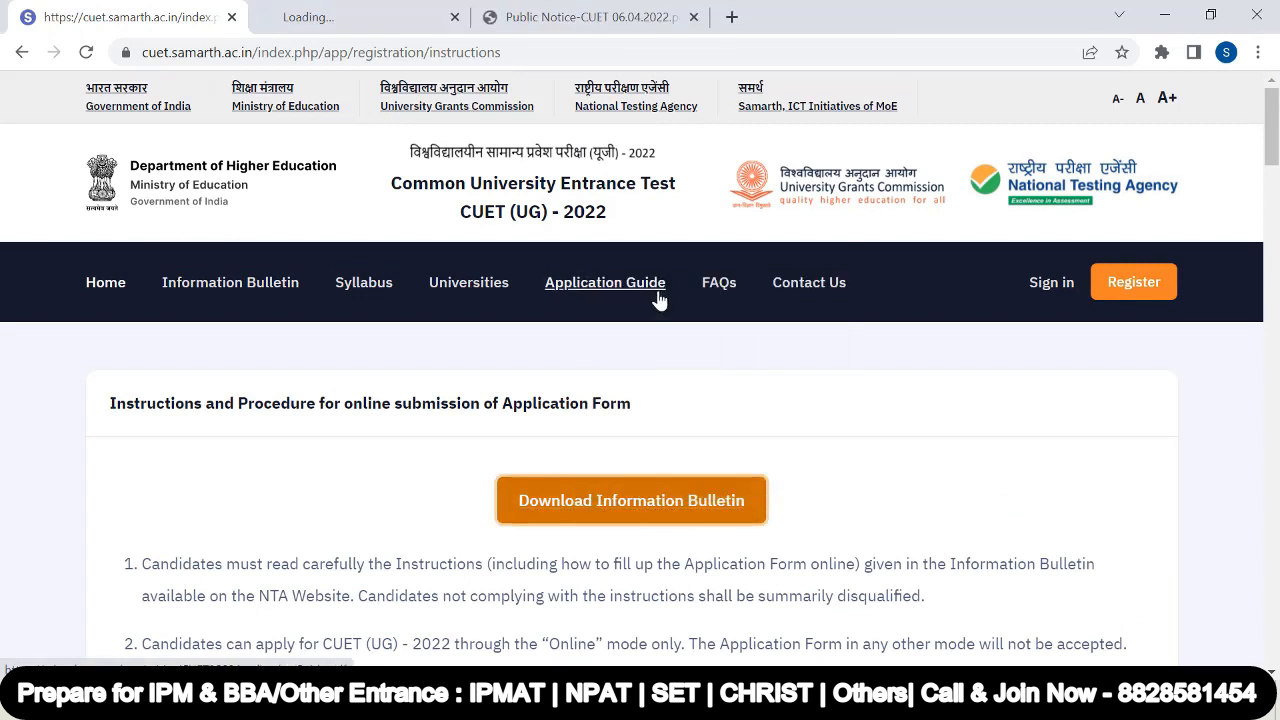
{"action": "left_click", "coordinate": [410, 15]}
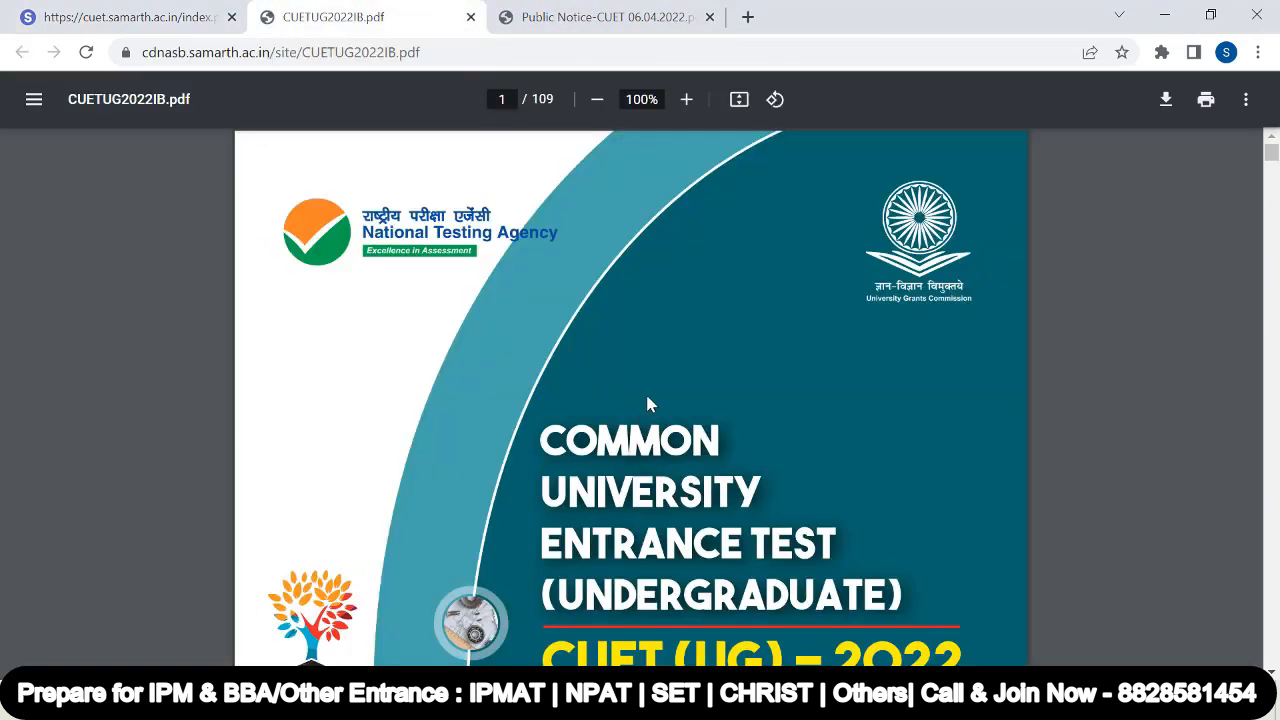
Highlight the 06 May 2022 last fee payment date and the application form correction row
{"action": "scroll", "coordinate": [650, 395], "scroll_direction": "down", "scroll_amount": 5}
{"action": "scroll", "coordinate": [654, 400], "scroll_direction": "down", "scroll_amount": 10}
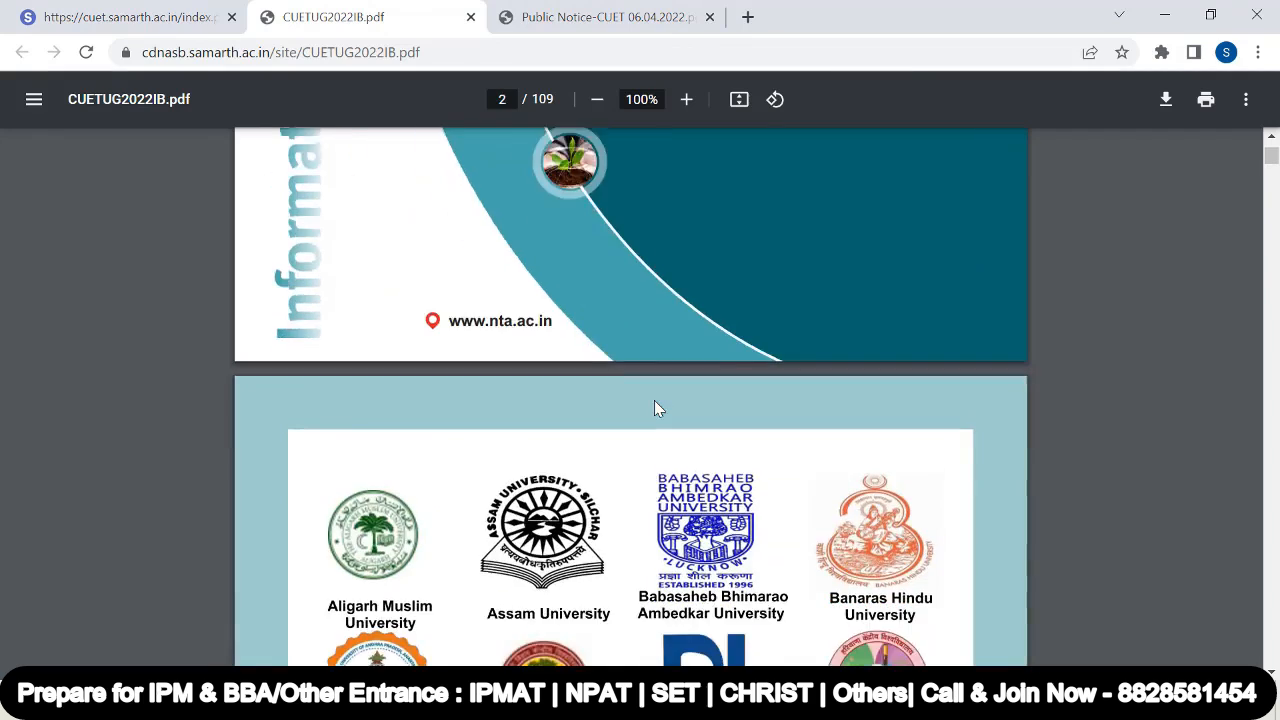
{"action": "scroll", "coordinate": [656, 408], "scroll_direction": "down", "scroll_amount": 20}
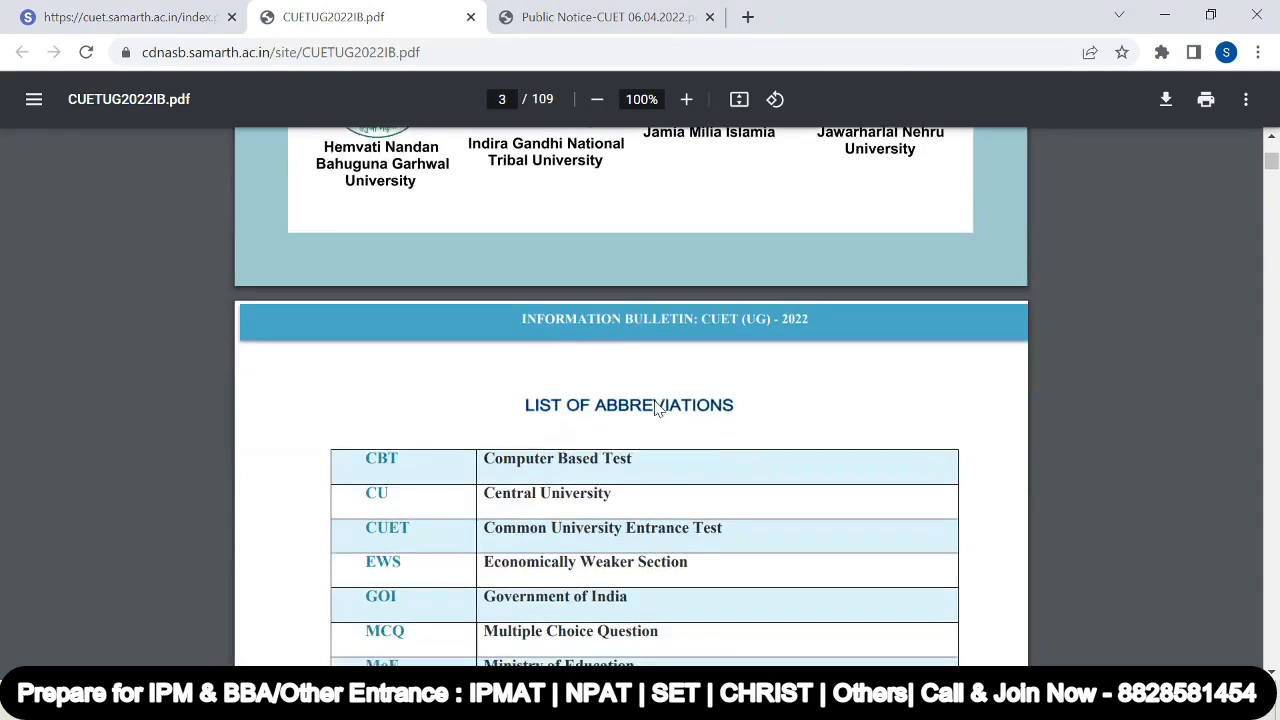
{"action": "scroll", "coordinate": [660, 405], "scroll_direction": "down", "scroll_amount": 3}
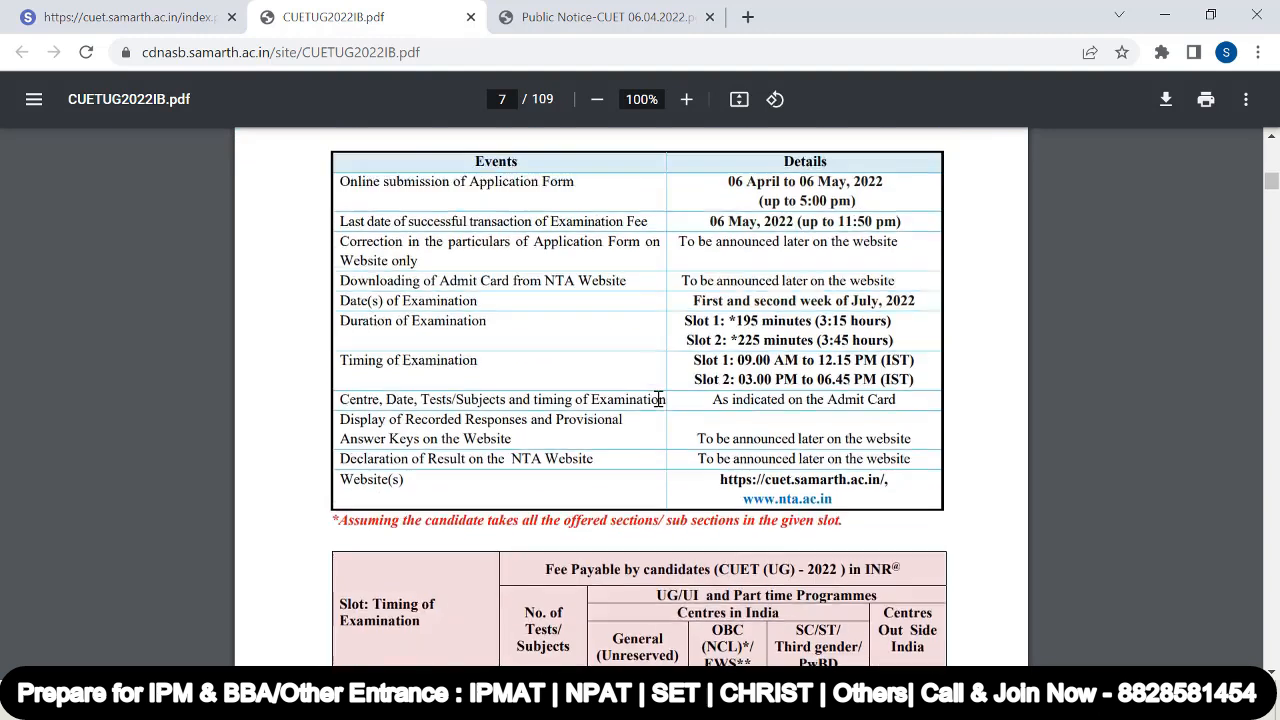
{"action": "scroll", "coordinate": [760, 420], "scroll_direction": "up", "scroll_amount": 2}
{"action": "mouse_move", "coordinate": [704, 408]}
{"action": "left_mouse_down"}
{"action": "mouse_move", "coordinate": [906, 395]}
{"action": "mouse_move", "coordinate": [704, 396]}
{"action": "left_mouse_up"}
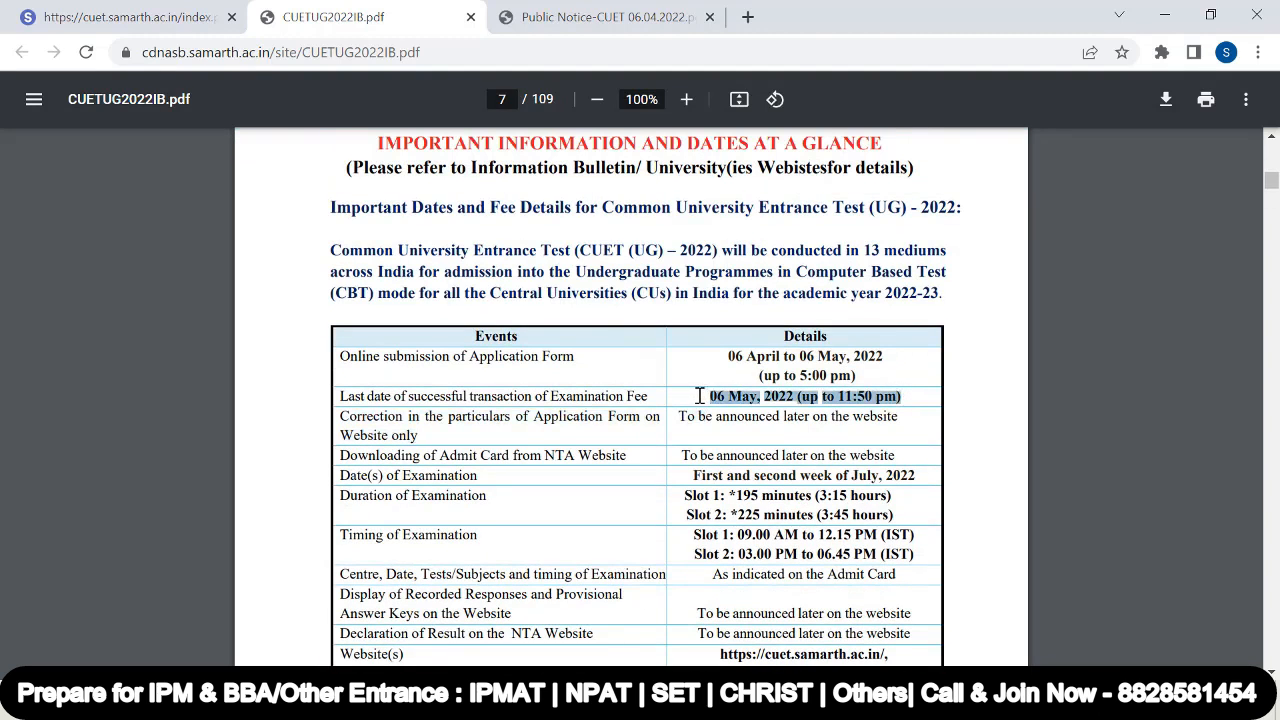
{"action": "left_click", "coordinate": [697, 402]}
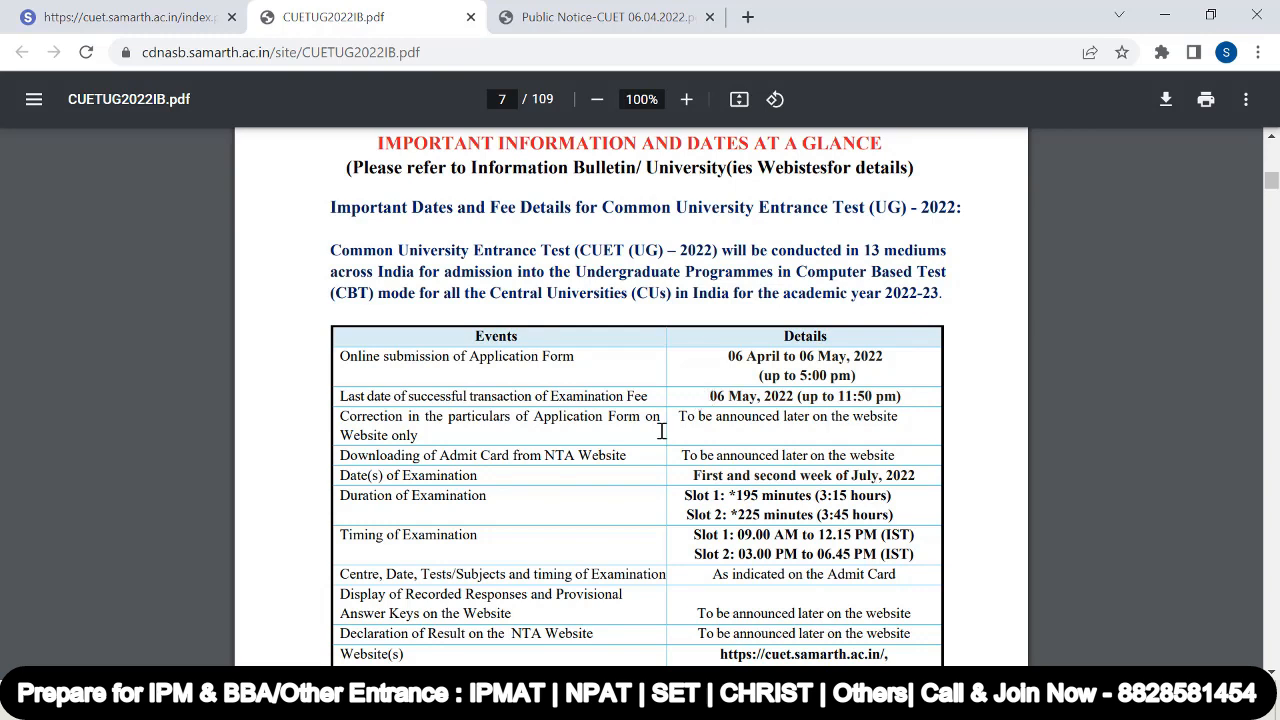
{"action": "left_click_drag", "start_coordinate": [336, 424], "coordinate": [430, 438]}
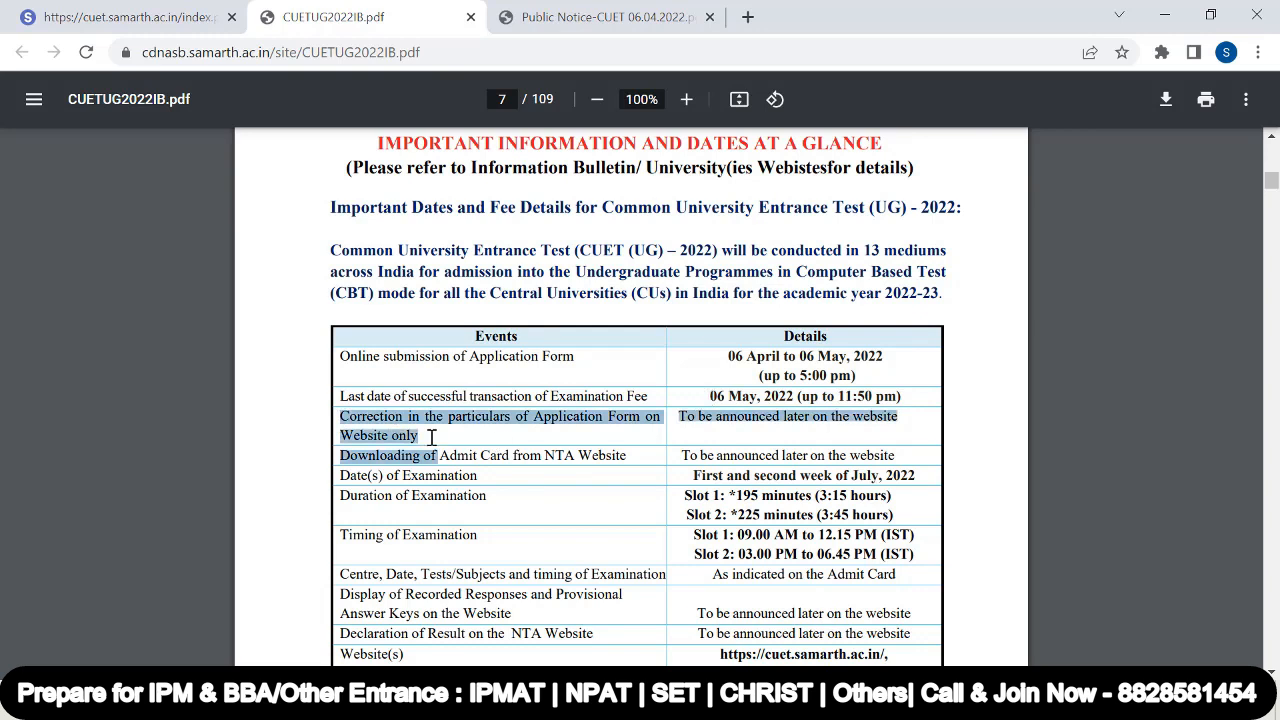
{"action": "scroll", "coordinate": [529, 424], "scroll_direction": "down", "scroll_amount": 1}
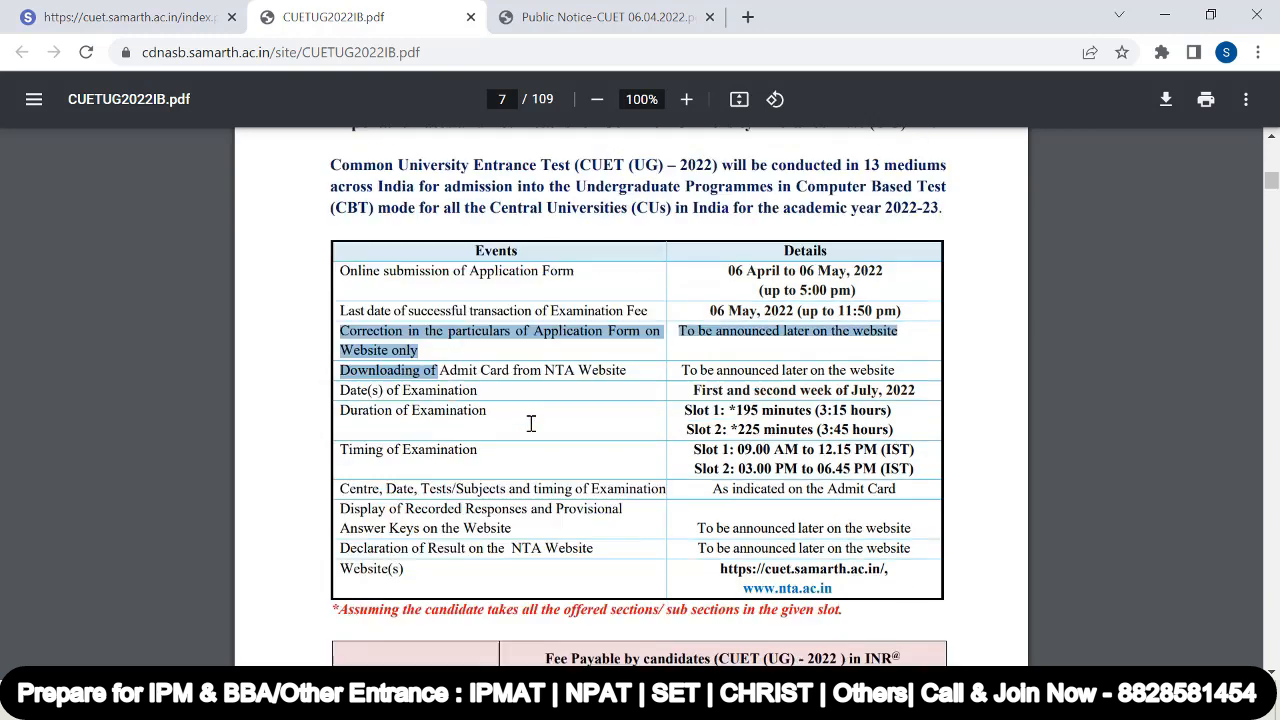
{"action": "left_click", "coordinate": [739, 398]}
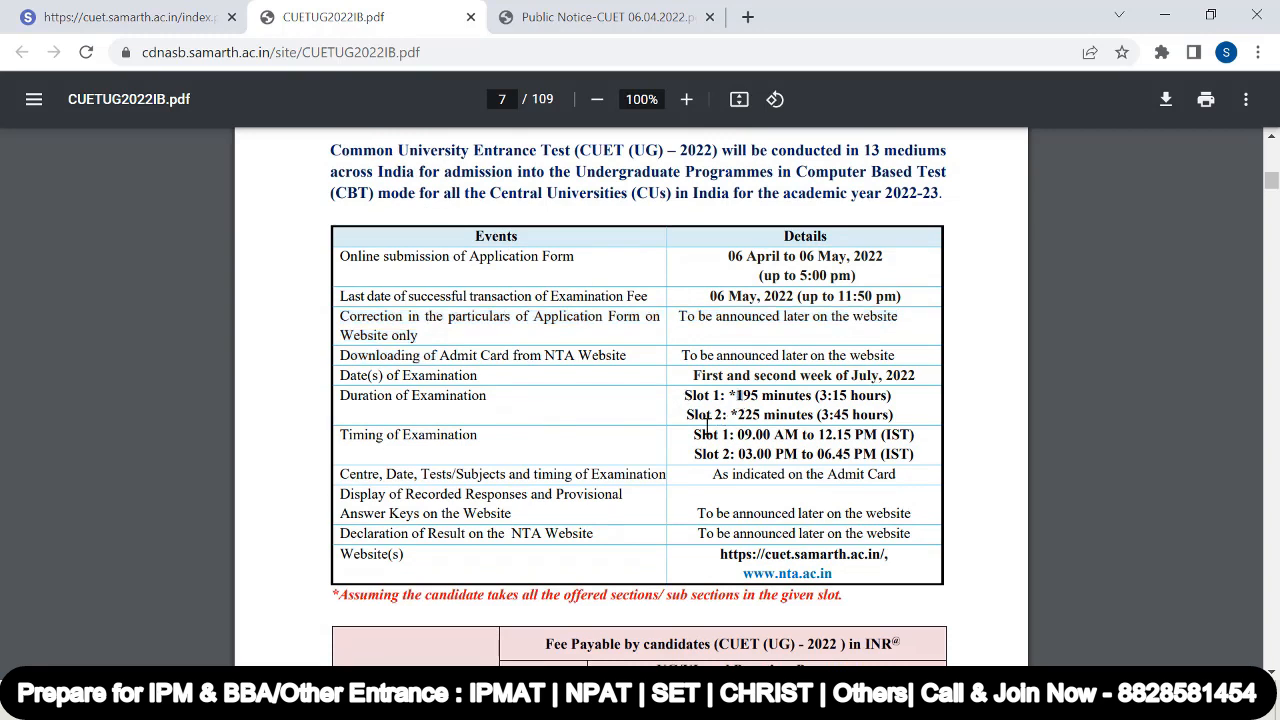
Highlight the Slot 1 and Slot 2 exam timings, then reach the Broad features table on page 8
{"action": "left_click_drag", "start_coordinate": [700, 440], "coordinate": [914, 440]}
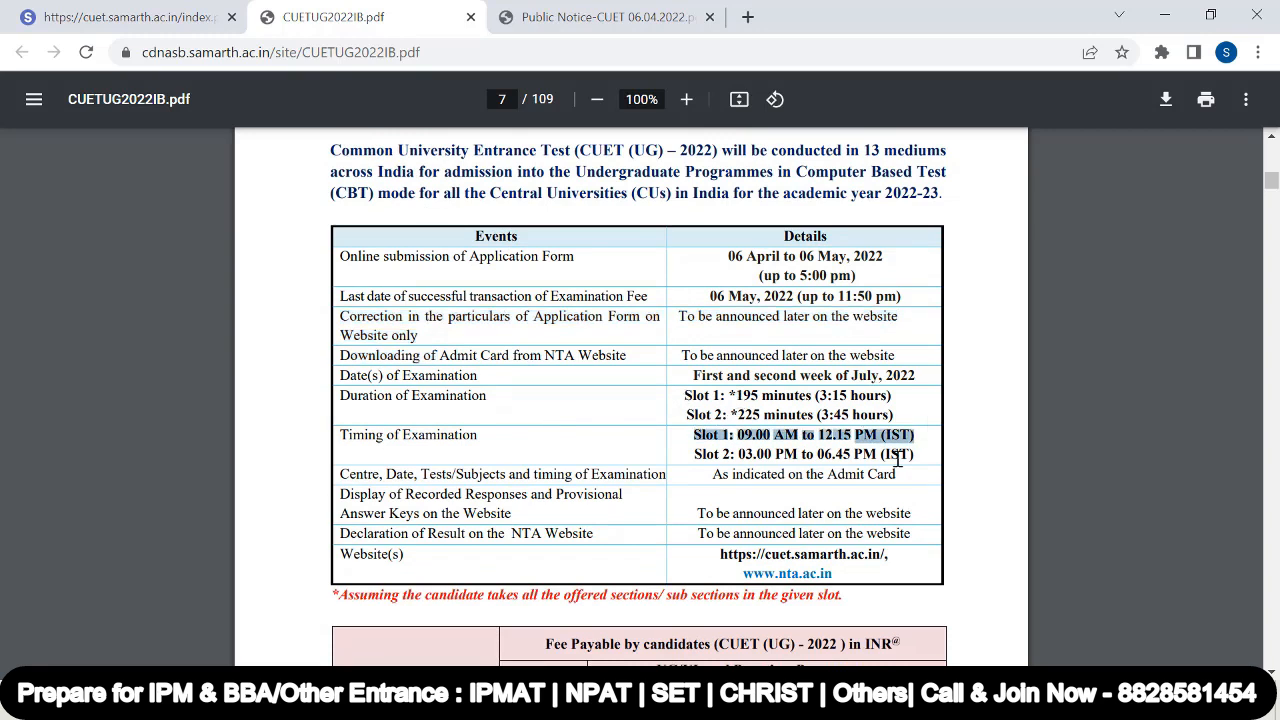
{"action": "left_click", "coordinate": [820, 442]}
{"action": "left_click_drag", "start_coordinate": [739, 458], "coordinate": [912, 457]}
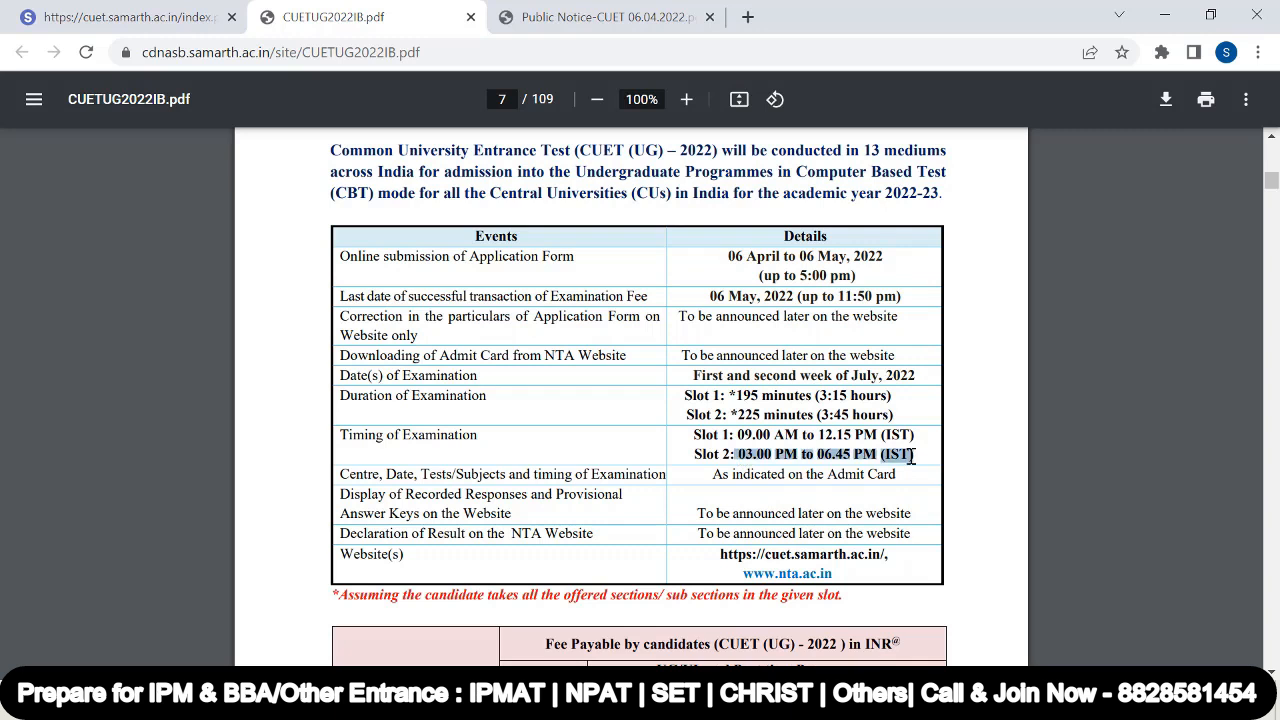
{"action": "left_click", "coordinate": [692, 455]}
{"action": "scroll", "coordinate": [687, 443], "scroll_direction": "down", "scroll_amount": 2}
{"action": "scroll", "coordinate": [687, 443], "scroll_direction": "down", "scroll_amount": 2}
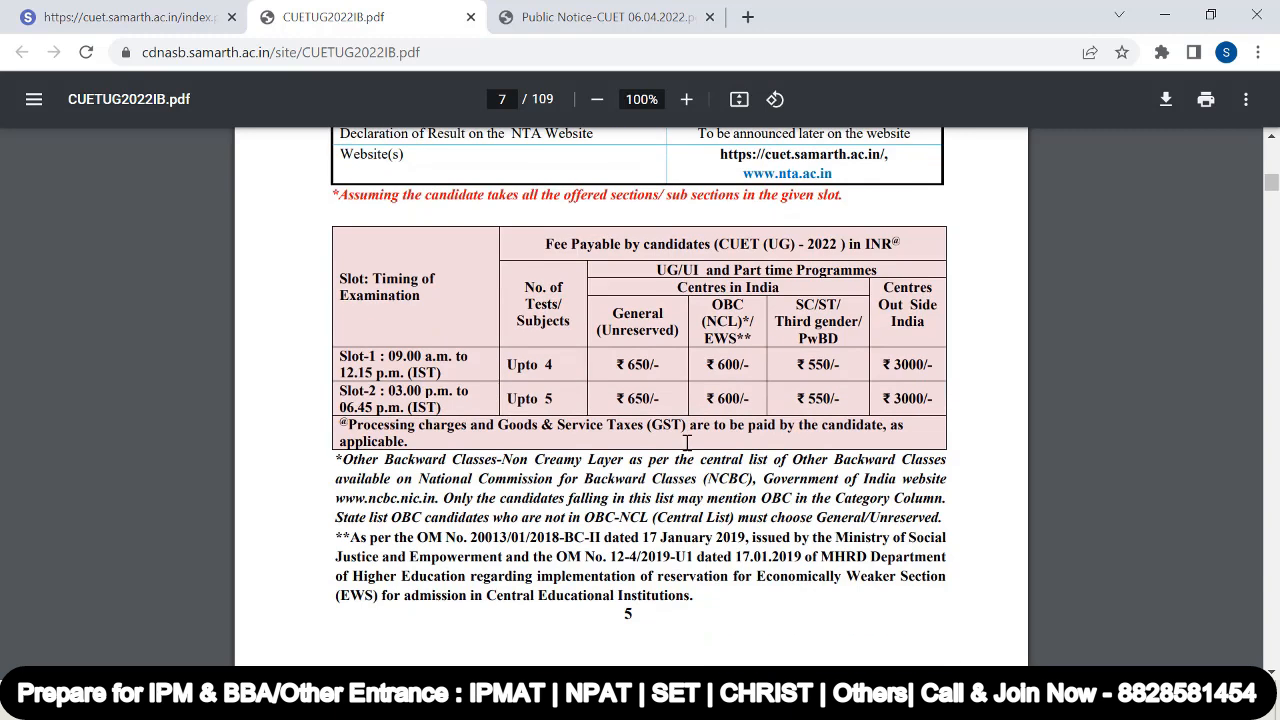
{"action": "scroll", "coordinate": [586, 352], "scroll_direction": "down", "scroll_amount": 7}
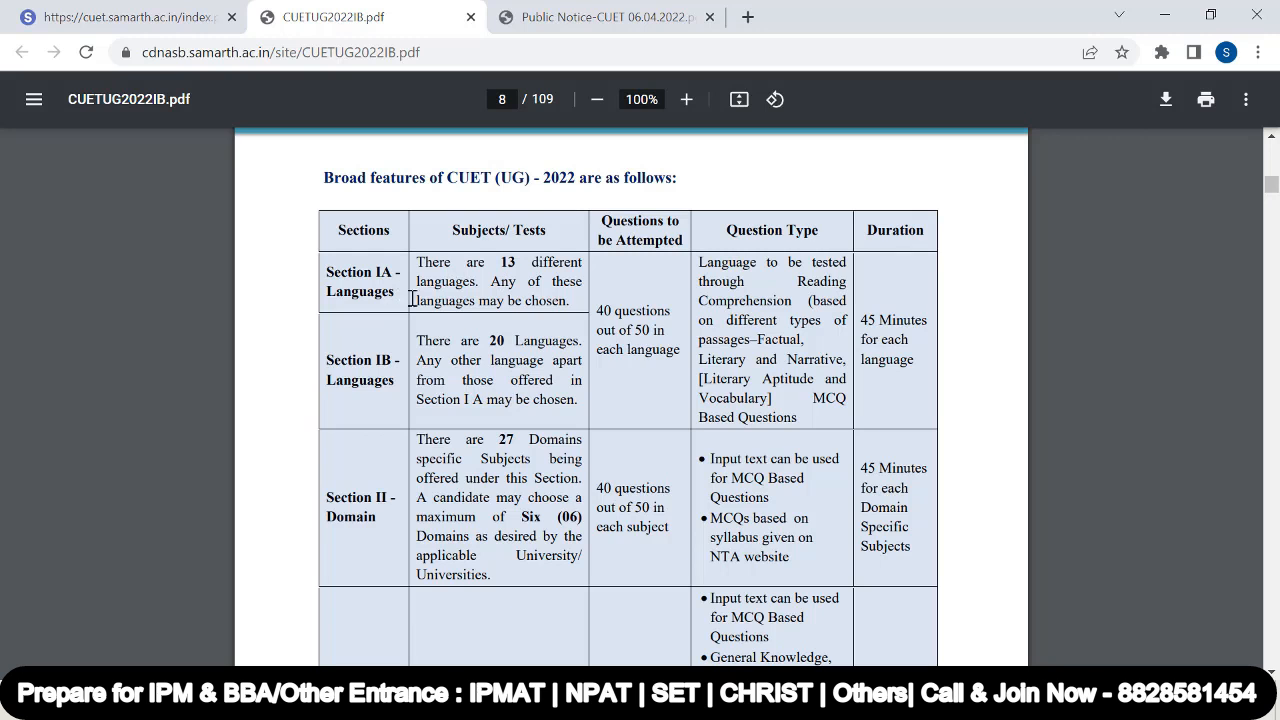
Highlight the 60 questions figure and the Section III General Test description
{"action": "scroll", "coordinate": [440, 413], "scroll_direction": "down", "scroll_amount": 2}
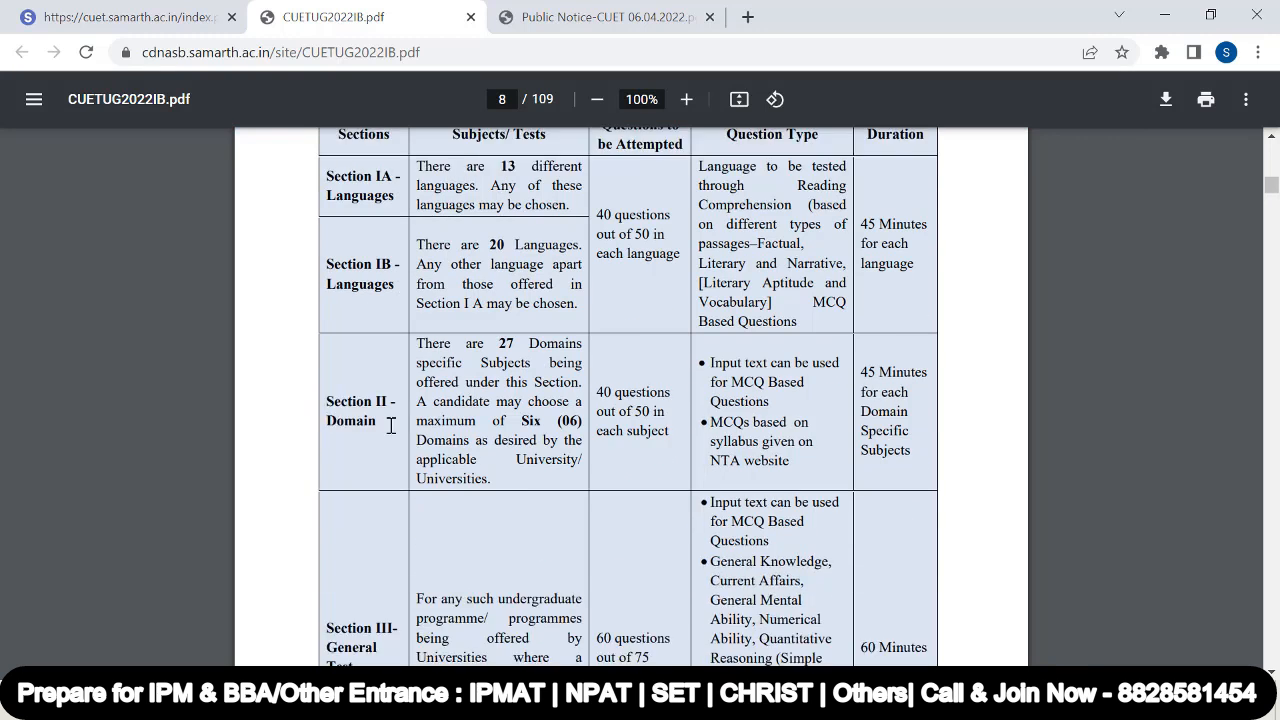
{"action": "scroll", "coordinate": [420, 450], "scroll_direction": "down", "scroll_amount": 1}
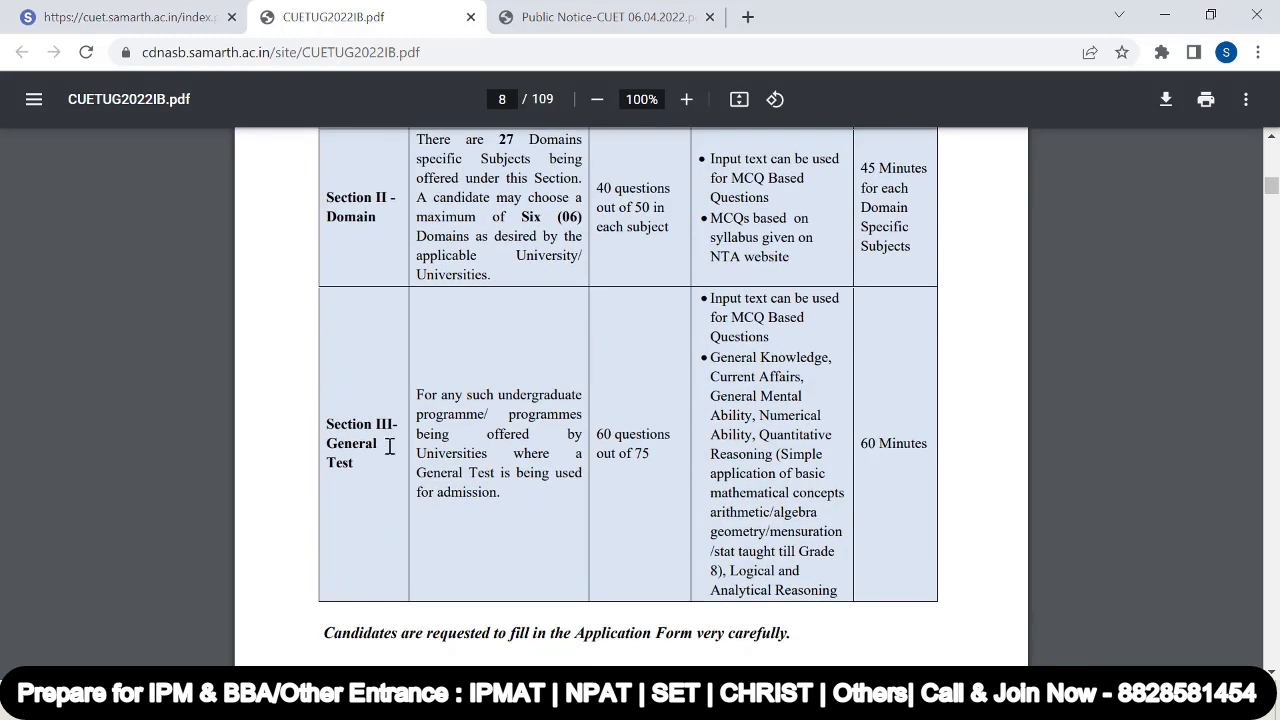
{"action": "mouse_move", "coordinate": [600, 441]}
{"action": "left_mouse_down"}
{"action": "mouse_move", "coordinate": [695, 444]}
{"action": "mouse_move", "coordinate": [614, 460]}
{"action": "mouse_move", "coordinate": [583, 435]}
{"action": "mouse_move", "coordinate": [598, 435]}
{"action": "left_mouse_up"}
{"action": "left_click", "coordinate": [601, 456]}
{"action": "left_click_drag", "start_coordinate": [414, 398], "coordinate": [500, 498]}
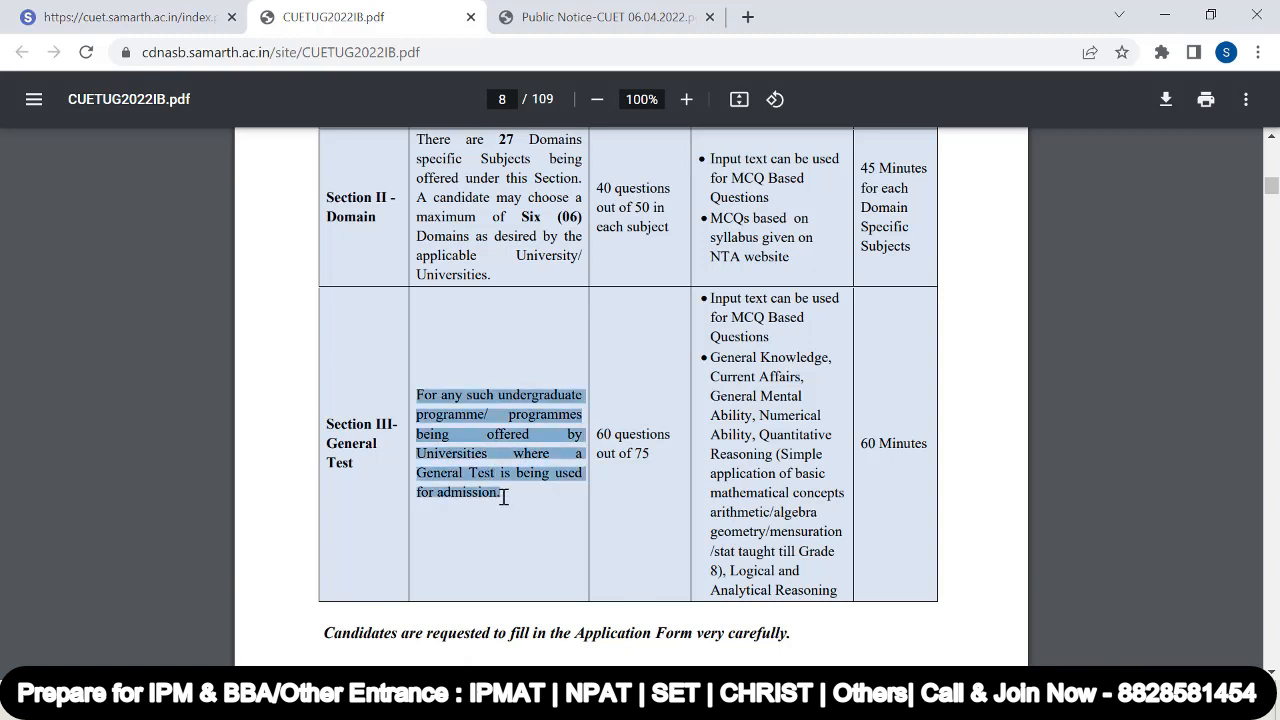
Continue through the bulletin to page 15, Chapter 1 Introduction
{"action": "scroll", "coordinate": [503, 497], "scroll_direction": "down", "scroll_amount": 4}
{"action": "scroll", "coordinate": [530, 475], "scroll_direction": "down", "scroll_amount": 5}
{"action": "scroll", "coordinate": [530, 475], "scroll_direction": "down", "scroll_amount": 15}
{"action": "scroll", "coordinate": [535, 489], "scroll_direction": "down", "scroll_amount": 20}
{"action": "scroll", "coordinate": [535, 489], "scroll_direction": "down", "scroll_amount": 20}
{"action": "scroll", "coordinate": [535, 492], "scroll_direction": "down", "scroll_amount": 15}
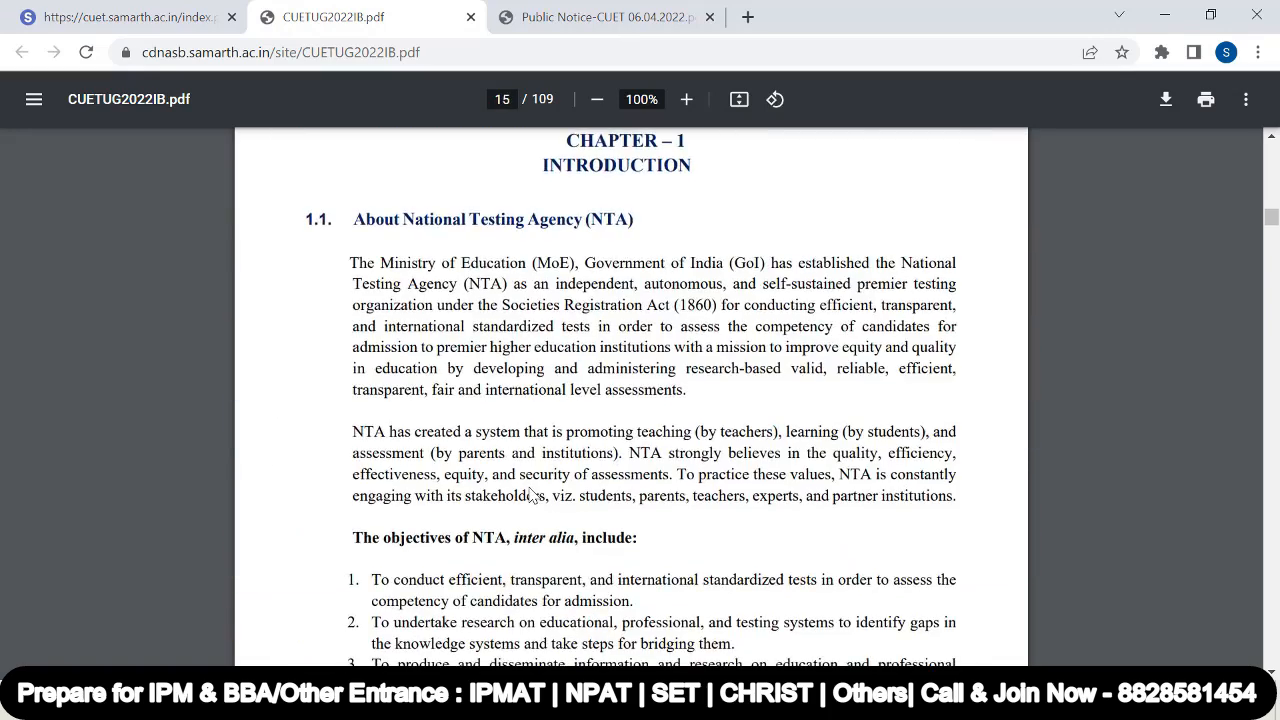
Highlight the Computer Based Test mode statement and the 13 languages offered as medium
{"action": "scroll", "coordinate": [535, 495], "scroll_direction": "down", "scroll_amount": 20}
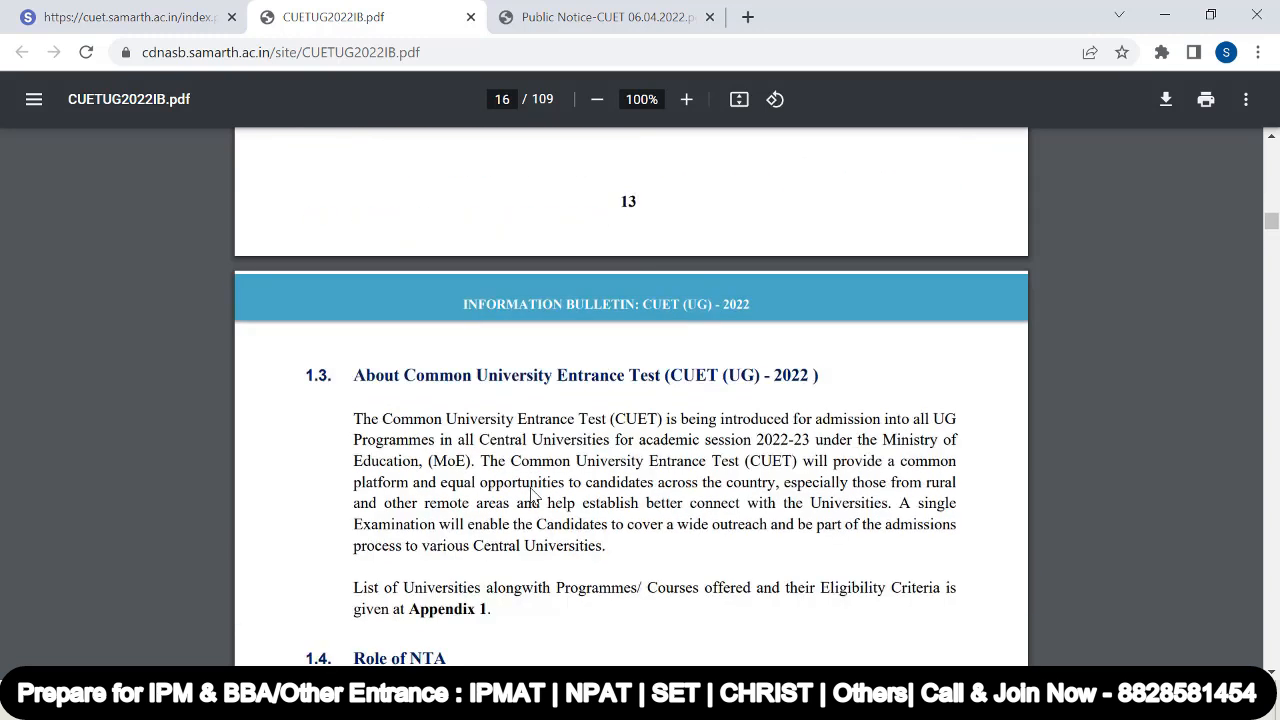
{"action": "scroll", "coordinate": [533, 490], "scroll_direction": "down", "scroll_amount": 10}
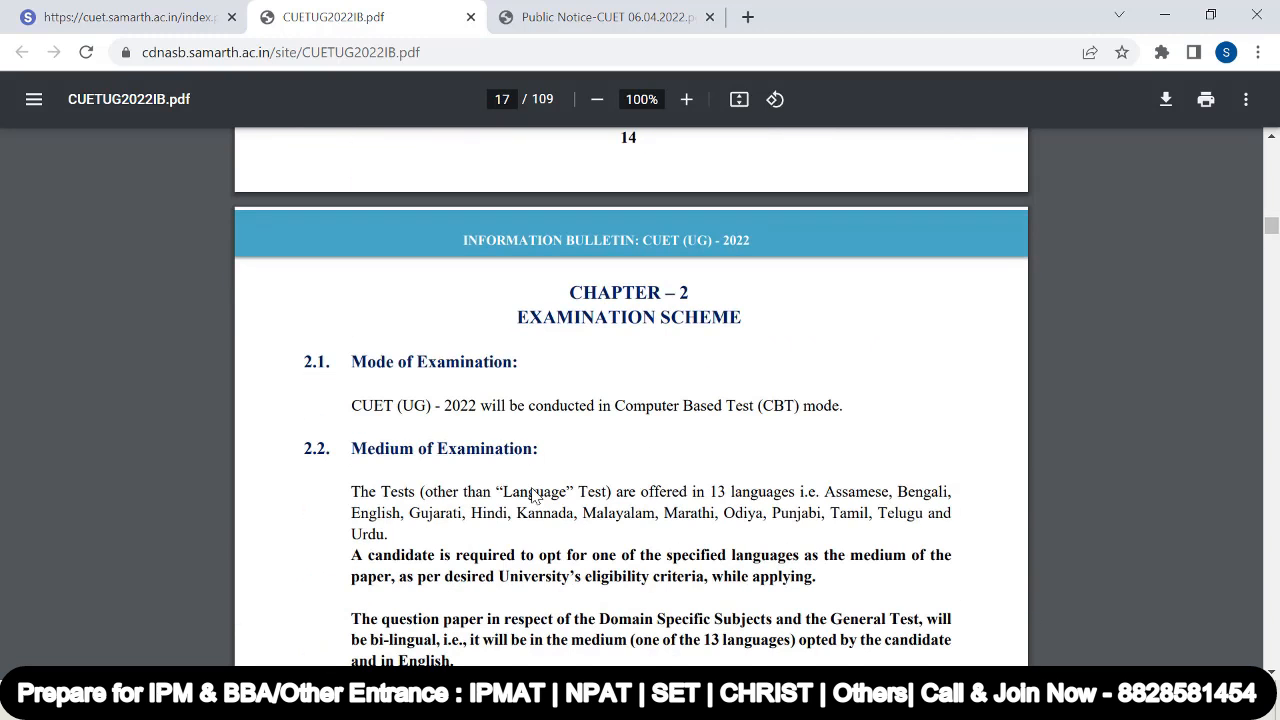
{"action": "left_click_drag", "start_coordinate": [686, 408], "coordinate": [872, 411]}
{"action": "left_click", "coordinate": [728, 452]}
{"action": "scroll", "coordinate": [578, 382], "scroll_direction": "down", "scroll_amount": 1}
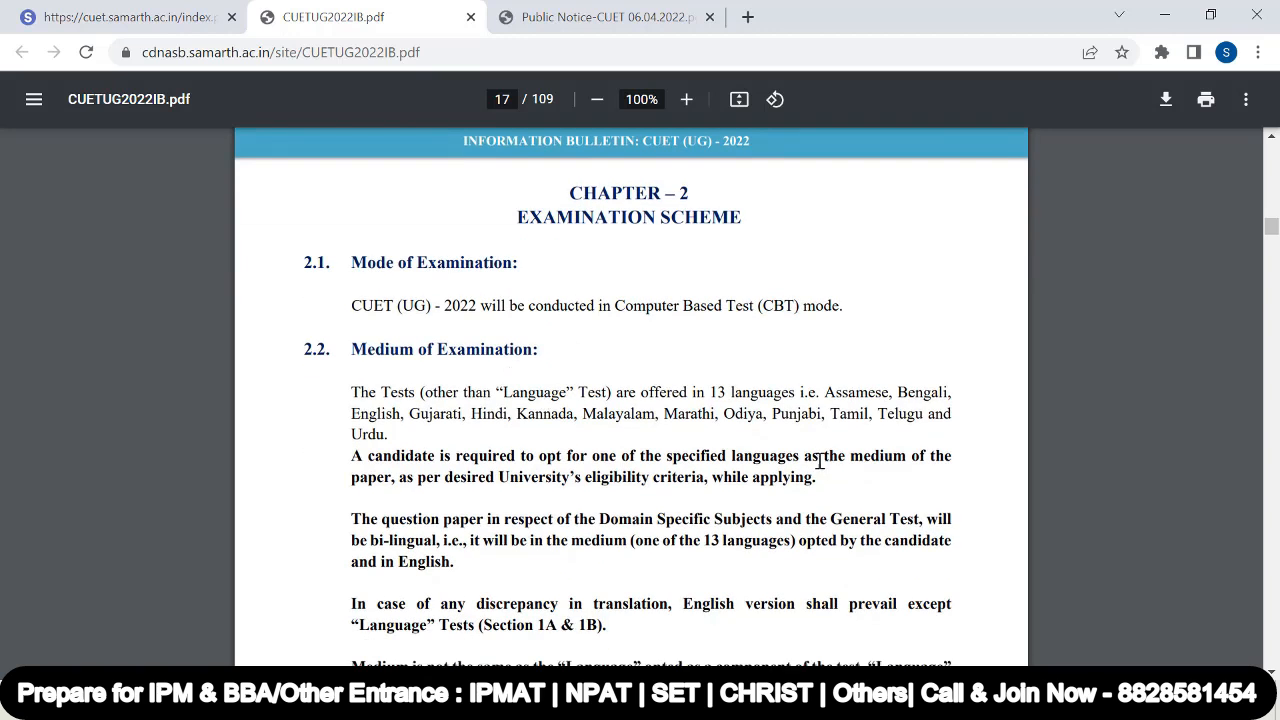
{"action": "left_click_drag", "start_coordinate": [697, 396], "coordinate": [816, 398]}
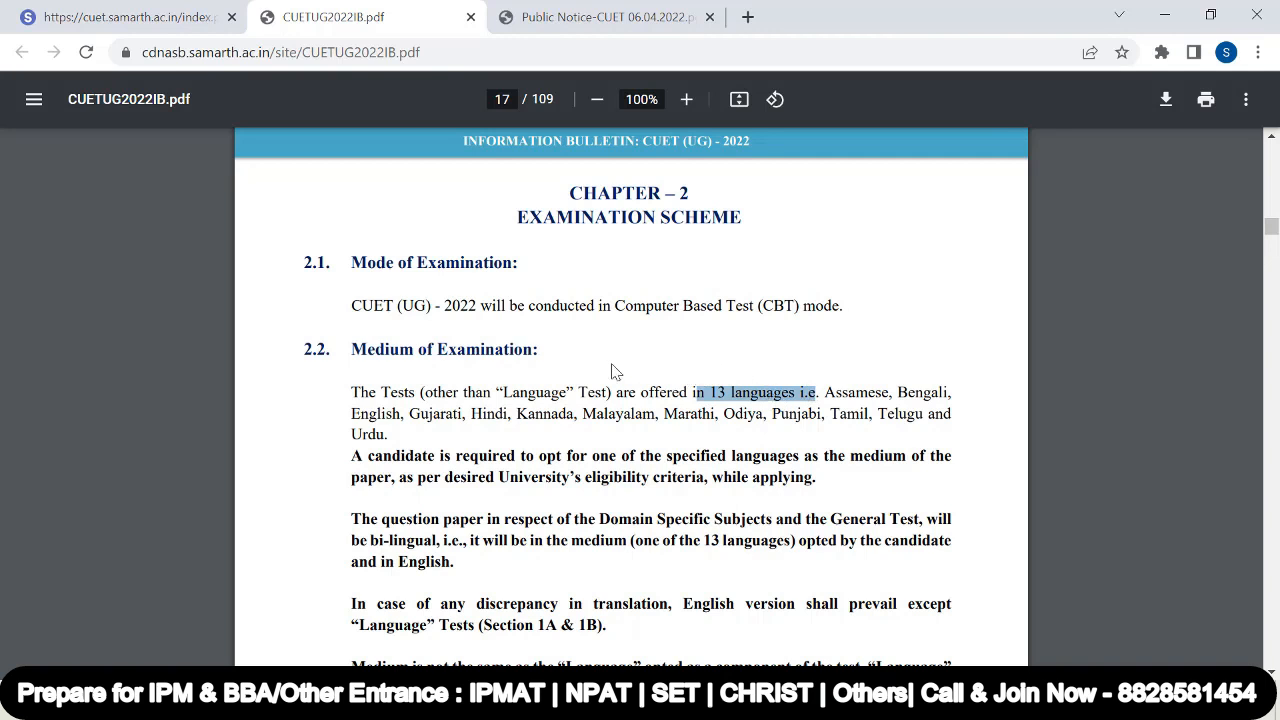
Highlight Domain Specific Subjects, the thirteen medium languages list, and the words English and Hindi
{"action": "scroll", "coordinate": [630, 380], "scroll_direction": "down", "scroll_amount": 1}
{"action": "scroll", "coordinate": [630, 380], "scroll_direction": "down", "scroll_amount": 1}
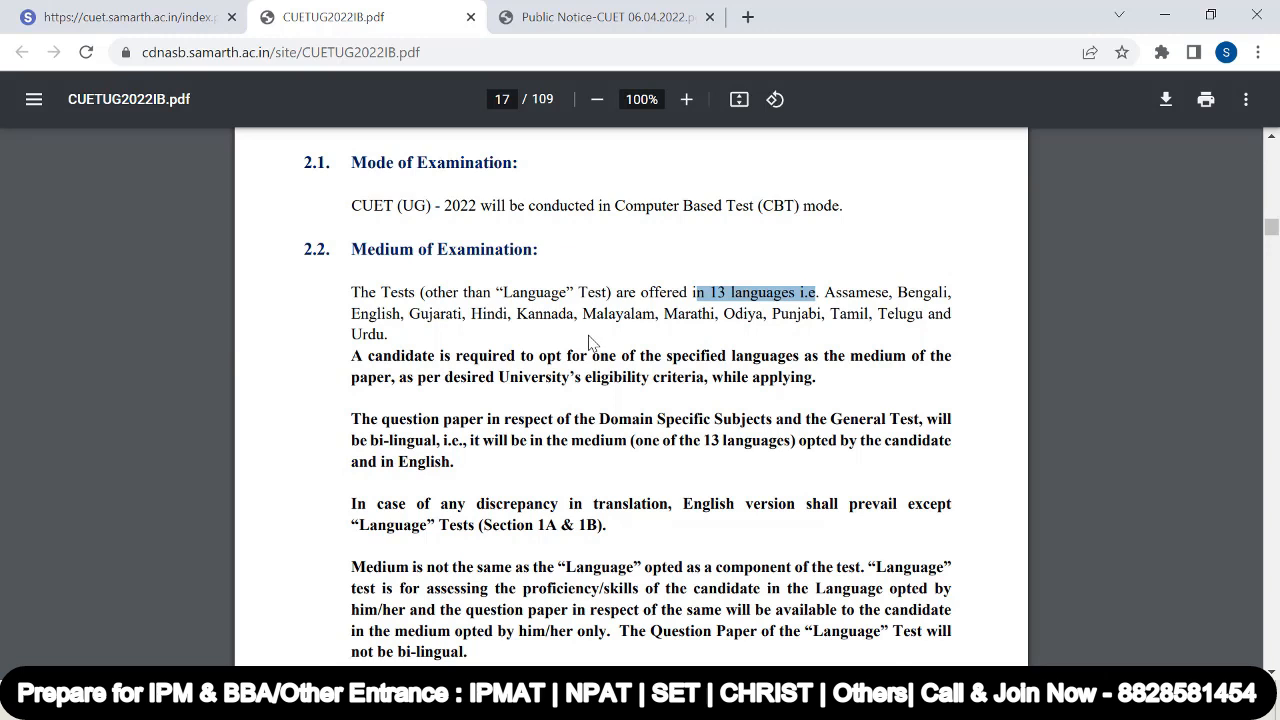
{"action": "scroll", "coordinate": [590, 342], "scroll_direction": "down", "scroll_amount": 1}
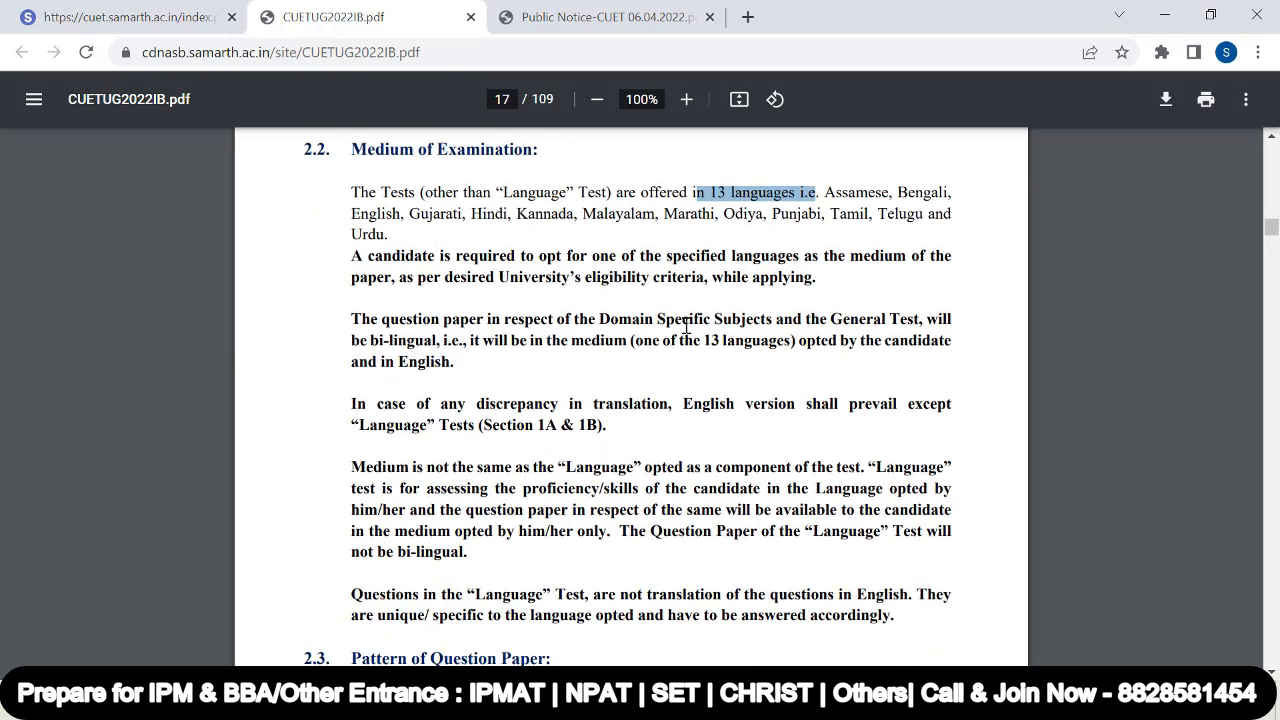
{"action": "left_click_drag", "start_coordinate": [619, 319], "coordinate": [911, 323]}
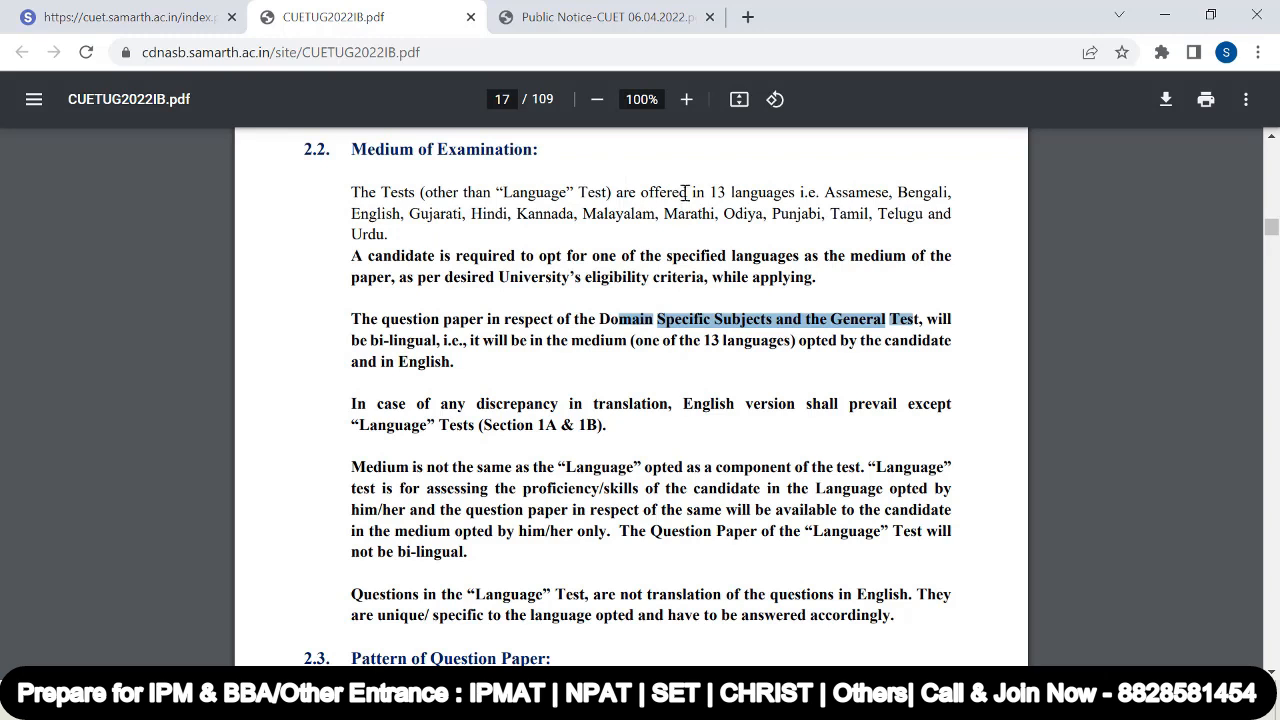
{"action": "left_click_drag", "start_coordinate": [826, 192], "coordinate": [396, 236]}
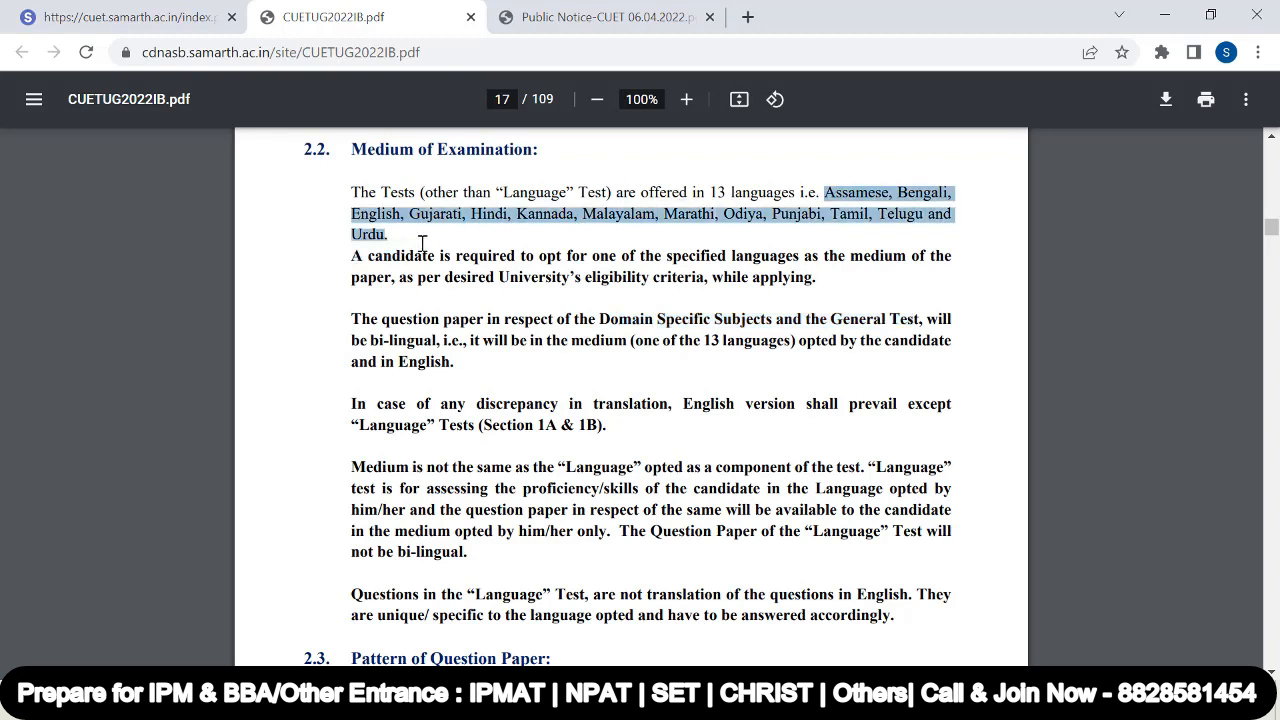
{"action": "left_click_drag", "start_coordinate": [398, 370], "coordinate": [480, 371]}
{"action": "scroll", "coordinate": [565, 245], "scroll_direction": "up", "scroll_amount": 1}
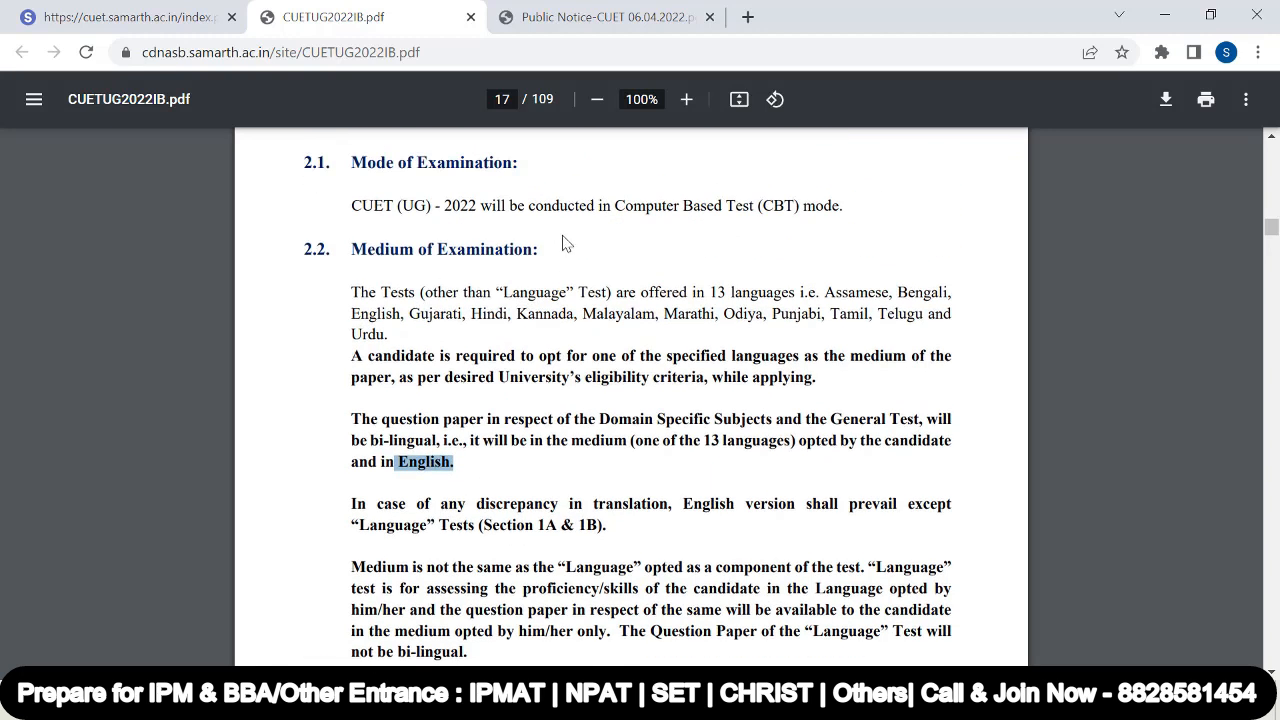
{"action": "left_click", "coordinate": [716, 300]}
{"action": "left_click_drag", "start_coordinate": [712, 292], "coordinate": [958, 320]}
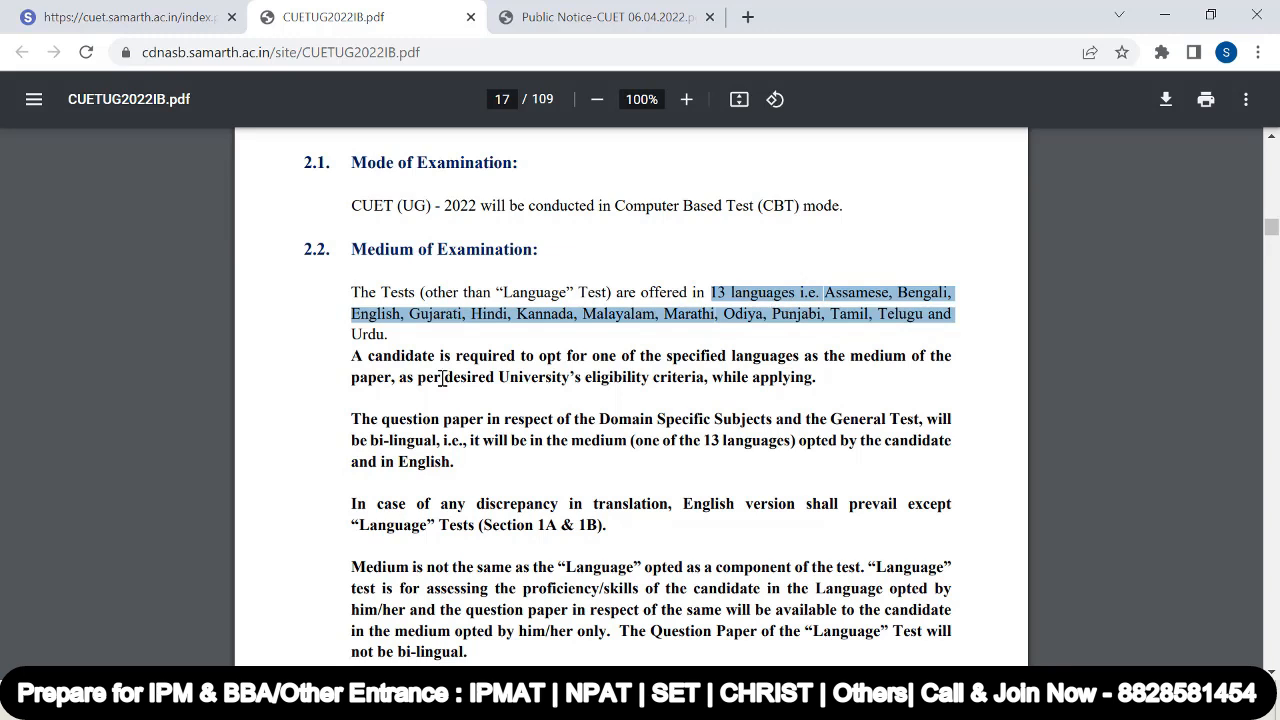
{"action": "left_click", "coordinate": [392, 322]}
{"action": "left_click_drag", "start_coordinate": [372, 313], "coordinate": [348, 313]}
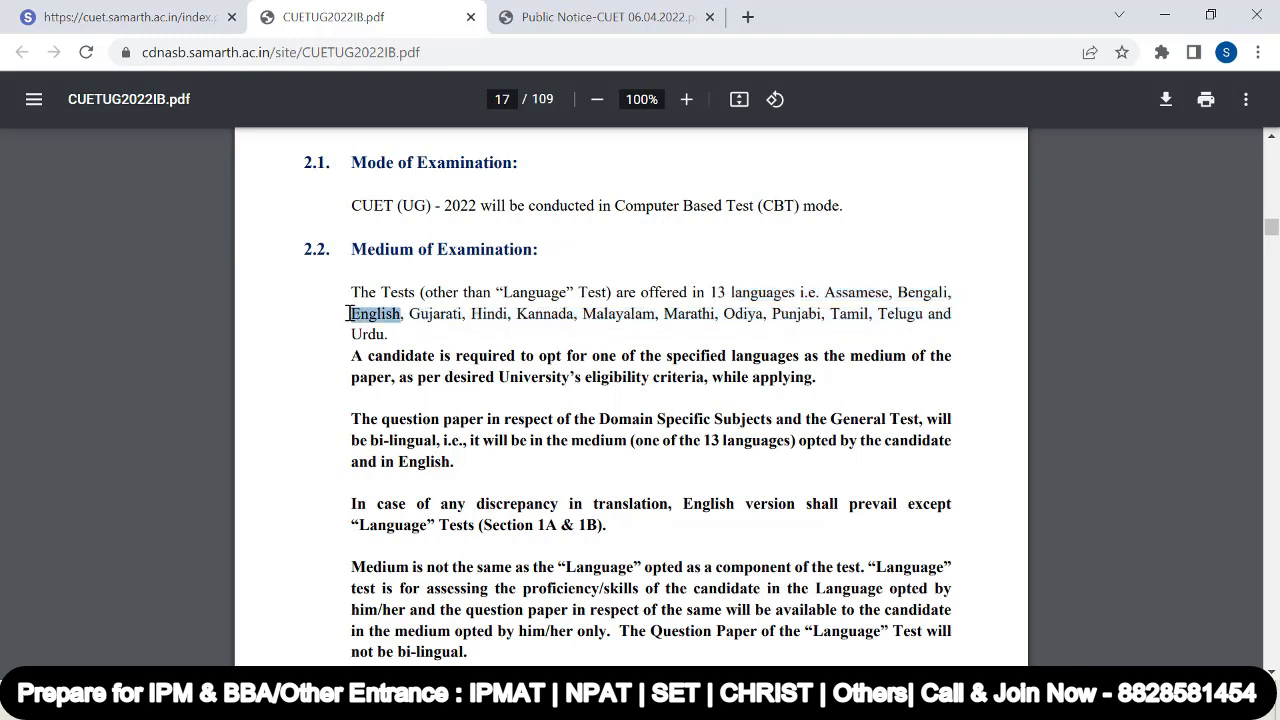
{"action": "left_click_drag", "start_coordinate": [470, 313], "coordinate": [514, 315]}
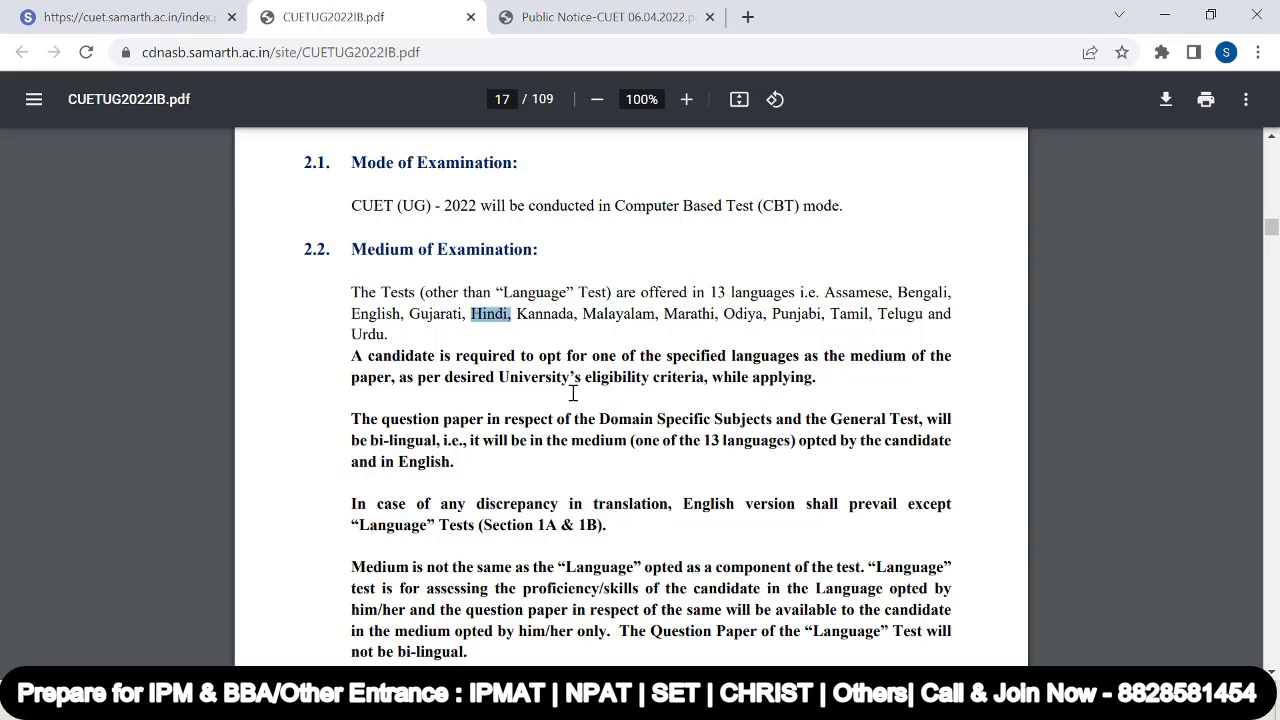
Highlight the rule allowing a maximum of 09 Tests
{"action": "scroll", "coordinate": [600, 440], "scroll_direction": "down", "scroll_amount": 7}
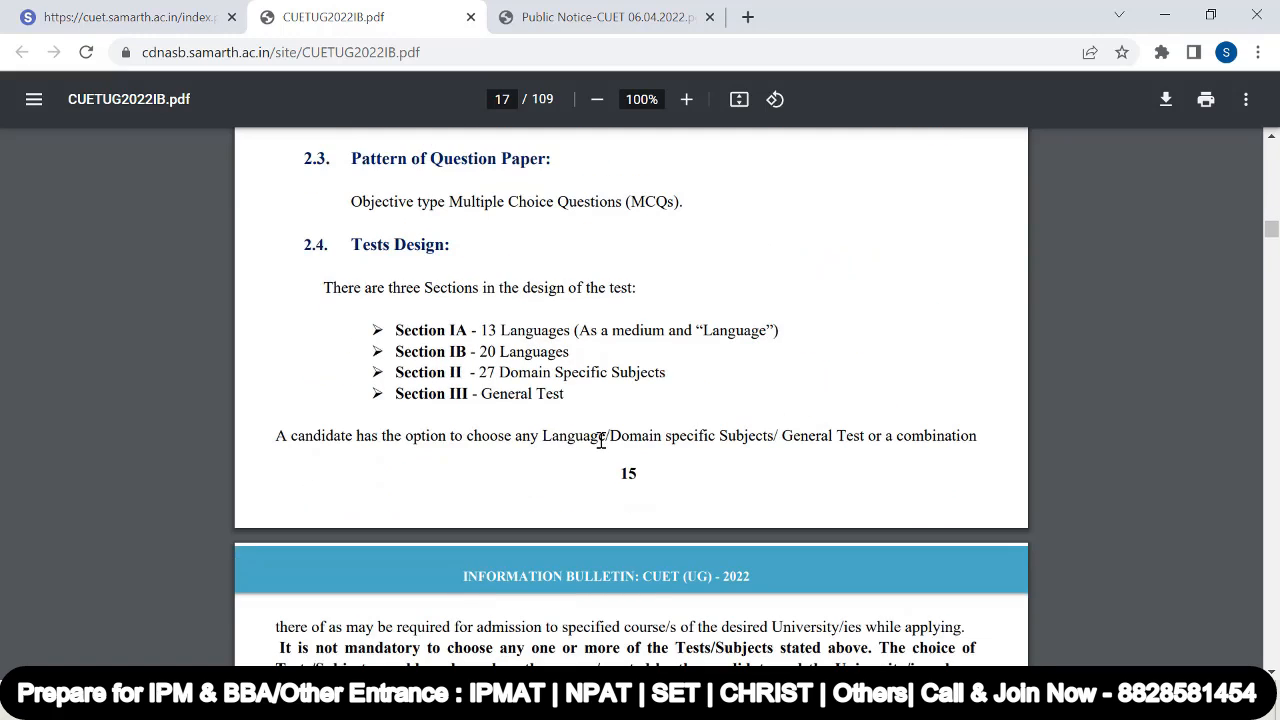
{"action": "scroll", "coordinate": [604, 437], "scroll_direction": "down", "scroll_amount": 10}
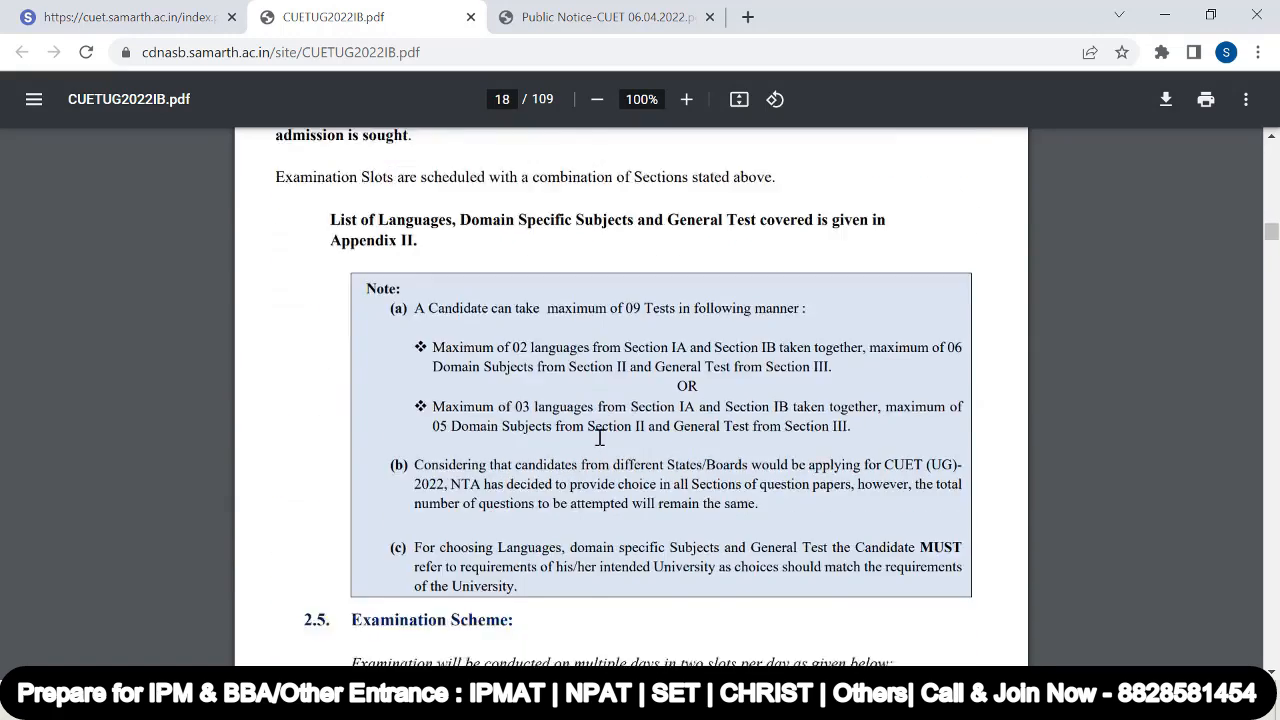
{"action": "scroll", "coordinate": [600, 437], "scroll_direction": "up", "scroll_amount": 3}
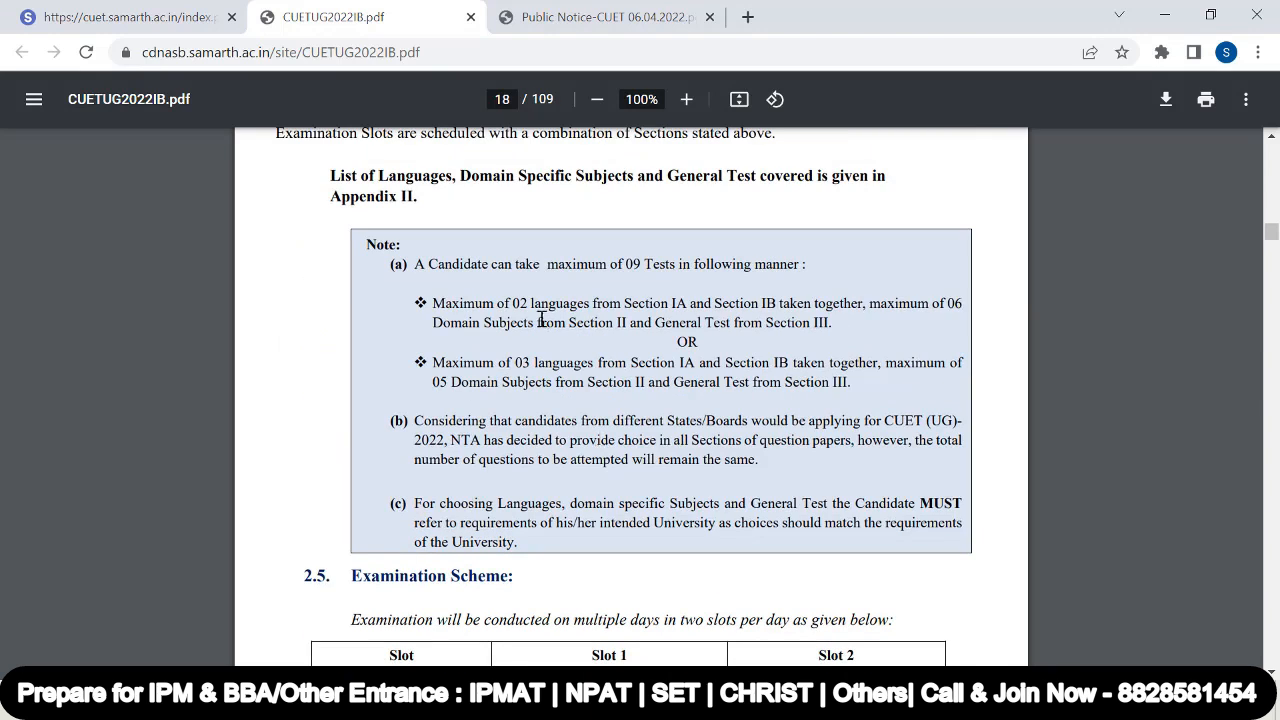
{"action": "left_click_drag", "start_coordinate": [549, 266], "coordinate": [826, 279]}
{"action": "left_click", "coordinate": [826, 279]}
Highlight the ELIGIBILITY chapter heading and read on to page 21, Reservations
{"action": "scroll", "coordinate": [824, 279], "scroll_direction": "down", "scroll_amount": 10}
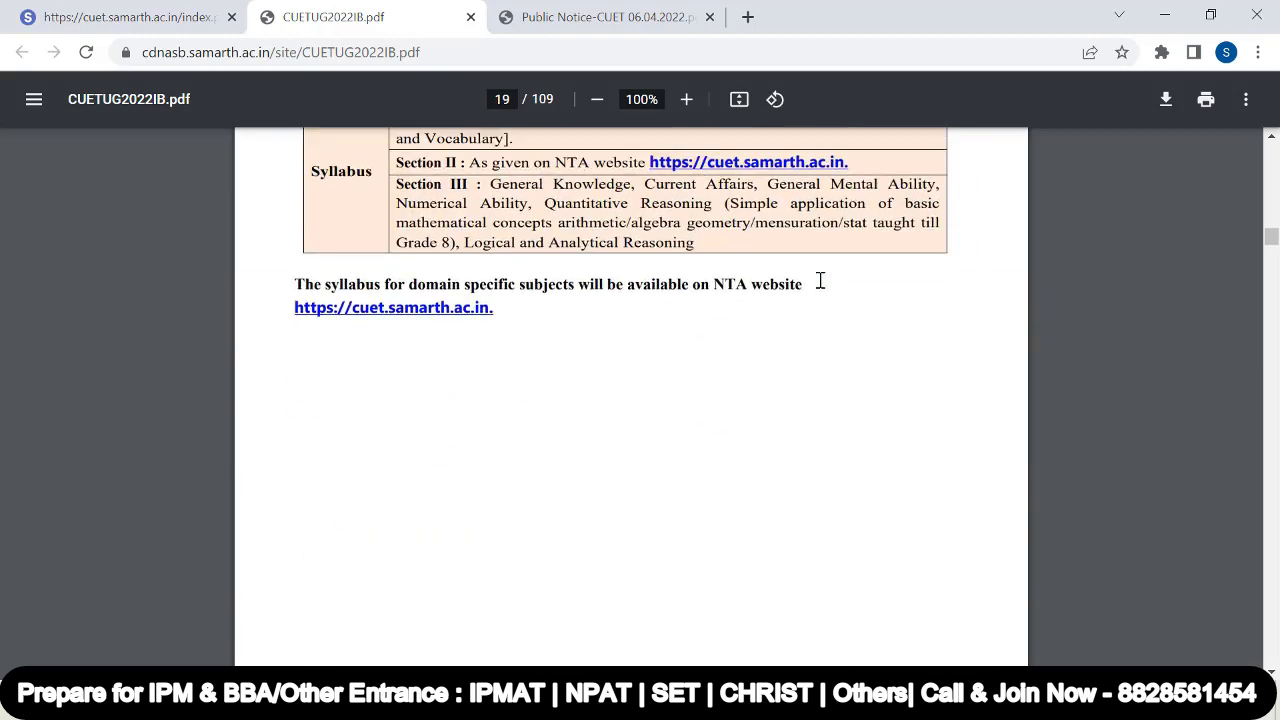
{"action": "scroll", "coordinate": [820, 280], "scroll_direction": "down", "scroll_amount": 5}
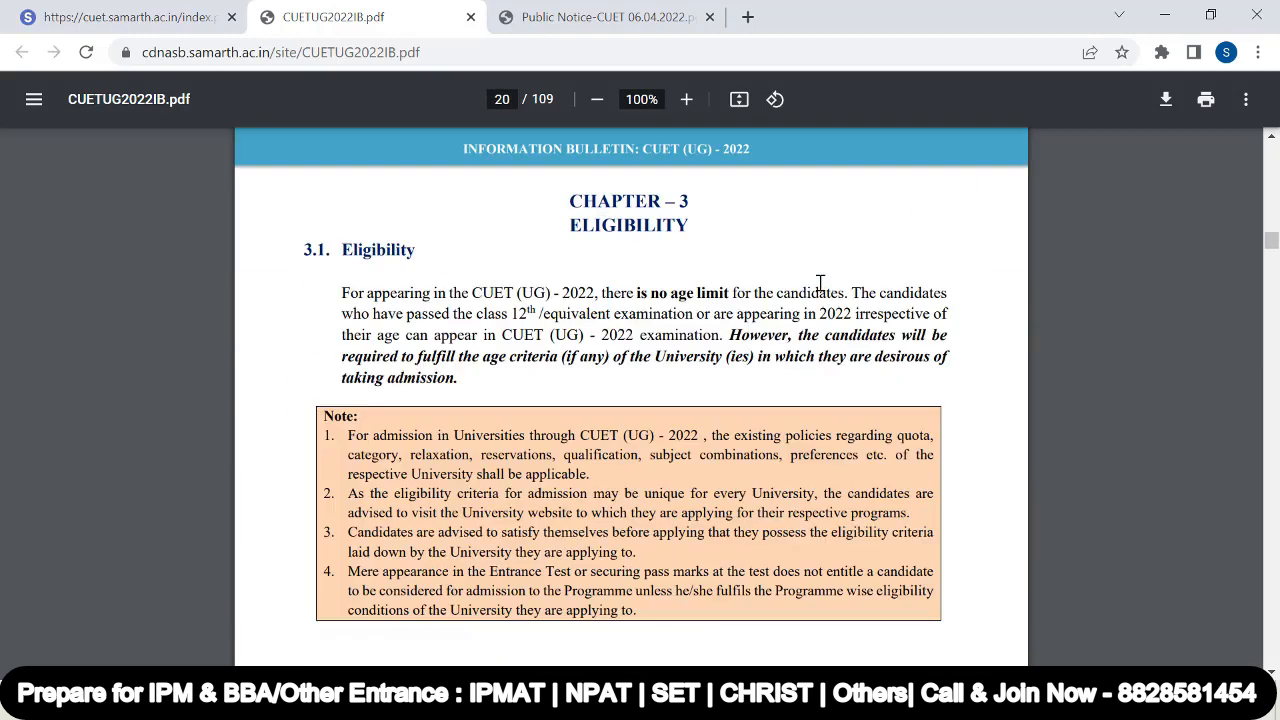
{"action": "double_click", "coordinate": [620, 226]}
{"action": "scroll", "coordinate": [668, 335], "scroll_direction": "down", "scroll_amount": 10}
{"action": "scroll", "coordinate": [672, 348], "scroll_direction": "down", "scroll_amount": 10}
{"action": "scroll", "coordinate": [672, 348], "scroll_direction": "up", "scroll_amount": 12}
Back on the instructions page, highlight the 10–200 kb photo and 4–30 kb signature size limits
{"action": "left_click", "coordinate": [130, 17]}
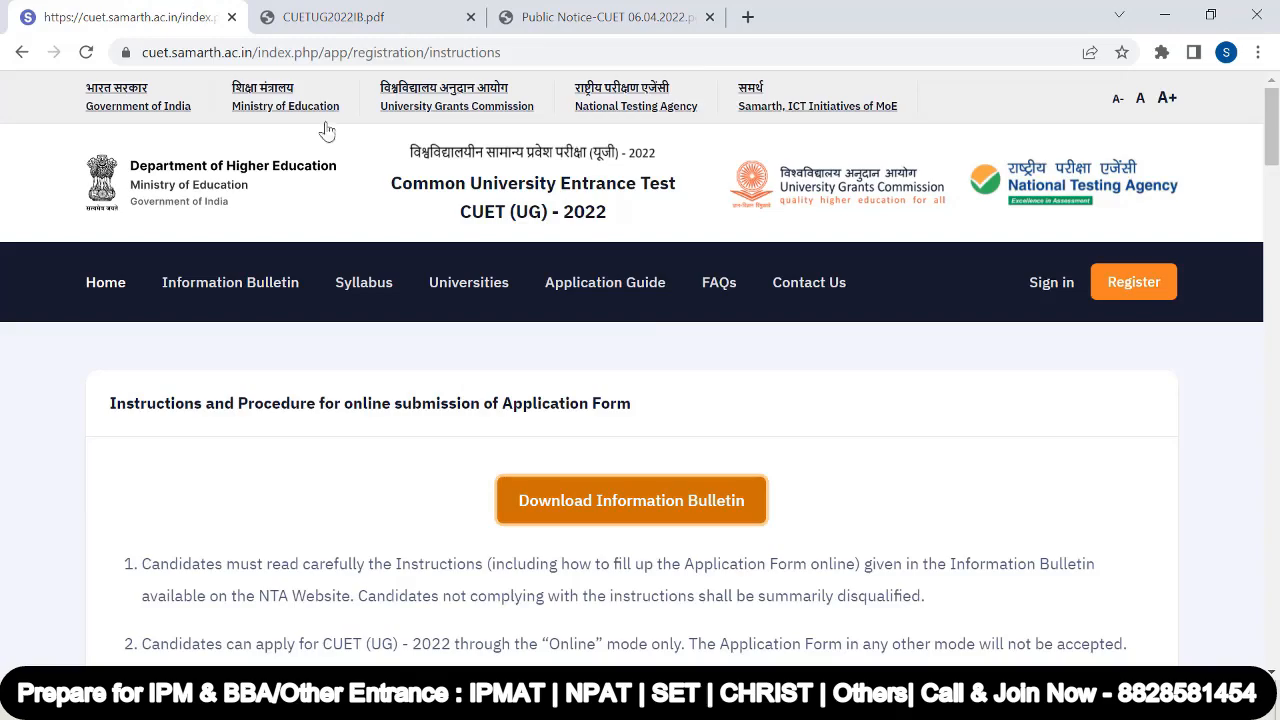
{"action": "scroll", "coordinate": [535, 445], "scroll_direction": "down", "scroll_amount": 8}
{"action": "scroll", "coordinate": [375, 308], "scroll_direction": "up", "scroll_amount": 5}
{"action": "scroll", "coordinate": [378, 316], "scroll_direction": "down", "scroll_amount": 9}
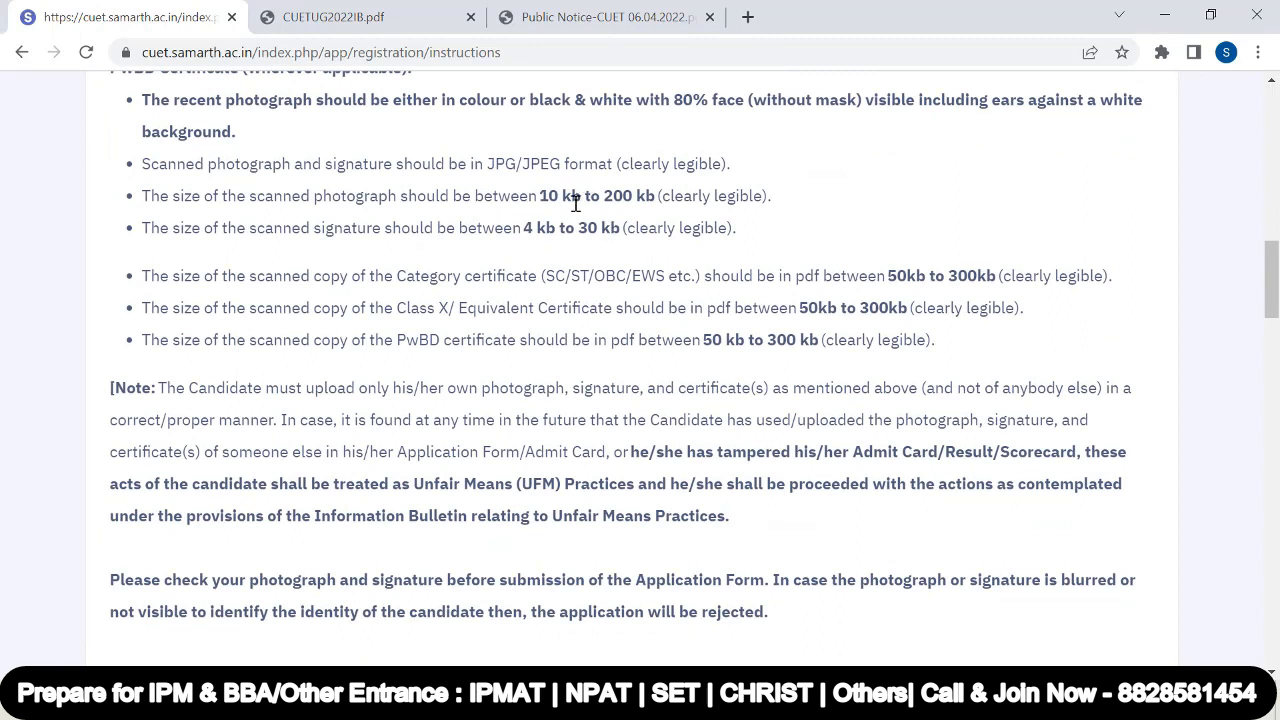
{"action": "double_click", "coordinate": [548, 195]}
{"action": "left_click_drag", "start_coordinate": [540, 196], "coordinate": [663, 192]}
{"action": "left_click_drag", "start_coordinate": [525, 229], "coordinate": [620, 228]}
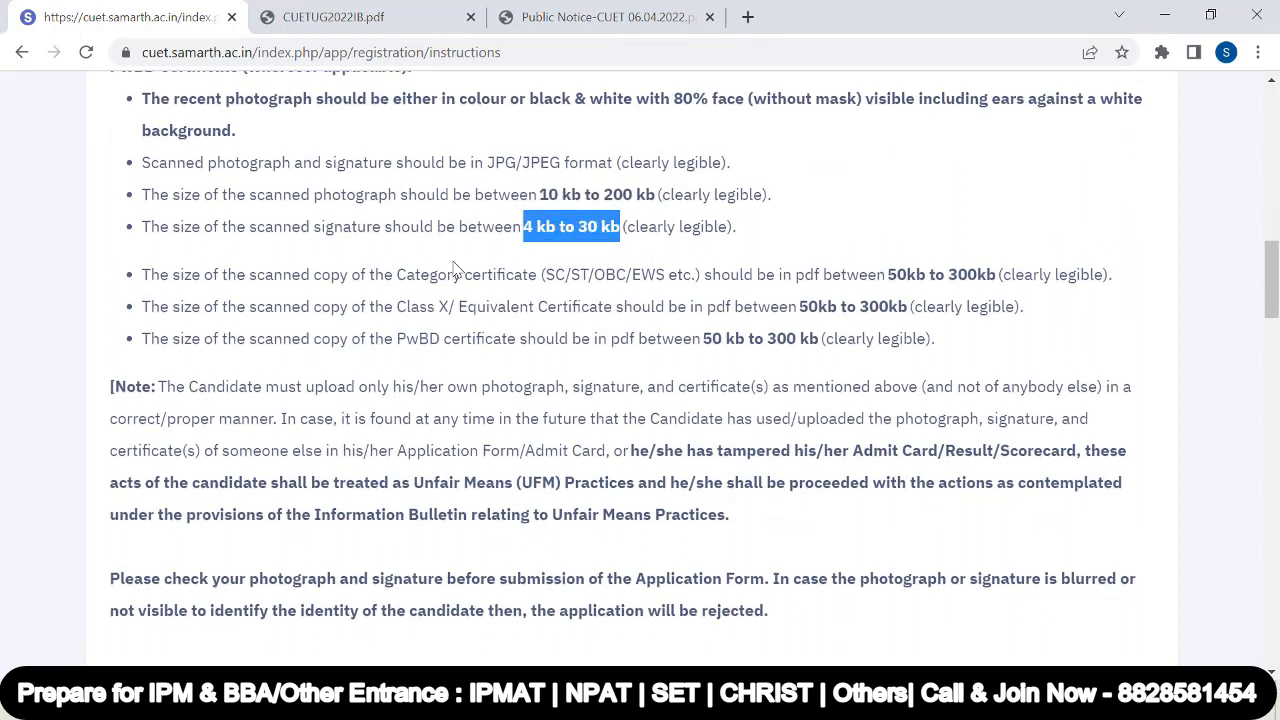
Highlight the category certificate file size range
{"action": "scroll", "coordinate": [453, 268], "scroll_direction": "down", "scroll_amount": 2}
{"action": "scroll", "coordinate": [453, 268], "scroll_direction": "down", "scroll_amount": 1}
{"action": "scroll", "coordinate": [453, 268], "scroll_direction": "up", "scroll_amount": 3}
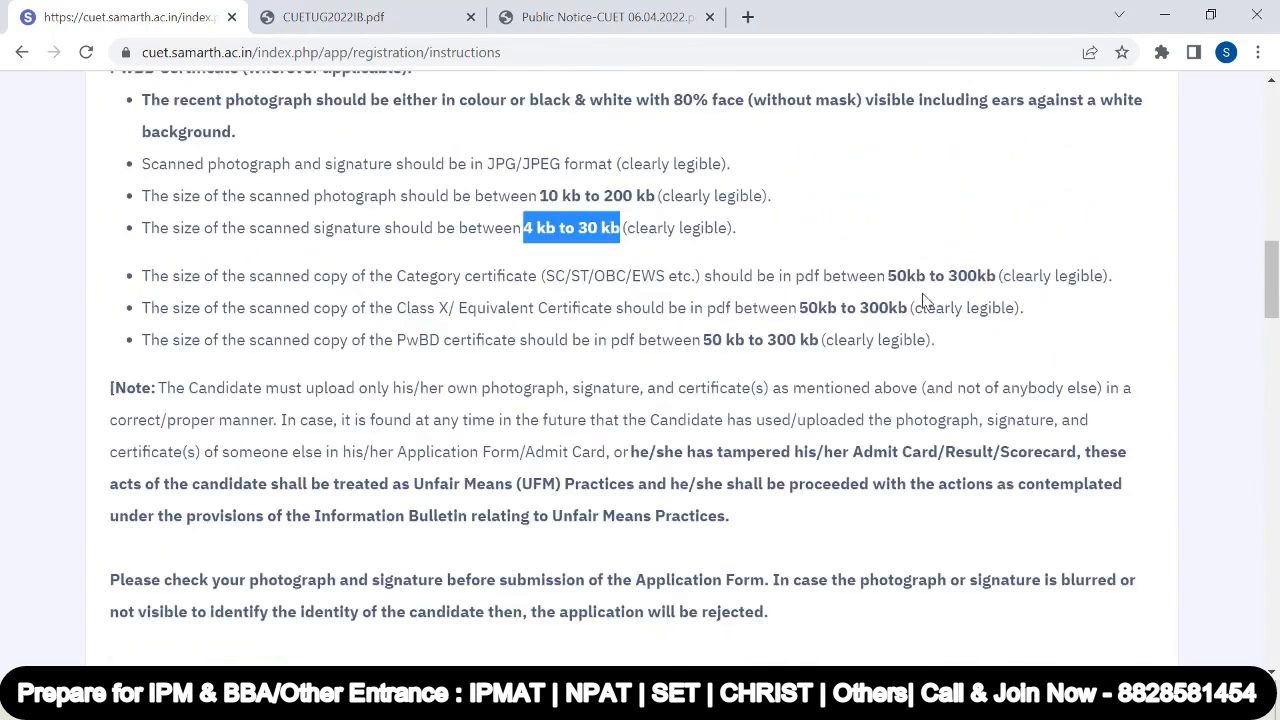
{"action": "left_click_drag", "start_coordinate": [887, 276], "coordinate": [1003, 276]}
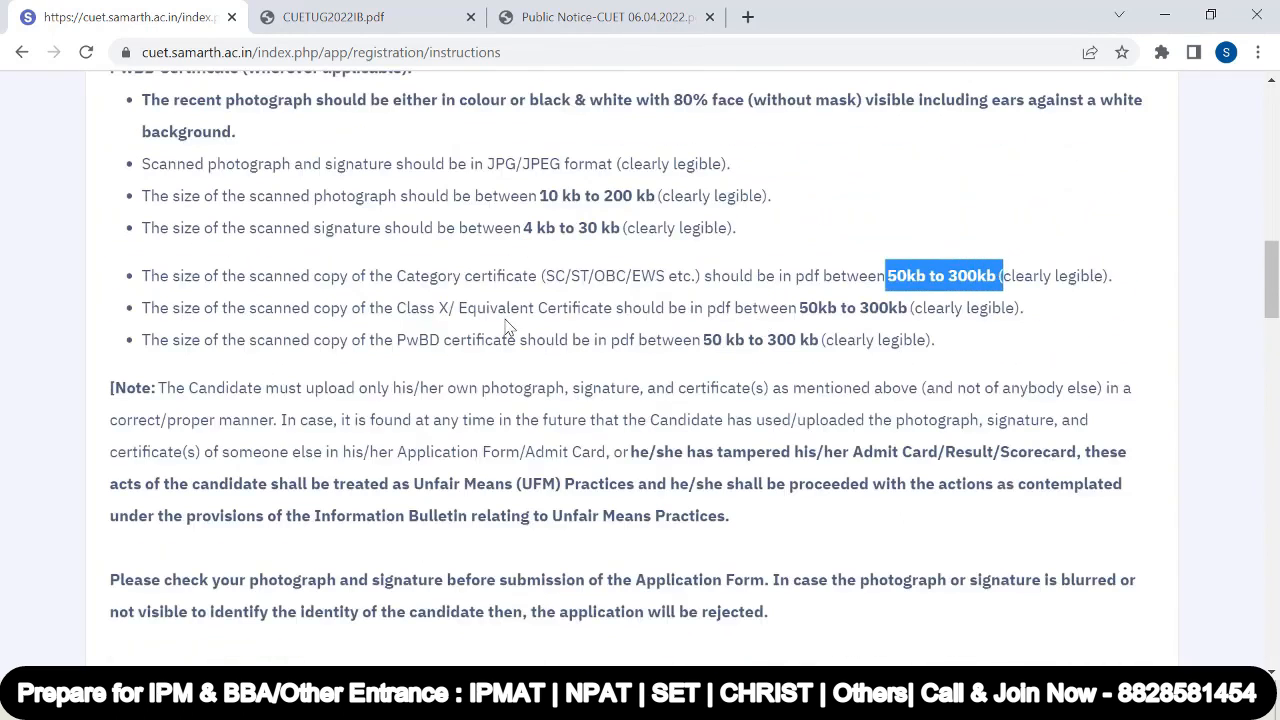
{"action": "left_click", "coordinate": [898, 297]}
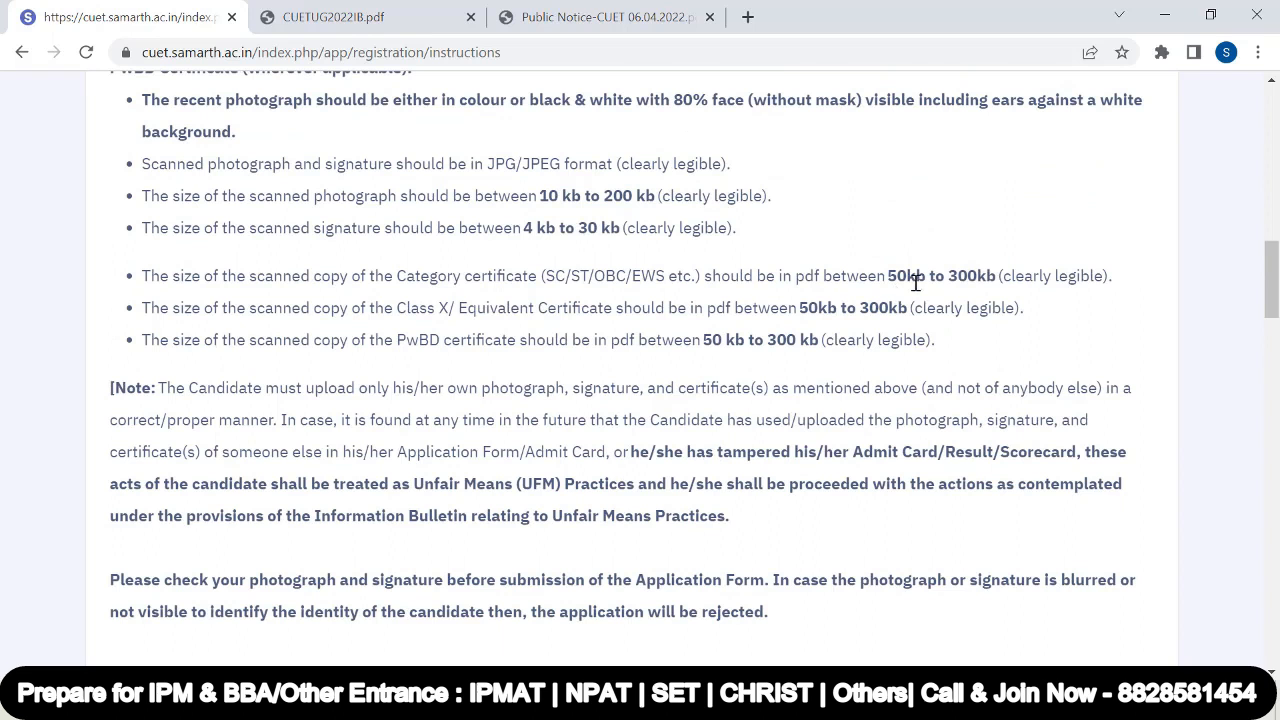
{"action": "left_click_drag", "start_coordinate": [888, 275], "coordinate": [996, 276]}
Review the fee table, highlighting General ₹650, OBC ₹600 and ₹3000 for centres outside India
{"action": "scroll", "coordinate": [477, 362], "scroll_direction": "down", "scroll_amount": 5}
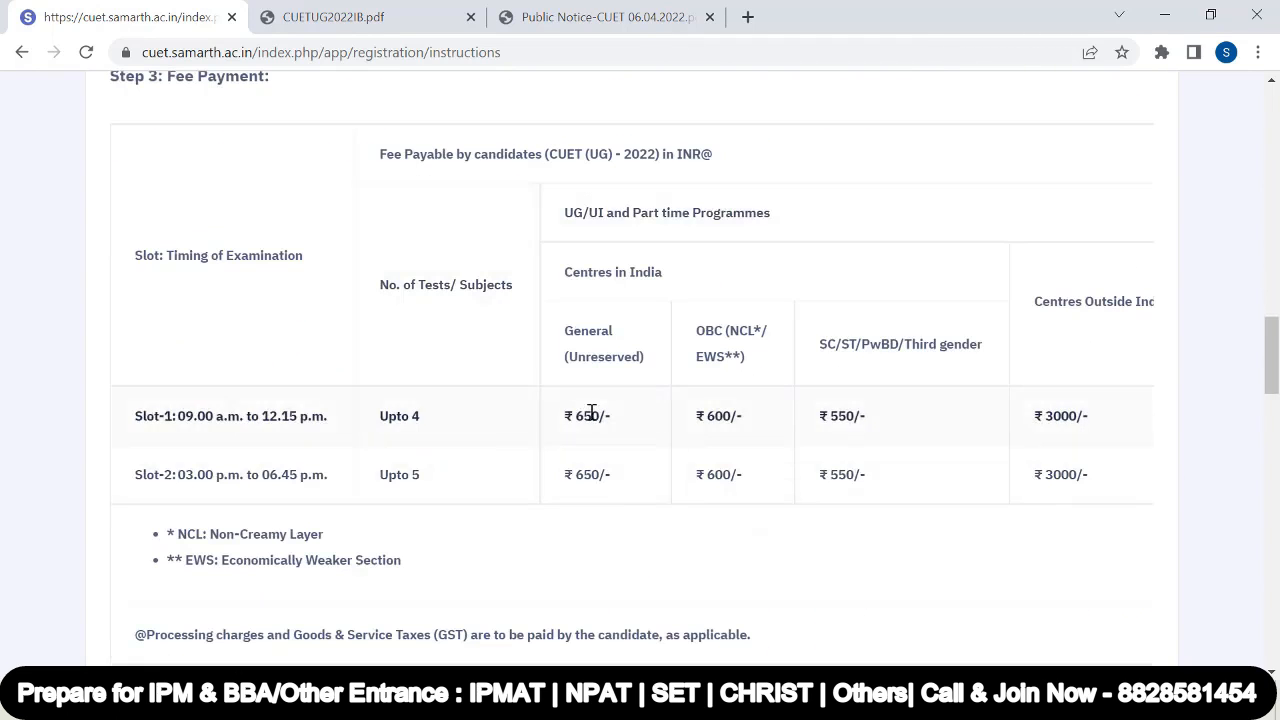
{"action": "left_click_drag", "start_coordinate": [572, 416], "coordinate": [620, 428]}
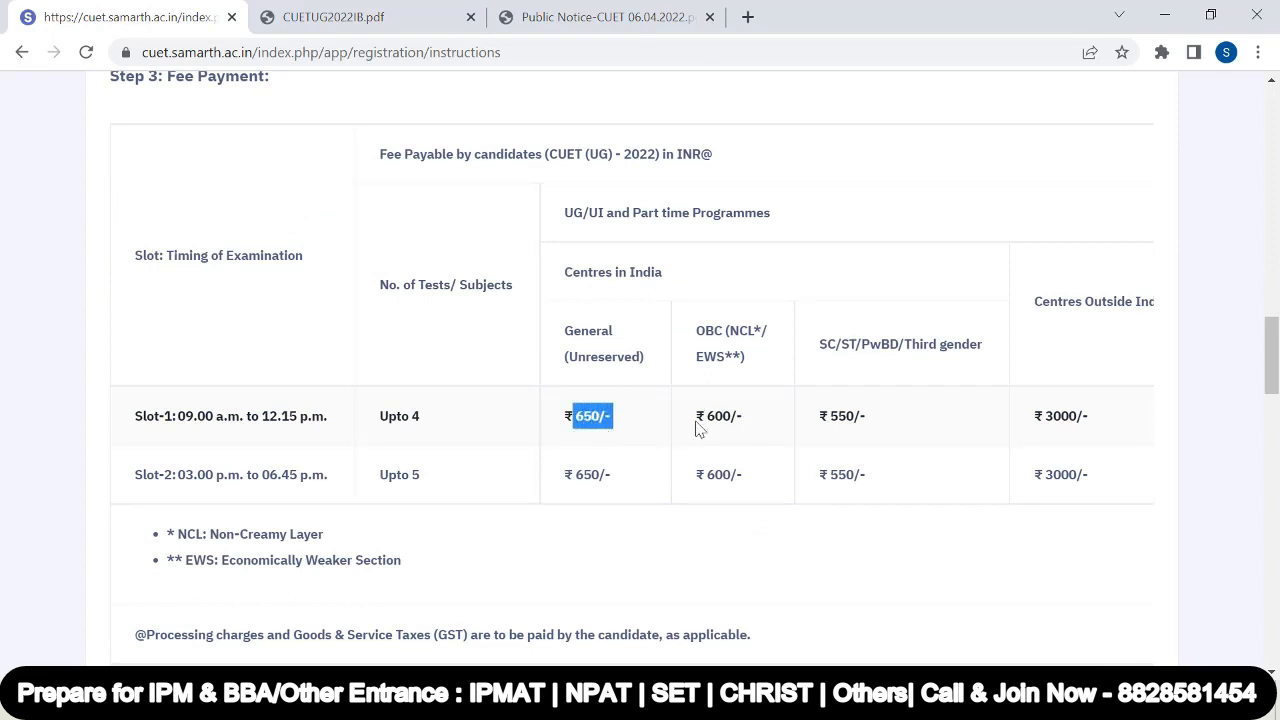
{"action": "left_click_drag", "start_coordinate": [705, 416], "coordinate": [894, 431]}
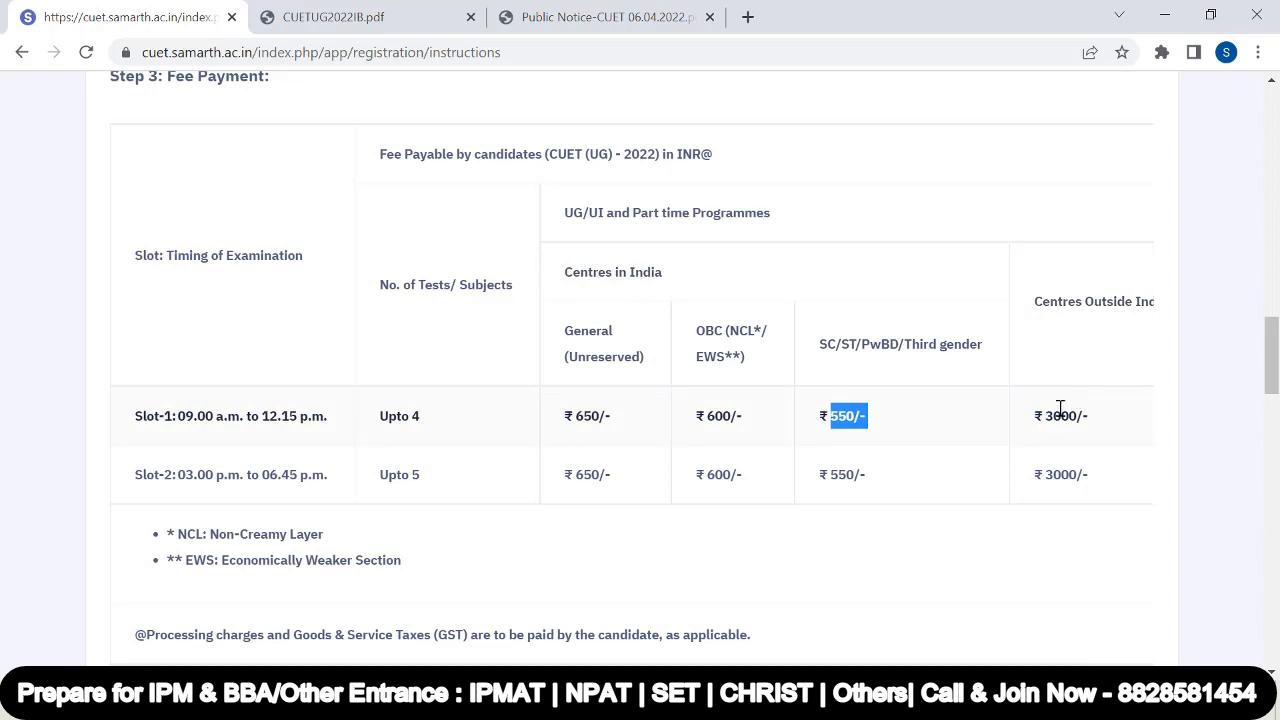
{"action": "left_click_drag", "start_coordinate": [1048, 413], "coordinate": [1107, 427]}
{"action": "left_click", "coordinate": [557, 438]}
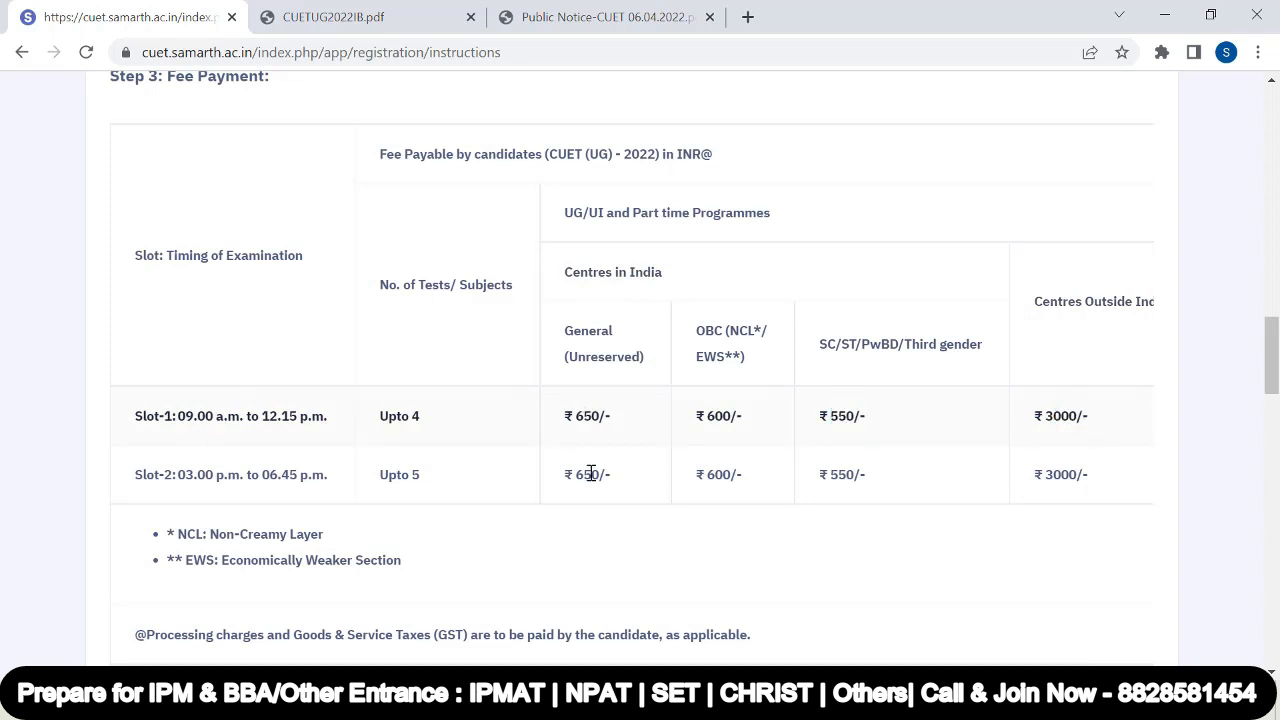
{"action": "left_click_drag", "start_coordinate": [576, 416], "coordinate": [612, 474]}
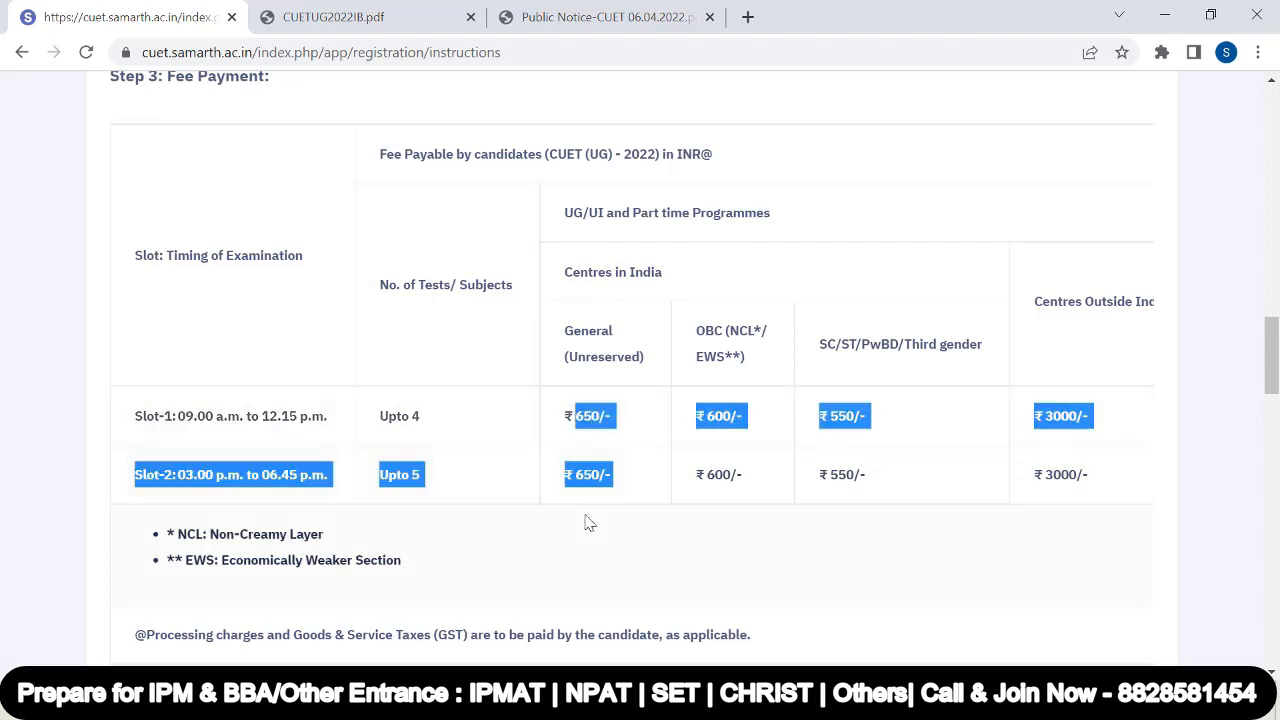
{"action": "scroll", "coordinate": [486, 409], "scroll_direction": "down", "scroll_amount": 2}
{"action": "left_click", "coordinate": [479, 407]}
Tick the Information Bulletin declaration and proceed to the Registration Form
{"action": "scroll", "coordinate": [480, 400], "scroll_direction": "down", "scroll_amount": 15}
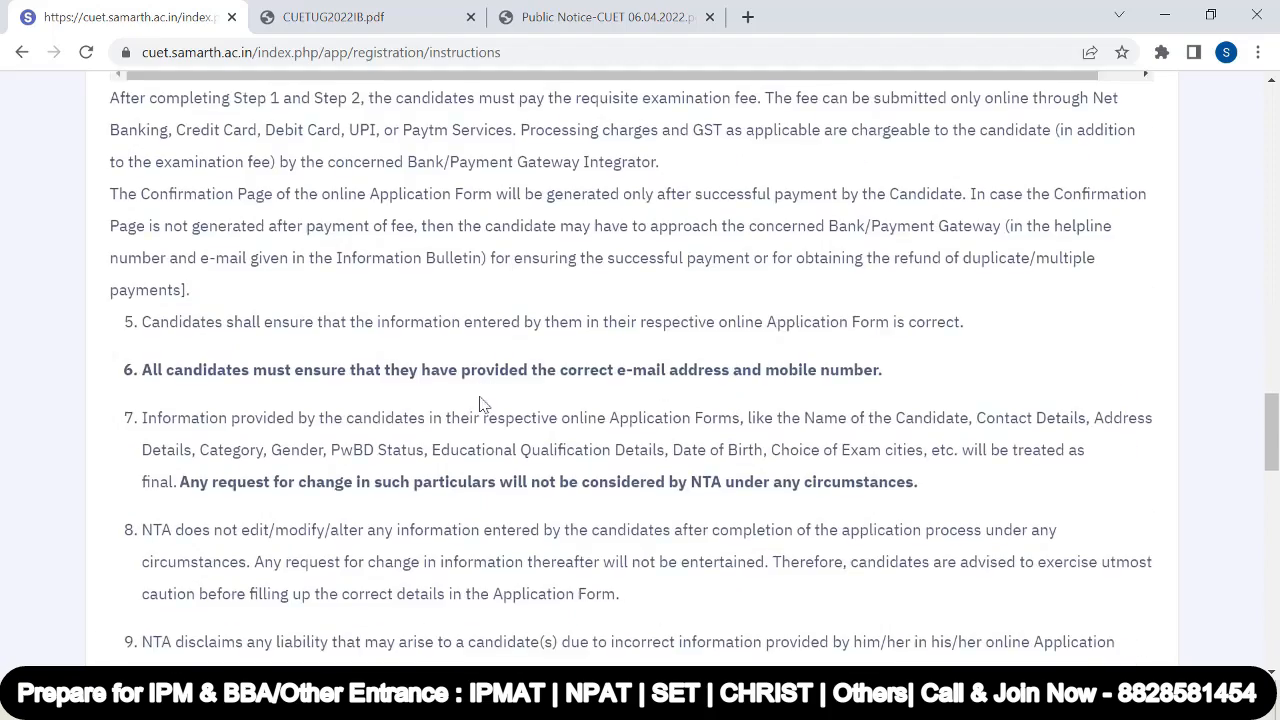
{"action": "scroll", "coordinate": [485, 400], "scroll_direction": "down", "scroll_amount": 4}
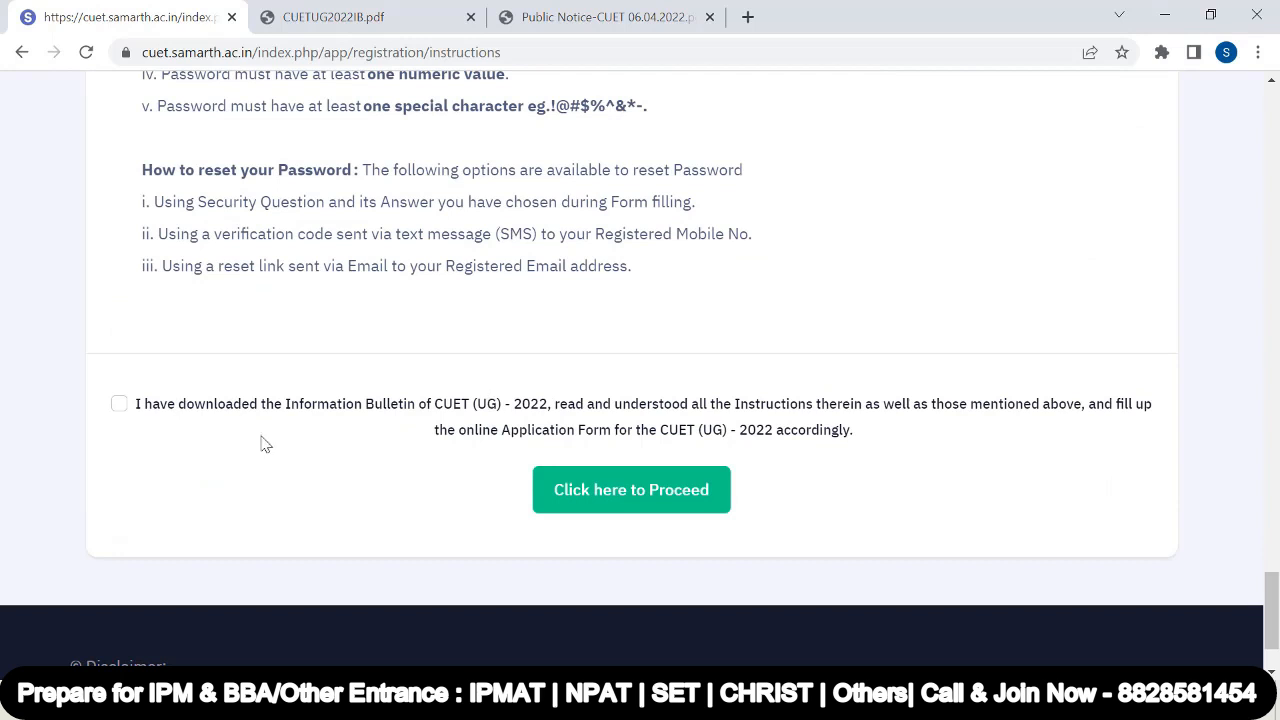
{"action": "left_click", "coordinate": [119, 403]}
{"action": "left_click", "coordinate": [624, 495]}
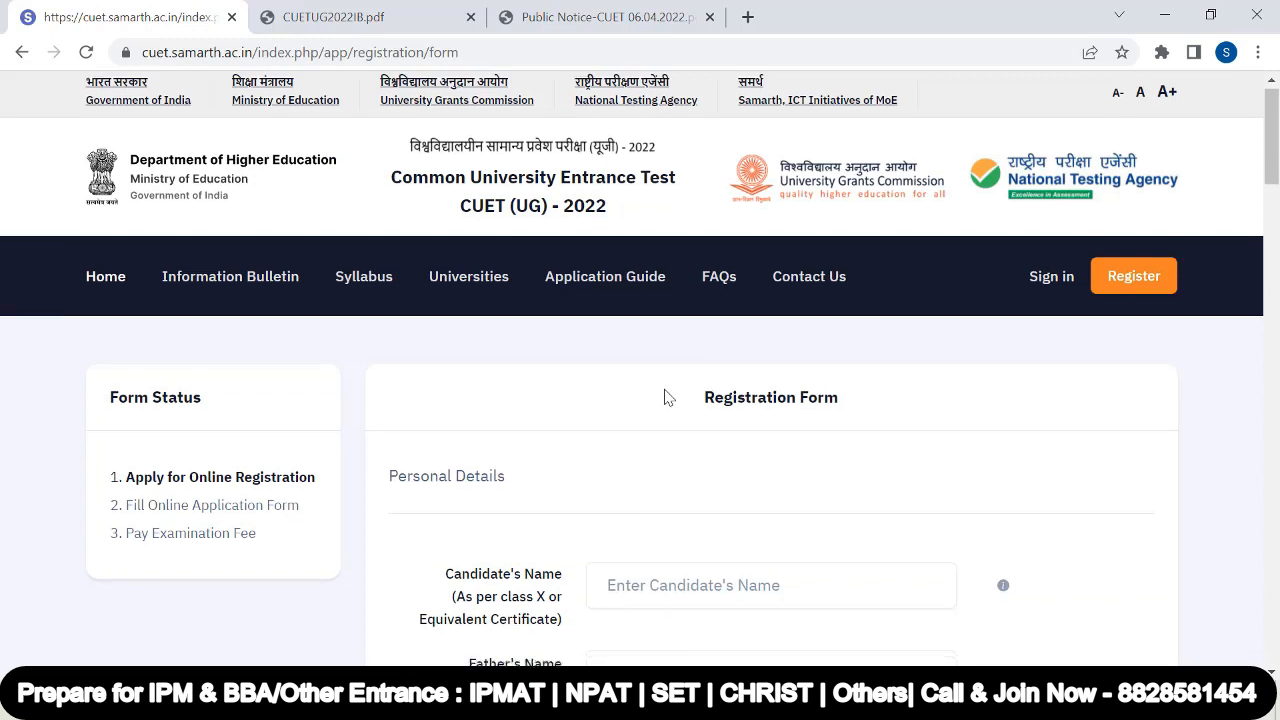
Enter the candidate's name, father's name and mother's name on the form
{"action": "scroll", "coordinate": [668, 397], "scroll_direction": "down", "scroll_amount": 2}
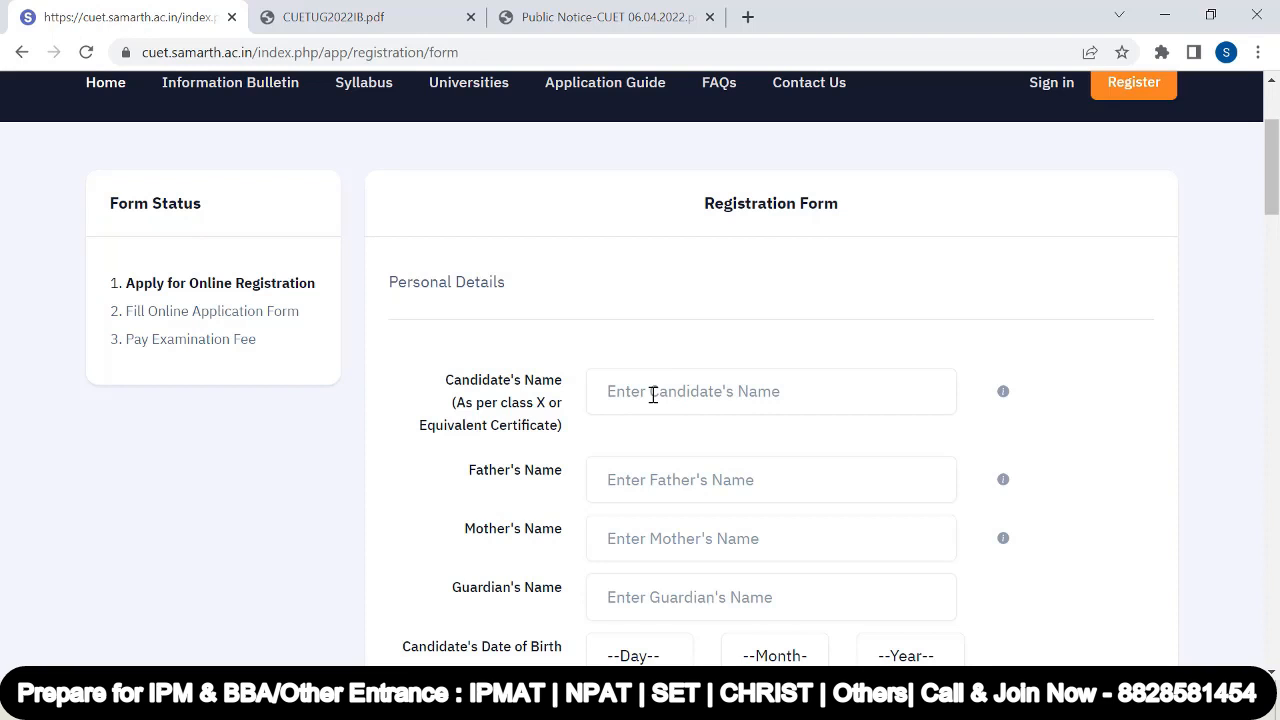
{"action": "scroll", "coordinate": [666, 355], "scroll_direction": "down", "scroll_amount": 1}
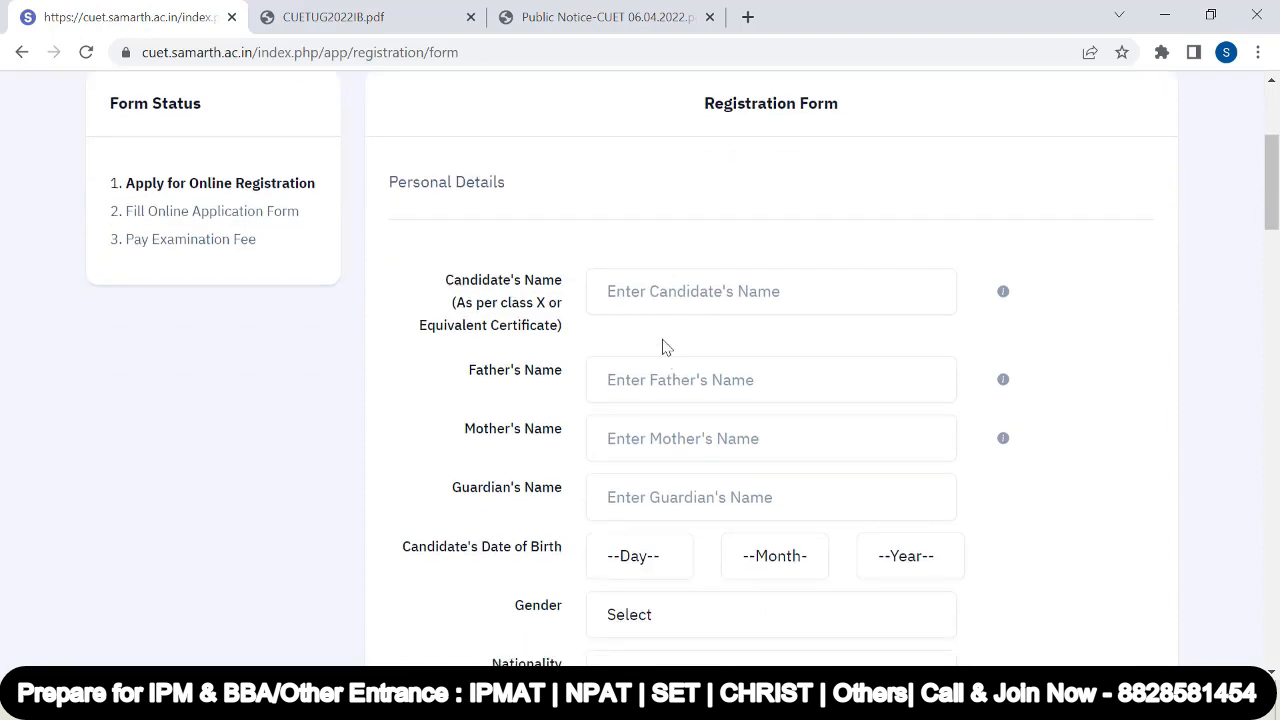
{"action": "left_click", "coordinate": [641, 291]}
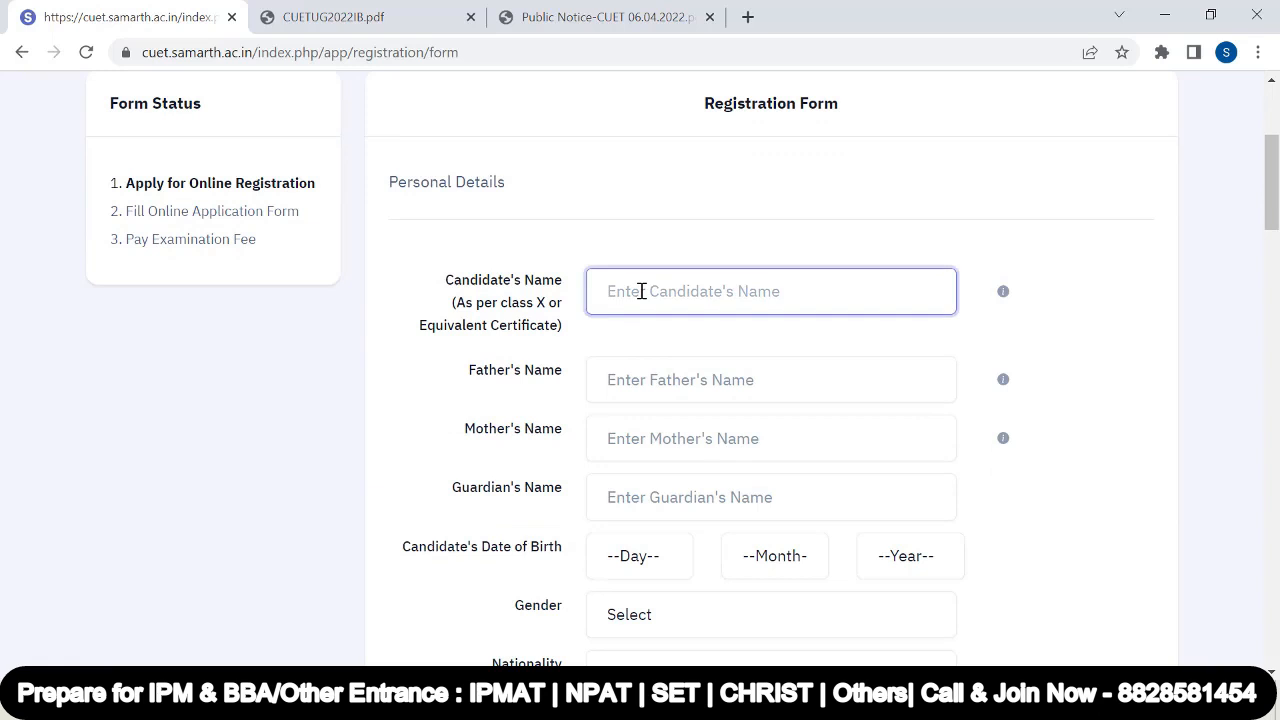
{"action": "type", "text": "Surendra"}
{"action": "left_click", "coordinate": [660, 385]}
{"action": "type", "text": "bhuraramji"}
{"action": "key", "text": "Tab"}
{"action": "type", "text": "mohini"}
{"action": "scroll", "coordinate": [645, 397], "scroll_direction": "down", "scroll_amount": 1}
{"action": "left_click", "coordinate": [652, 400]}
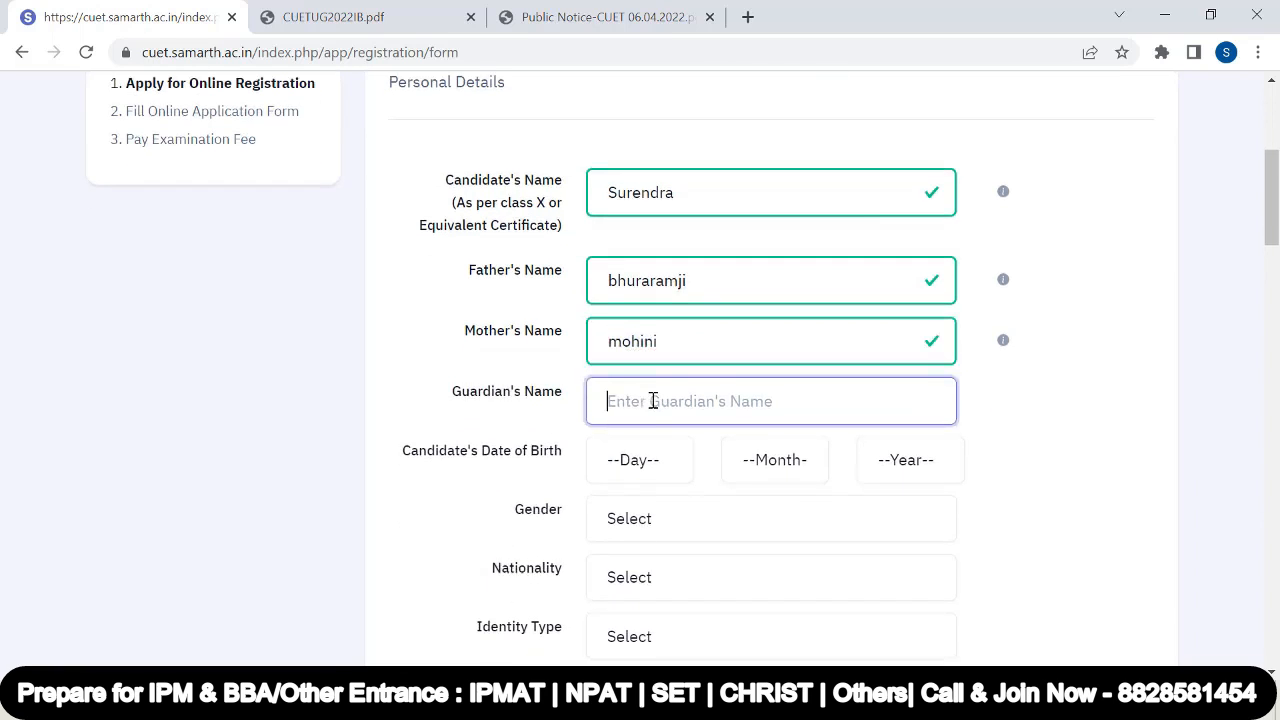
Set birth day 5, gender Male, nationality Indian and identity type PAN Card
{"action": "scroll", "coordinate": [680, 372], "scroll_direction": "down", "scroll_amount": 1}
{"action": "left_click", "coordinate": [657, 364]}
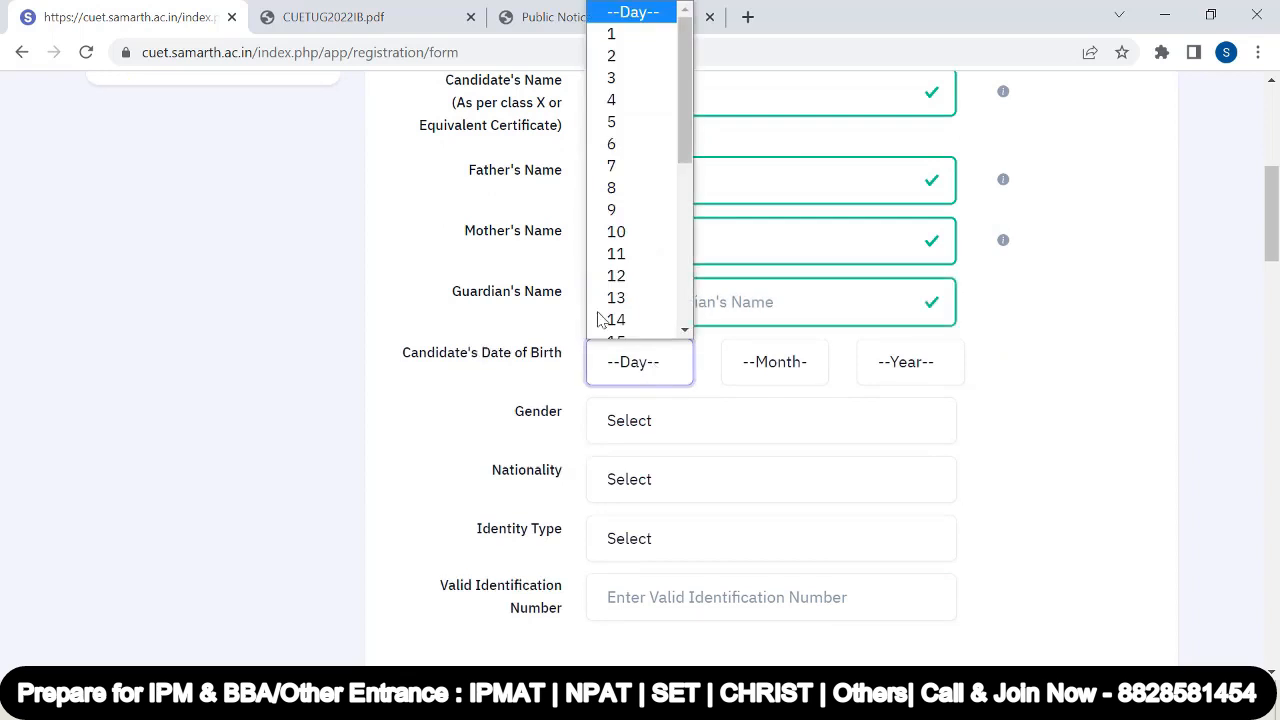
{"action": "left_click", "coordinate": [624, 122]}
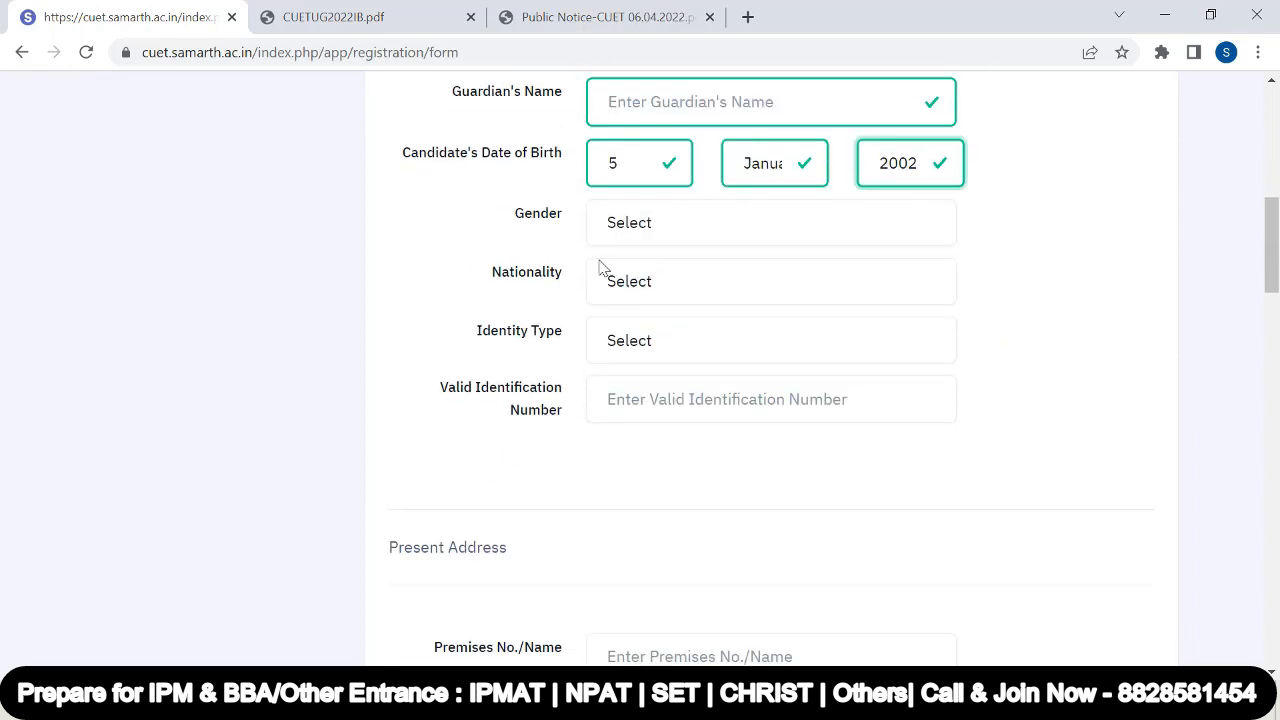
{"action": "left_click", "coordinate": [651, 226]}
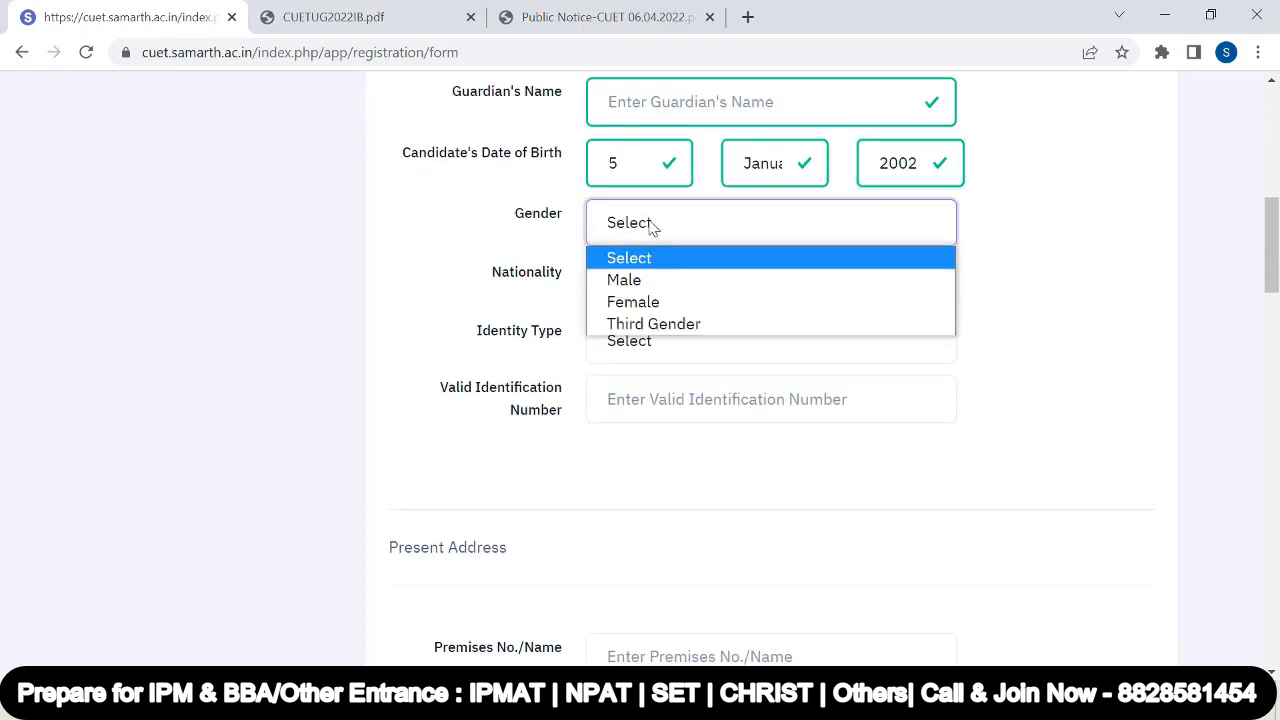
{"action": "left_click", "coordinate": [663, 280]}
{"action": "left_click", "coordinate": [617, 285]}
{"action": "left_click", "coordinate": [612, 338]}
{"action": "left_click", "coordinate": [638, 345]}
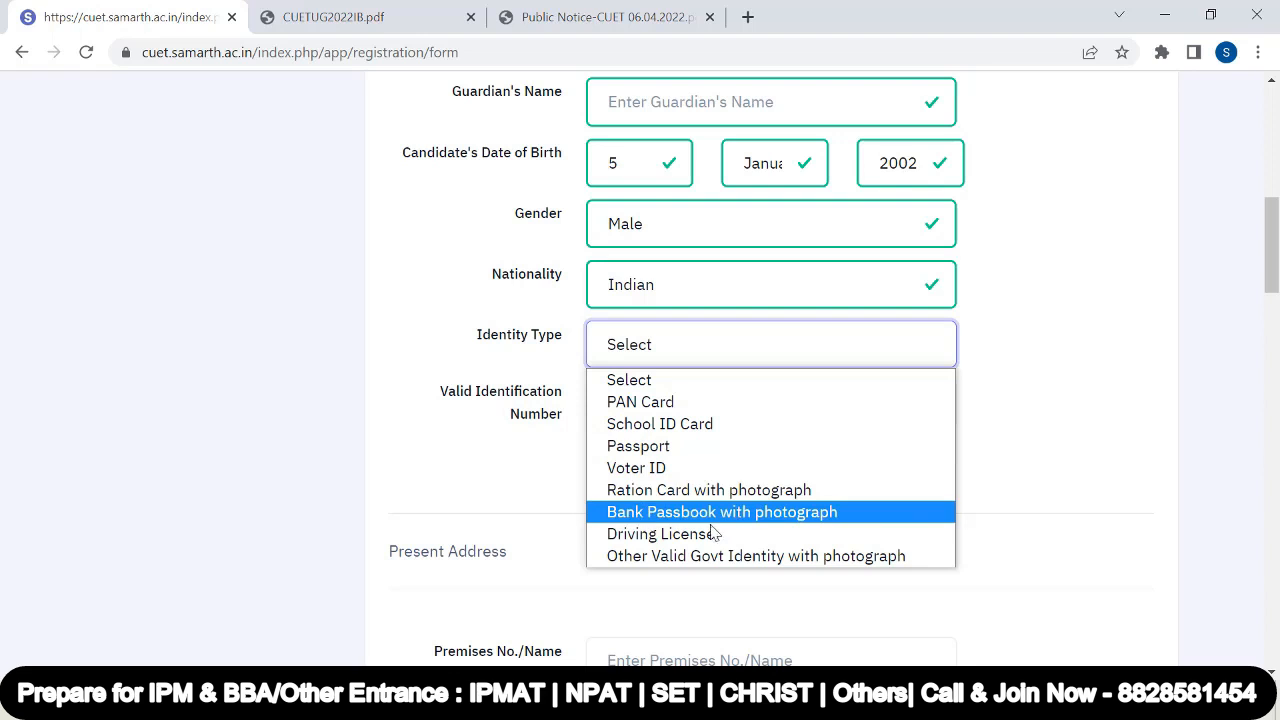
{"action": "left_click", "coordinate": [655, 401]}
{"action": "left_click", "coordinate": [643, 404]}
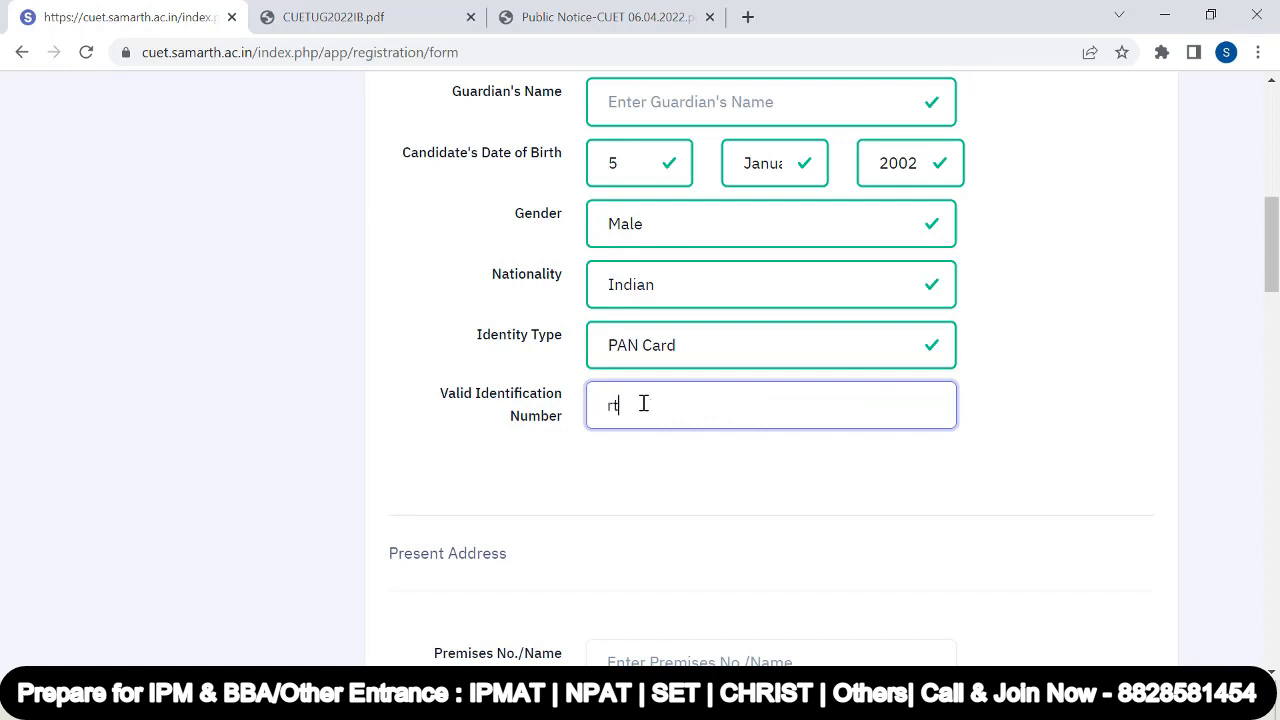
{"action": "scroll", "coordinate": [689, 300], "scroll_direction": "down", "scroll_amount": 4}
{"action": "left_click", "coordinate": [654, 260]}
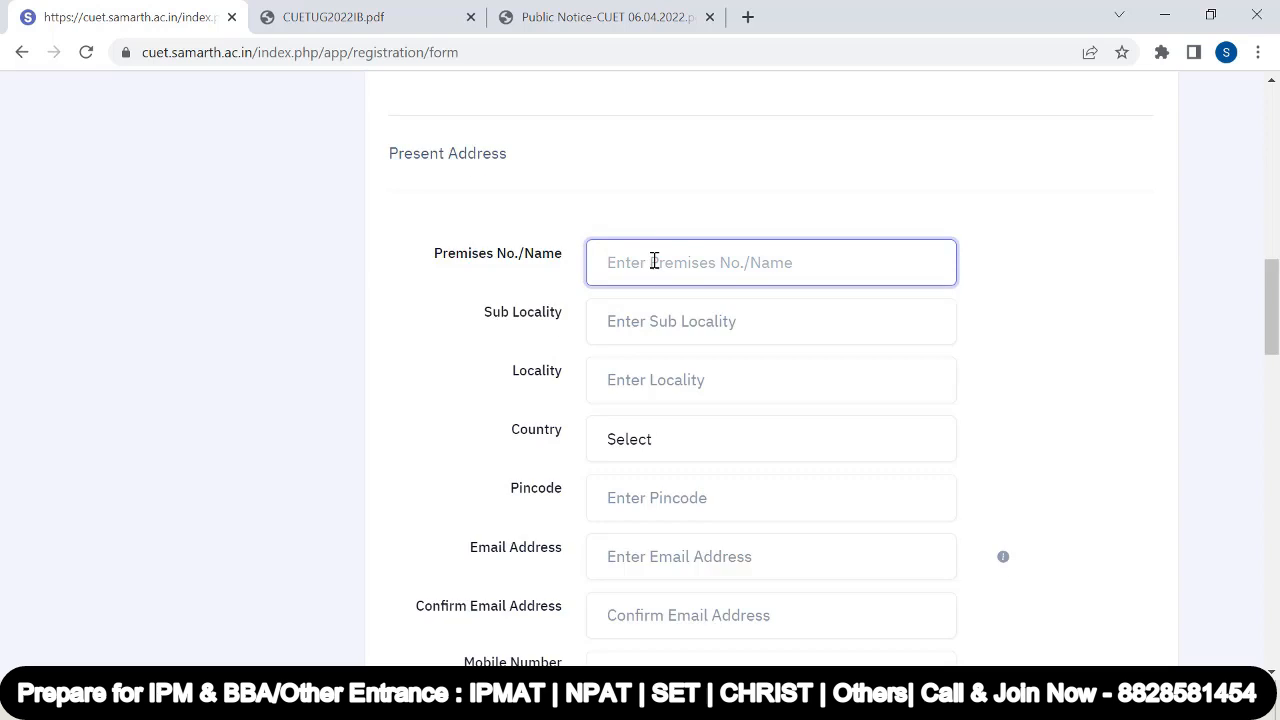
Set State/UT to MAHARASHTRA and district to PALGHAR, then autofill pincode and contacts
{"action": "scroll", "coordinate": [633, 343], "scroll_direction": "up", "scroll_amount": 1}
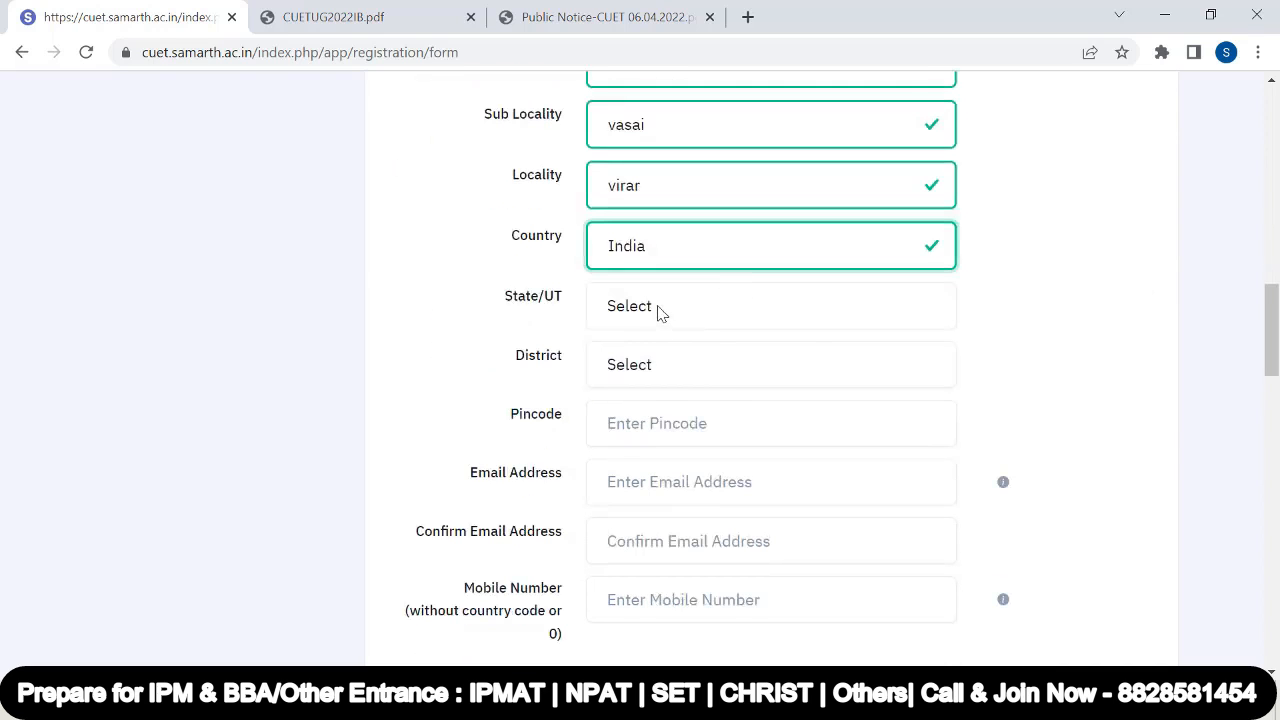
{"action": "left_click", "coordinate": [660, 314]}
{"action": "left_click", "coordinate": [651, 371]}
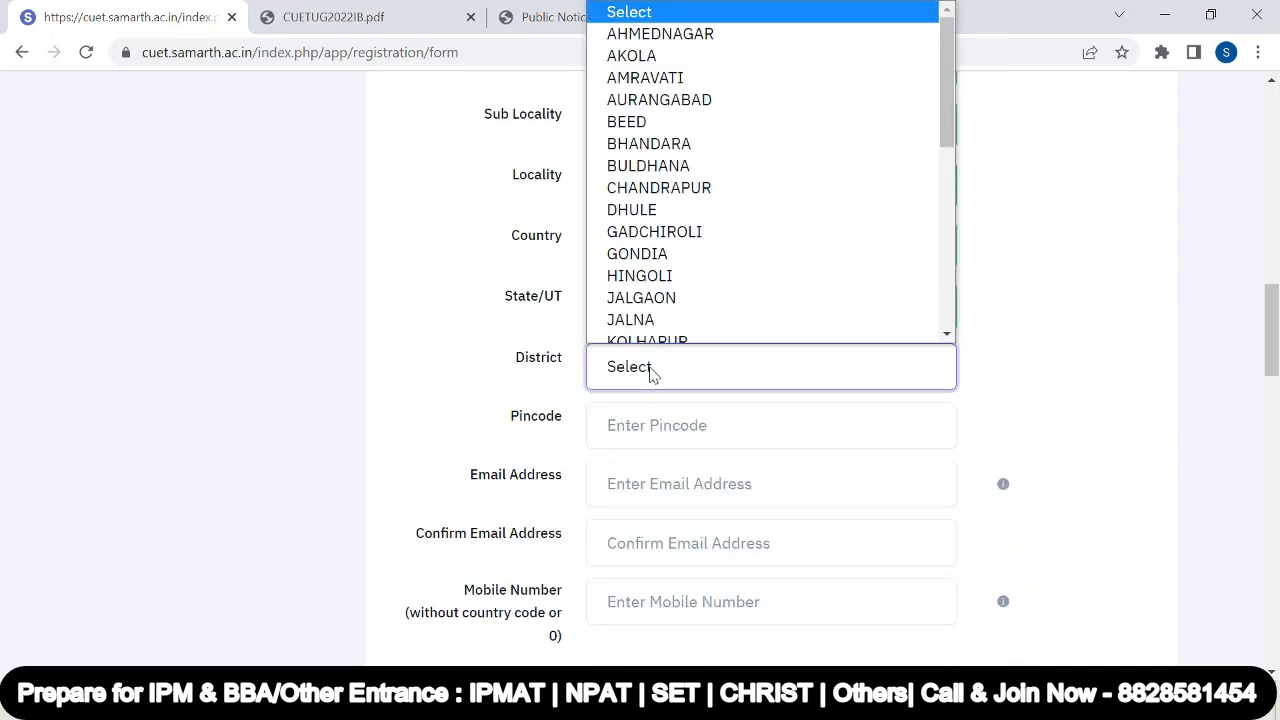
{"action": "left_click", "coordinate": [648, 425]}
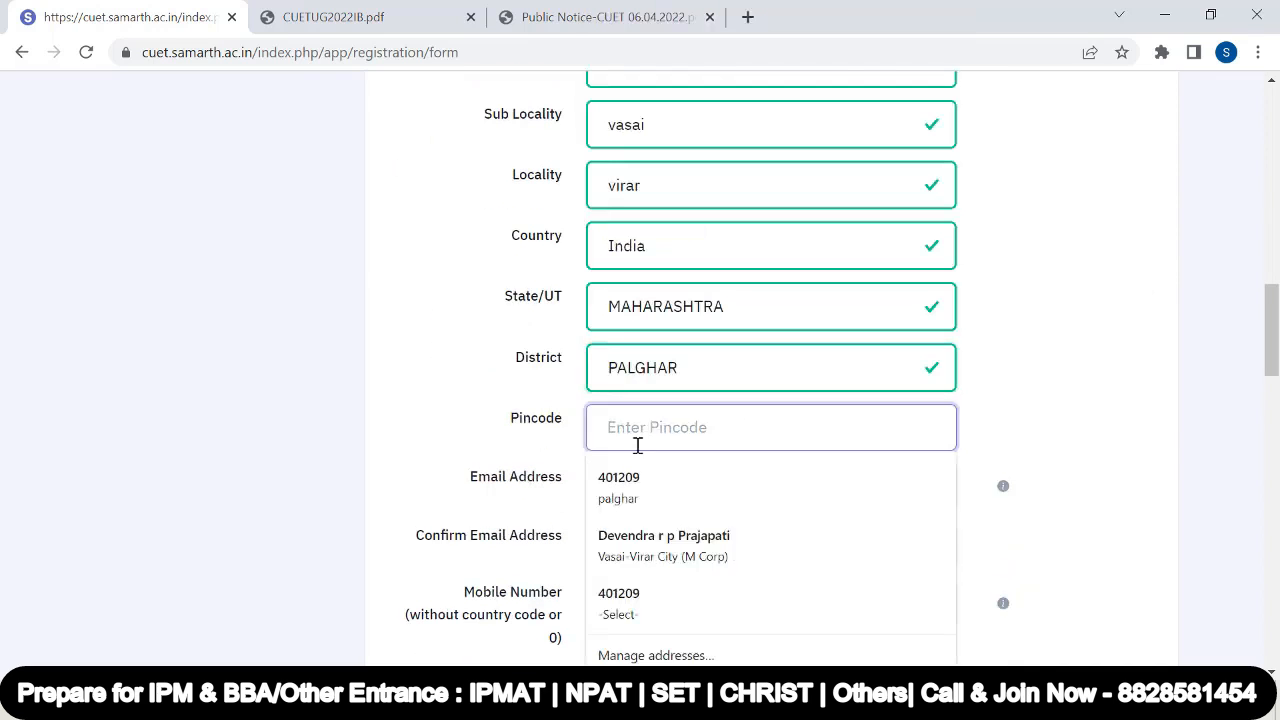
{"action": "left_click", "coordinate": [634, 487]}
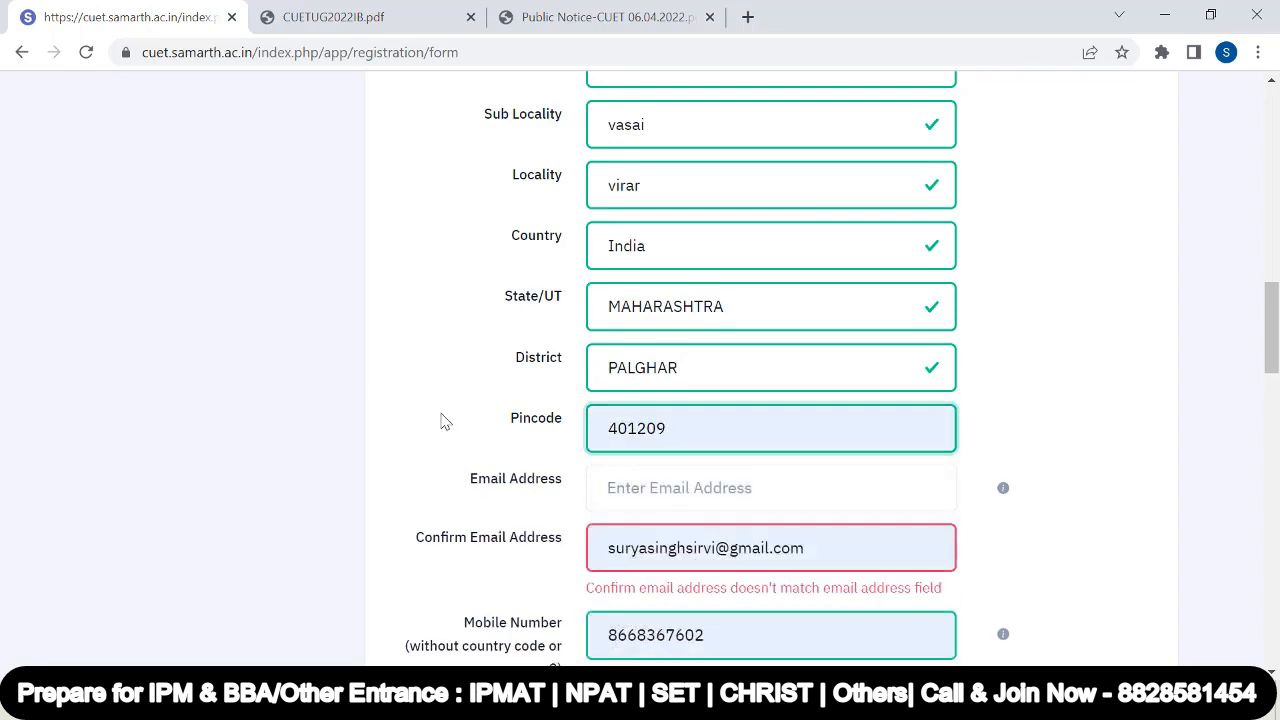
Fill in the e-mail address and its confirmation from autofill
{"action": "scroll", "coordinate": [634, 400], "scroll_direction": "down", "scroll_amount": 1}
{"action": "left_click", "coordinate": [673, 390]}
{"action": "key", "text": "ctrl+v"}
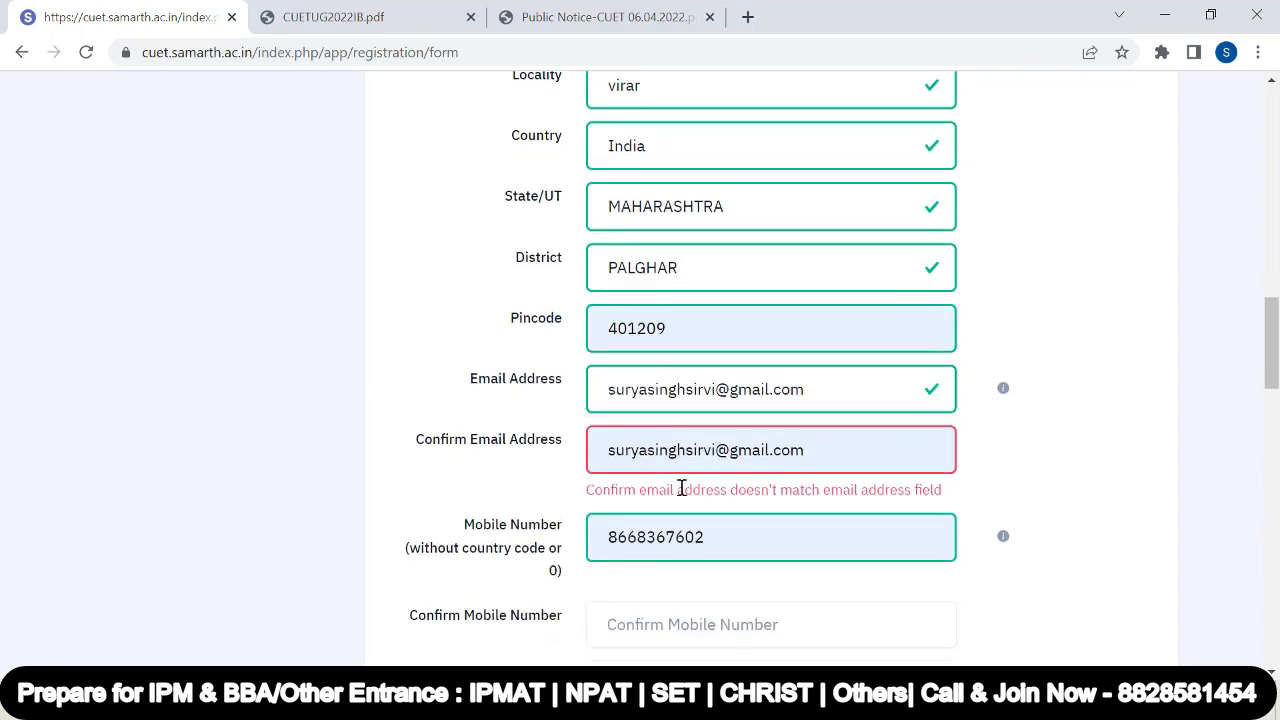
{"action": "left_click", "coordinate": [812, 460]}
{"action": "left_click", "coordinate": [1061, 498]}
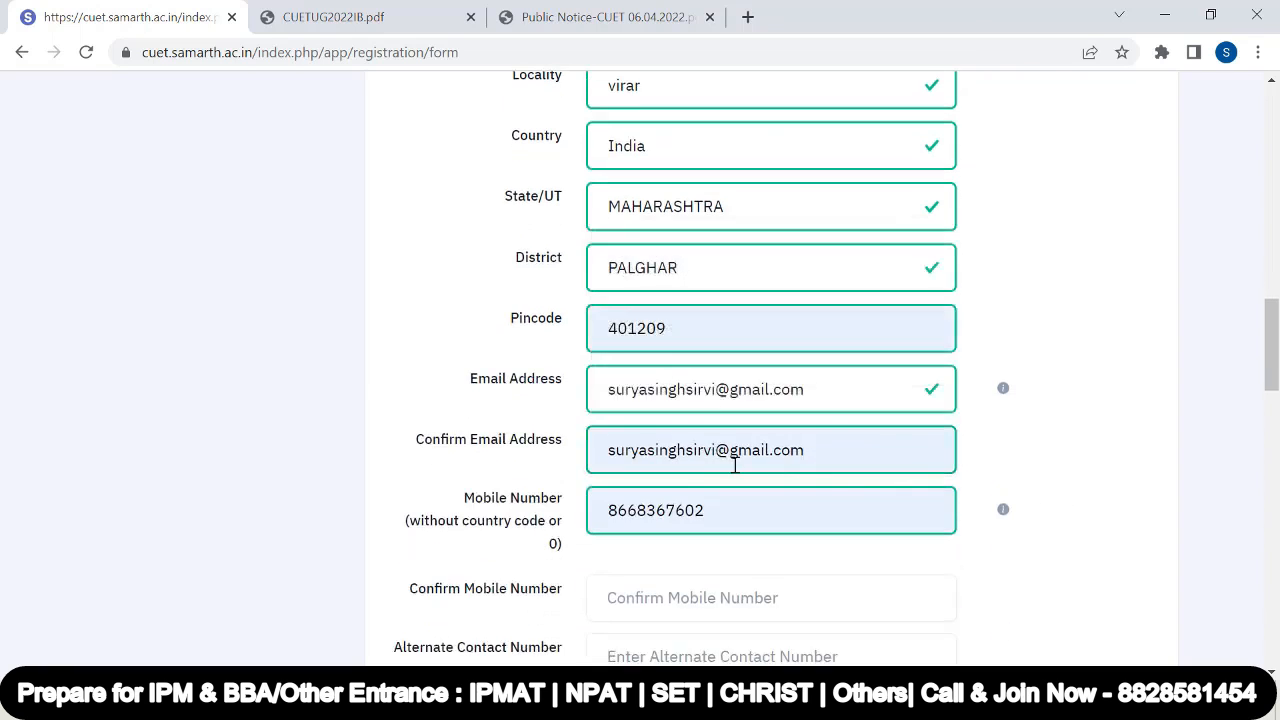
Fill the confirm mobile and alternate contact numbers, and copy present address as permanent
{"action": "scroll", "coordinate": [489, 450], "scroll_direction": "down", "scroll_amount": 2}
{"action": "left_click", "coordinate": [660, 396]}
{"action": "left_click", "coordinate": [640, 447]}
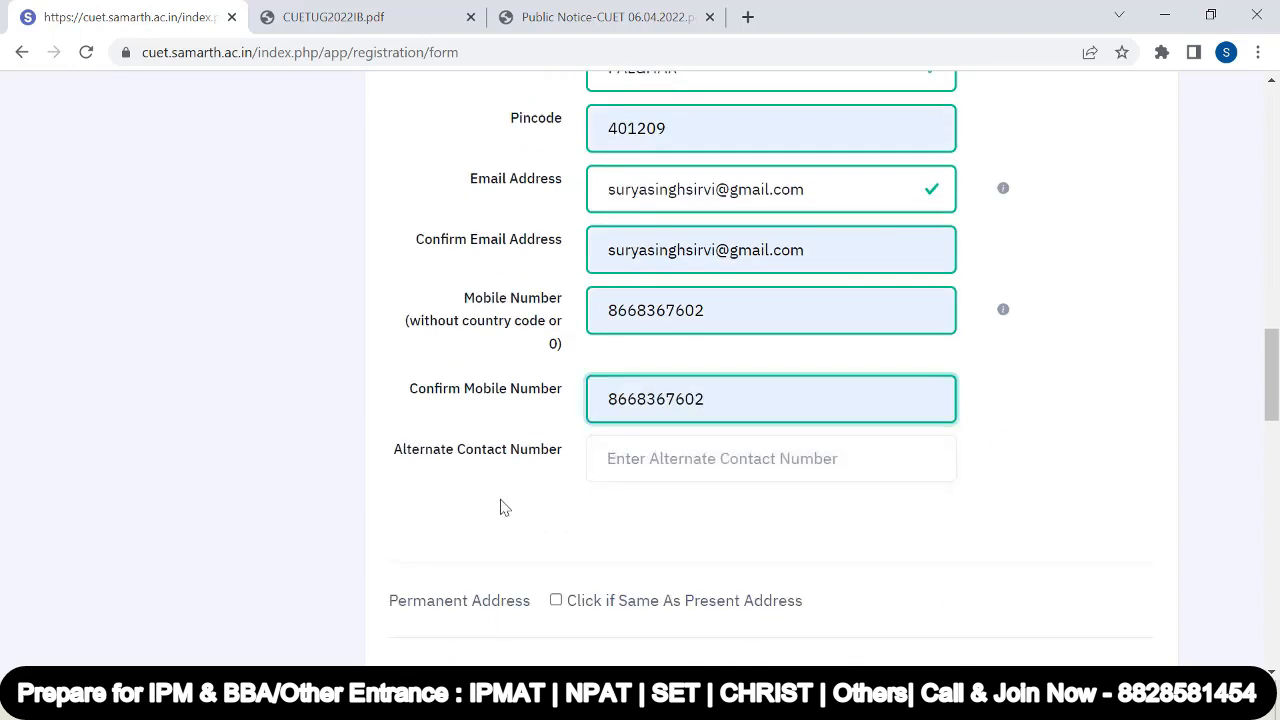
{"action": "left_click", "coordinate": [655, 467]}
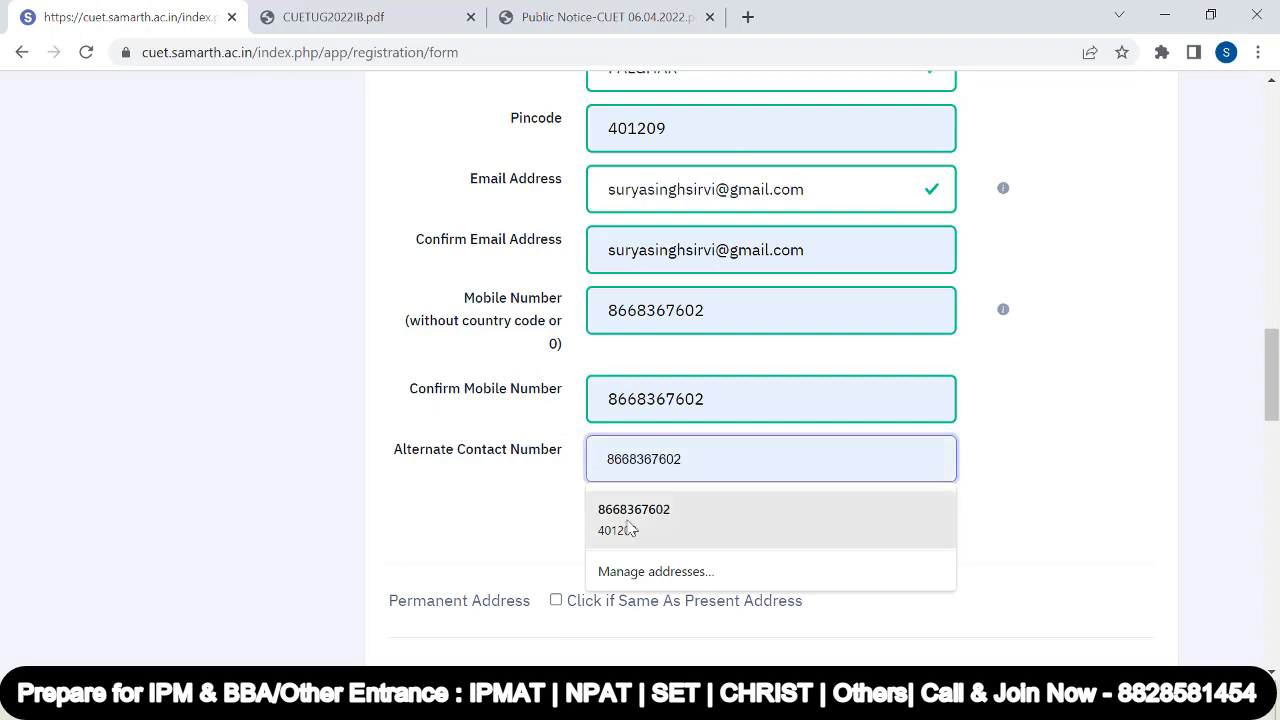
{"action": "scroll", "coordinate": [808, 300], "scroll_direction": "up", "scroll_amount": 10}
{"action": "scroll", "coordinate": [810, 305], "scroll_direction": "down", "scroll_amount": 7}
{"action": "scroll", "coordinate": [810, 307], "scroll_direction": "down", "scroll_amount": 6}
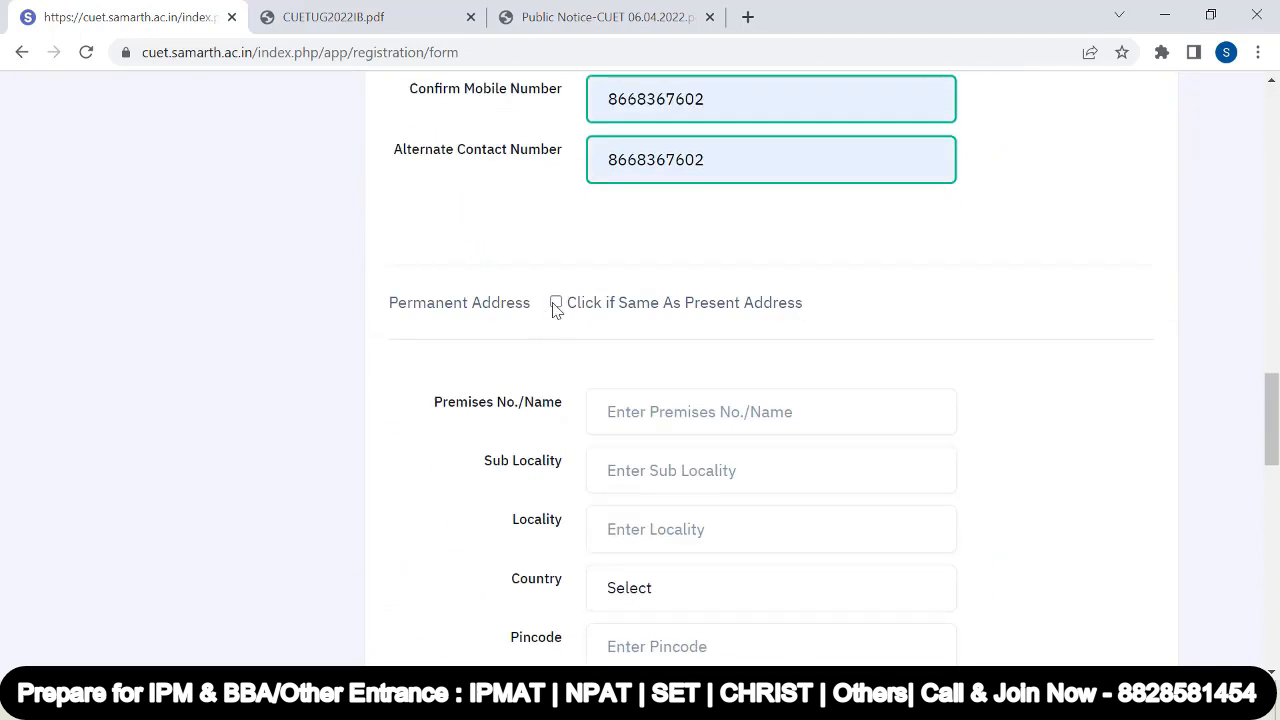
{"action": "left_click", "coordinate": [556, 304]}
Enter the browser-suggested account password and its confirmation
{"action": "scroll", "coordinate": [831, 323], "scroll_direction": "down", "scroll_amount": 6}
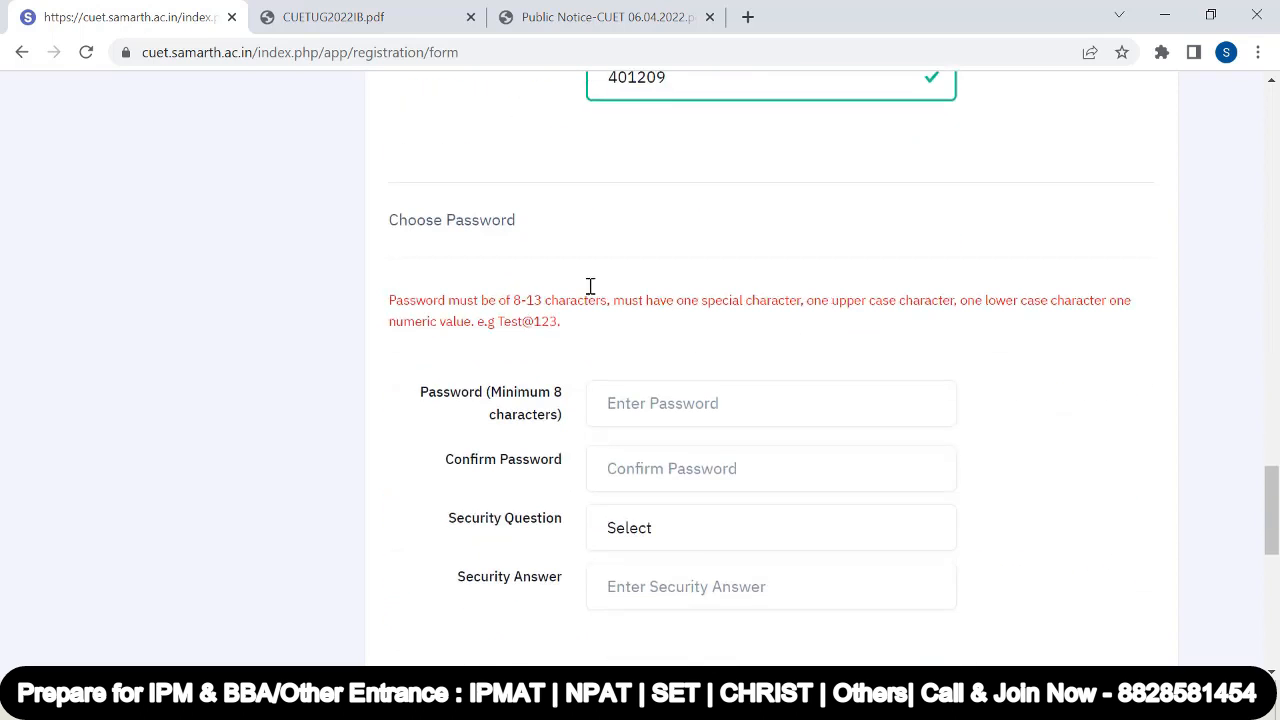
{"action": "left_click", "coordinate": [676, 408]}
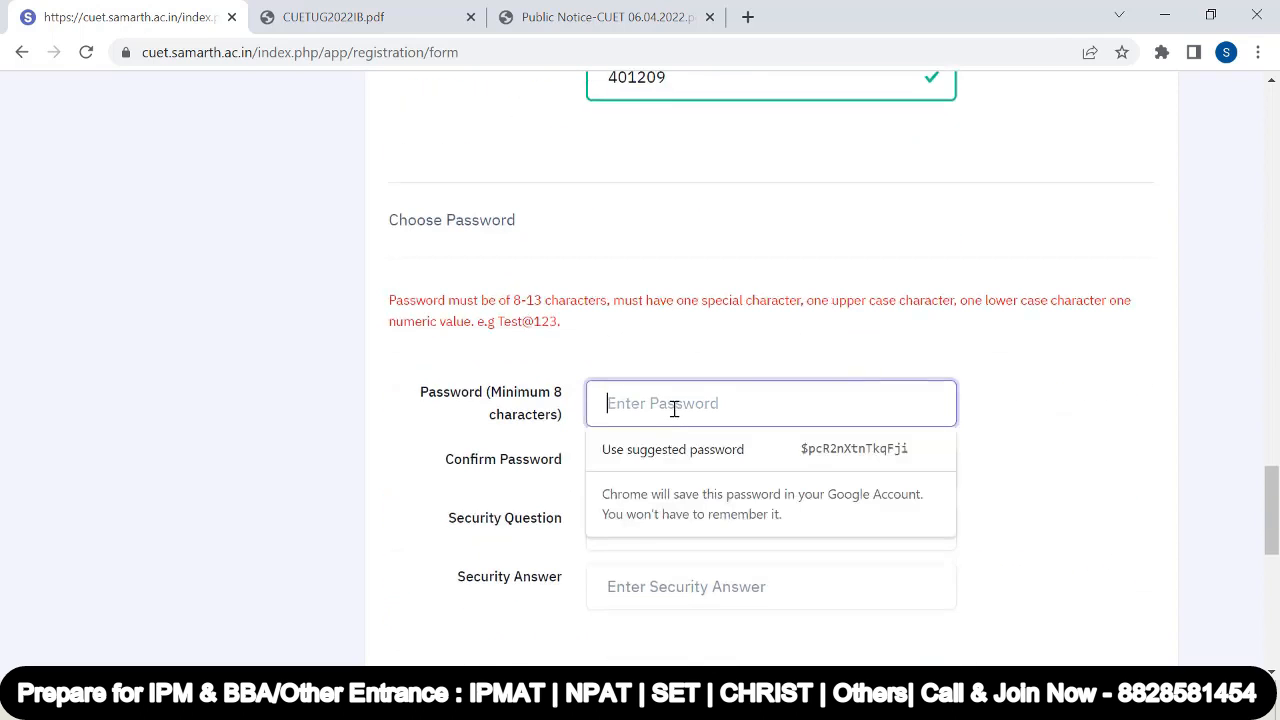
{"action": "key", "text": "ctrl+v"}
{"action": "left_click", "coordinate": [669, 468]}
Choose the favourite book security question, type the answer, and submit for review
{"action": "left_click", "coordinate": [643, 540]}
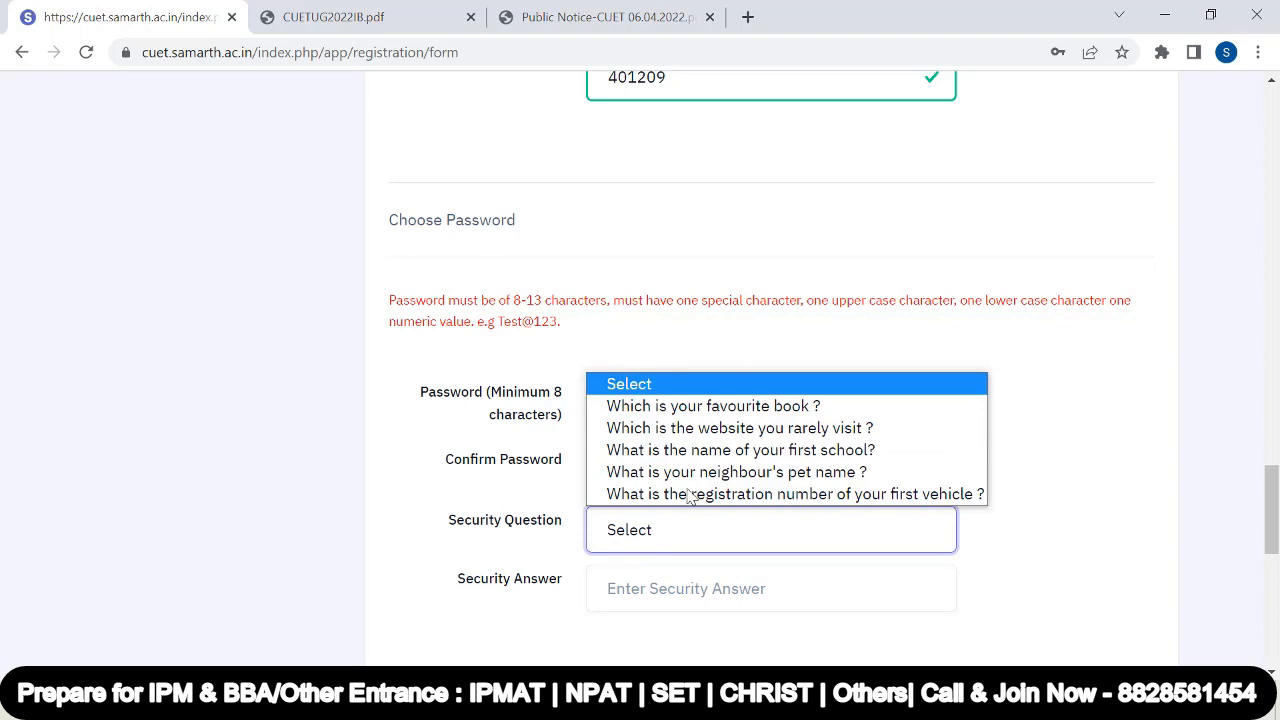
{"action": "left_click", "coordinate": [700, 407]}
{"action": "left_click", "coordinate": [643, 589]}
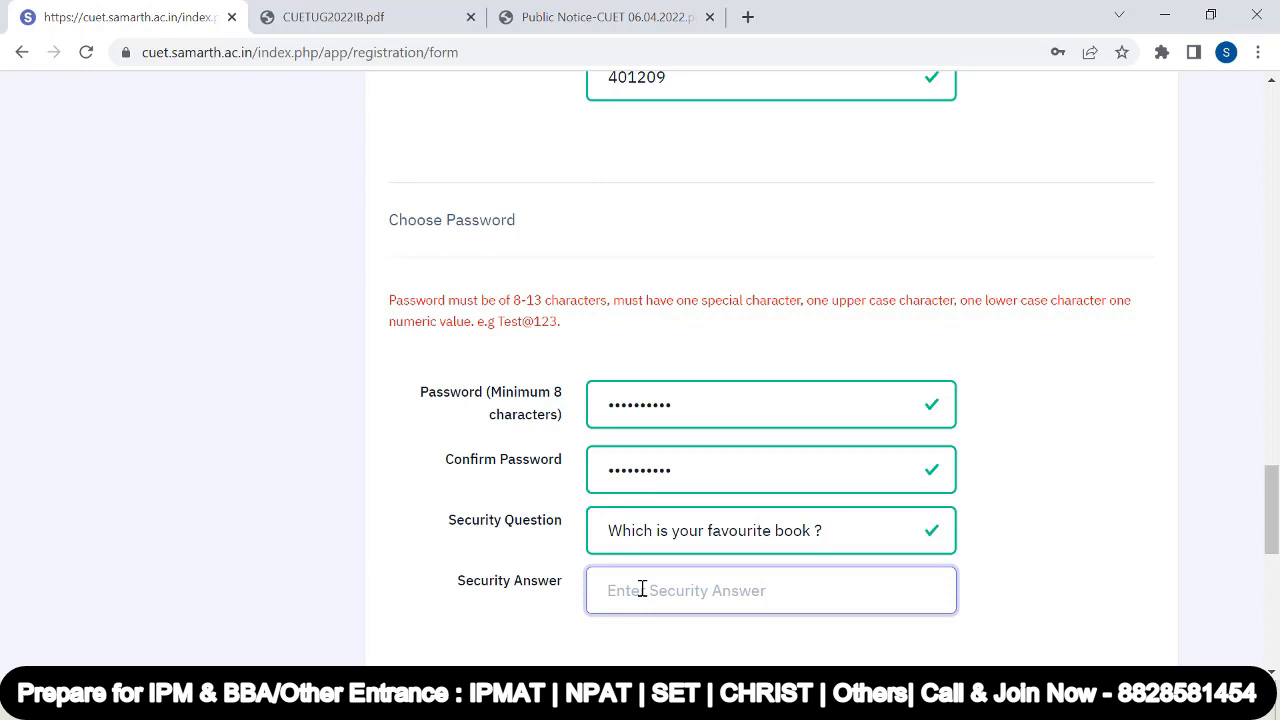
{"action": "type", "text": "•"}
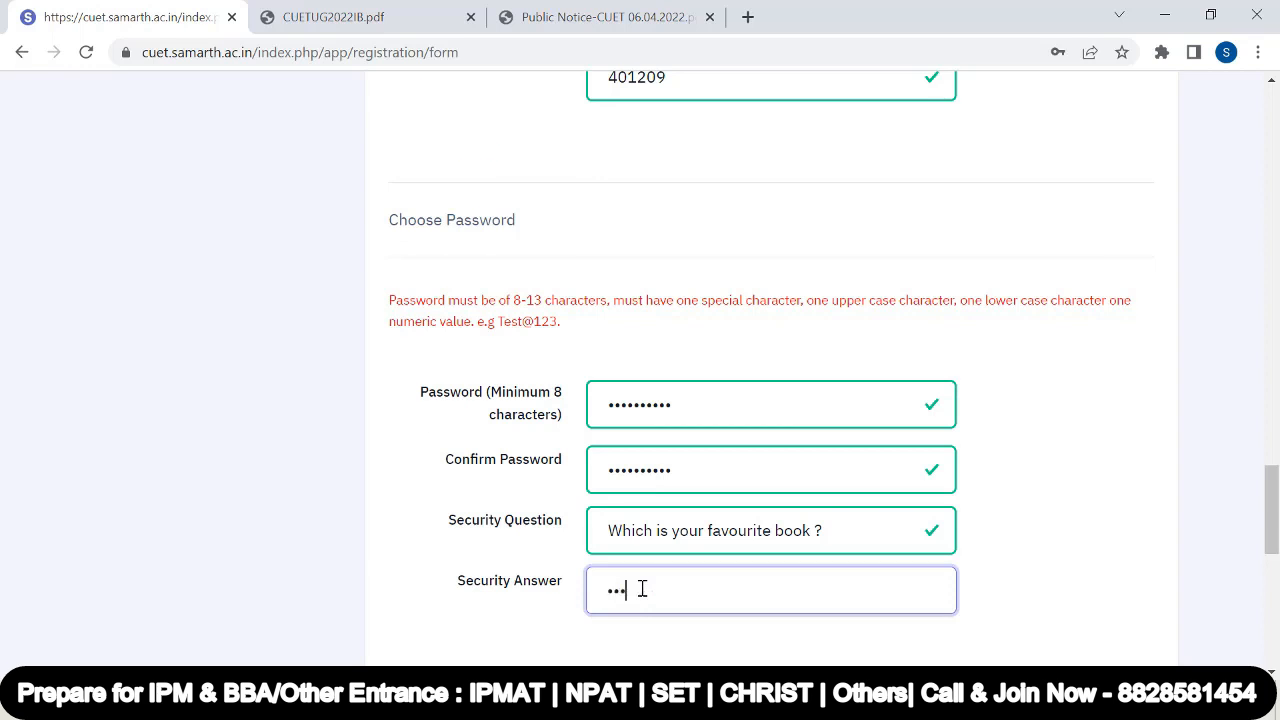
{"action": "type", "text": "••"}
{"action": "scroll", "coordinate": [540, 506], "scroll_direction": "down", "scroll_amount": 4}
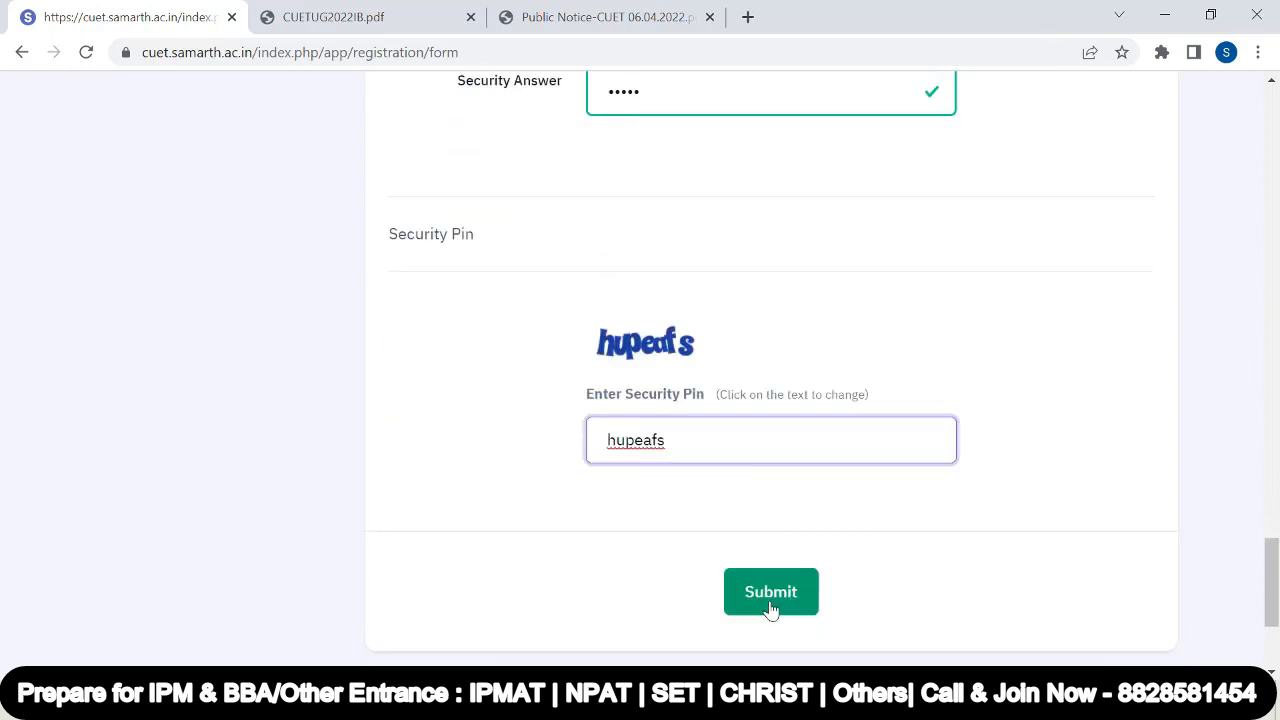
{"action": "left_click", "coordinate": [769, 609]}
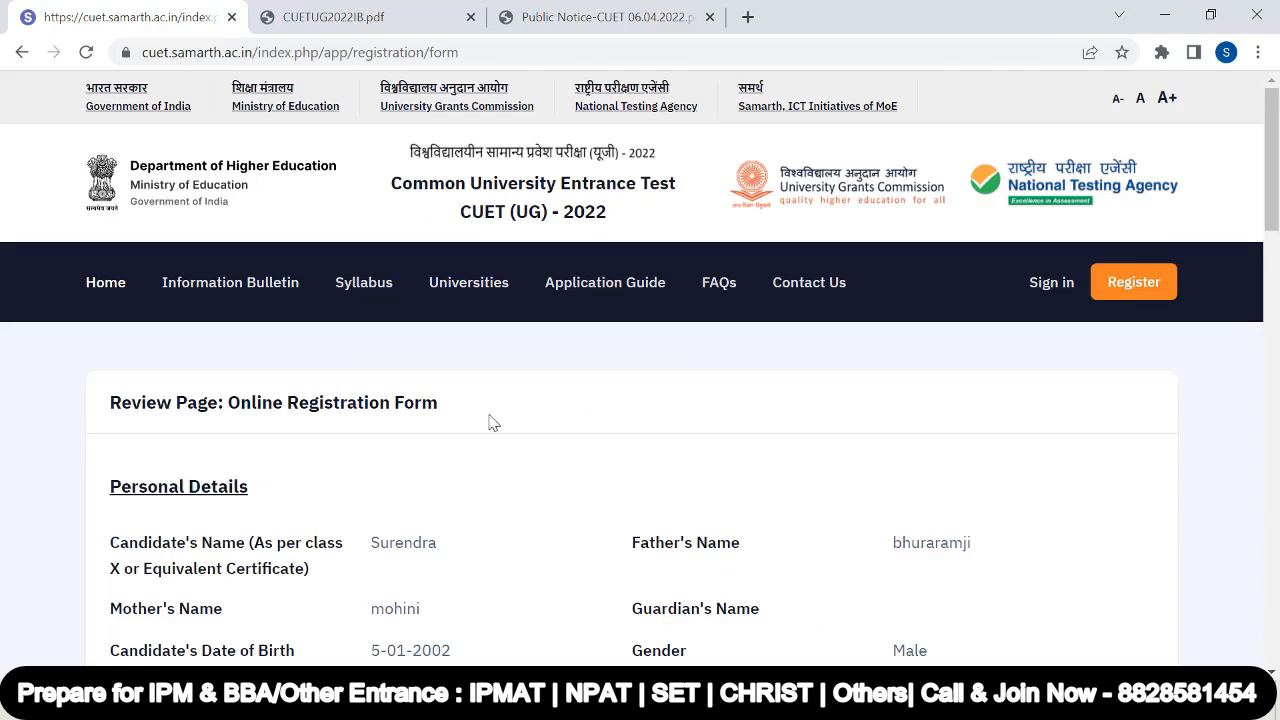
Scroll through the Review Page to check the entered registration details
{"action": "scroll", "coordinate": [523, 417], "scroll_direction": "down", "scroll_amount": 3}
{"action": "scroll", "coordinate": [523, 417], "scroll_direction": "up", "scroll_amount": 2}
{"action": "scroll", "coordinate": [523, 417], "scroll_direction": "down", "scroll_amount": 2}
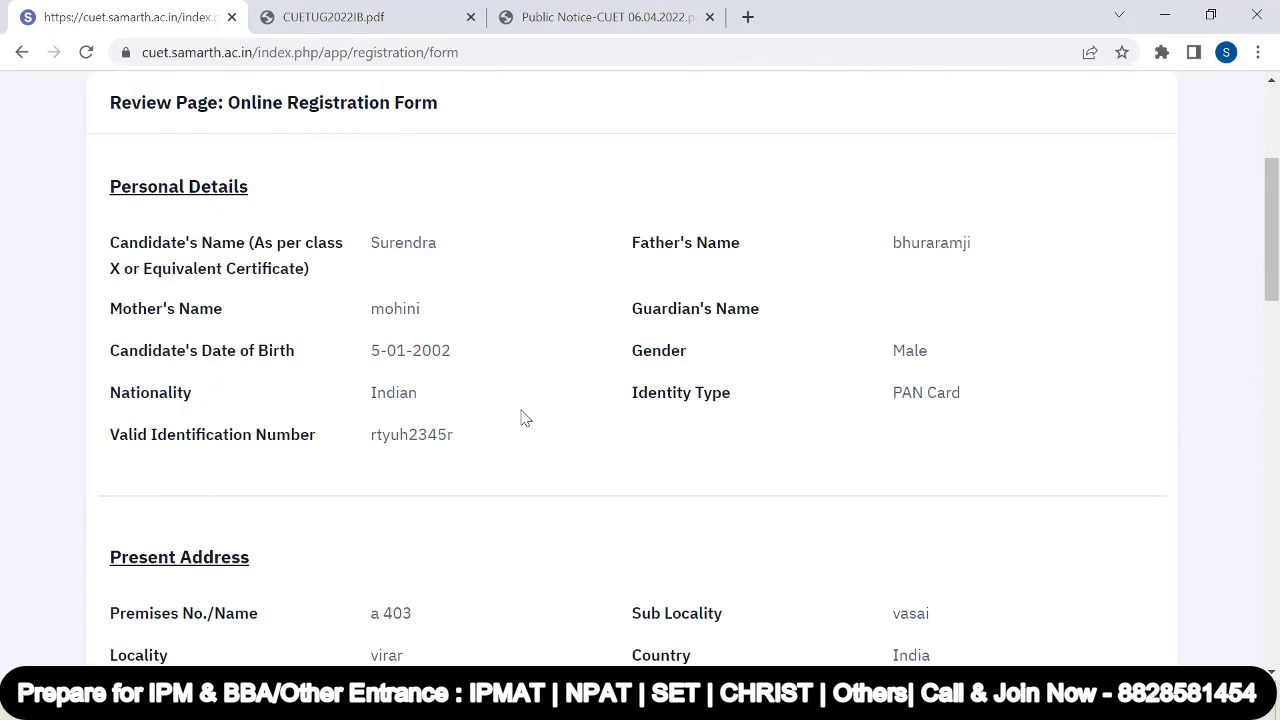
{"action": "scroll", "coordinate": [563, 410], "scroll_direction": "down", "scroll_amount": 6}
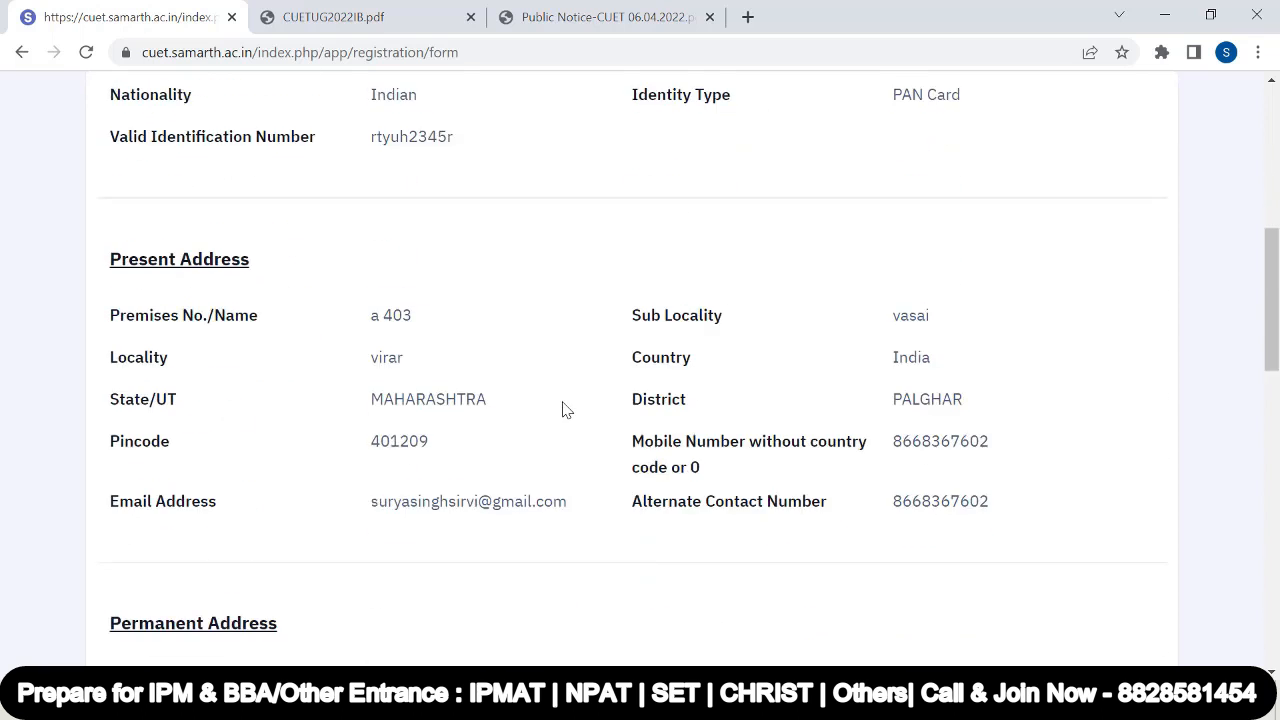
{"action": "scroll", "coordinate": [563, 410], "scroll_direction": "down", "scroll_amount": 2}
{"action": "scroll", "coordinate": [563, 410], "scroll_direction": "down", "scroll_amount": 2}
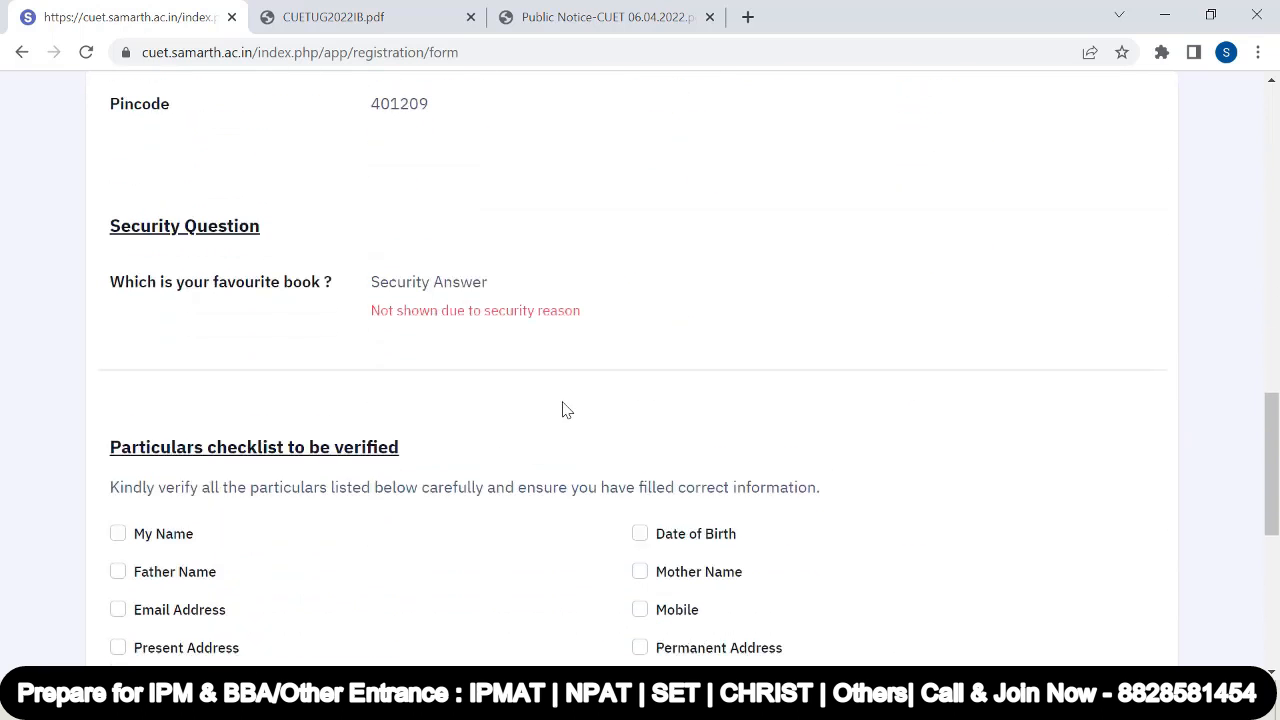
{"action": "scroll", "coordinate": [563, 410], "scroll_direction": "down", "scroll_amount": 3}
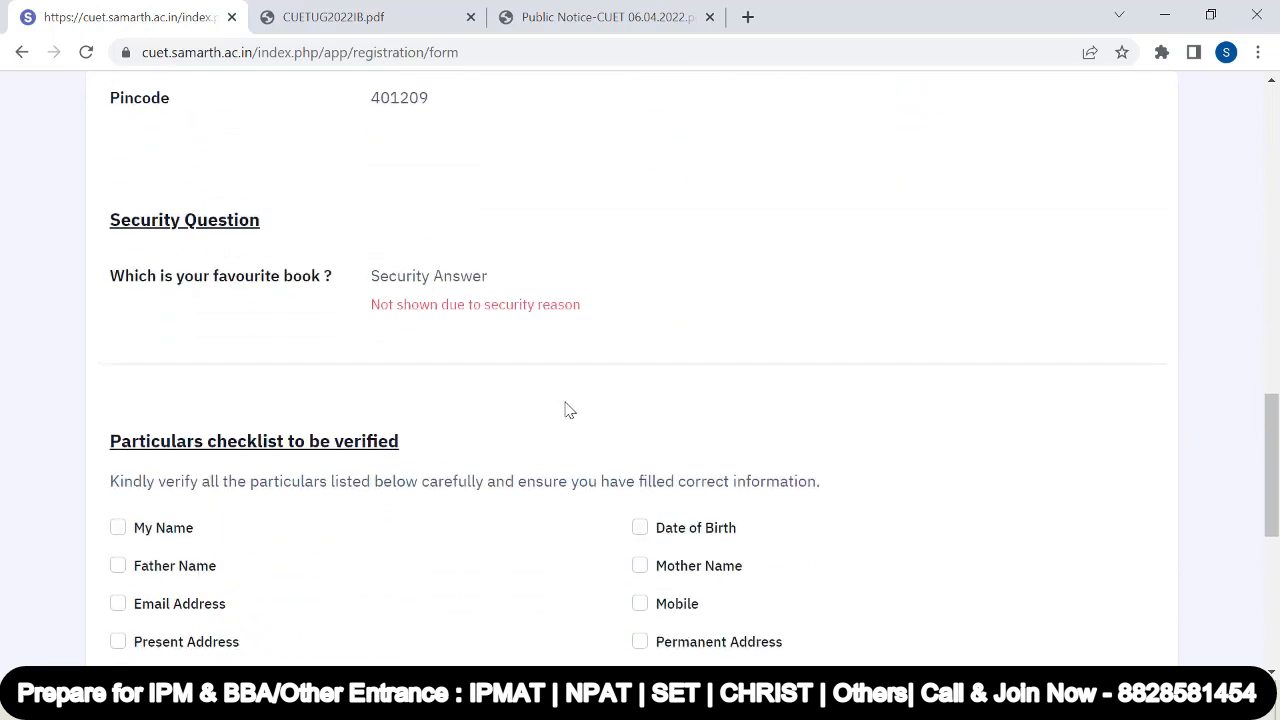
Tick Name, Father Name, Email, Present and Permanent Address checks and the declaration
{"action": "left_click", "coordinate": [118, 233]}
{"action": "left_click", "coordinate": [118, 271]}
{"action": "left_click", "coordinate": [118, 309]}
{"action": "left_click", "coordinate": [118, 347]}
{"action": "left_click", "coordinate": [118, 384]}
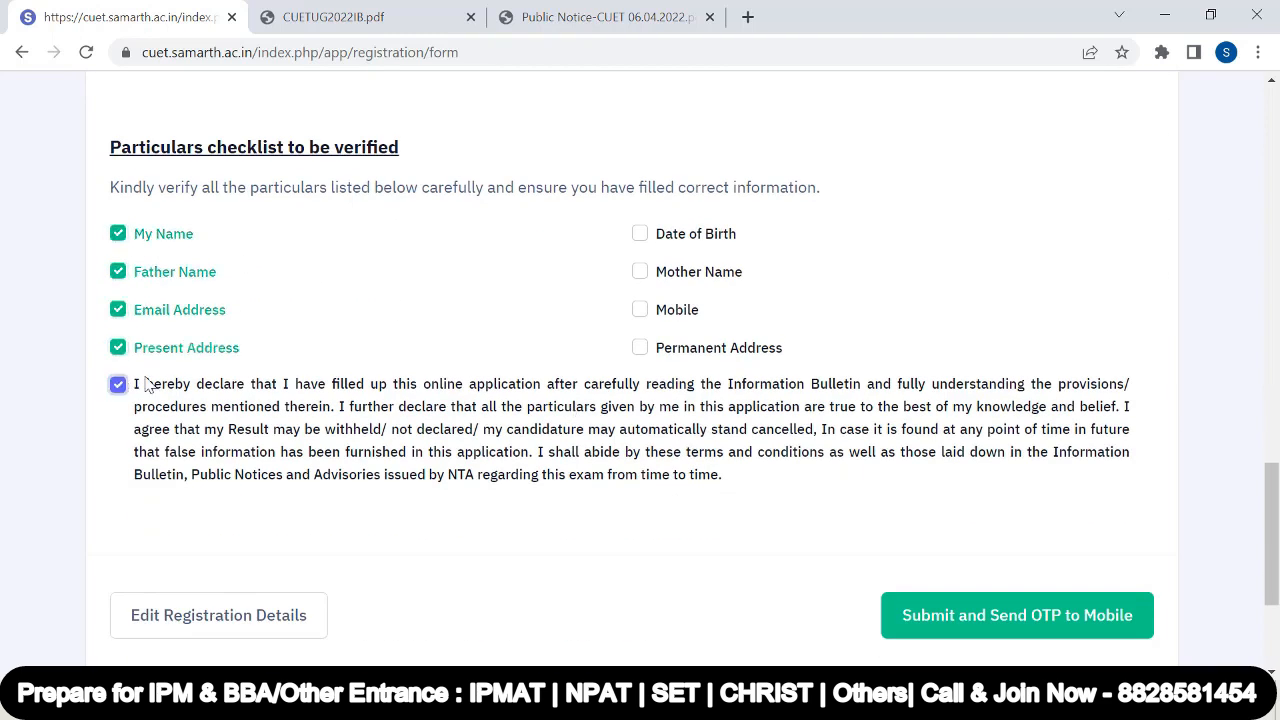
{"action": "left_click", "coordinate": [640, 347]}
{"action": "scroll", "coordinate": [1066, 397], "scroll_direction": "down", "scroll_amount": 3}
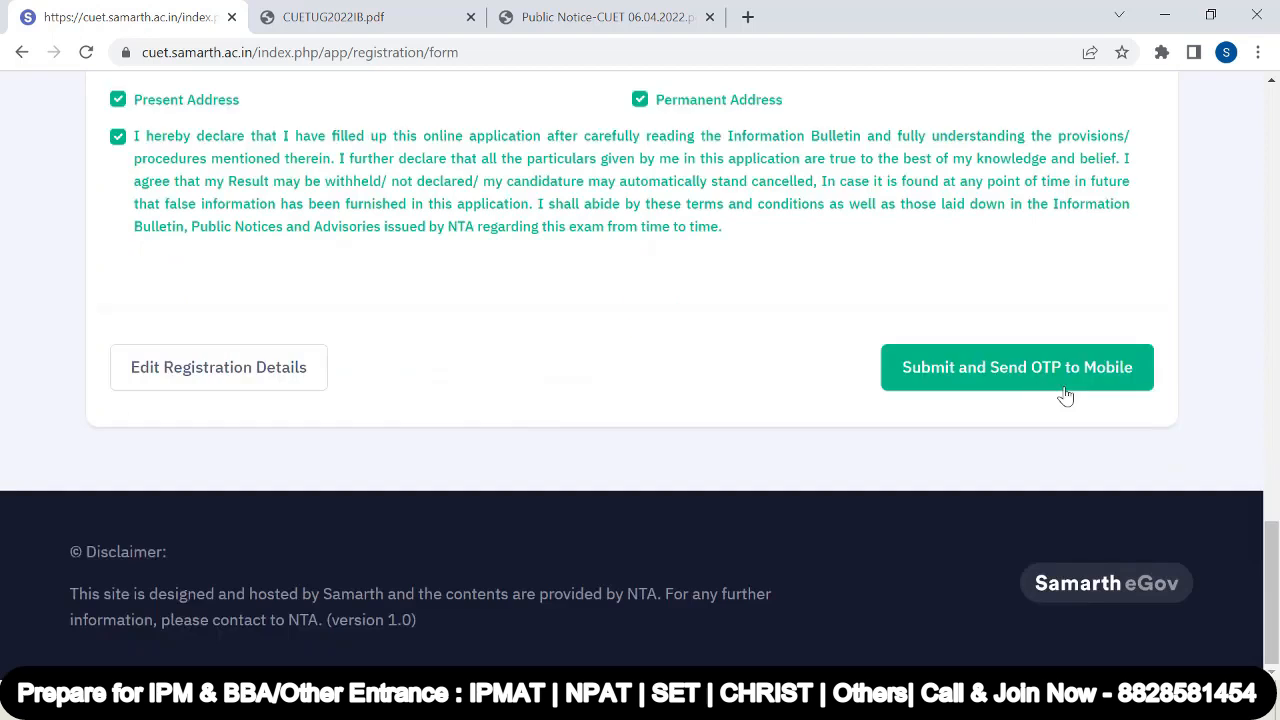
Request the mobile OTP, enter the SMS verification code and security pin, and submit
{"action": "left_click", "coordinate": [988, 381]}
{"action": "left_click", "coordinate": [737, 185]}
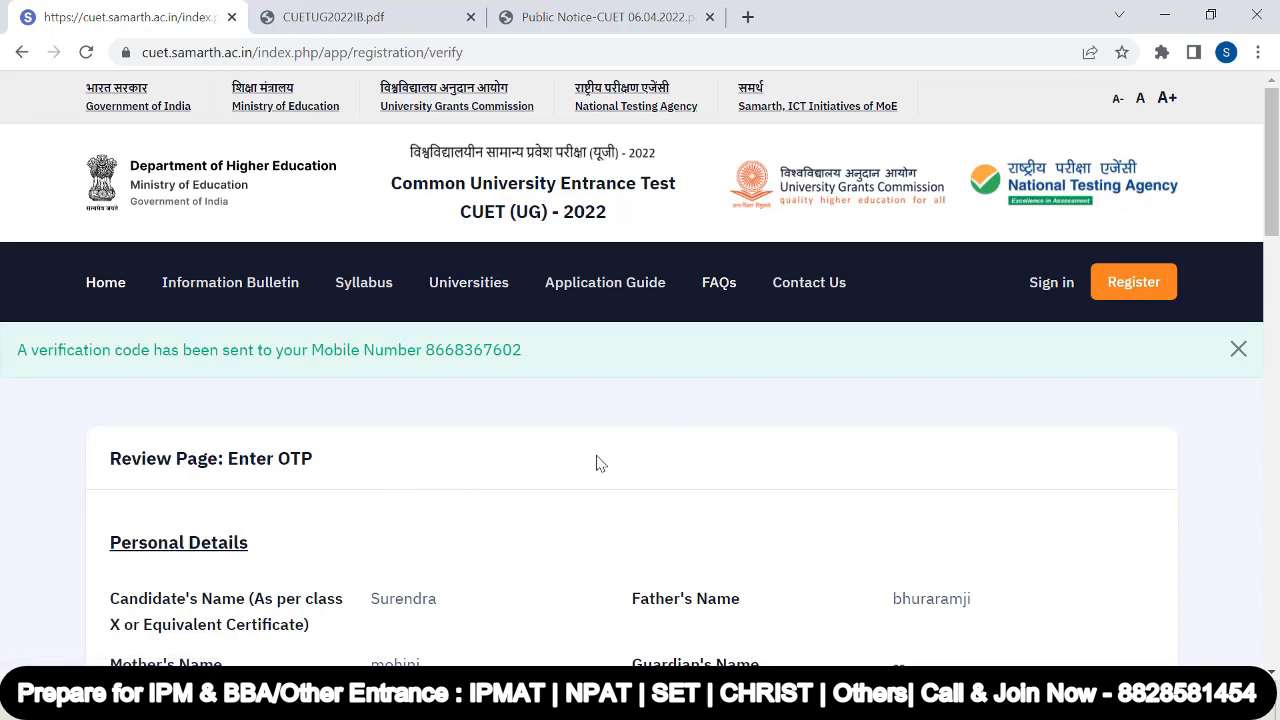
{"action": "scroll", "coordinate": [600, 462], "scroll_direction": "down", "scroll_amount": 2}
{"action": "scroll", "coordinate": [603, 463], "scroll_direction": "down", "scroll_amount": 10}
{"action": "left_click", "coordinate": [737, 491]}
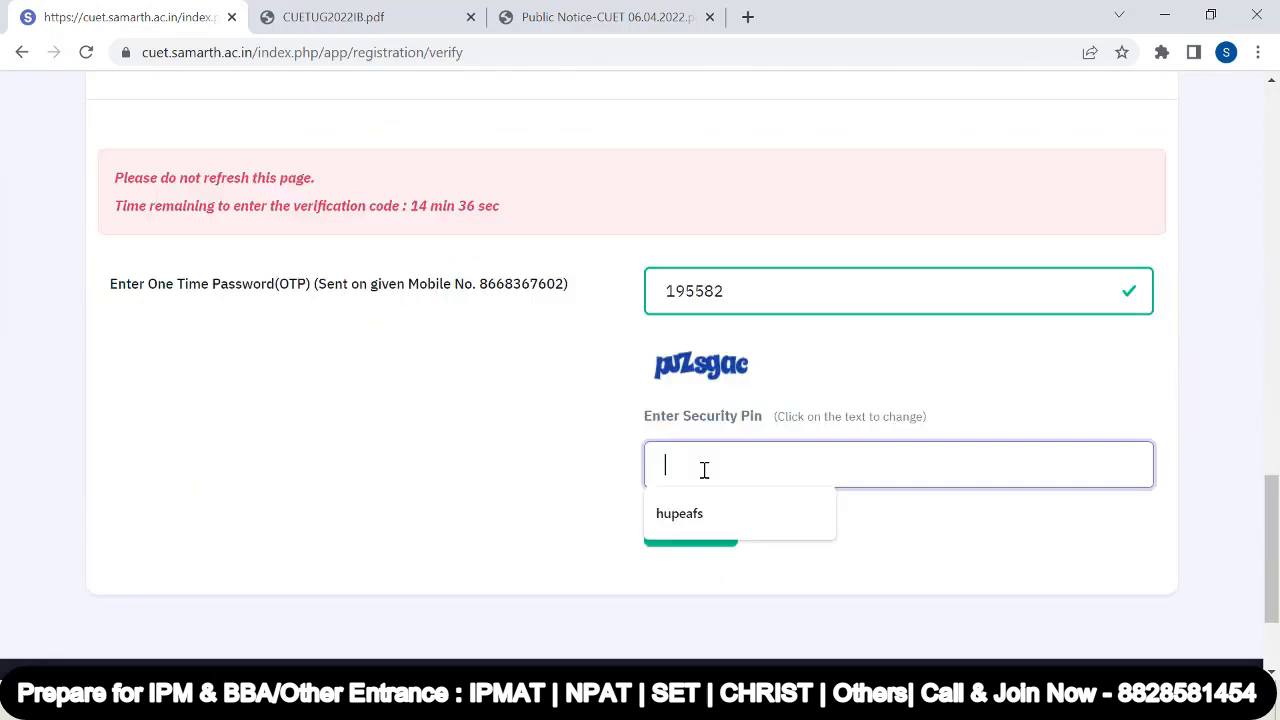
{"action": "type", "text": "puzsgac"}
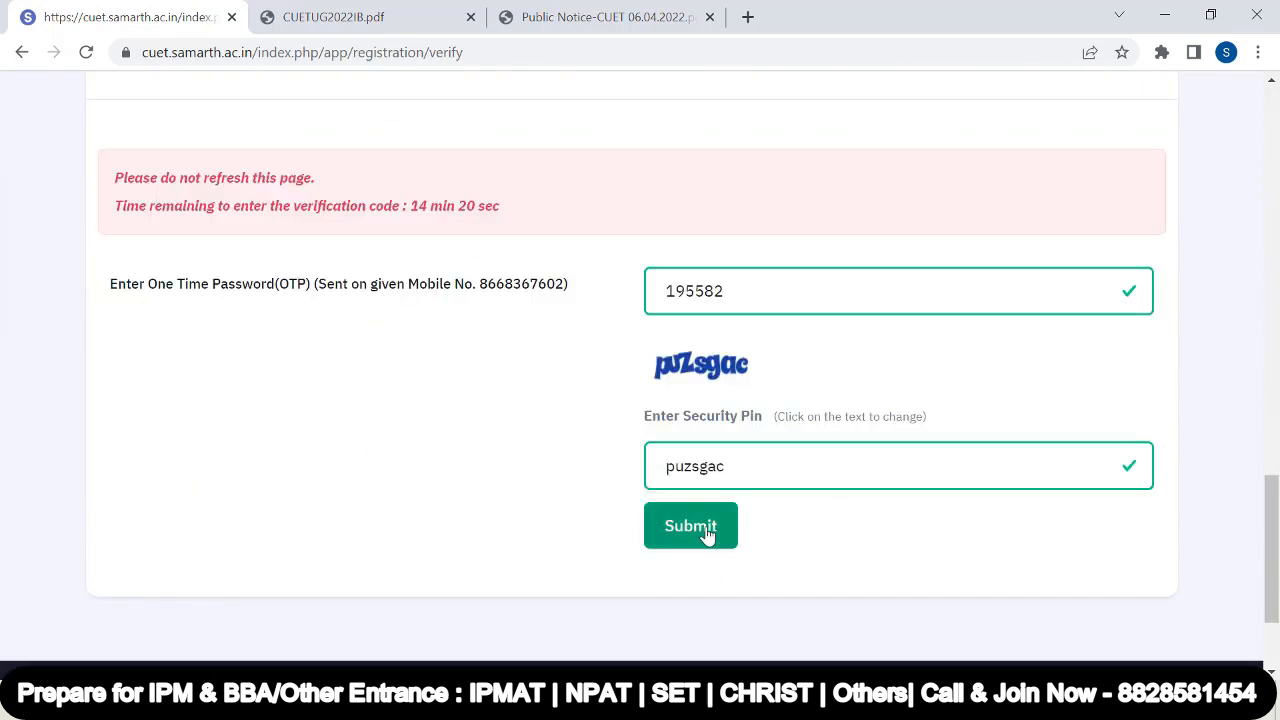
{"action": "left_click", "coordinate": [703, 534]}
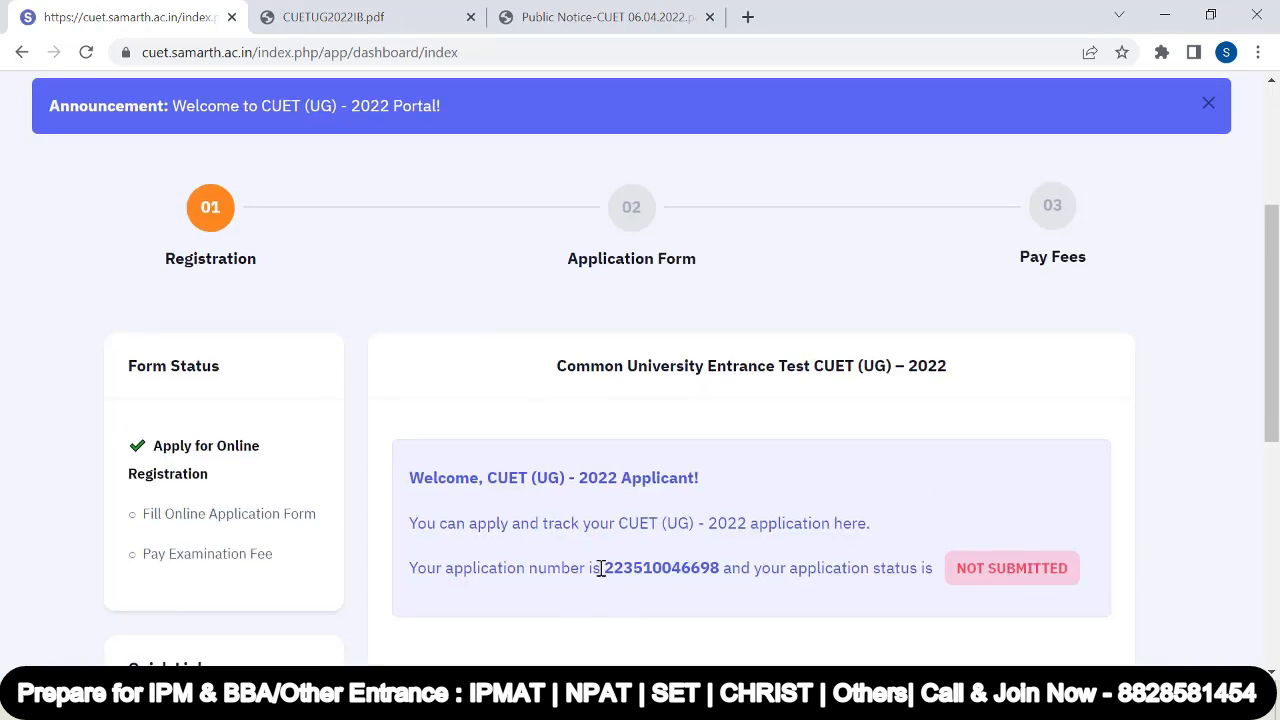
Copy the application number and continue to the Application Form
{"action": "left_click_drag", "start_coordinate": [603, 568], "coordinate": [716, 570]}
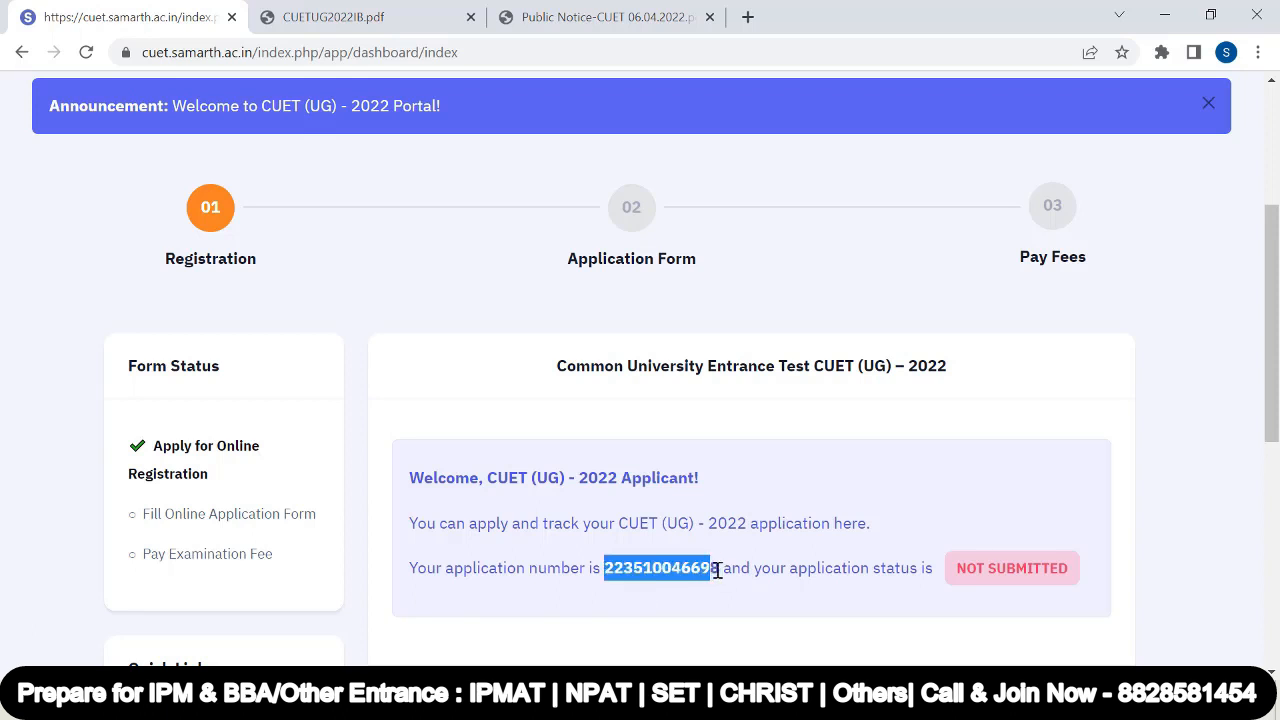
{"action": "scroll", "coordinate": [811, 480], "scroll_direction": "down", "scroll_amount": 2}
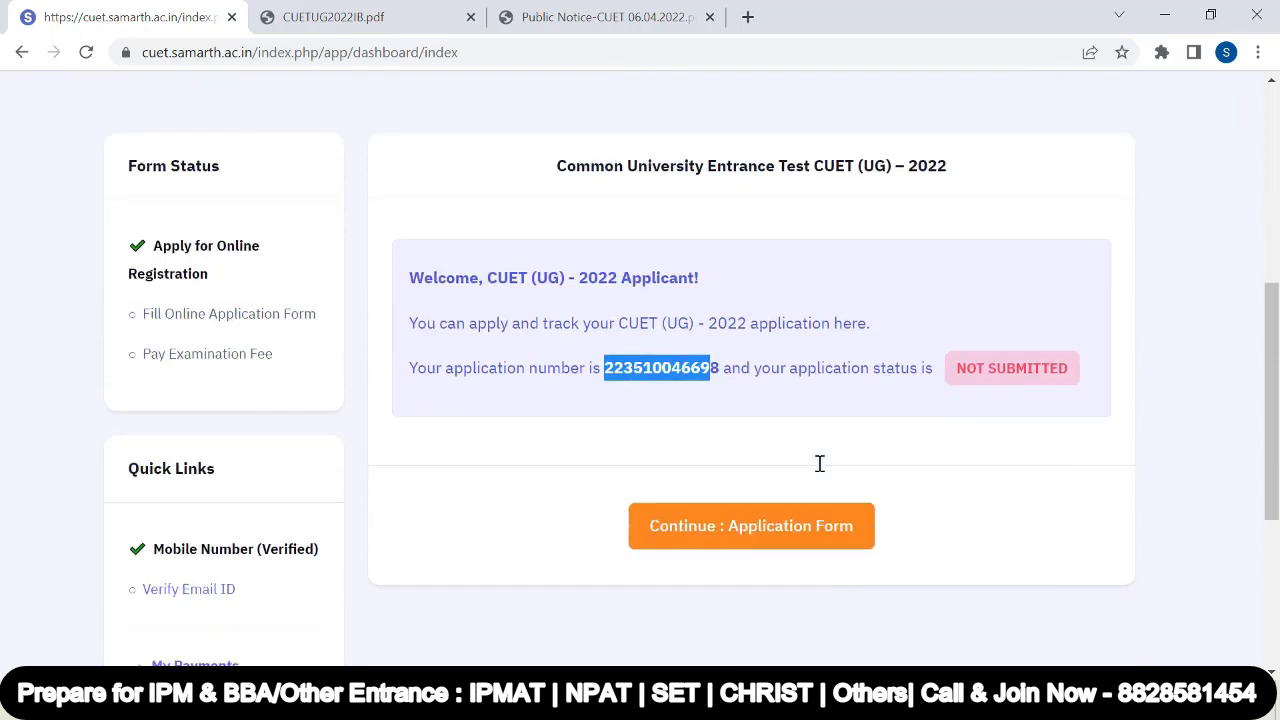
{"action": "left_click", "coordinate": [746, 536]}
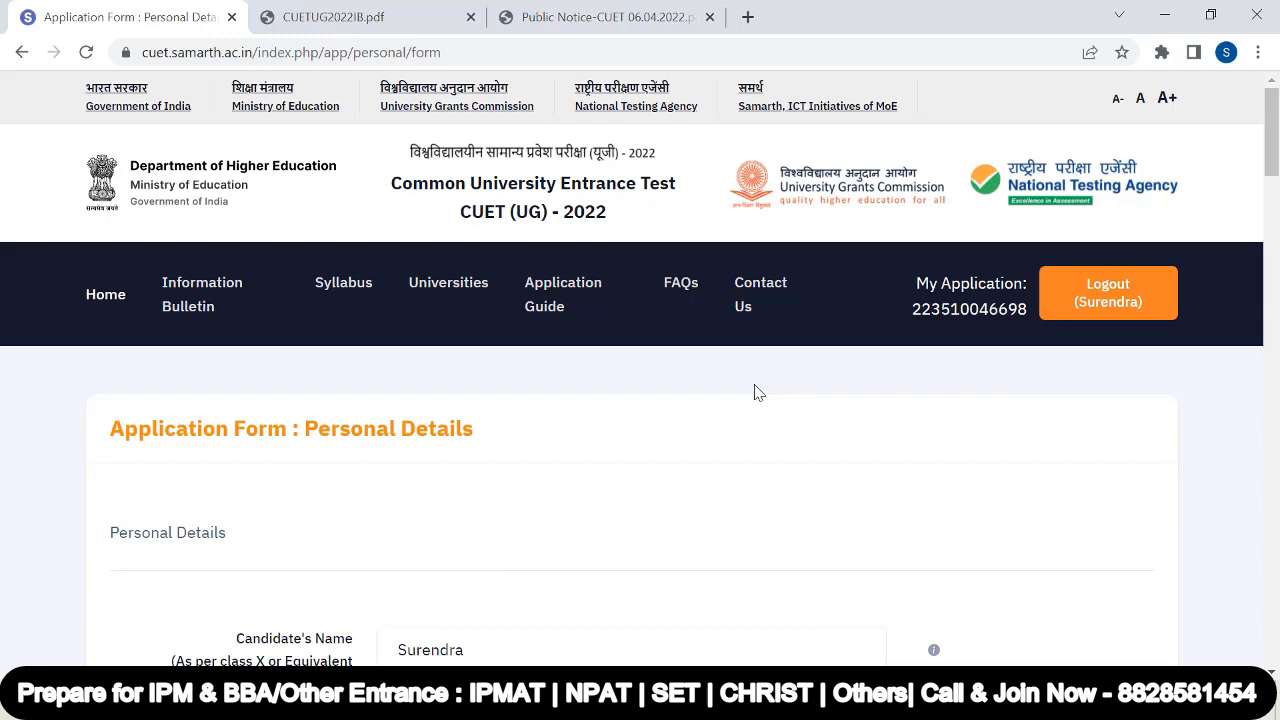
Fill the candidate's full name from the saved suggestion
{"action": "scroll", "coordinate": [755, 392], "scroll_direction": "down", "scroll_amount": 2}
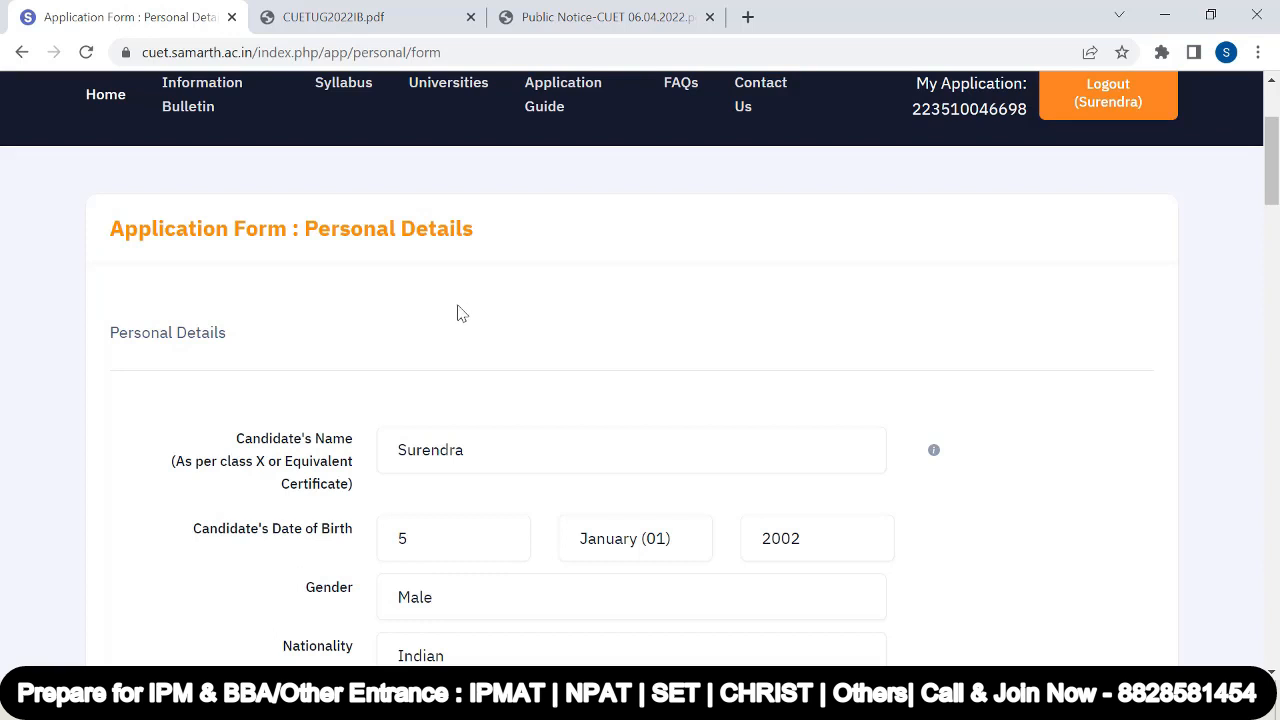
{"action": "scroll", "coordinate": [459, 313], "scroll_direction": "down", "scroll_amount": 2}
{"action": "scroll", "coordinate": [546, 331], "scroll_direction": "down", "scroll_amount": 2}
{"action": "scroll", "coordinate": [509, 306], "scroll_direction": "up", "scroll_amount": 2}
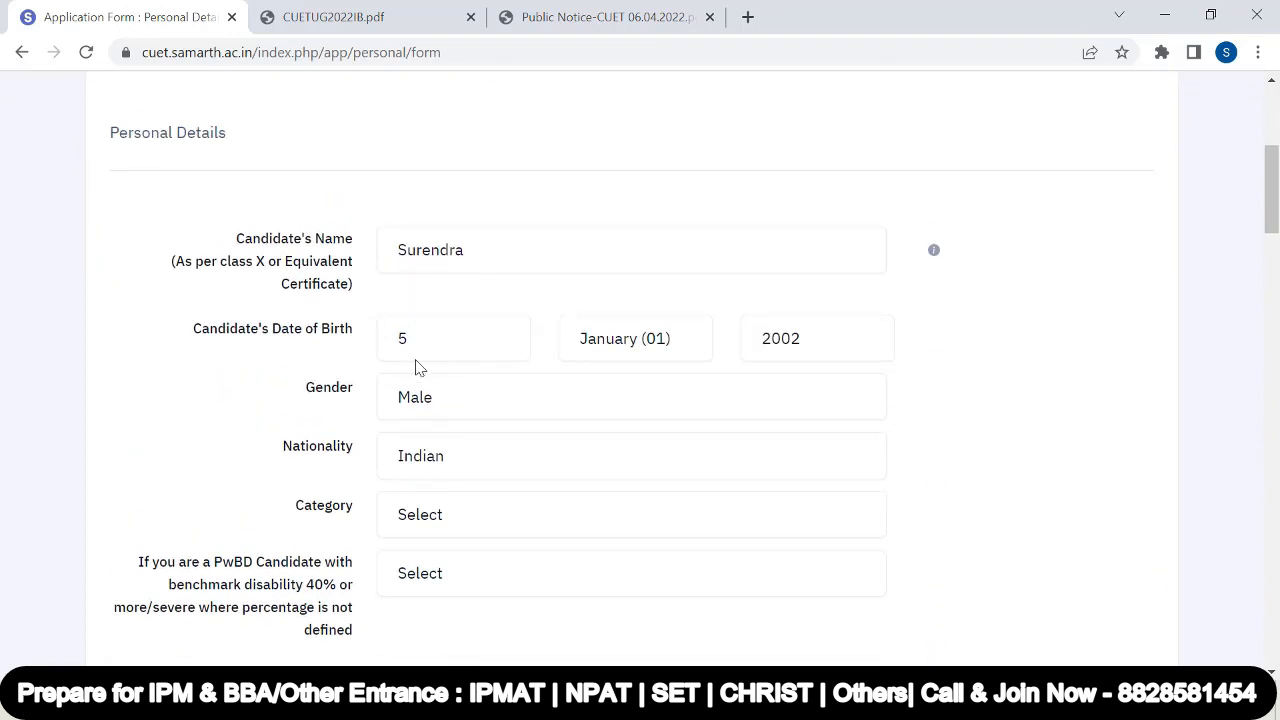
{"action": "left_click", "coordinate": [496, 255]}
{"action": "left_click", "coordinate": [490, 305]}
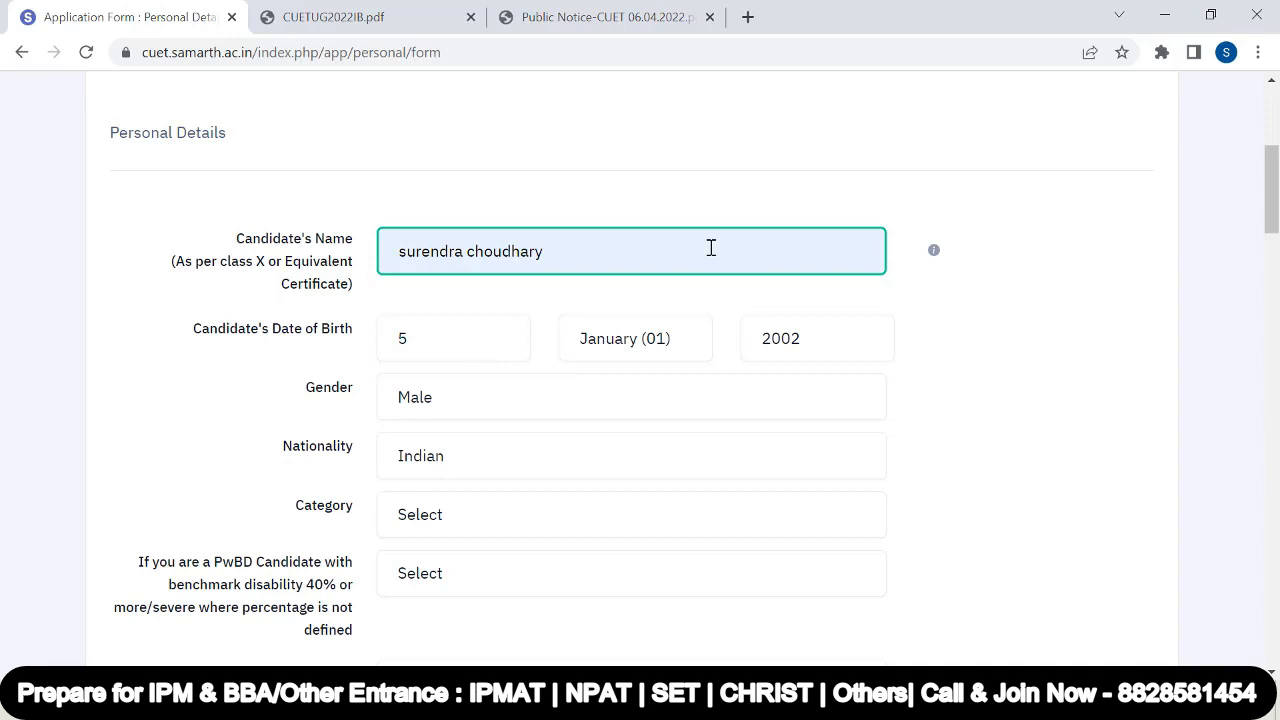
Set category to General/Unreserved and answer No for PwBD
{"action": "scroll", "coordinate": [711, 248], "scroll_direction": "down", "scroll_amount": 3}
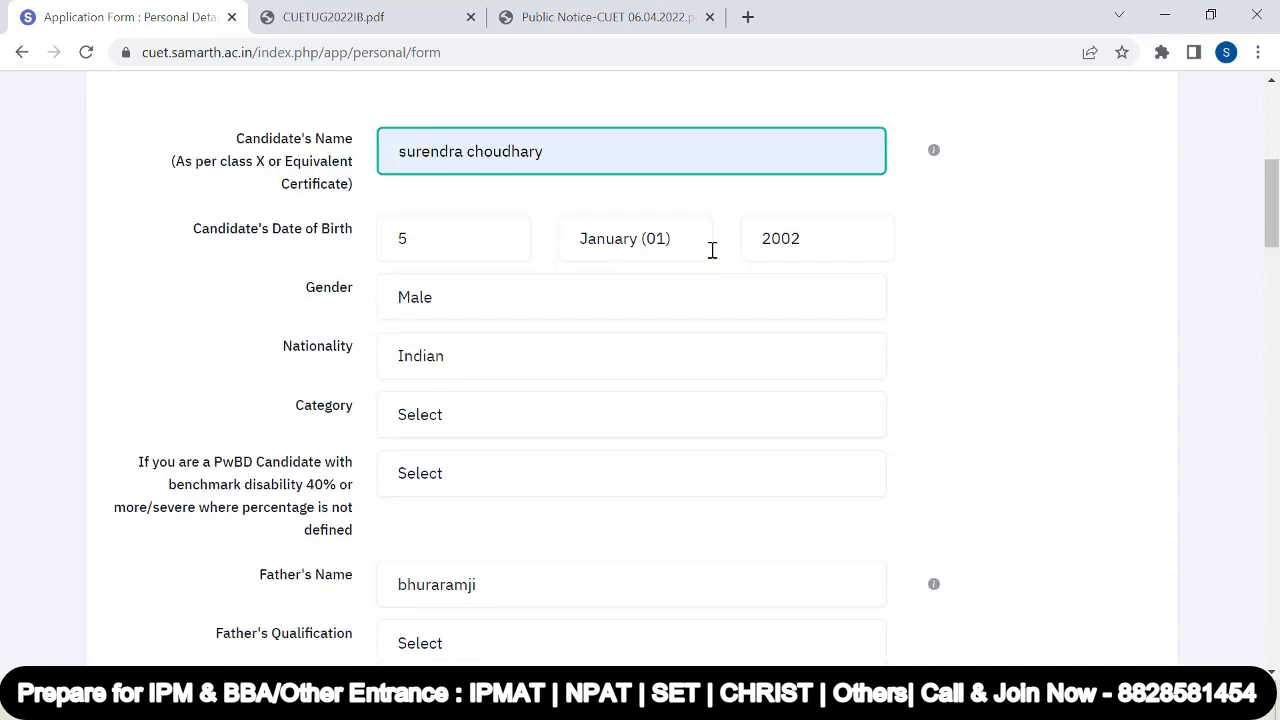
{"action": "left_click", "coordinate": [475, 222]}
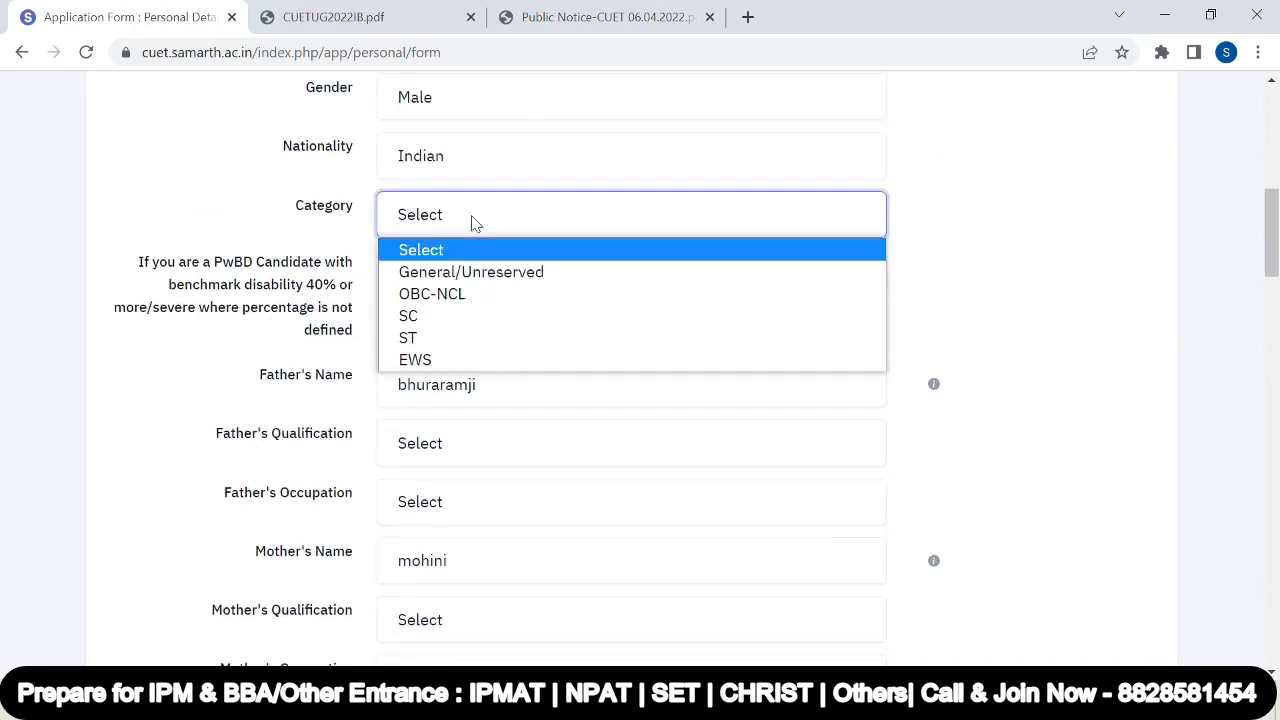
{"action": "left_click", "coordinate": [487, 272]}
{"action": "left_click", "coordinate": [434, 277]}
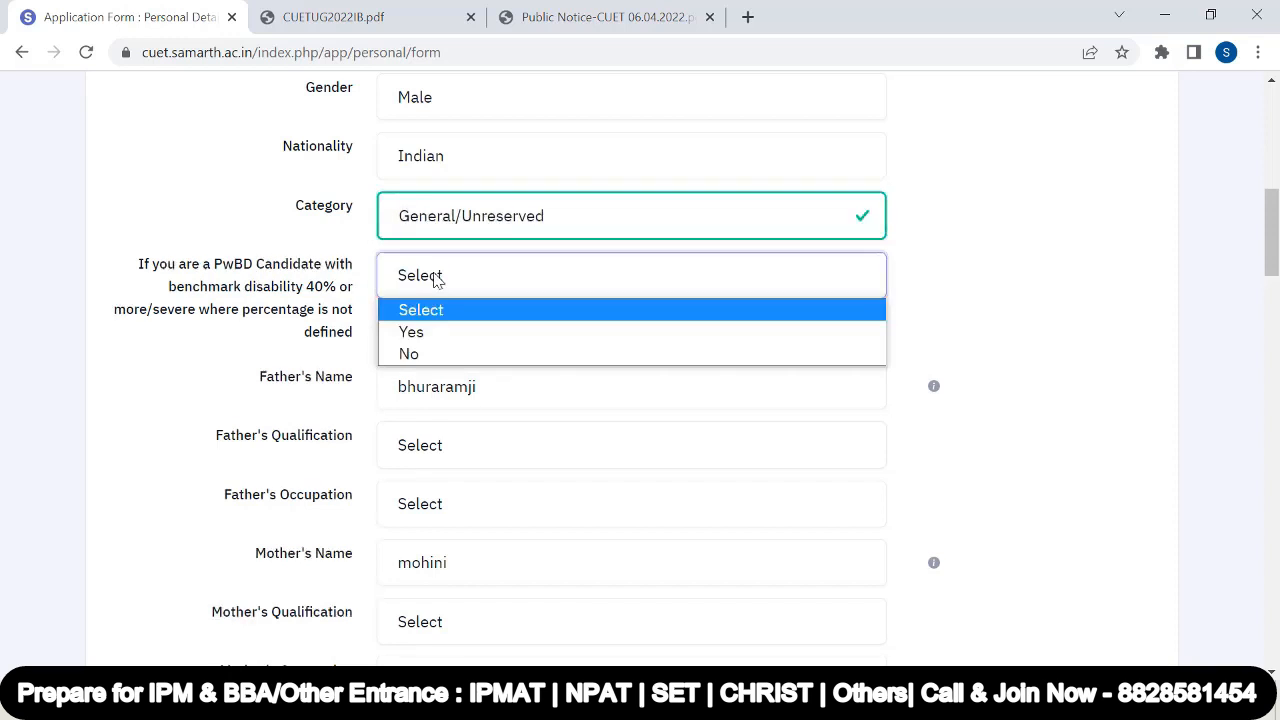
{"action": "left_click", "coordinate": [429, 358]}
Set father to Graduate, Business and mother to Graduate, Others (Including House Wife)
{"action": "scroll", "coordinate": [476, 345], "scroll_direction": "down", "scroll_amount": 2}
{"action": "left_click", "coordinate": [457, 258]}
{"action": "left_click", "coordinate": [455, 369]}
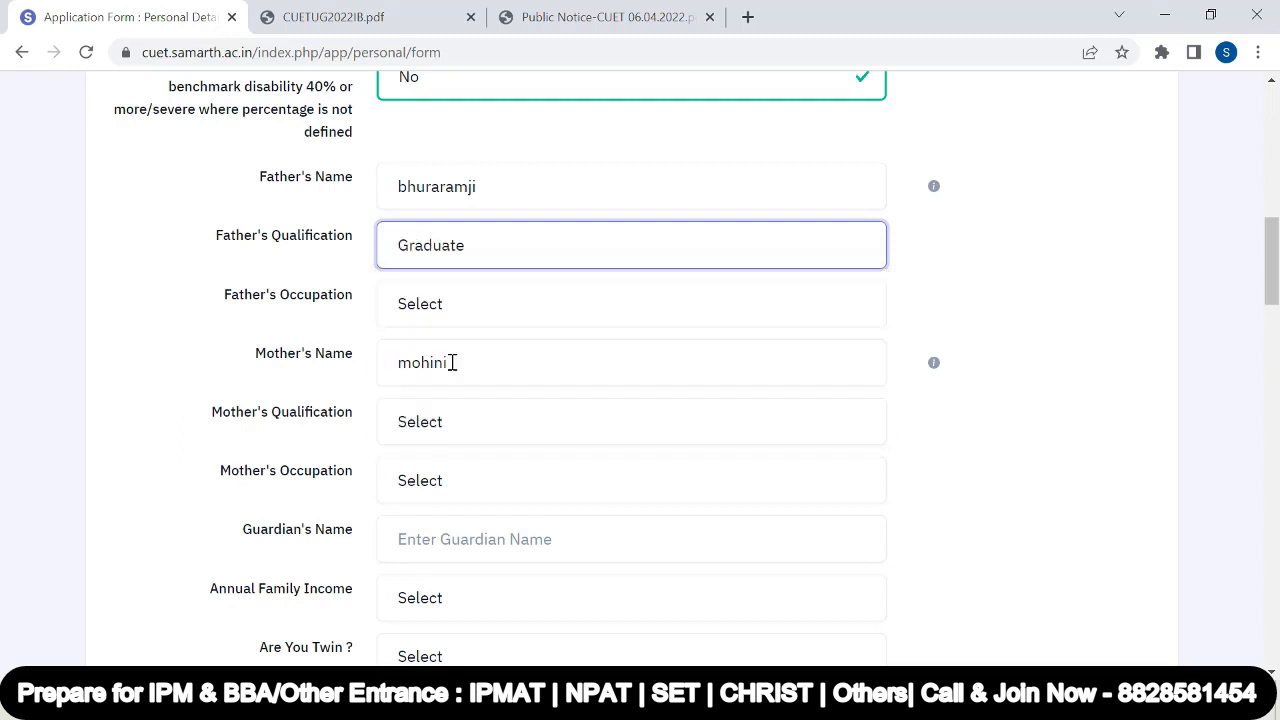
{"action": "left_click", "coordinate": [451, 311]}
{"action": "left_click", "coordinate": [468, 410]}
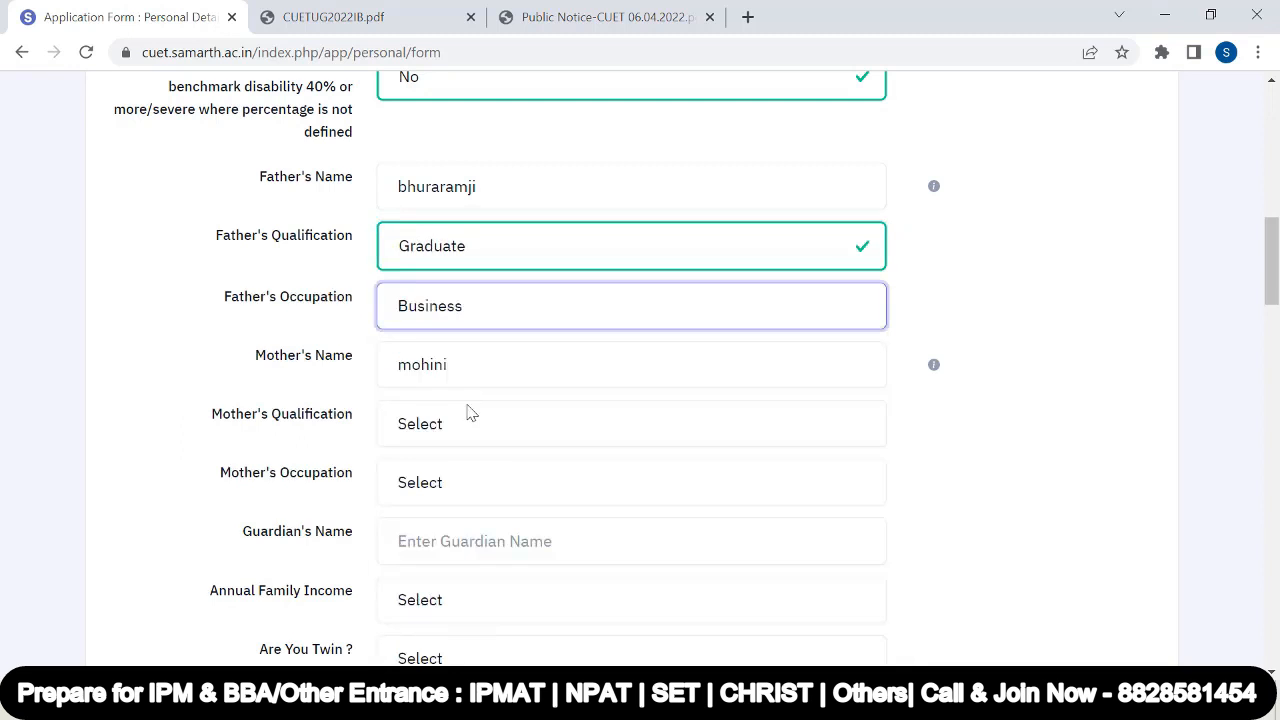
{"action": "left_click", "coordinate": [467, 372]}
{"action": "left_click", "coordinate": [455, 428]}
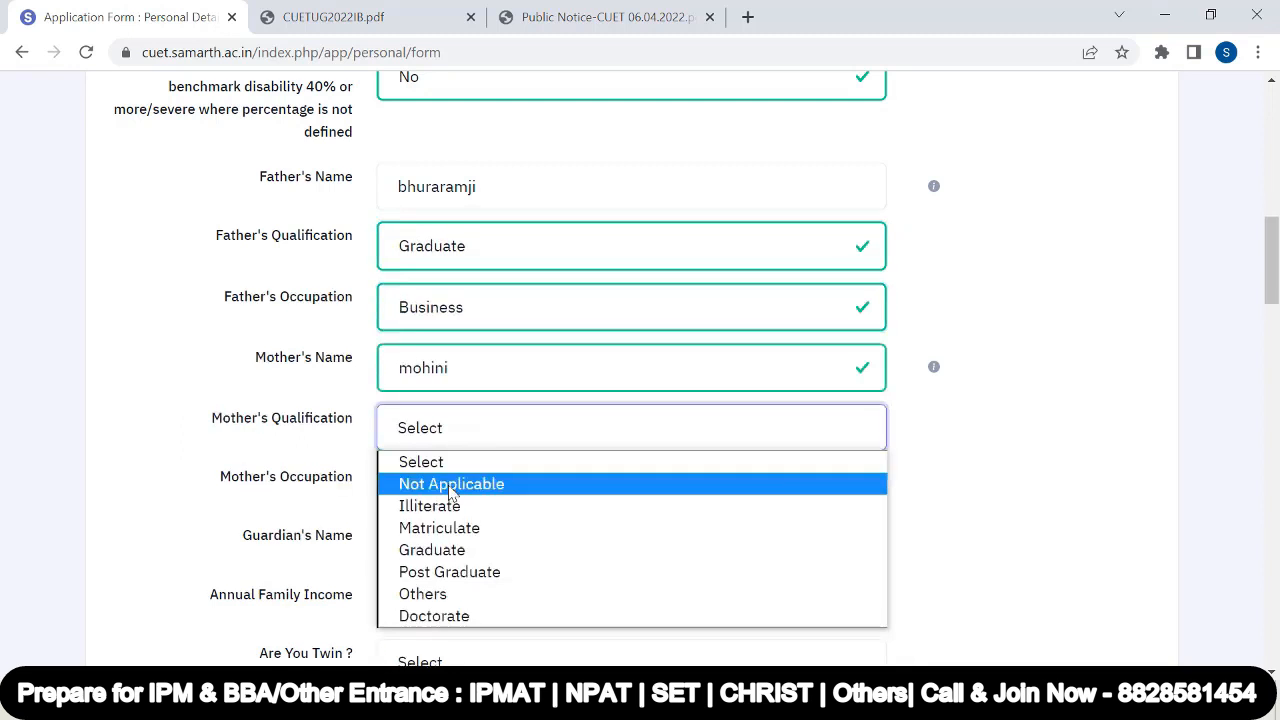
{"action": "left_click", "coordinate": [488, 553]}
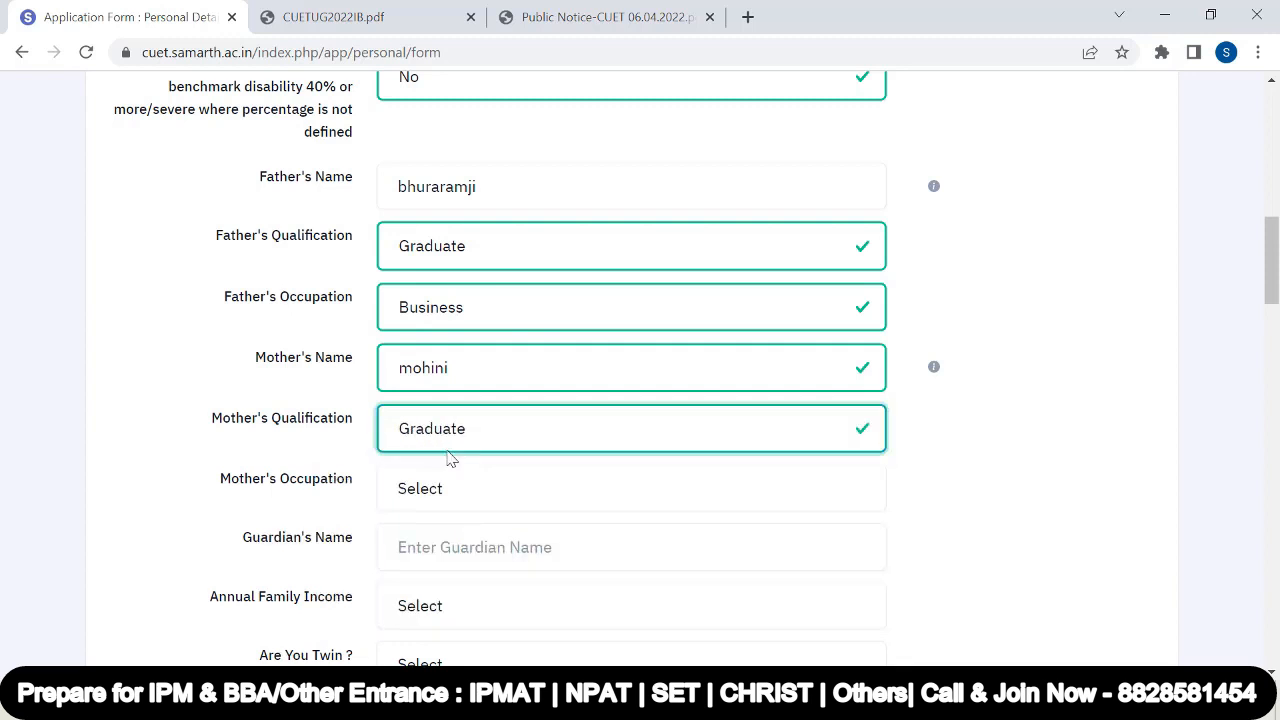
{"action": "left_click", "coordinate": [449, 488]}
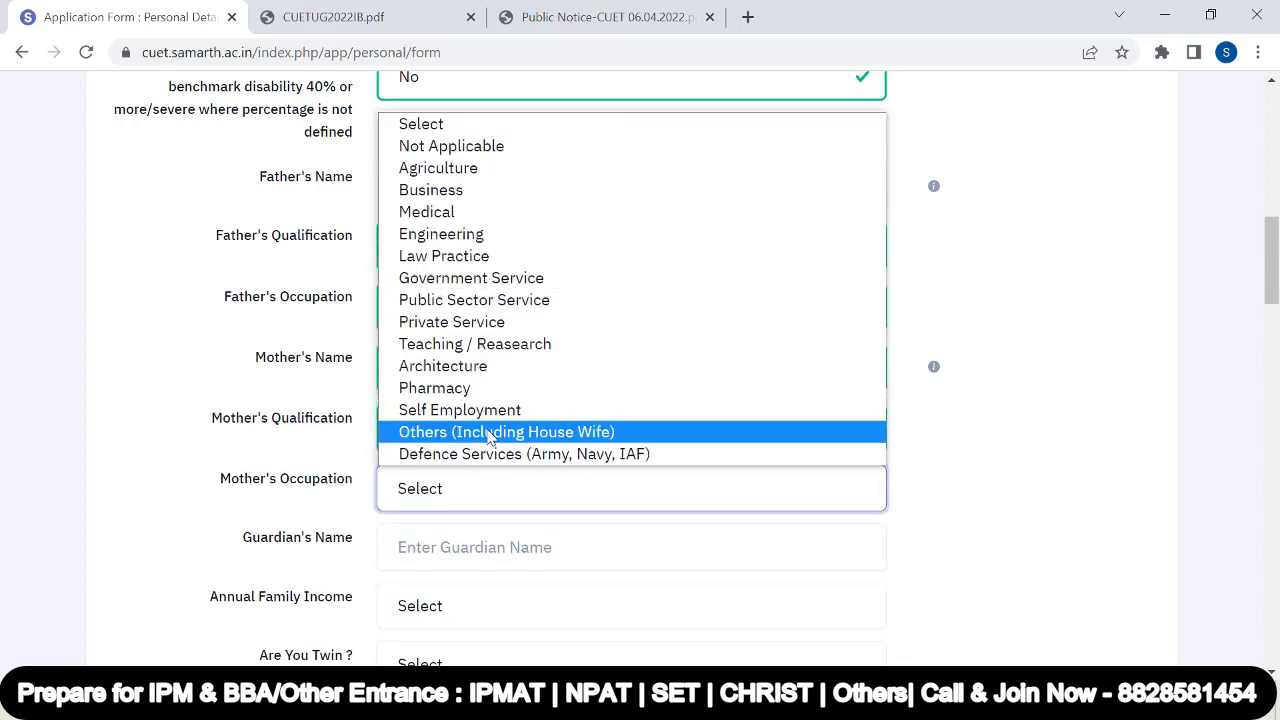
{"action": "left_click", "coordinate": [488, 433]}
Set annual family income to RS. 200001 - 300000
{"action": "scroll", "coordinate": [488, 433], "scroll_direction": "down", "scroll_amount": 3}
{"action": "left_click", "coordinate": [440, 240]}
{"action": "left_click", "coordinate": [465, 307]}
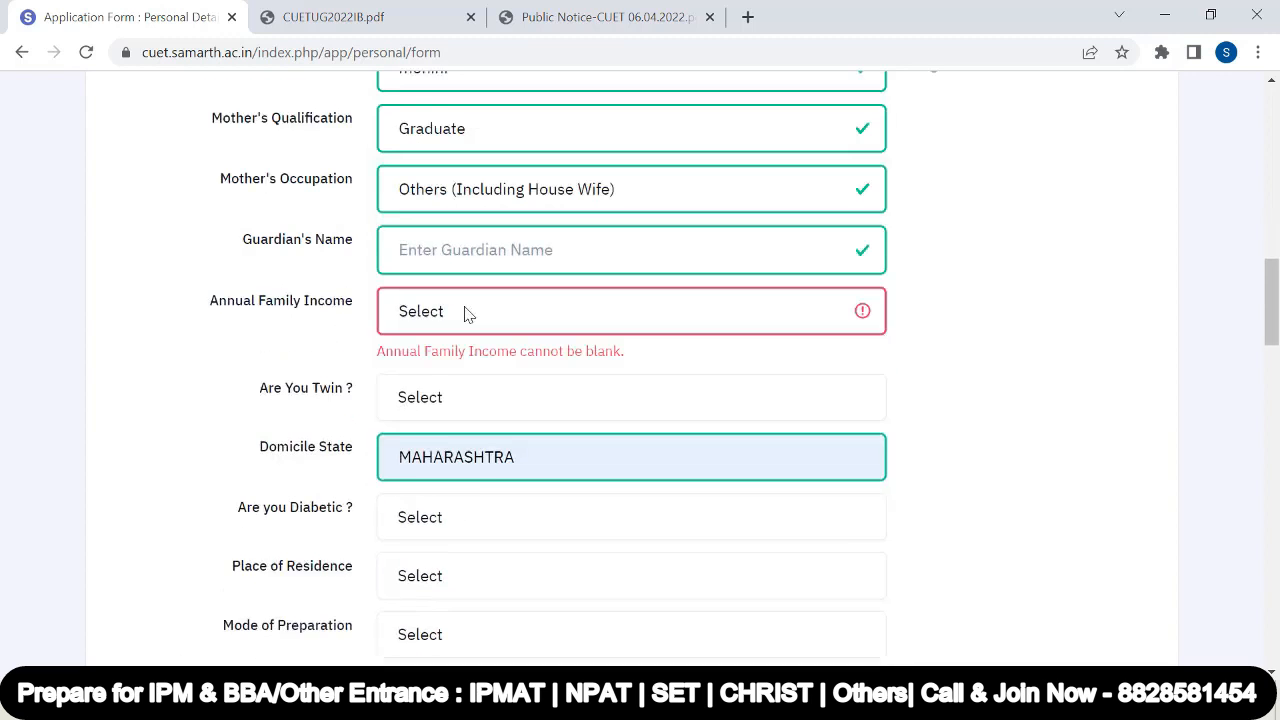
{"action": "left_click", "coordinate": [465, 314]}
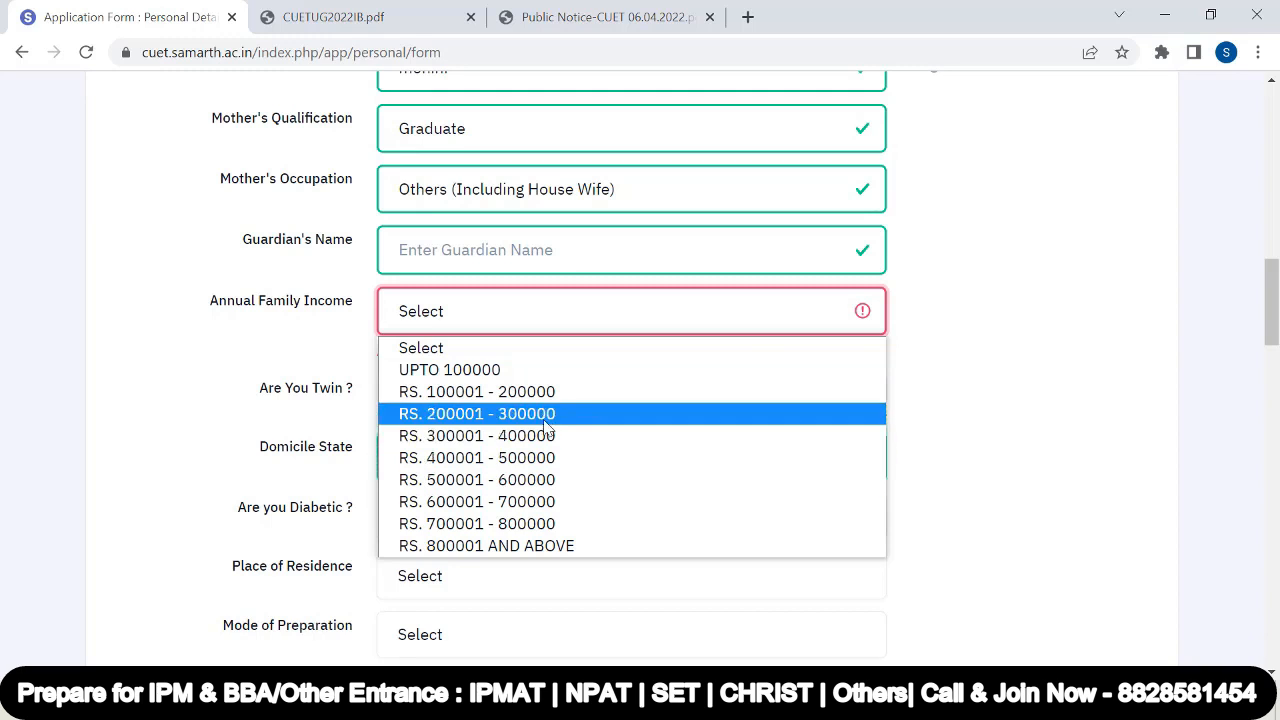
{"action": "left_click", "coordinate": [409, 414]}
Answer No to twin, keep MAHARASHTRA as domicile state, and answer No to diabetic
{"action": "left_click", "coordinate": [415, 380]}
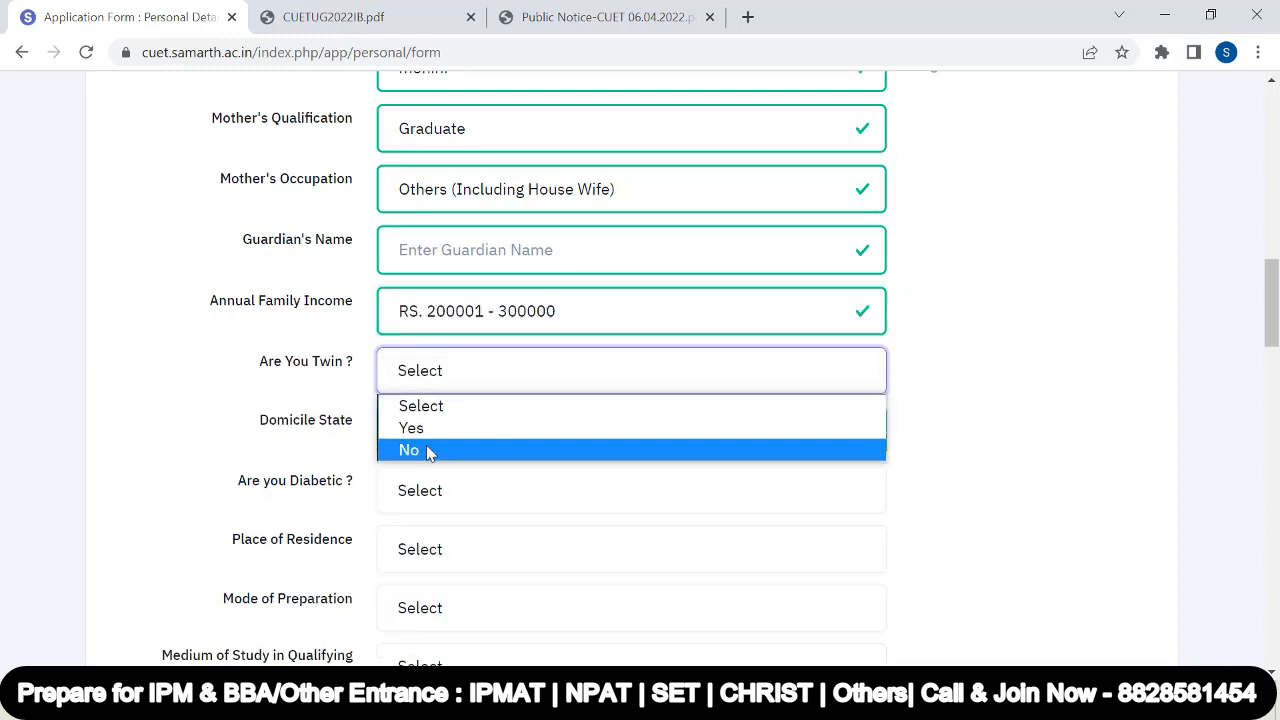
{"action": "left_click", "coordinate": [423, 449]}
{"action": "scroll", "coordinate": [350, 510], "scroll_direction": "down", "scroll_amount": 1}
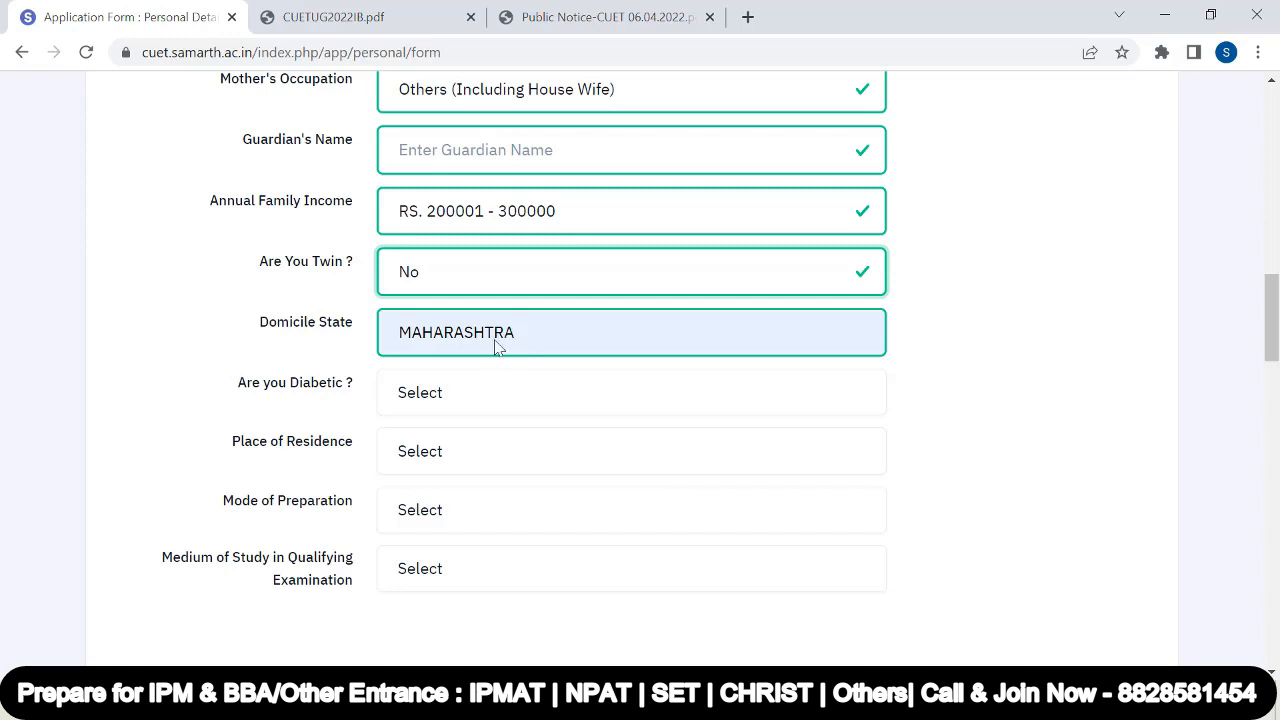
{"action": "left_click", "coordinate": [527, 341]}
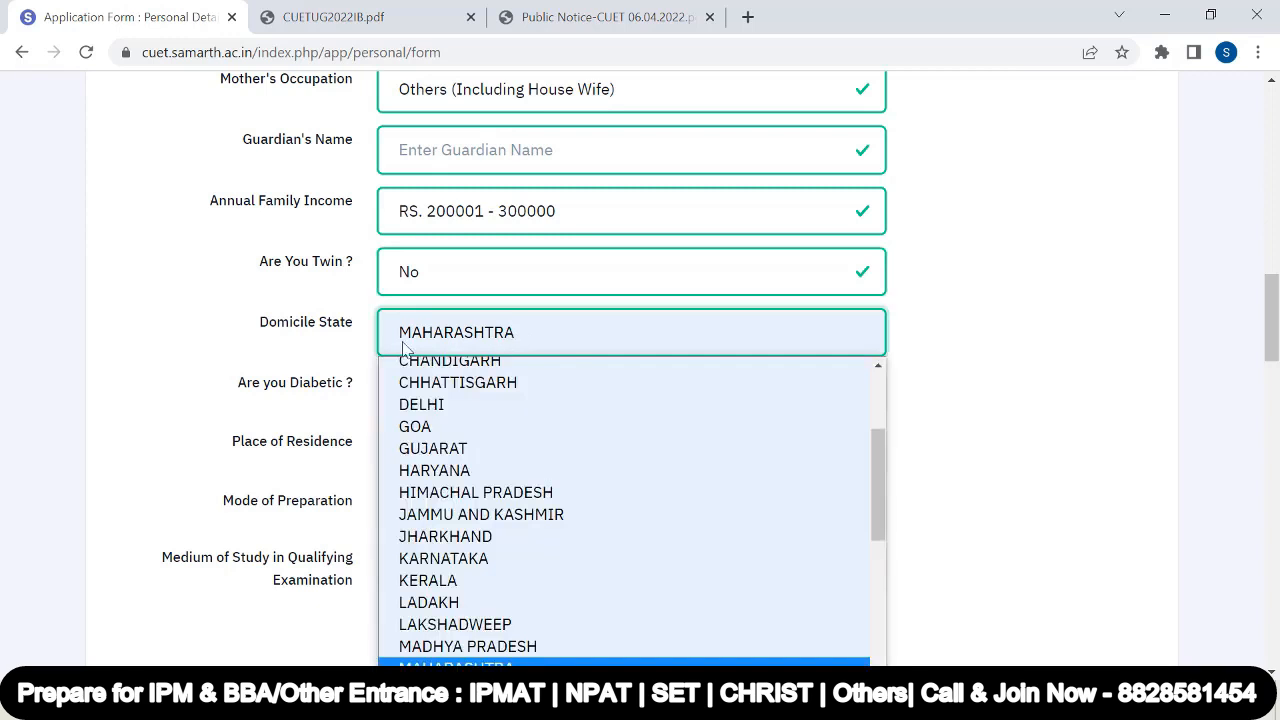
{"action": "left_click", "coordinate": [940, 328]}
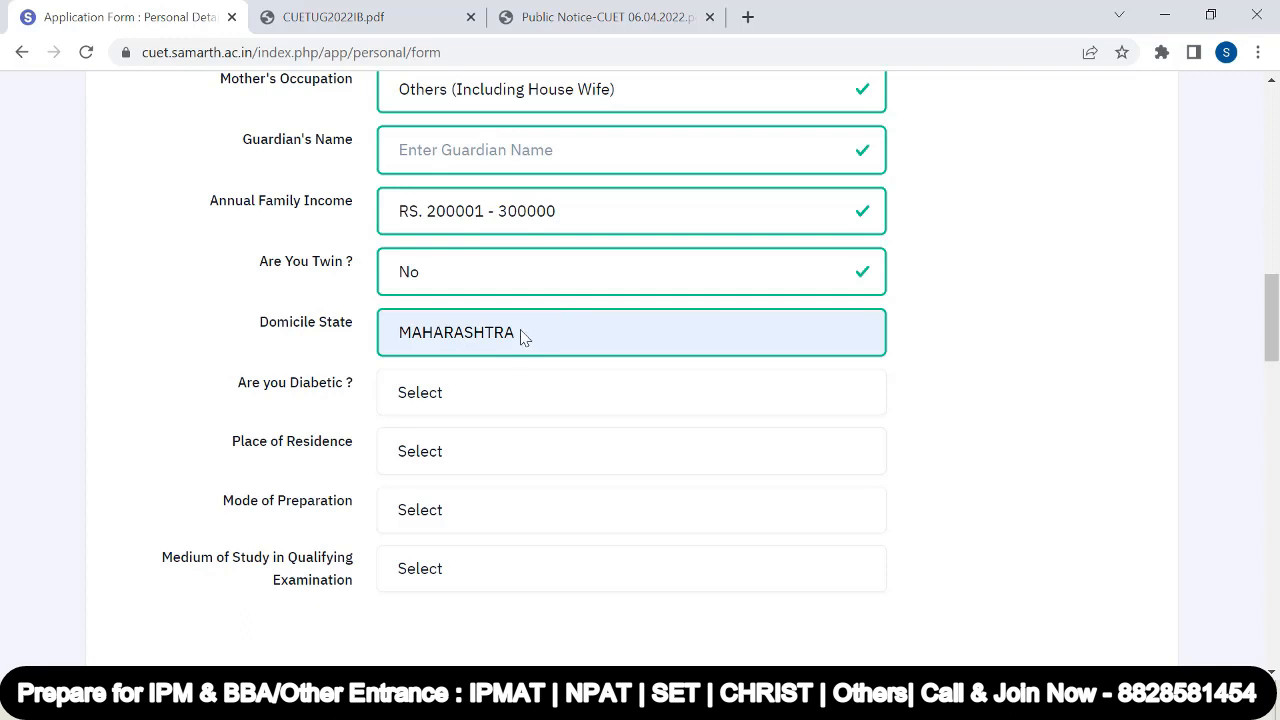
{"action": "left_click", "coordinate": [485, 400]}
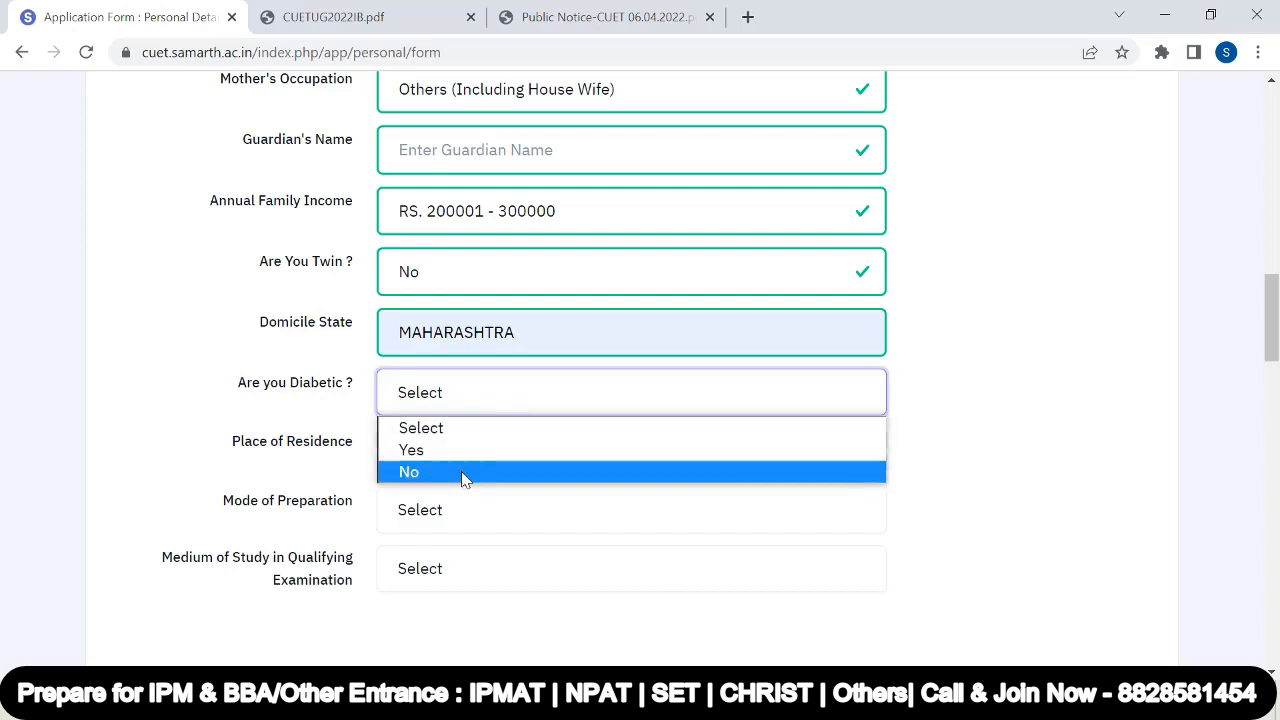
{"action": "left_click", "coordinate": [466, 472]}
Choose Rural residence, Self preparation mode, and English as medium of study
{"action": "left_click", "coordinate": [449, 461]}
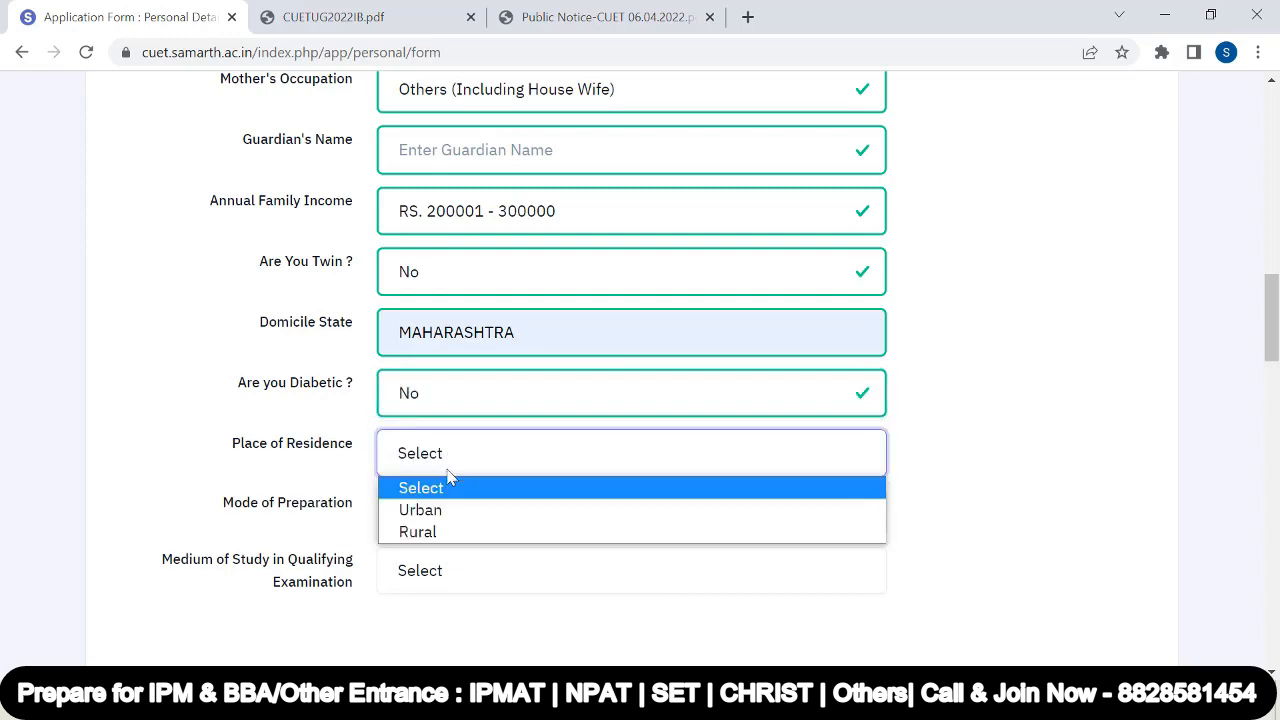
{"action": "left_click", "coordinate": [468, 534]}
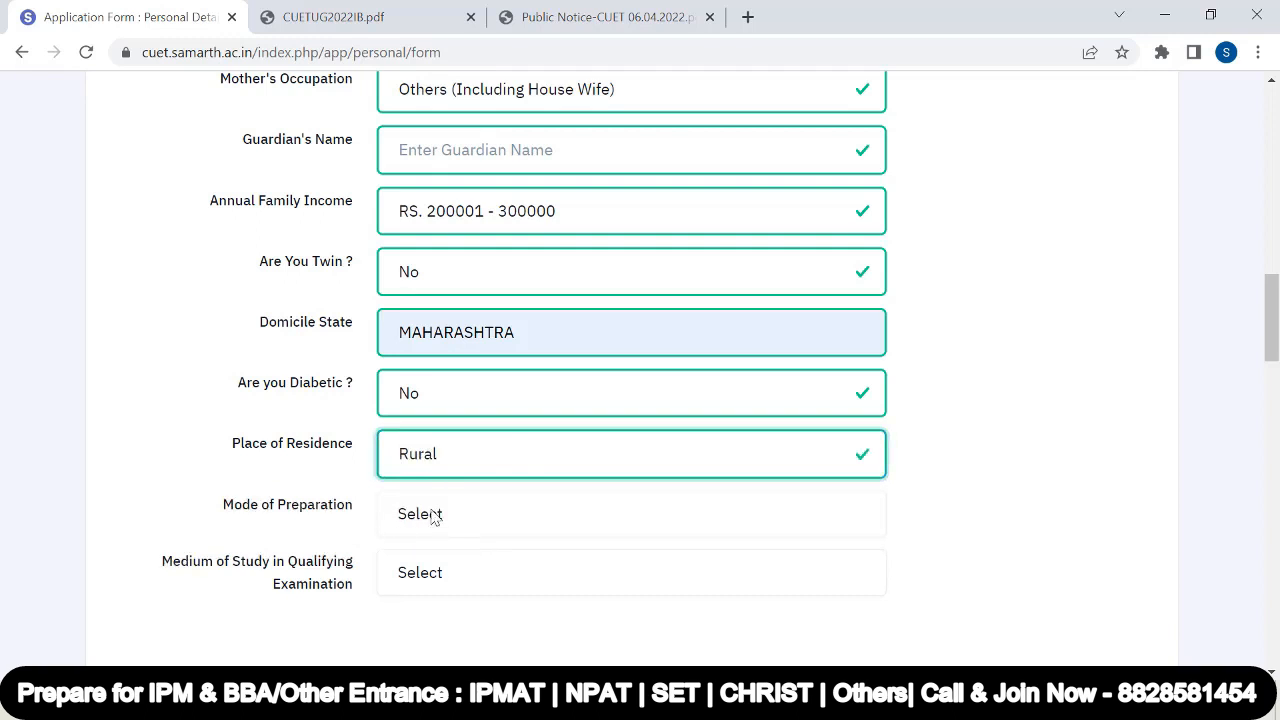
{"action": "left_click", "coordinate": [465, 518]}
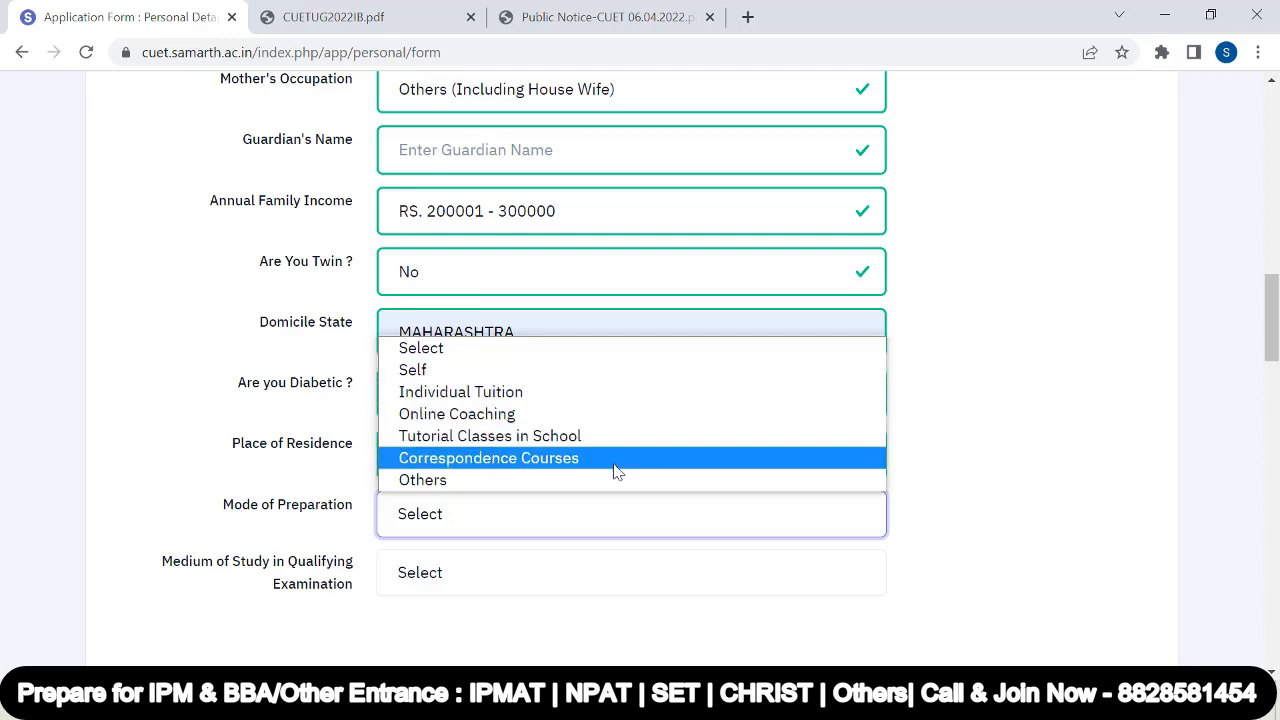
{"action": "left_click", "coordinate": [433, 370]}
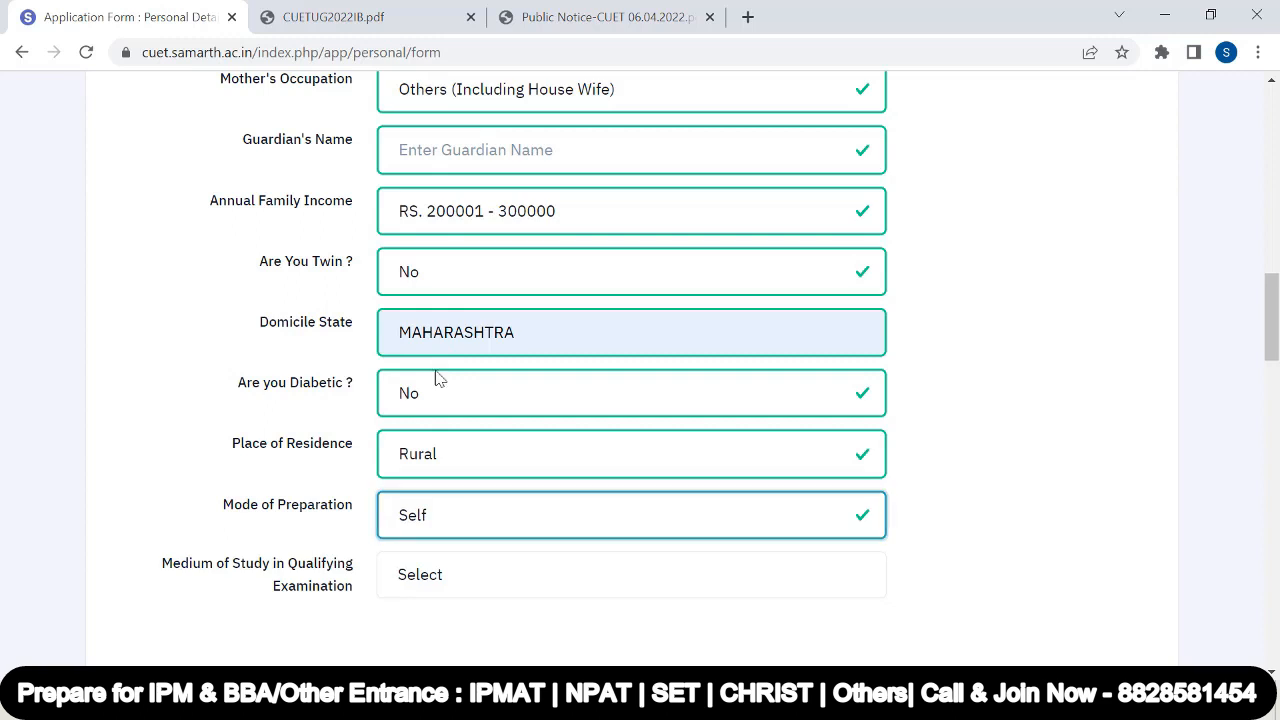
{"action": "scroll", "coordinate": [440, 374], "scroll_direction": "down", "scroll_amount": 2}
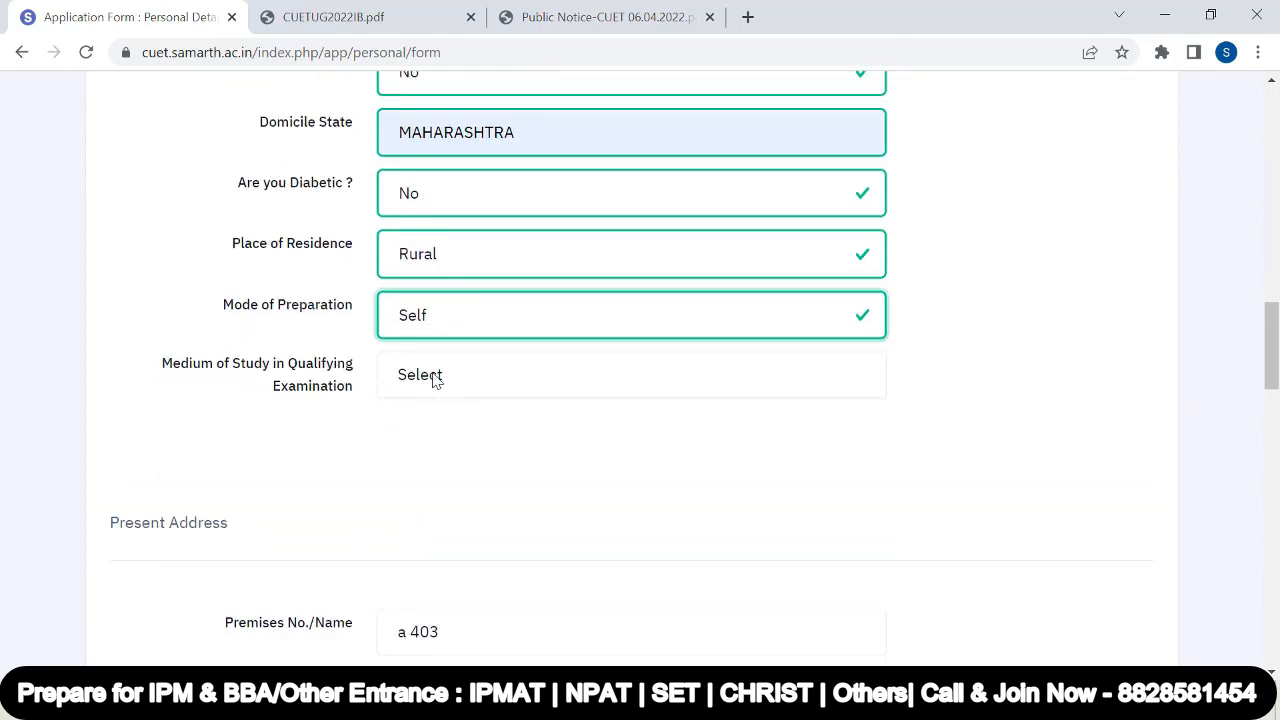
{"action": "left_click", "coordinate": [440, 378]}
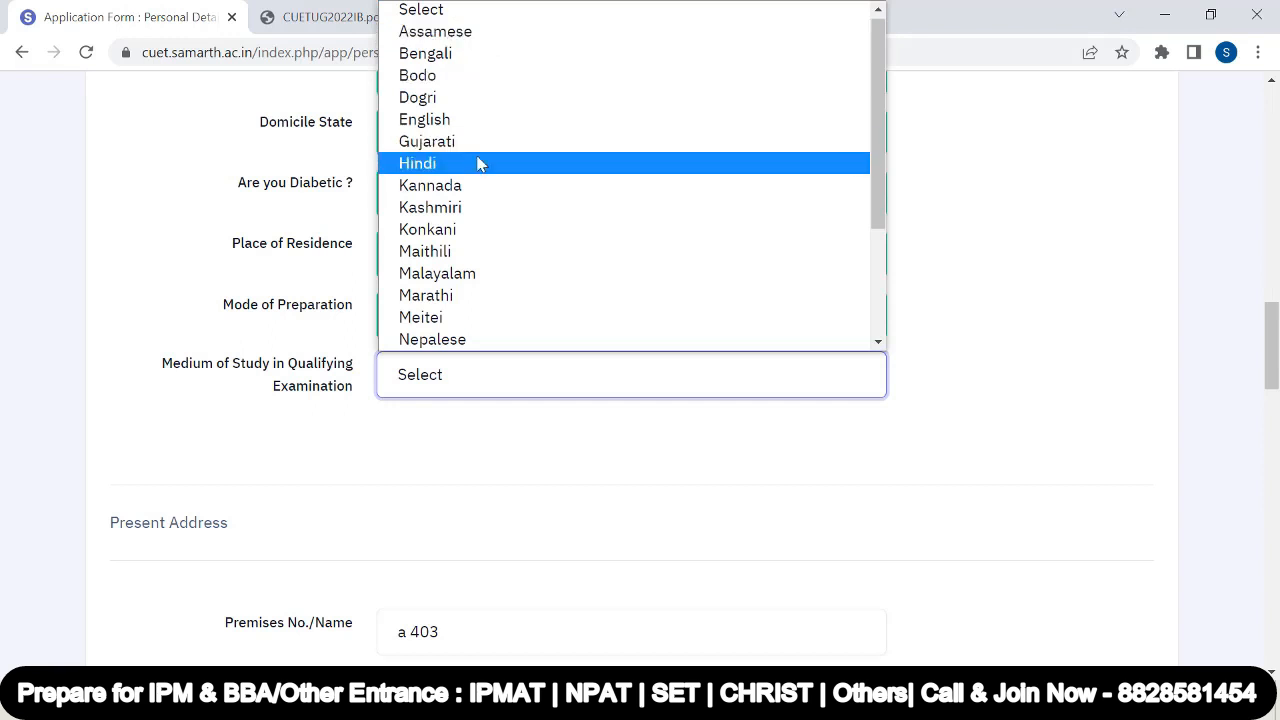
{"action": "left_click", "coordinate": [430, 119]}
{"action": "scroll", "coordinate": [263, 374], "scroll_direction": "down", "scroll_amount": 2}
Copy present address as permanent and answer No for Below Poverty Line and Kashmiri Migrant
{"action": "scroll", "coordinate": [263, 374], "scroll_direction": "down", "scroll_amount": 2}
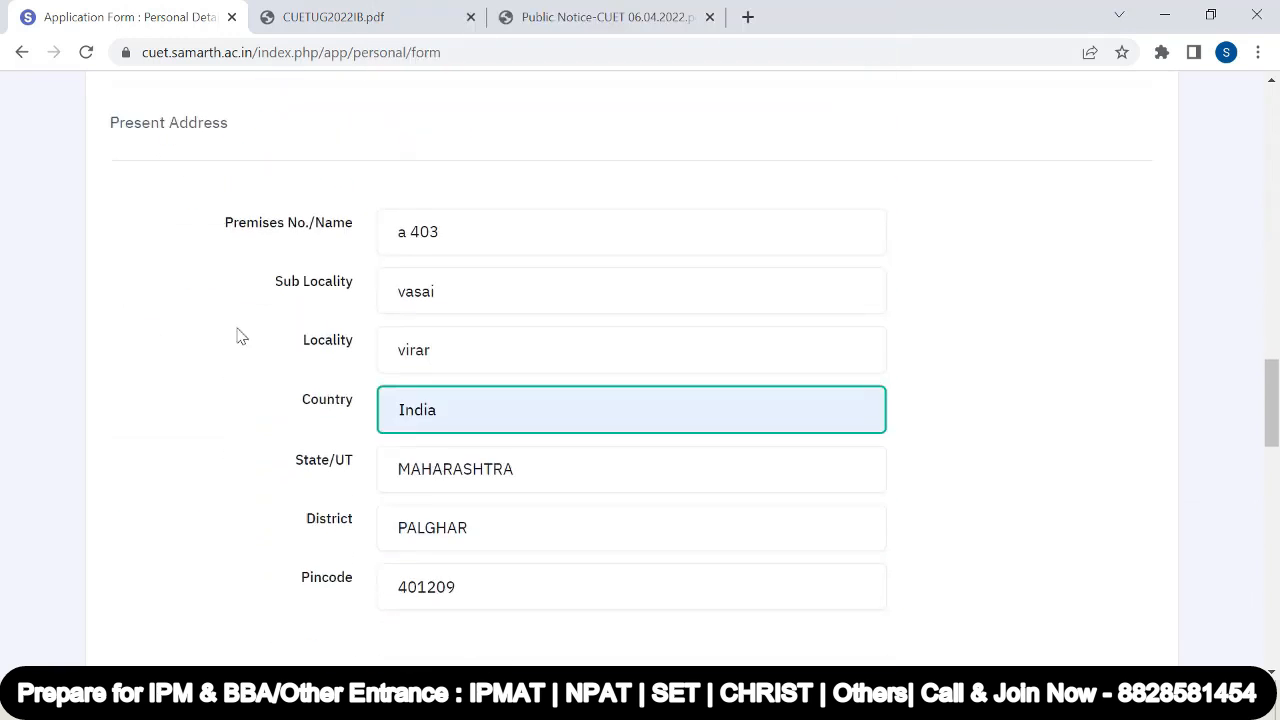
{"action": "scroll", "coordinate": [454, 350], "scroll_direction": "down", "scroll_amount": 4}
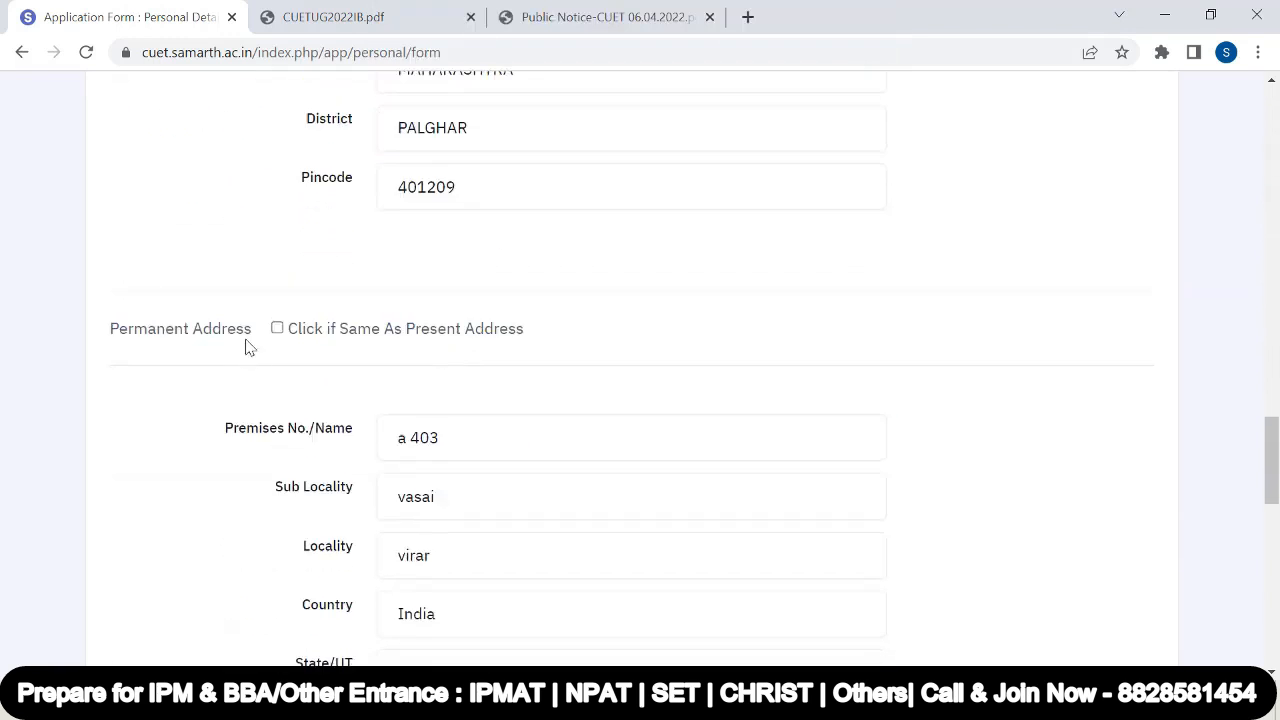
{"action": "left_click", "coordinate": [277, 330]}
{"action": "scroll", "coordinate": [484, 298], "scroll_direction": "down", "scroll_amount": 8}
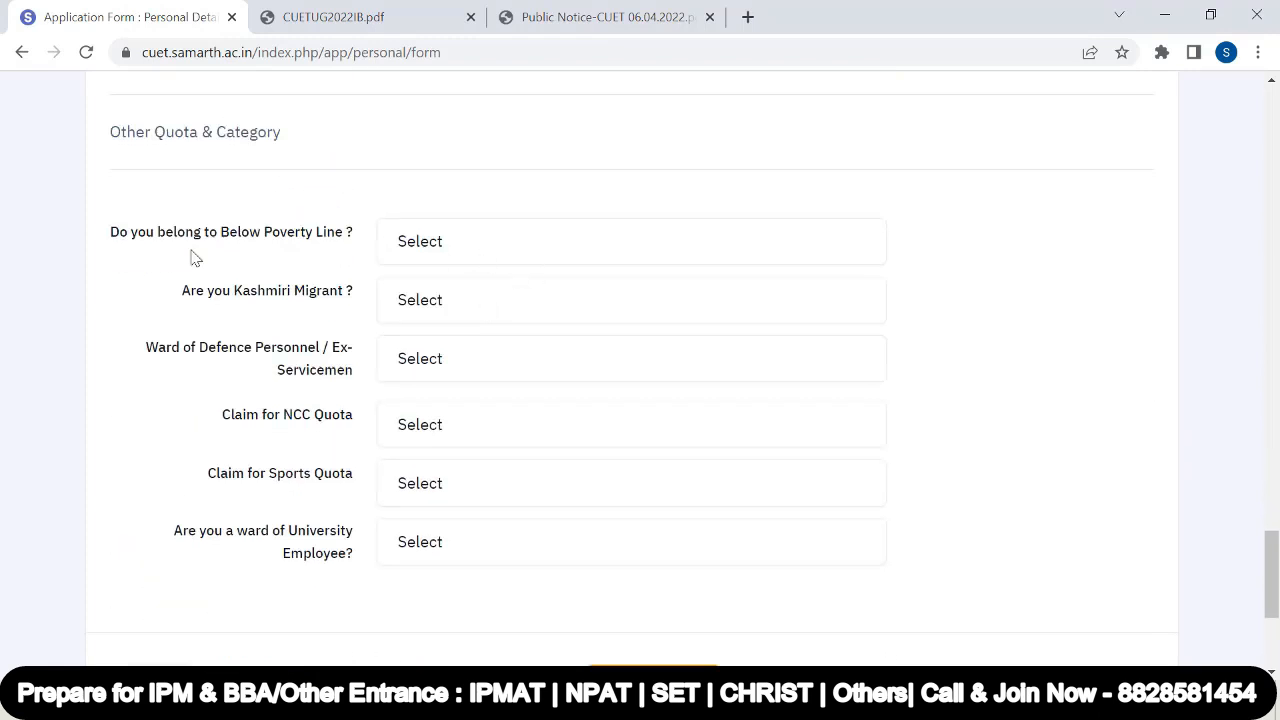
{"action": "left_click", "coordinate": [460, 246]}
{"action": "left_click", "coordinate": [449, 317]}
{"action": "left_click", "coordinate": [443, 305]}
{"action": "left_click", "coordinate": [443, 380]}
Answer No for Ward of Defence Personnel, NCC Quota and Sports Quota
{"action": "scroll", "coordinate": [450, 355], "scroll_direction": "down", "scroll_amount": 1}
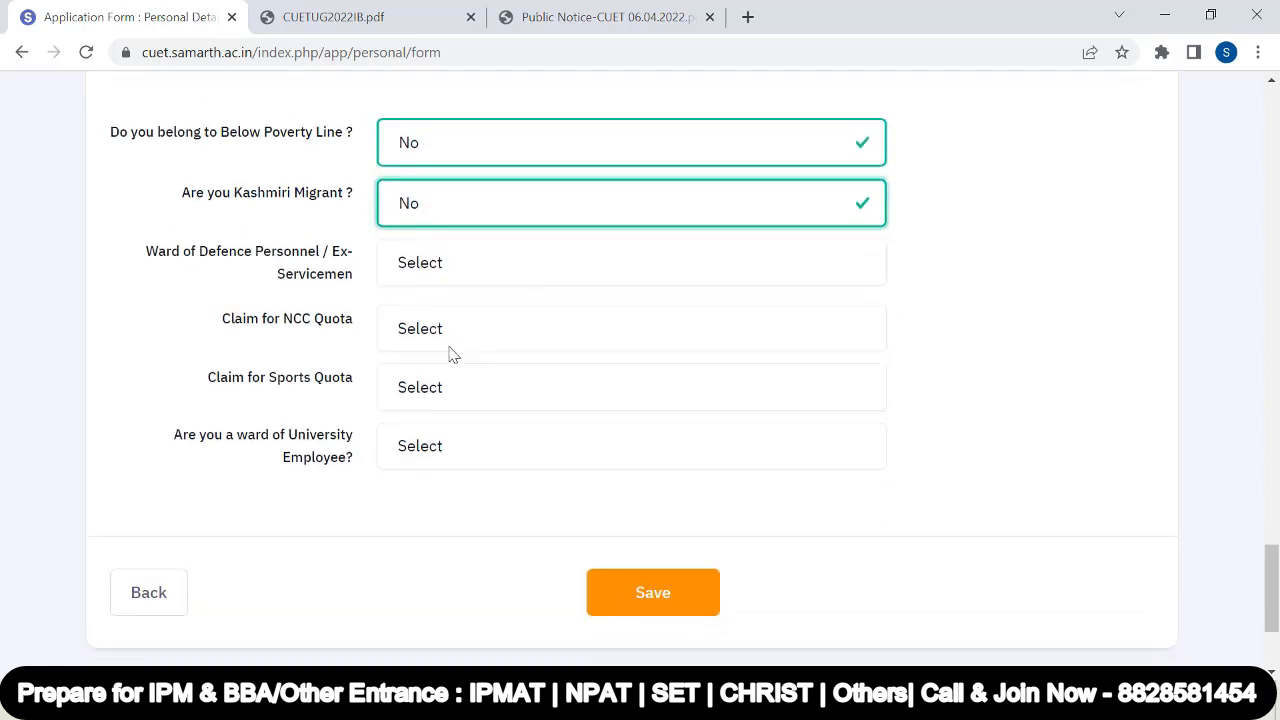
{"action": "left_click", "coordinate": [430, 268]}
{"action": "left_click", "coordinate": [443, 340]}
{"action": "left_click", "coordinate": [443, 330]}
{"action": "left_click", "coordinate": [443, 407]}
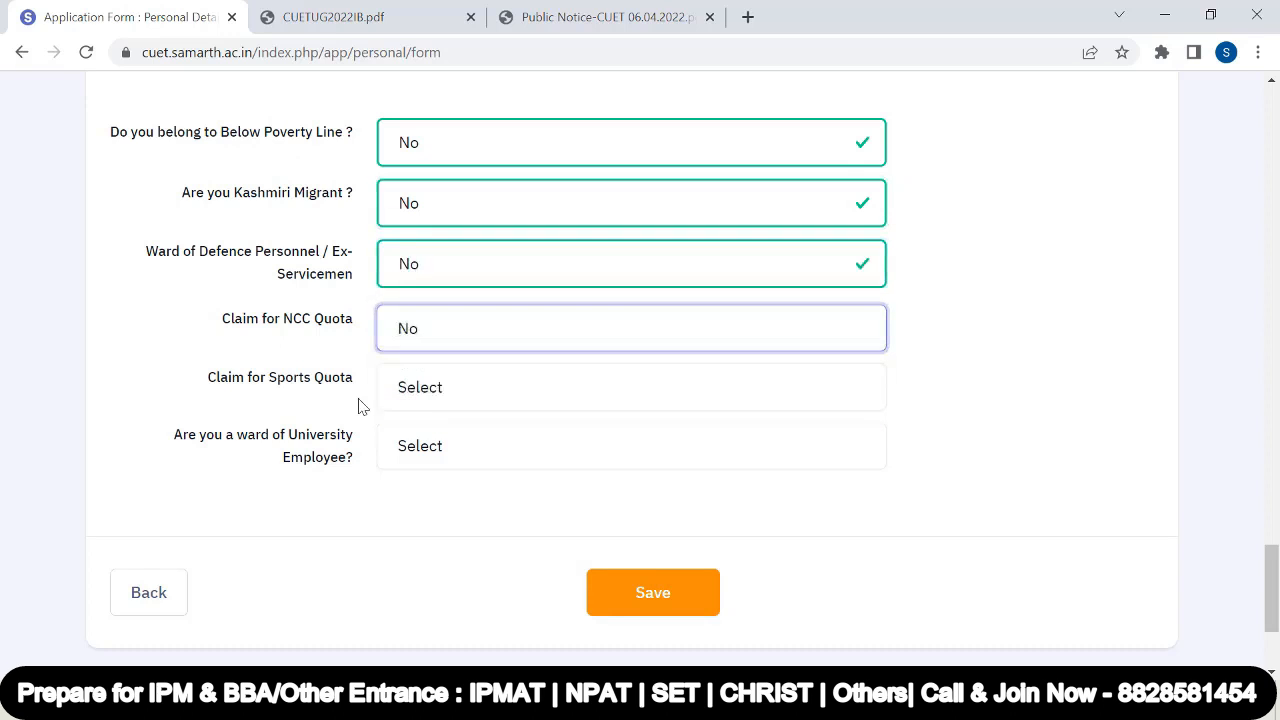
{"action": "left_click", "coordinate": [436, 400]}
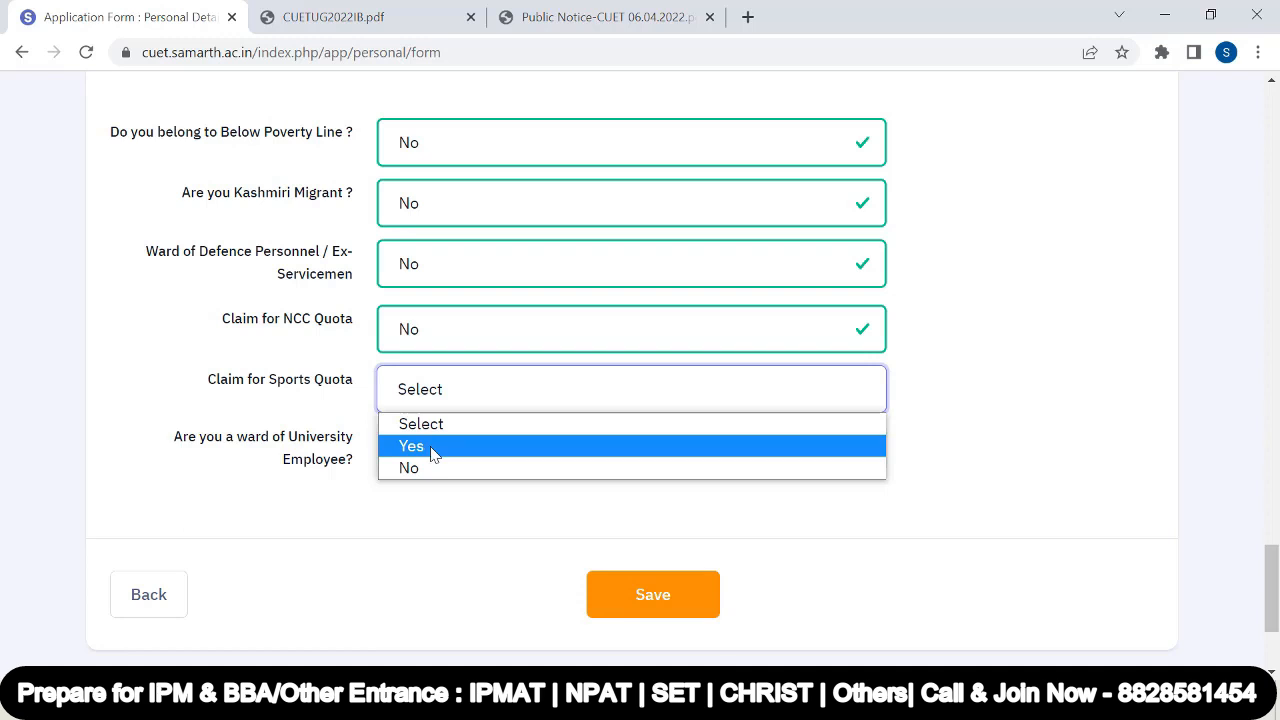
{"action": "left_click", "coordinate": [432, 452]}
{"action": "left_click", "coordinate": [429, 393]}
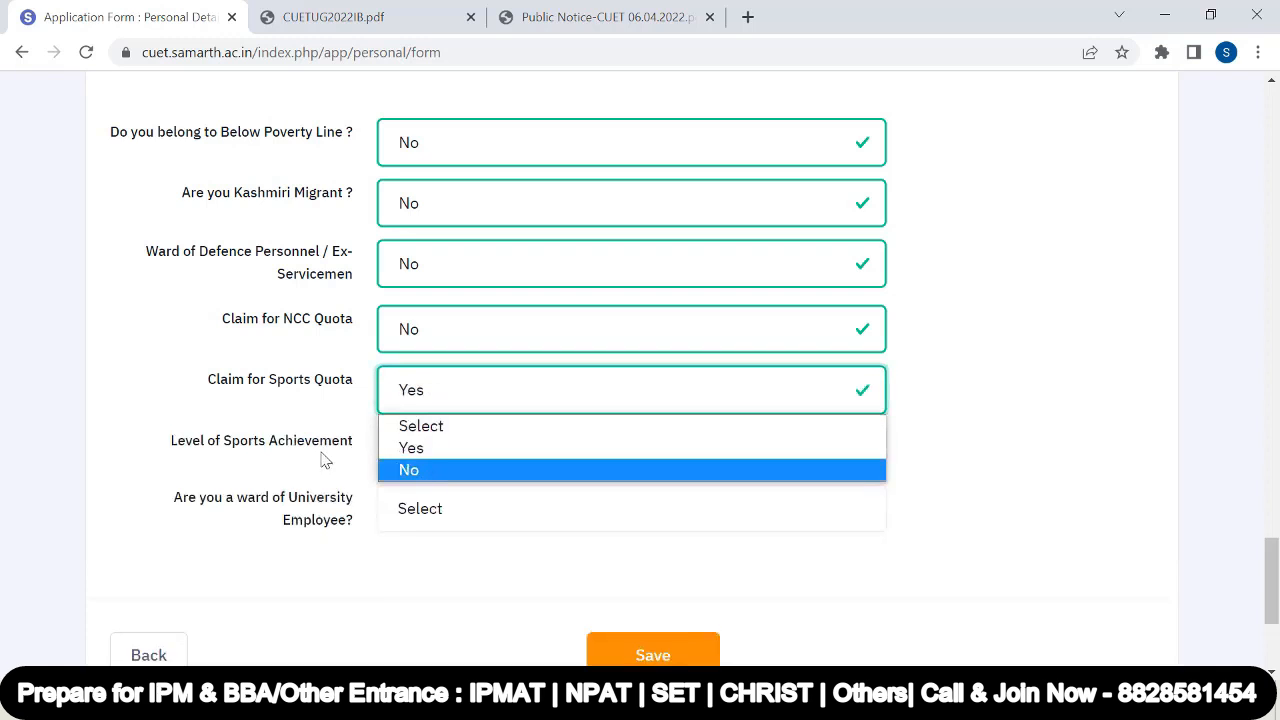
{"action": "left_click", "coordinate": [338, 418]}
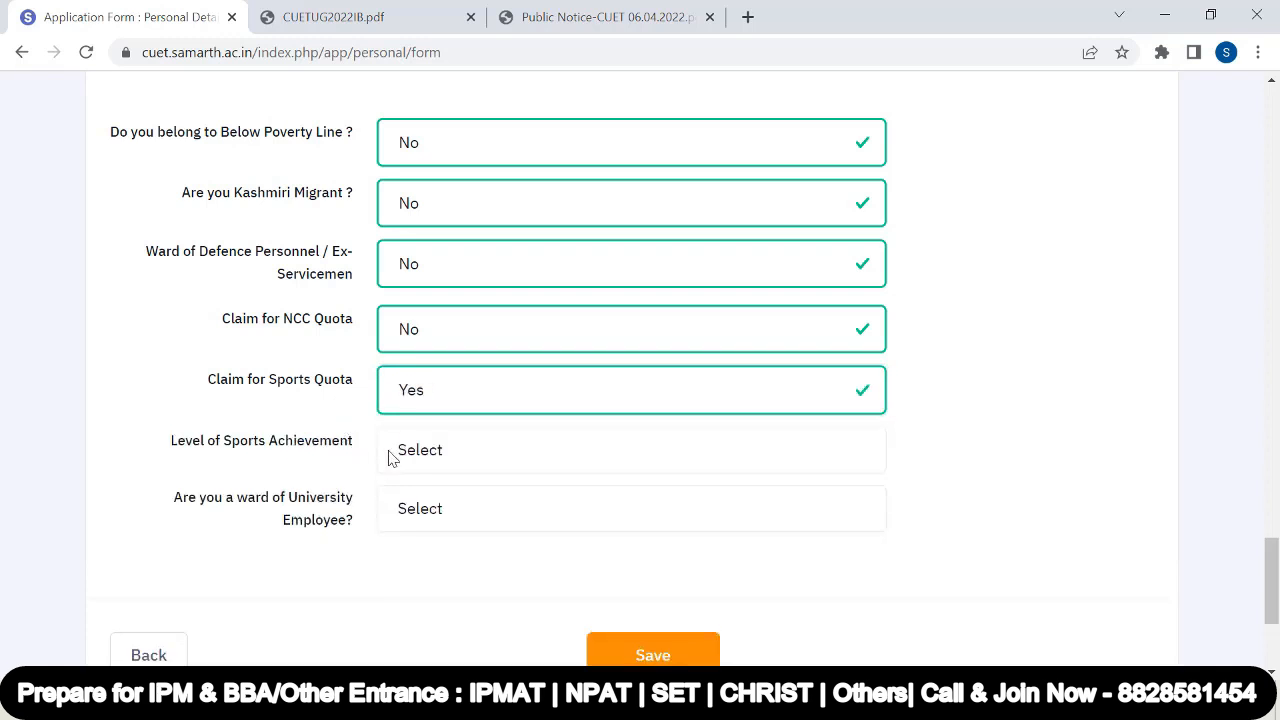
{"action": "left_click", "coordinate": [429, 395]}
{"action": "left_click", "coordinate": [429, 471]}
Answer No for University Employee ward and save the personal details
{"action": "left_click", "coordinate": [429, 449]}
{"action": "left_click", "coordinate": [423, 529]}
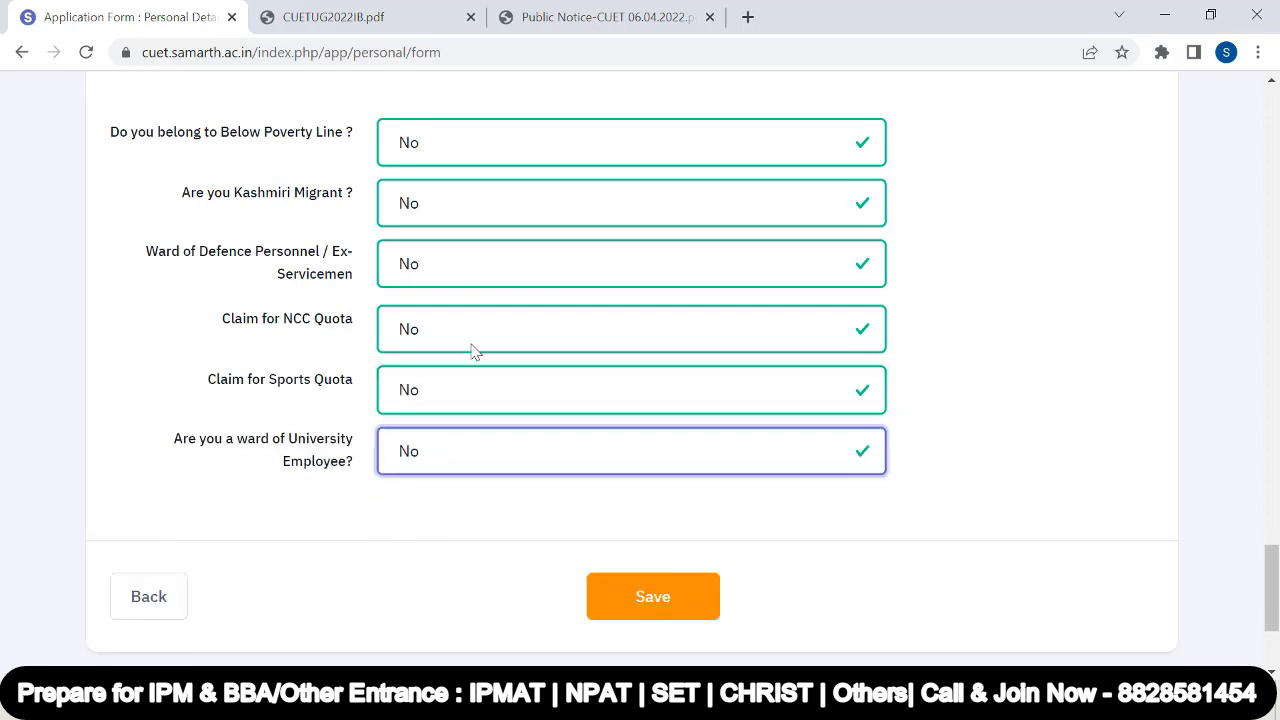
{"action": "scroll", "coordinate": [474, 351], "scroll_direction": "down", "scroll_amount": 2}
{"action": "left_click", "coordinate": [667, 413]}
Proceed from the saved Personal Details summary to the Educational Details form
{"action": "scroll", "coordinate": [546, 406], "scroll_direction": "down", "scroll_amount": 8}
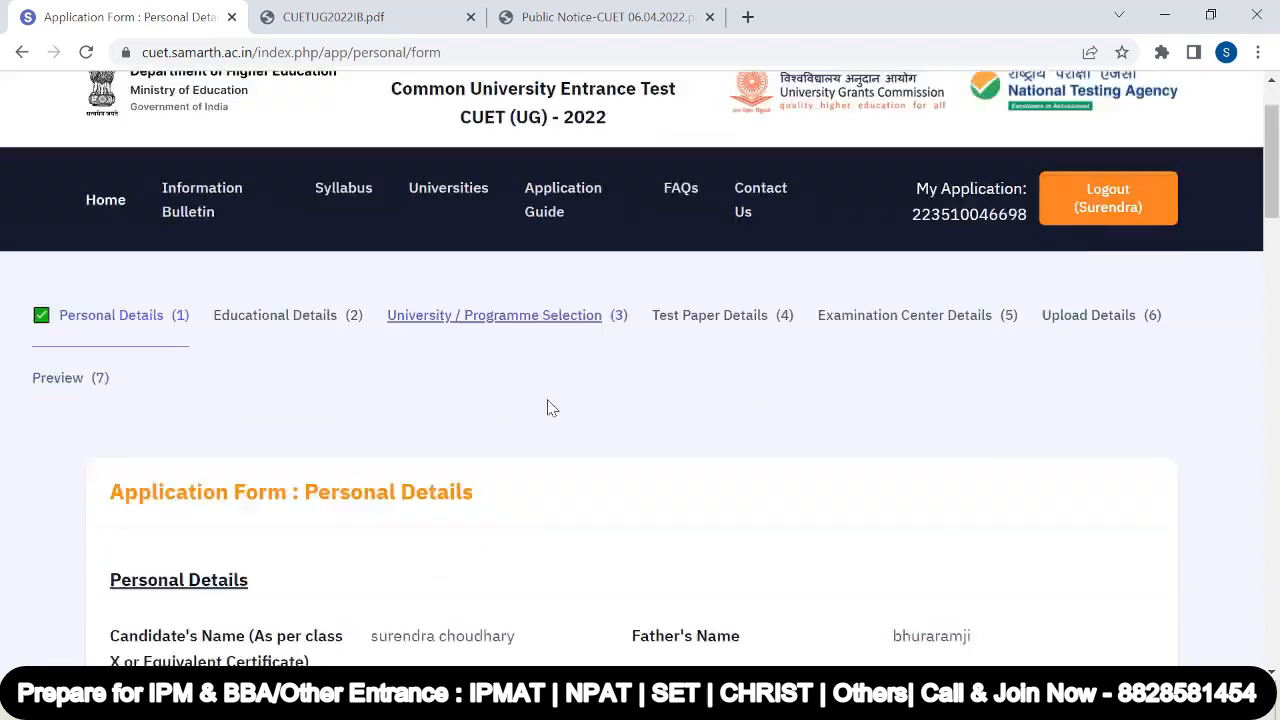
{"action": "scroll", "coordinate": [584, 386], "scroll_direction": "down", "scroll_amount": 20}
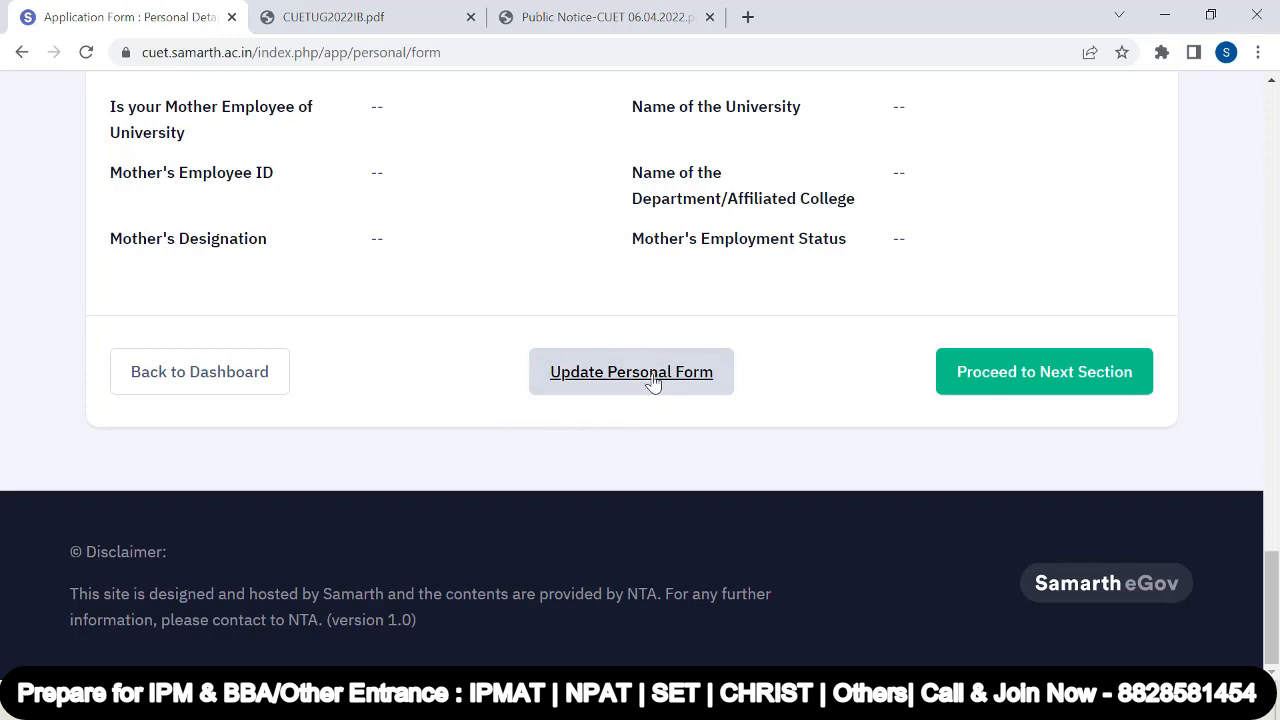
{"action": "left_click", "coordinate": [1044, 372]}
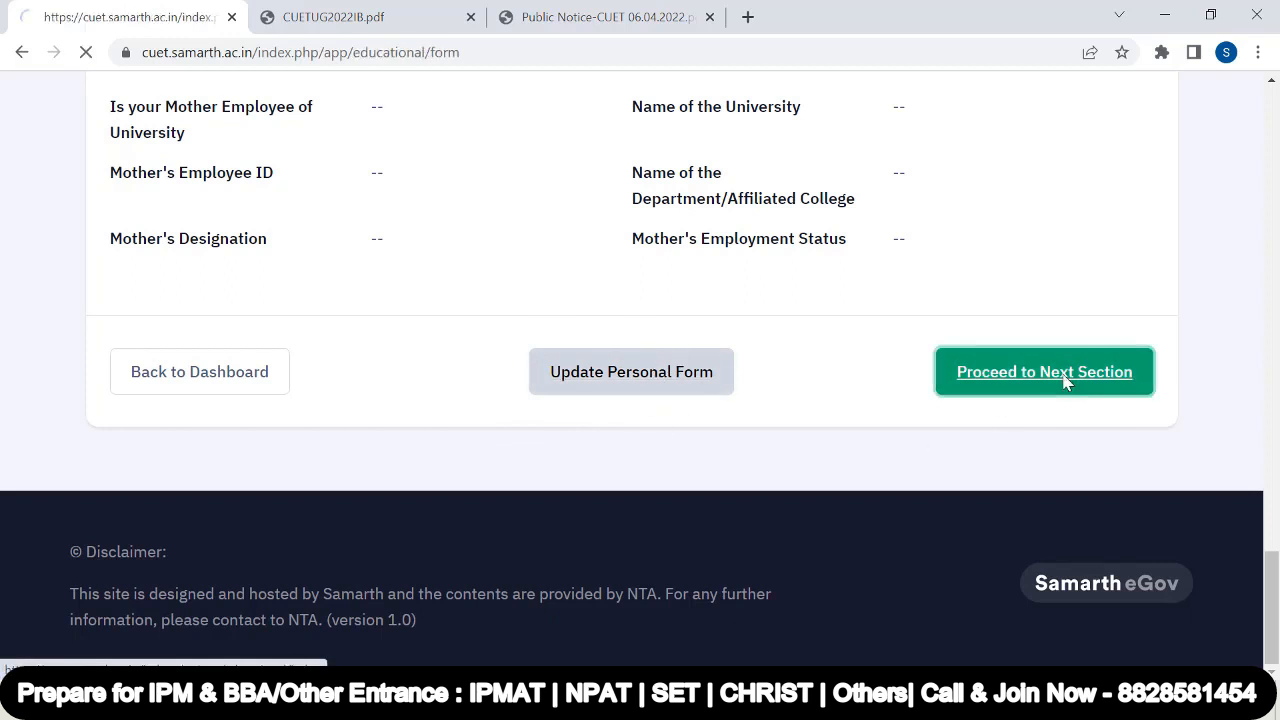
Highlight the Educational Details and Class Xth details headings
{"action": "scroll", "coordinate": [368, 339], "scroll_direction": "down", "scroll_amount": 1}
{"action": "scroll", "coordinate": [368, 339], "scroll_direction": "down", "scroll_amount": 2}
{"action": "left_click_drag", "start_coordinate": [313, 230], "coordinate": [505, 230]}
{"action": "left_click", "coordinate": [510, 320]}
{"action": "scroll", "coordinate": [437, 297], "scroll_direction": "down", "scroll_amount": 1}
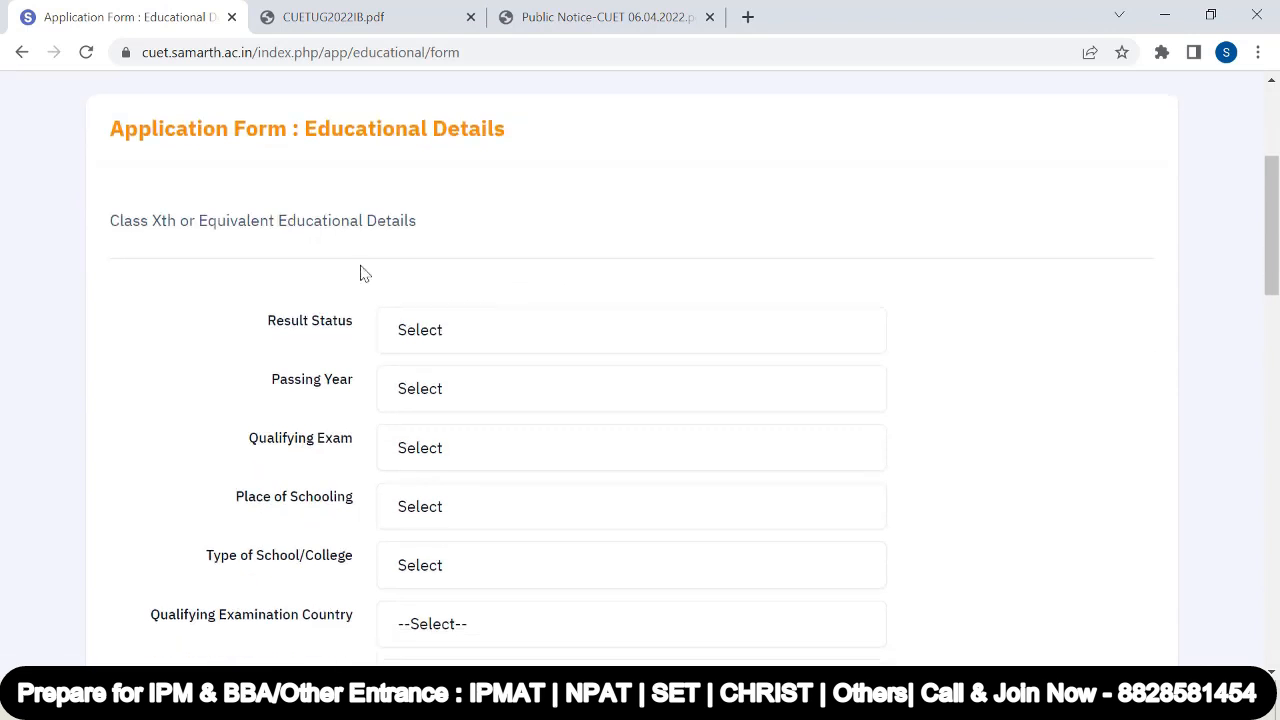
{"action": "left_click_drag", "start_coordinate": [110, 228], "coordinate": [493, 234]}
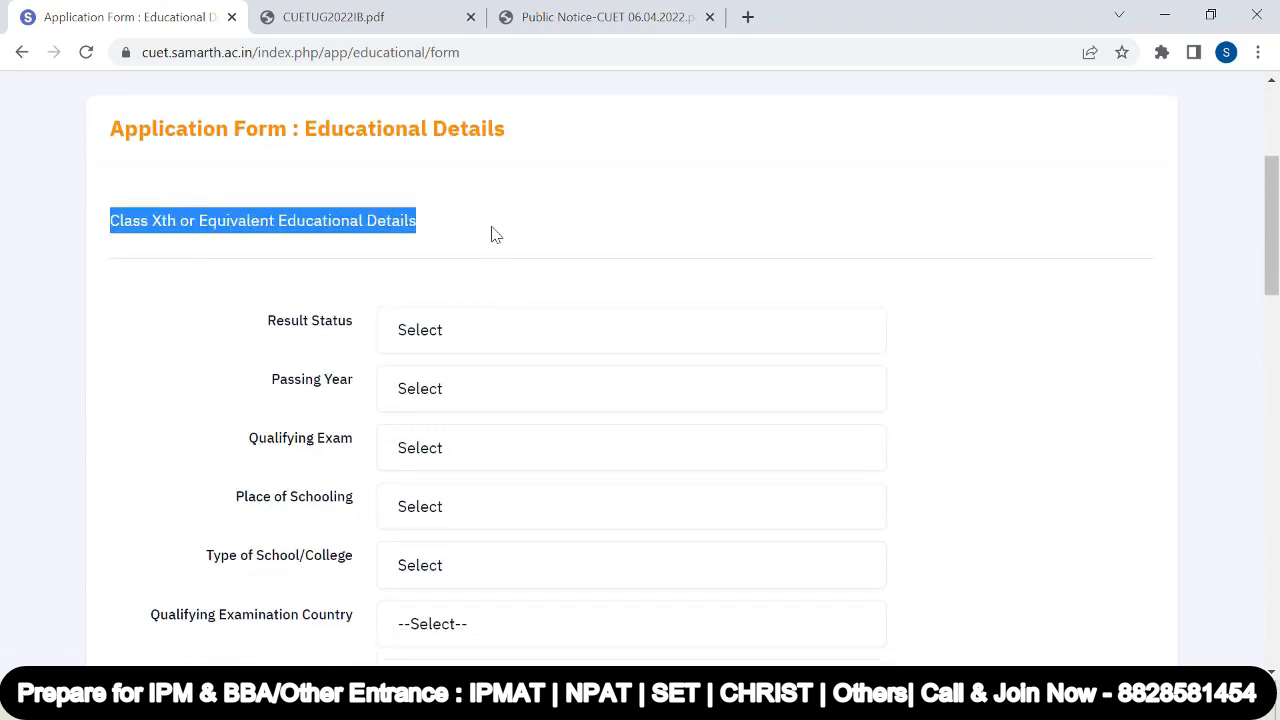
Set Class X to Passed in 2020, 10th or Equivalent, with Urban schooling
{"action": "left_click", "coordinate": [452, 343]}
{"action": "left_click", "coordinate": [446, 388]}
{"action": "left_click", "coordinate": [428, 393]}
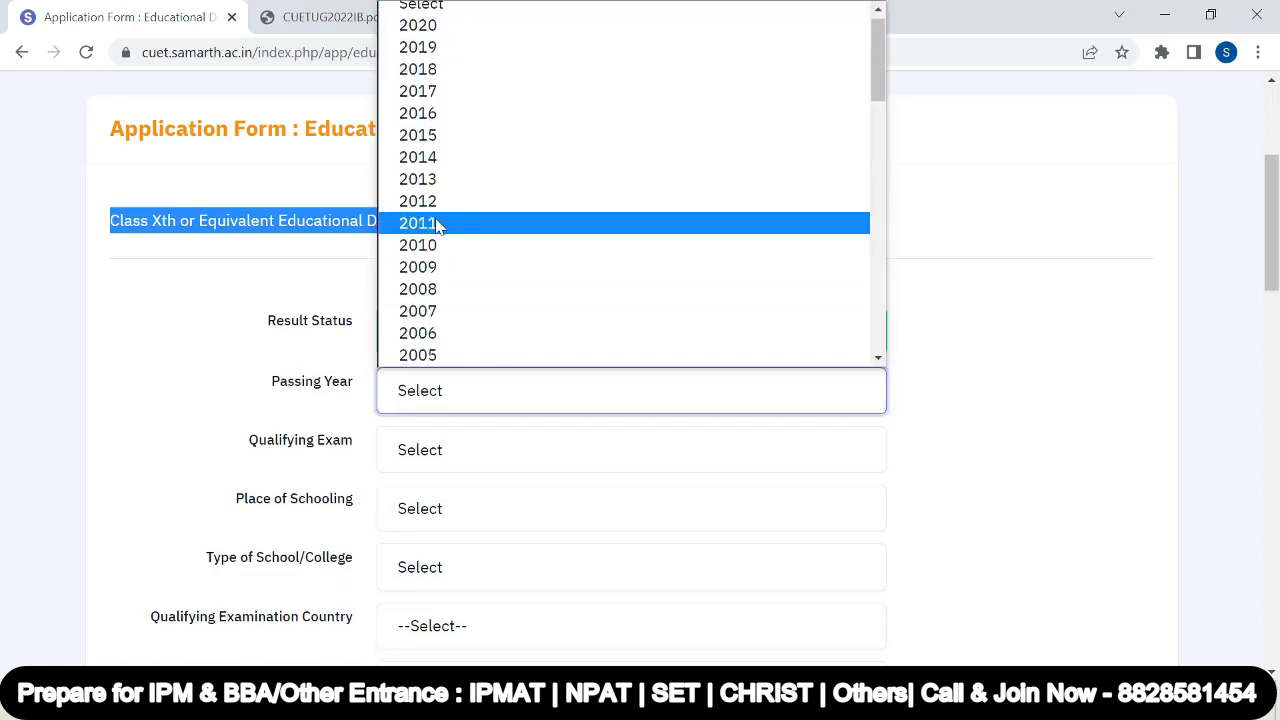
{"action": "scroll", "coordinate": [437, 240], "scroll_direction": "down", "scroll_amount": 2}
{"action": "scroll", "coordinate": [458, 280], "scroll_direction": "down", "scroll_amount": 3}
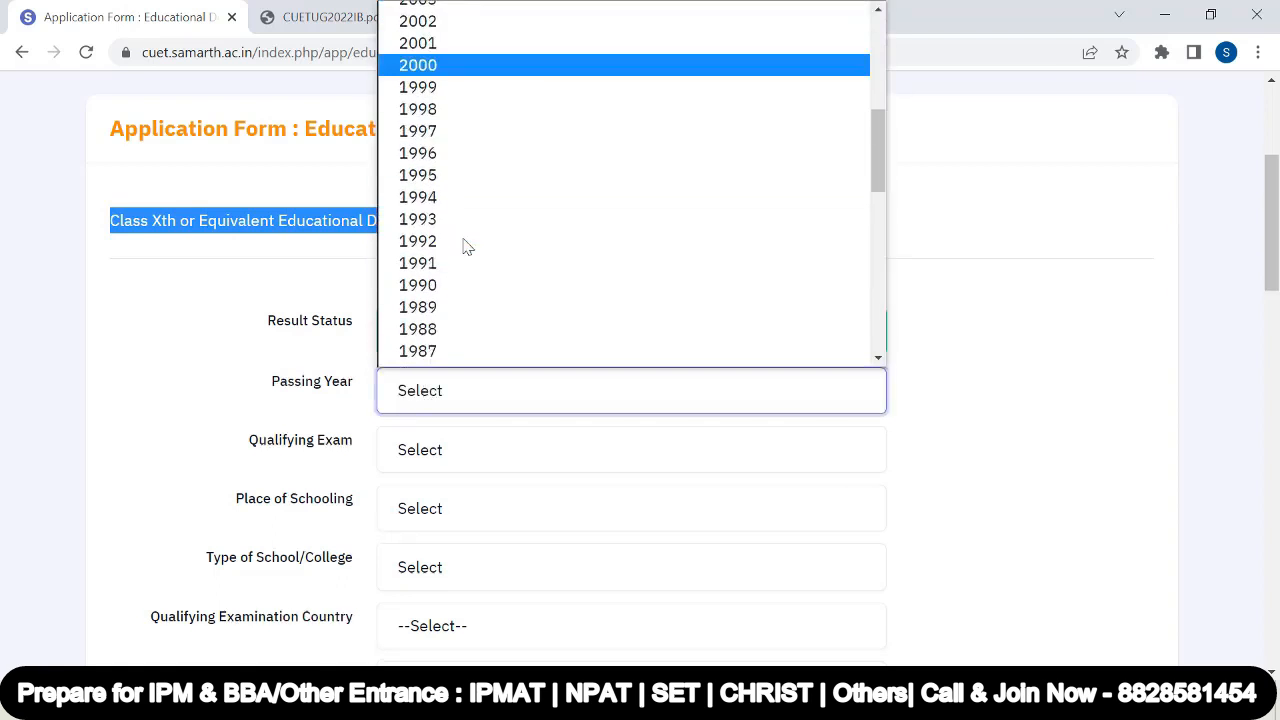
{"action": "scroll", "coordinate": [466, 247], "scroll_direction": "up", "scroll_amount": 5}
{"action": "left_click", "coordinate": [443, 34]}
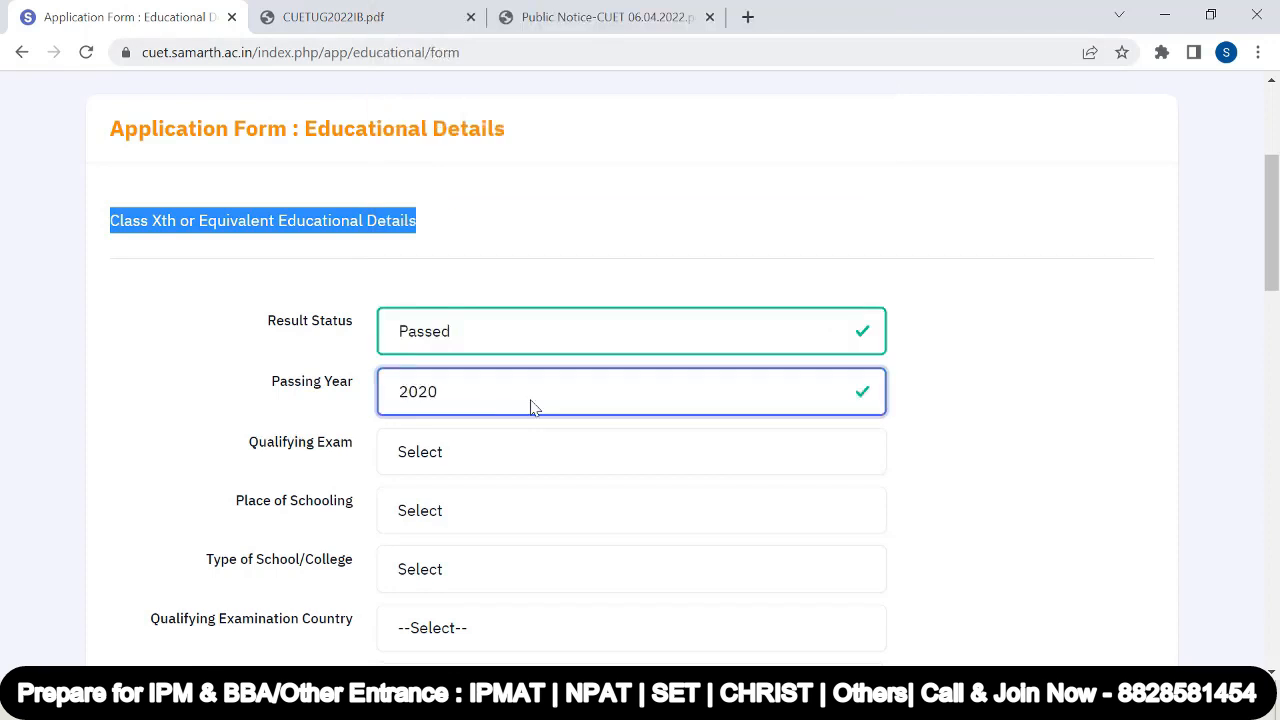
{"action": "scroll", "coordinate": [463, 352], "scroll_direction": "down", "scroll_amount": 1}
{"action": "left_click", "coordinate": [463, 360]}
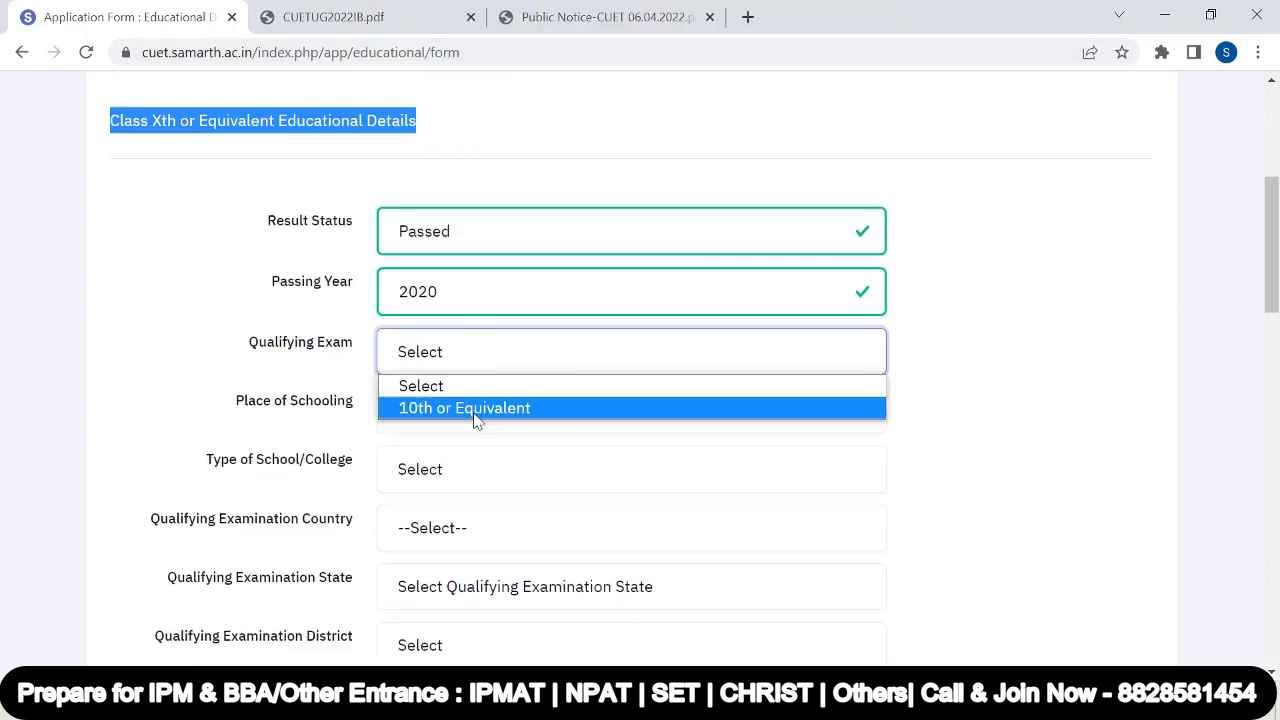
{"action": "left_click", "coordinate": [474, 418]}
{"action": "left_click", "coordinate": [450, 416]}
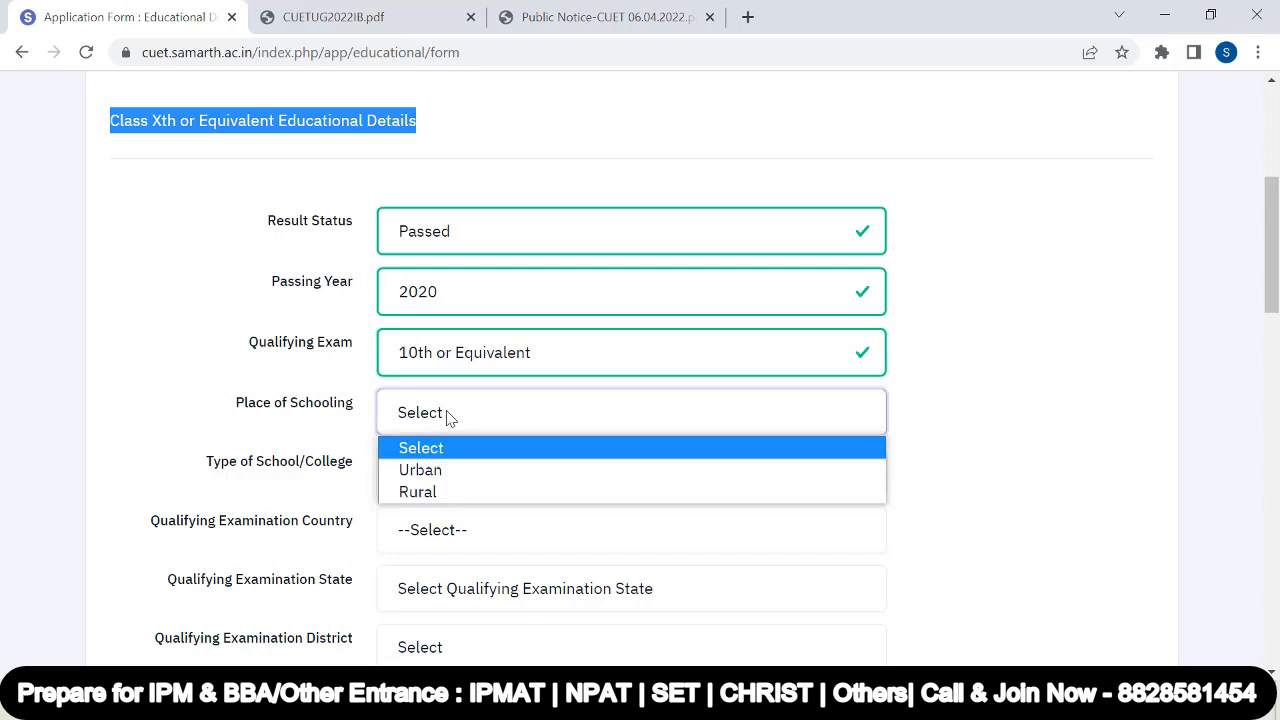
{"action": "left_click", "coordinate": [452, 476]}
Choose a Private Unaided school in India, Maharashtra, under the Maharashtra State Board
{"action": "scroll", "coordinate": [300, 420], "scroll_direction": "down", "scroll_amount": 2}
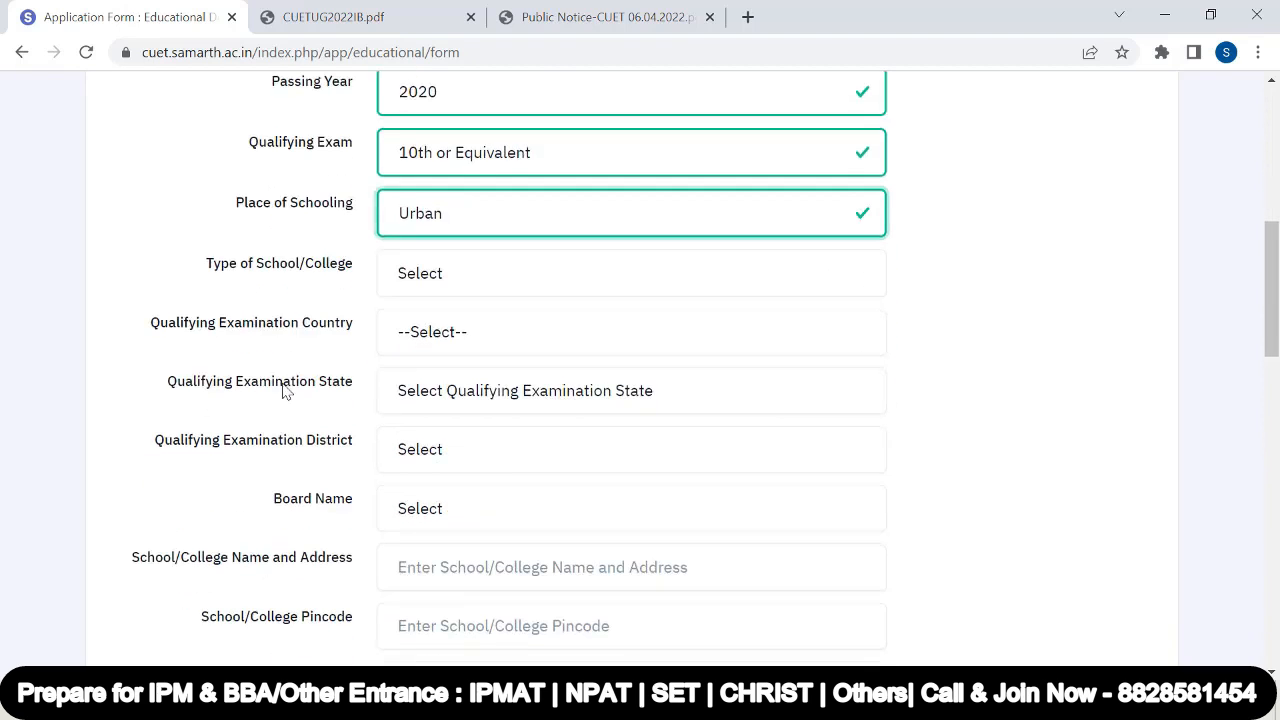
{"action": "left_click", "coordinate": [447, 273]}
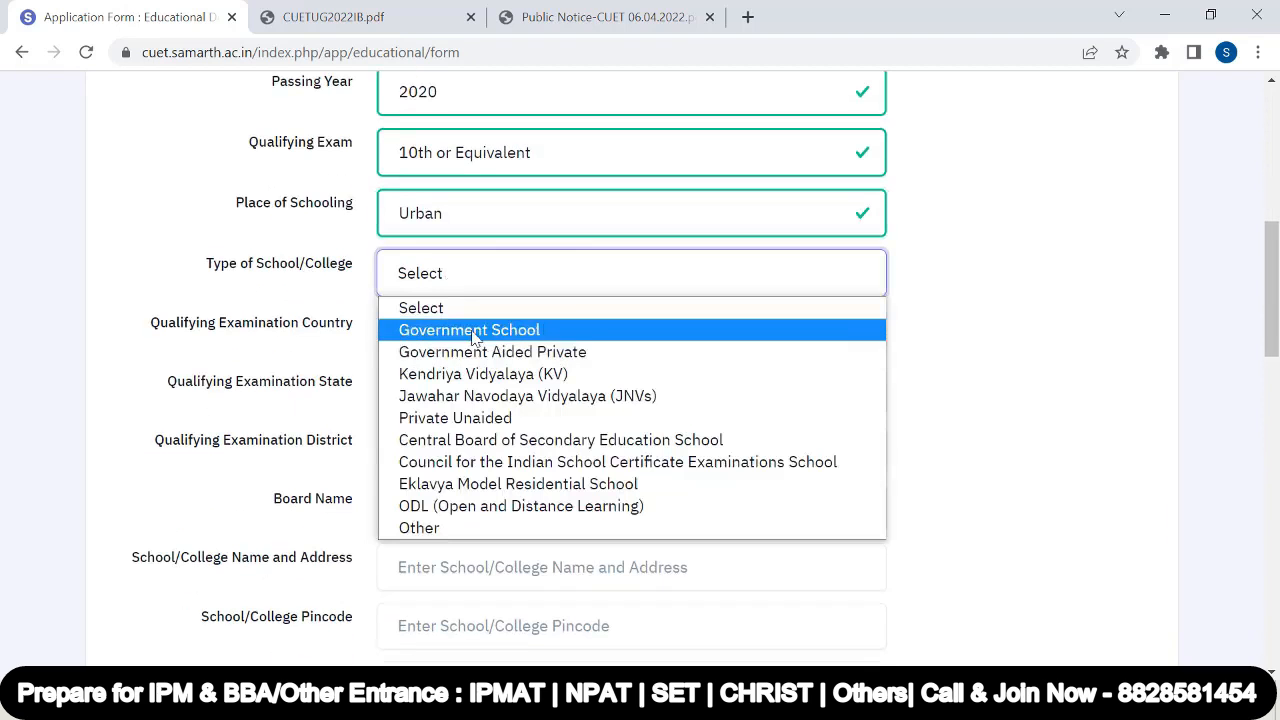
{"action": "left_click", "coordinate": [480, 418]}
{"action": "left_click", "coordinate": [447, 338]}
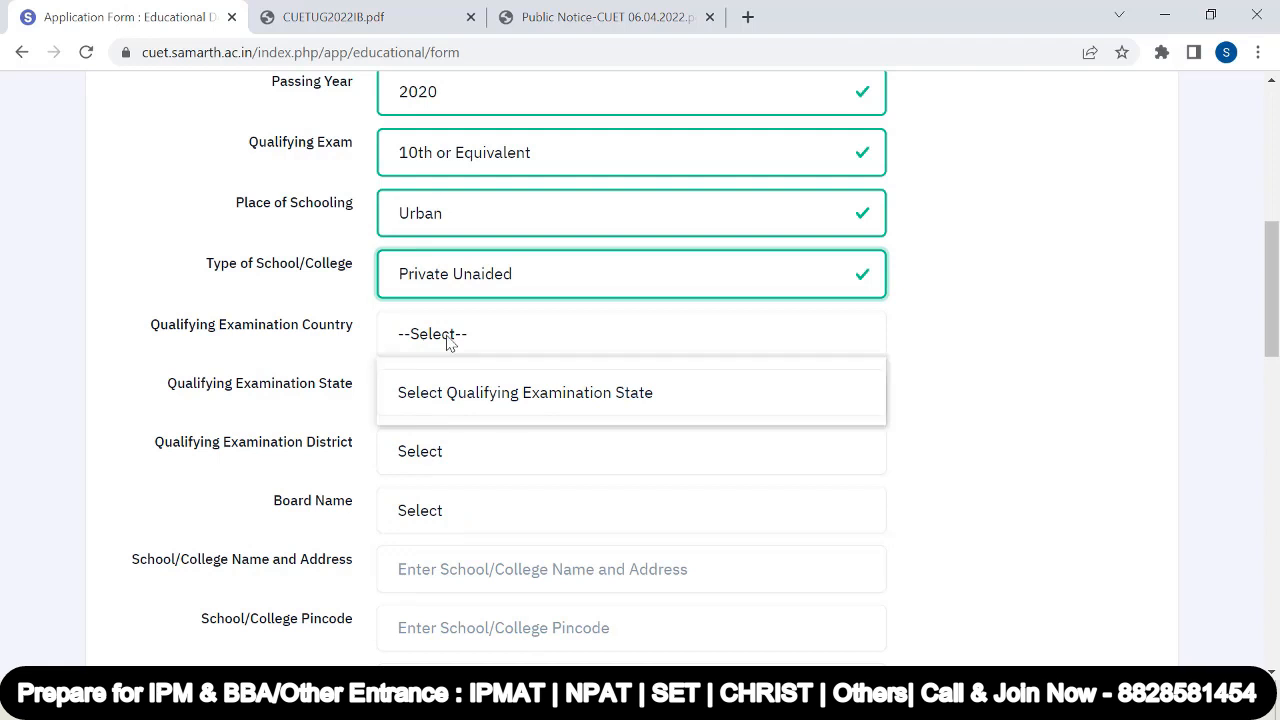
{"action": "left_click", "coordinate": [430, 392]}
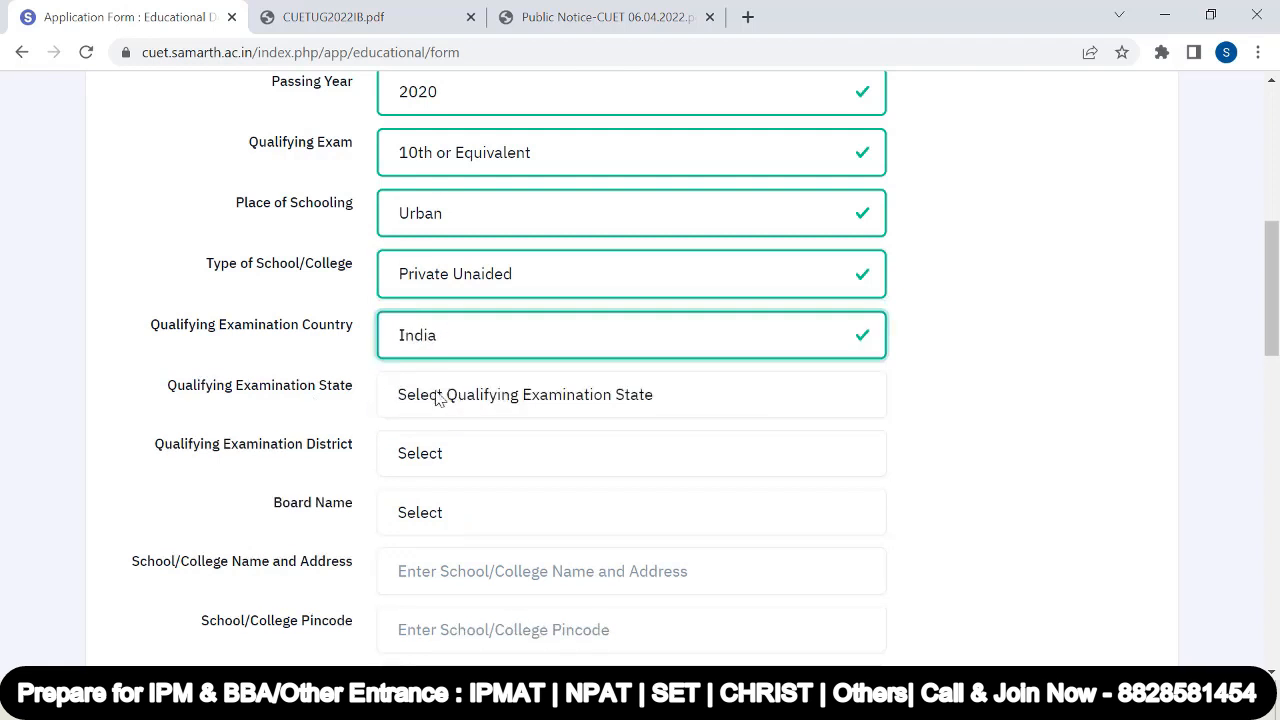
{"action": "left_click", "coordinate": [480, 397]}
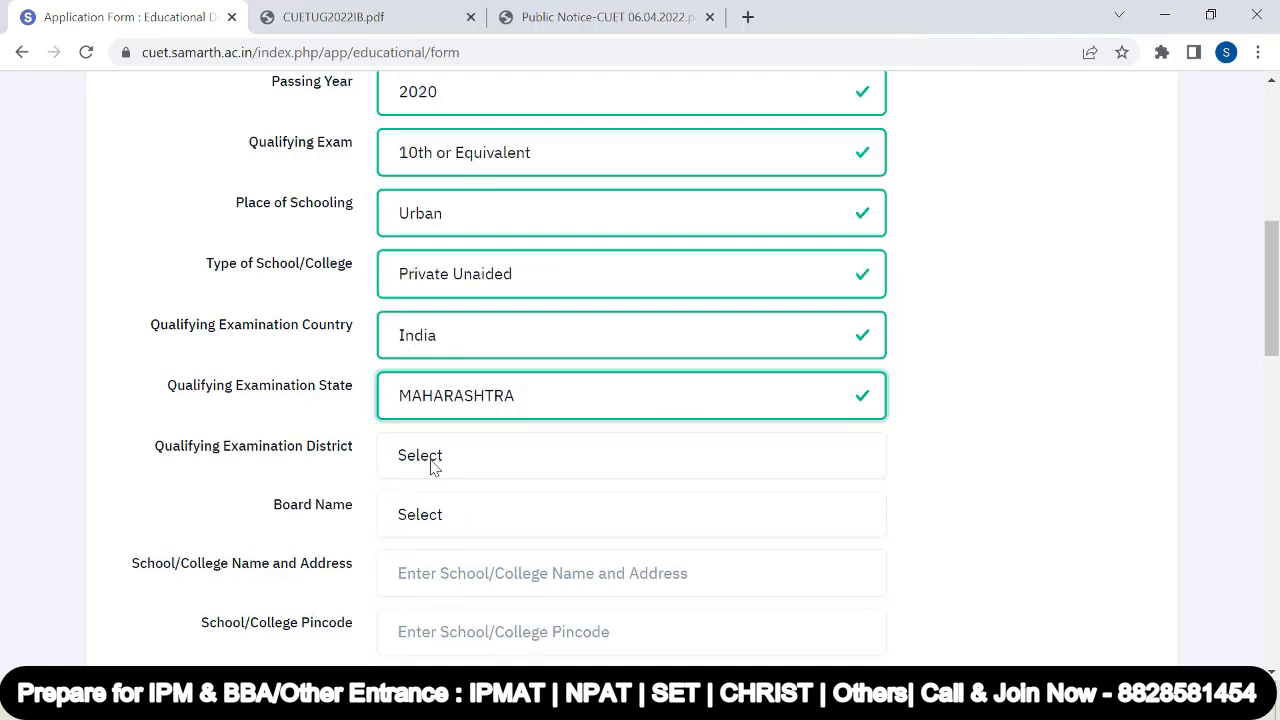
{"action": "left_click", "coordinate": [433, 462]}
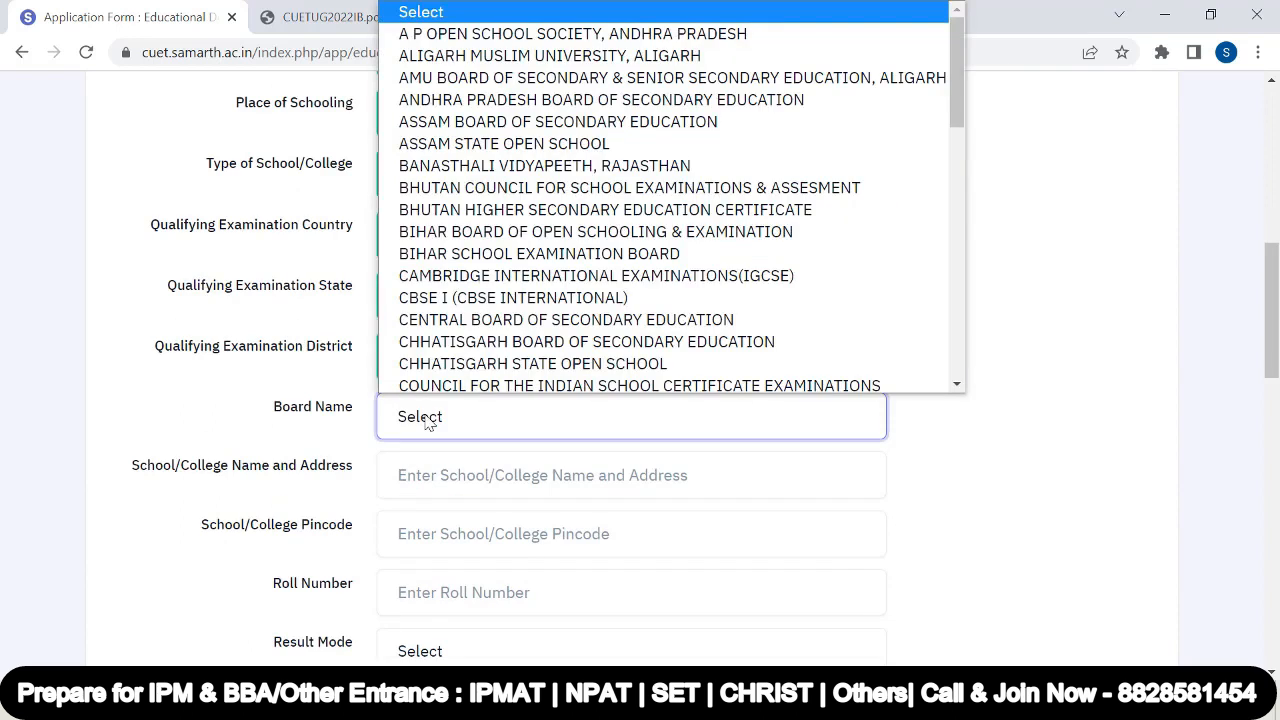
{"action": "key", "text": "m"}
{"action": "key", "text": "a"}
{"action": "key", "text": "h"}
{"action": "key", "text": "Return"}
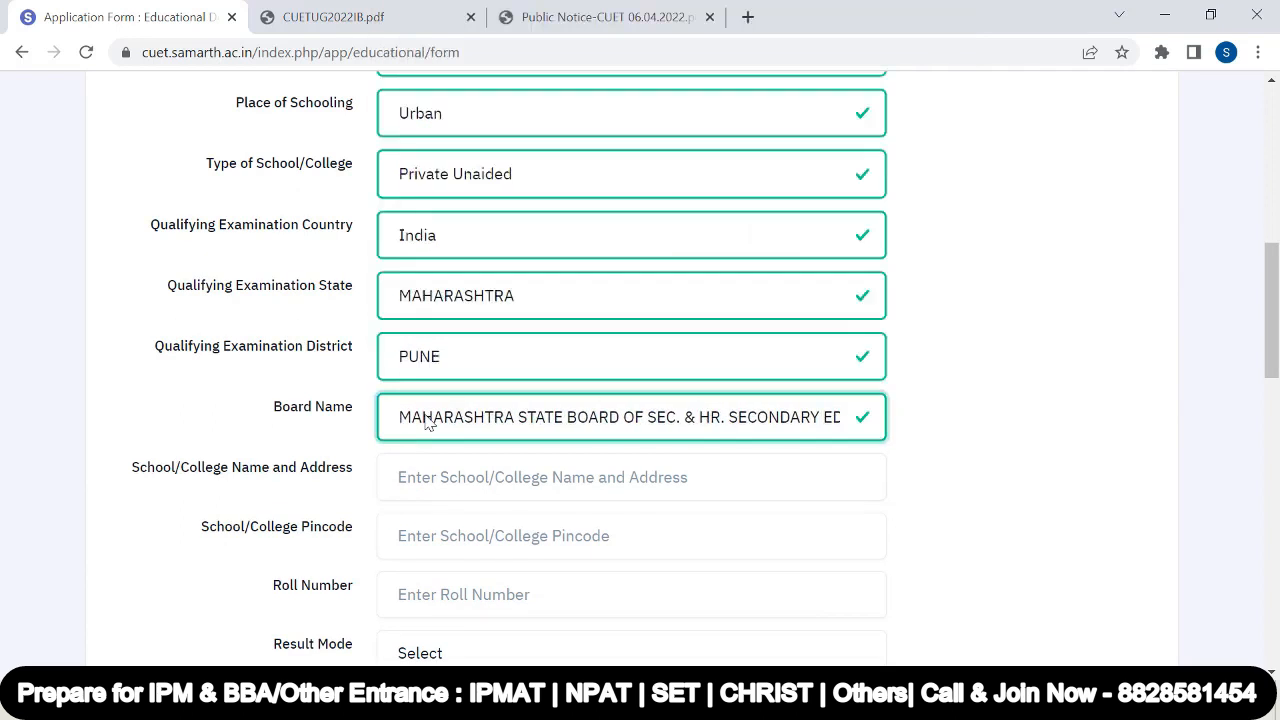
Enter school name Godawari, pincode 411014 and the Class X roll number
{"action": "scroll", "coordinate": [471, 362], "scroll_direction": "down", "scroll_amount": 2}
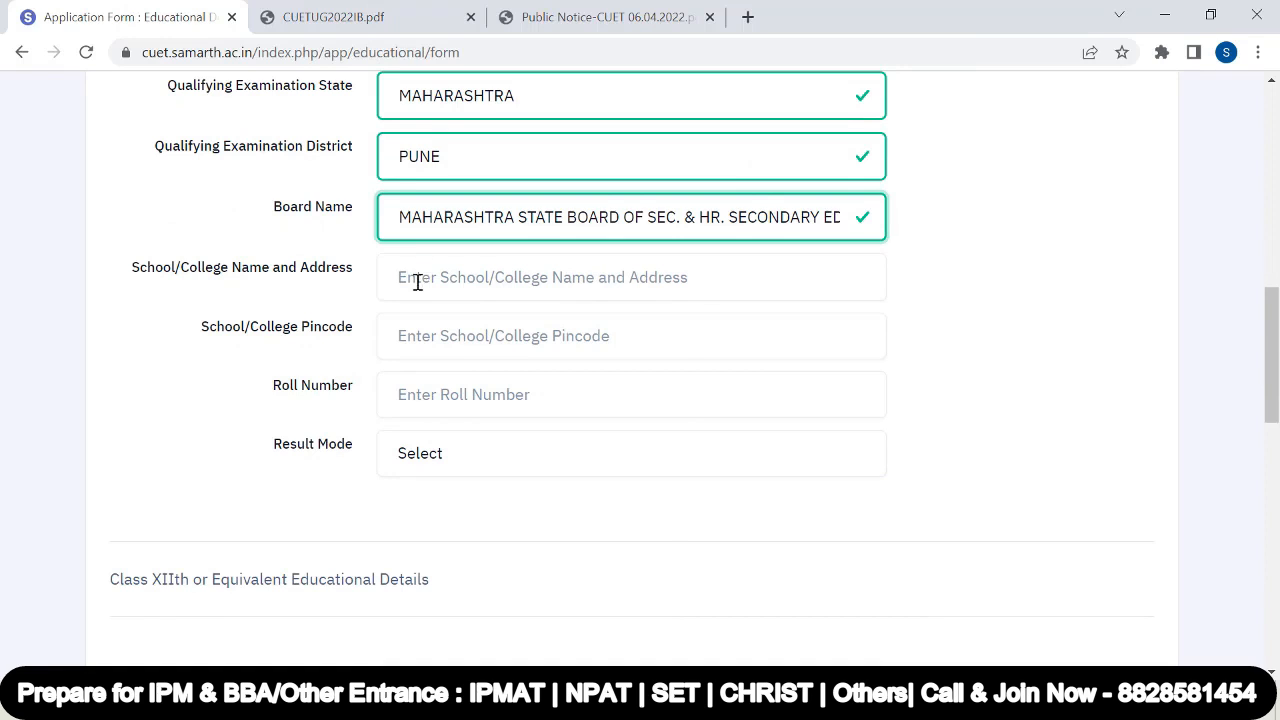
{"action": "left_click", "coordinate": [418, 283]}
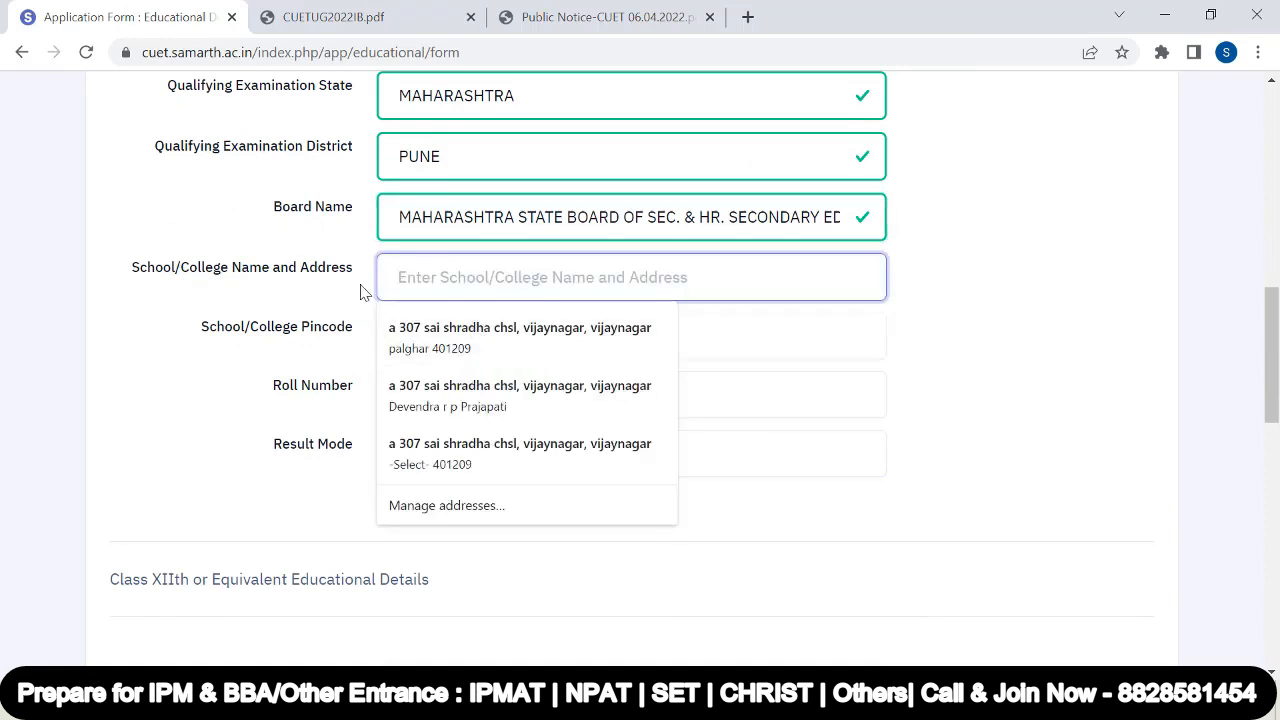
{"action": "type", "text": "Godawari"}
{"action": "left_click", "coordinate": [451, 333]}
{"action": "type", "text": "411014"}
{"action": "left_click", "coordinate": [463, 397]}
{"action": "type", "text": "123456"}
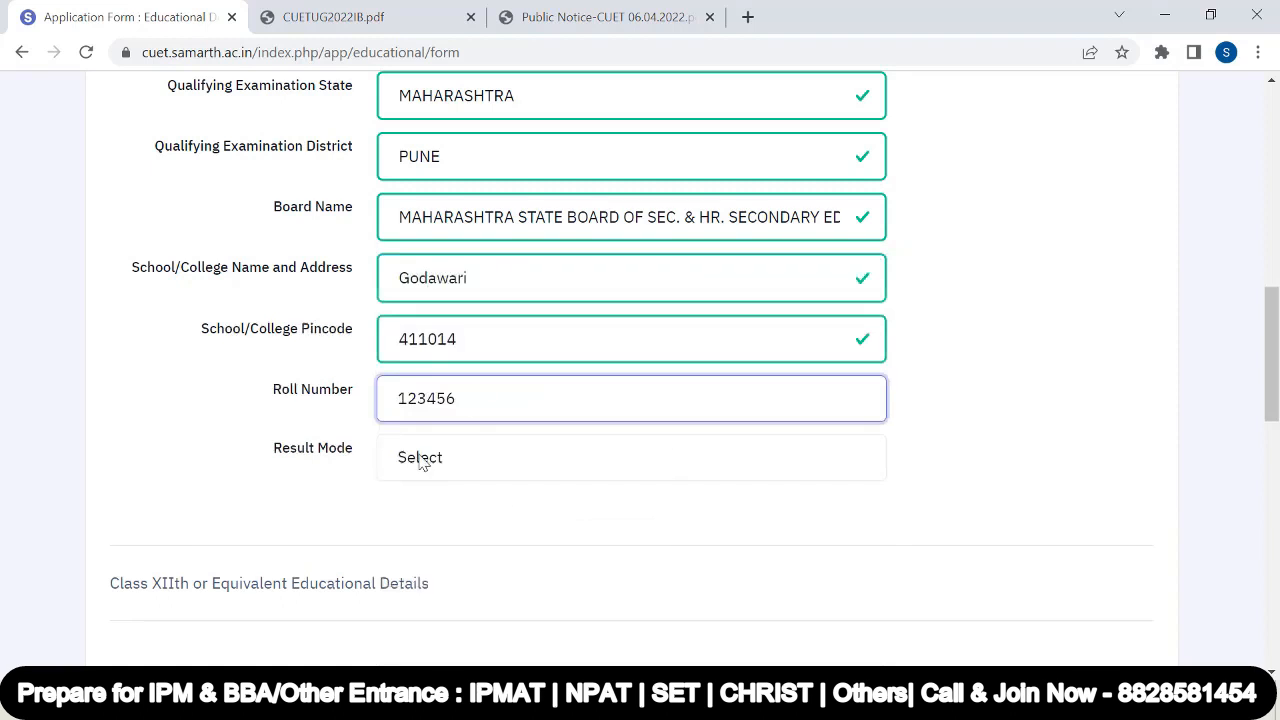
Set Result Mode to Percentage with 540 of 600 marks, giving 90.00
{"action": "left_click", "coordinate": [420, 459]}
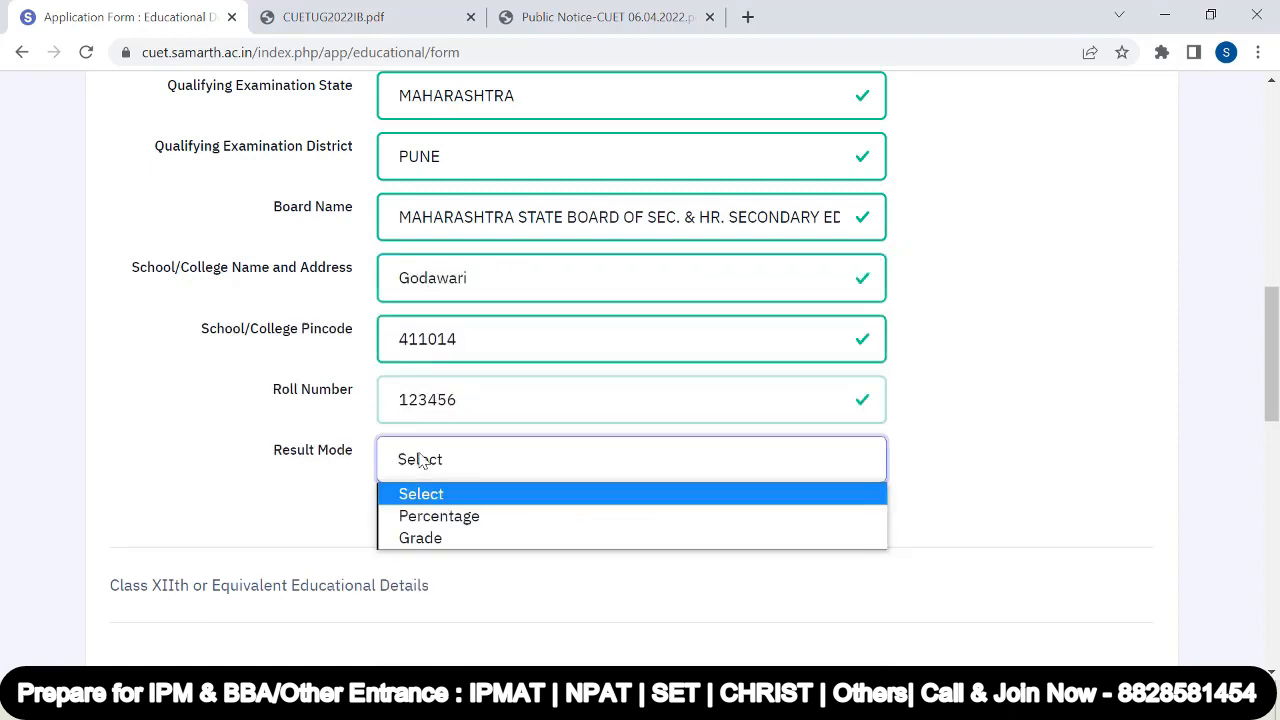
{"action": "left_click", "coordinate": [463, 516]}
{"action": "scroll", "coordinate": [432, 357], "scroll_direction": "down", "scroll_amount": 2}
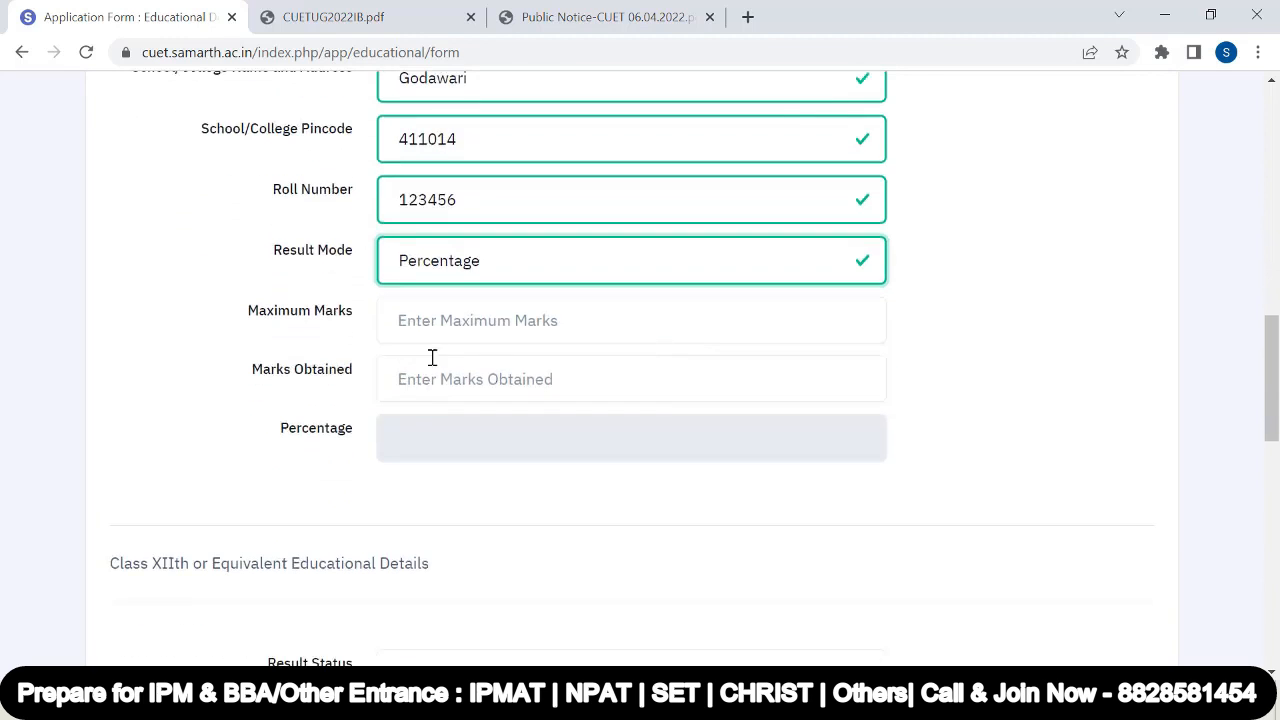
{"action": "left_click", "coordinate": [455, 327]}
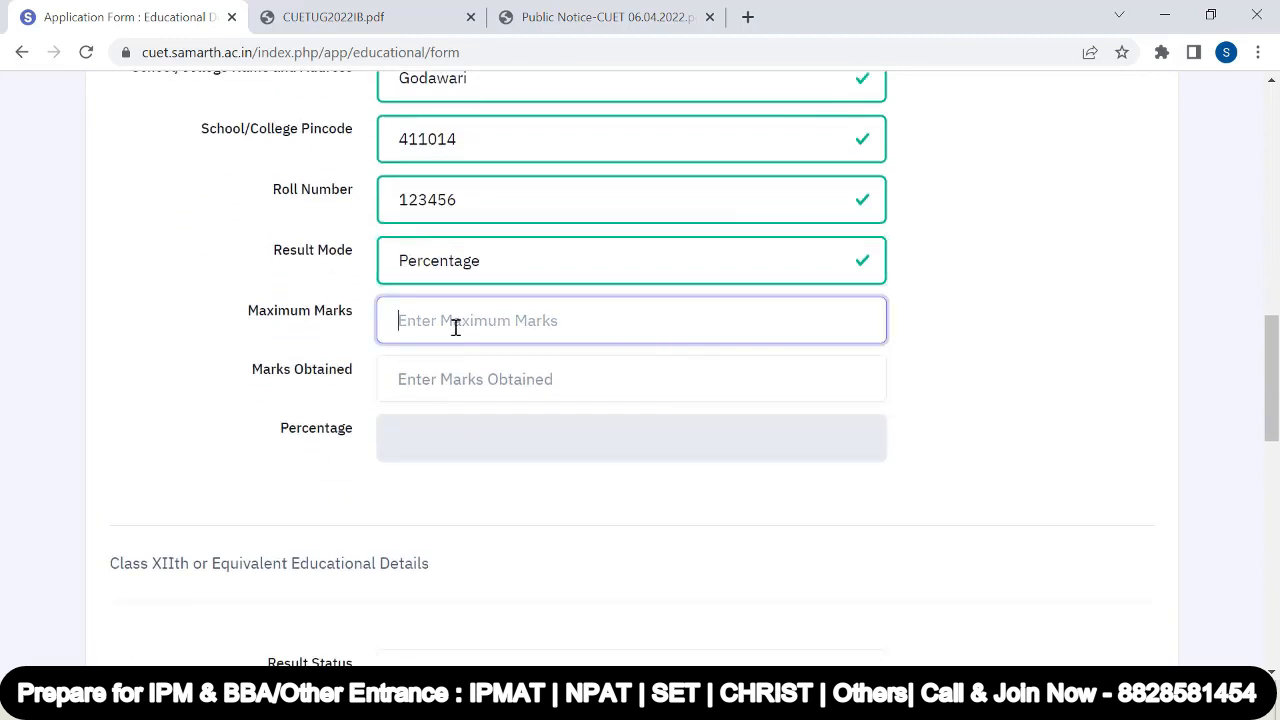
{"action": "type", "text": "600"}
{"action": "left_click", "coordinate": [467, 385]}
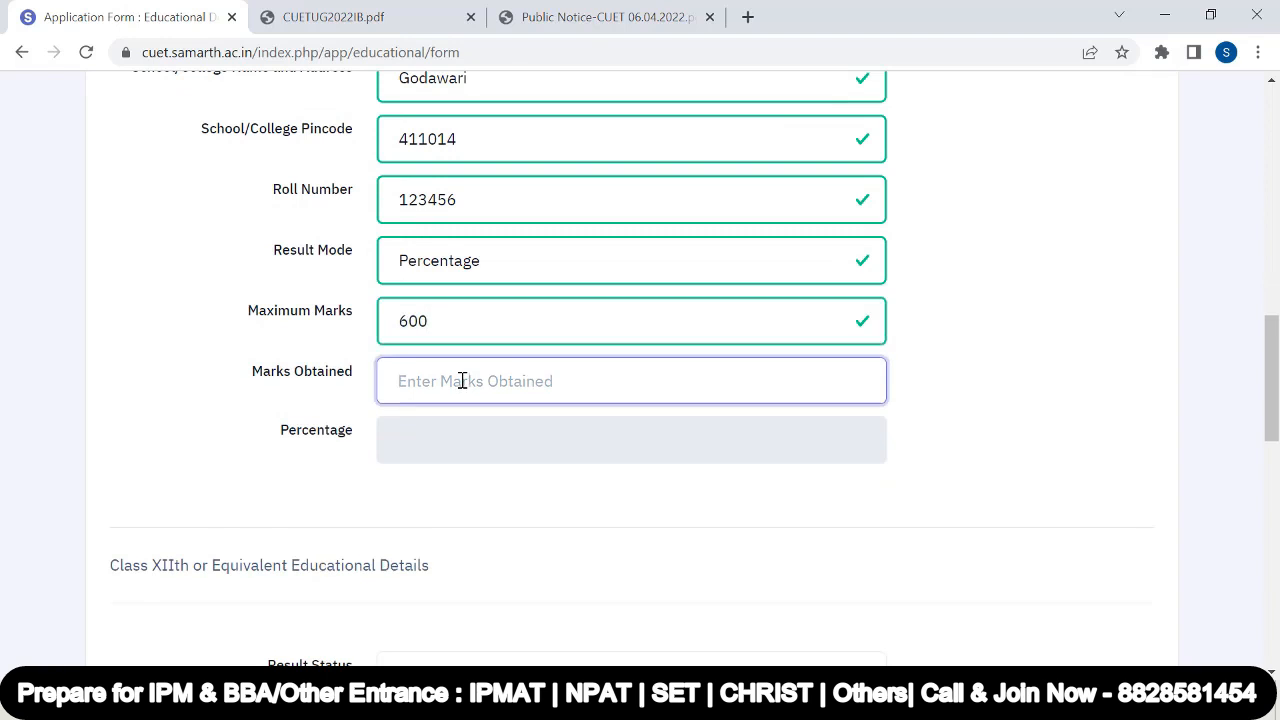
{"action": "type", "text": "54"}
{"action": "double_click", "coordinate": [185, 411]}
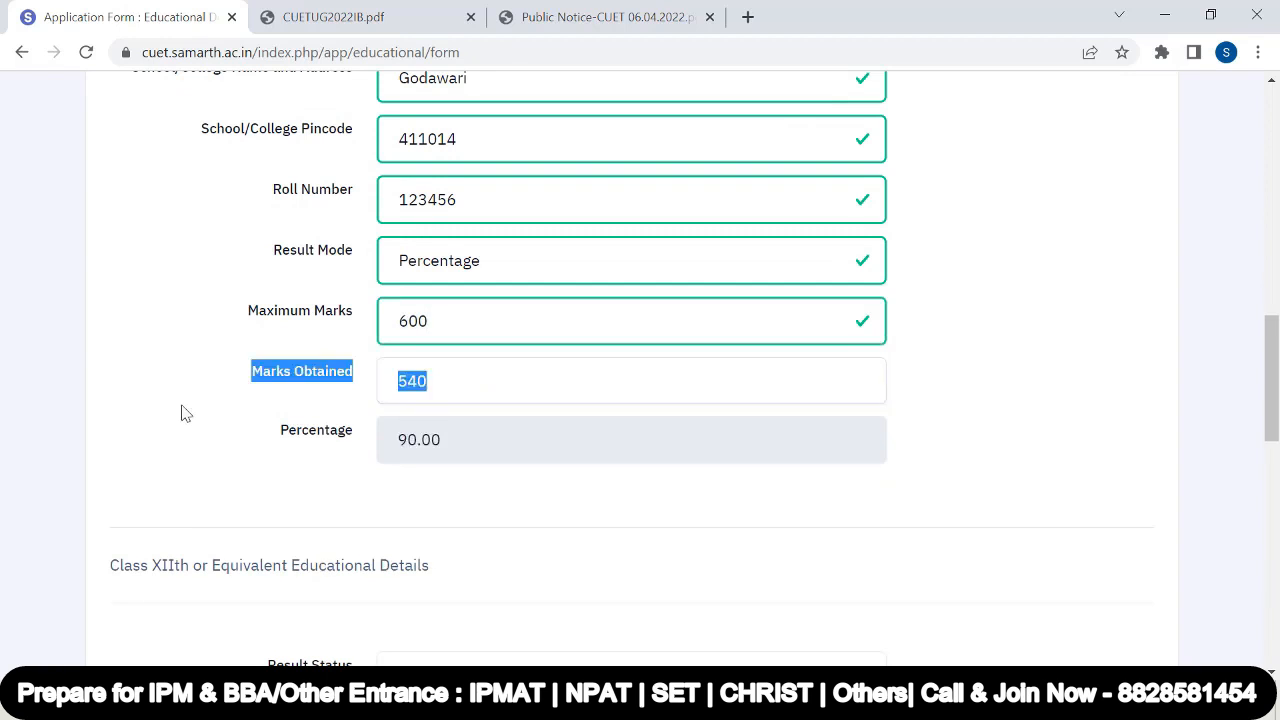
{"action": "scroll", "coordinate": [508, 383], "scroll_direction": "down", "scroll_amount": 4}
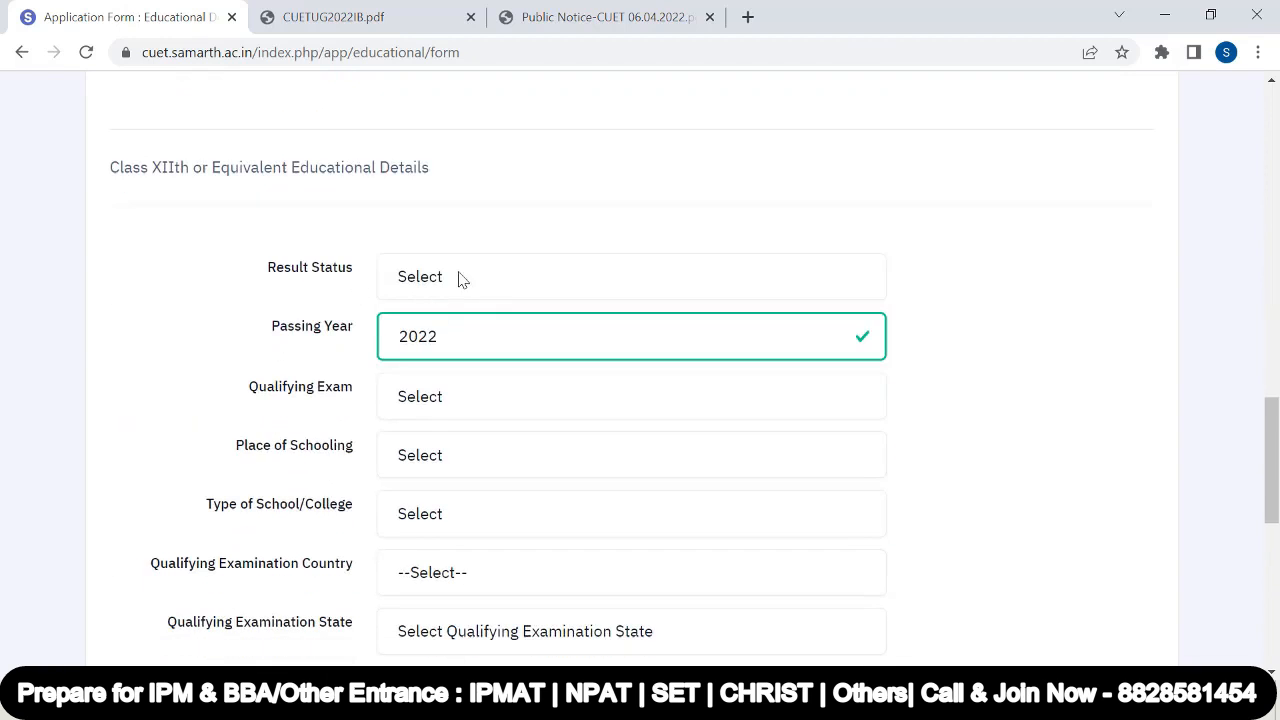
Mark the Class XII result status as Appearing
{"action": "left_click", "coordinate": [462, 279]}
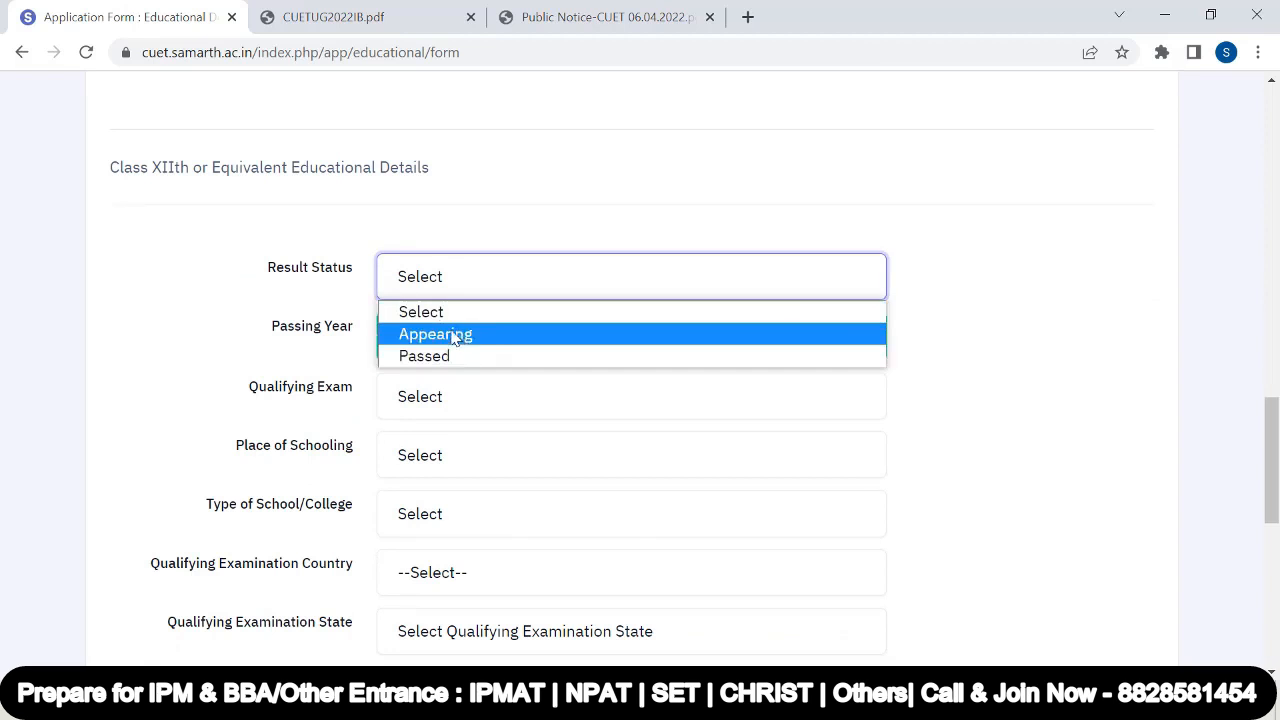
{"action": "scroll", "coordinate": [391, 220], "scroll_direction": "up", "scroll_amount": 15}
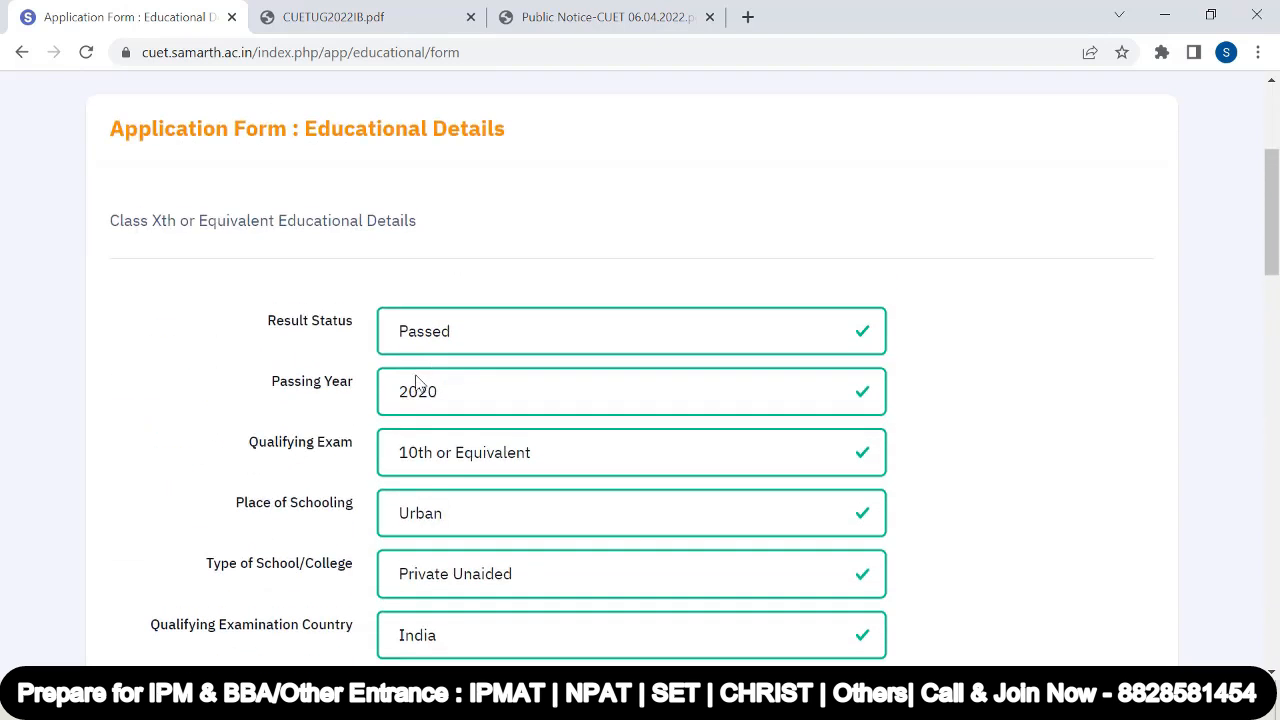
{"action": "left_click", "coordinate": [463, 398]}
{"action": "scroll", "coordinate": [271, 266], "scroll_direction": "down", "scroll_amount": 11}
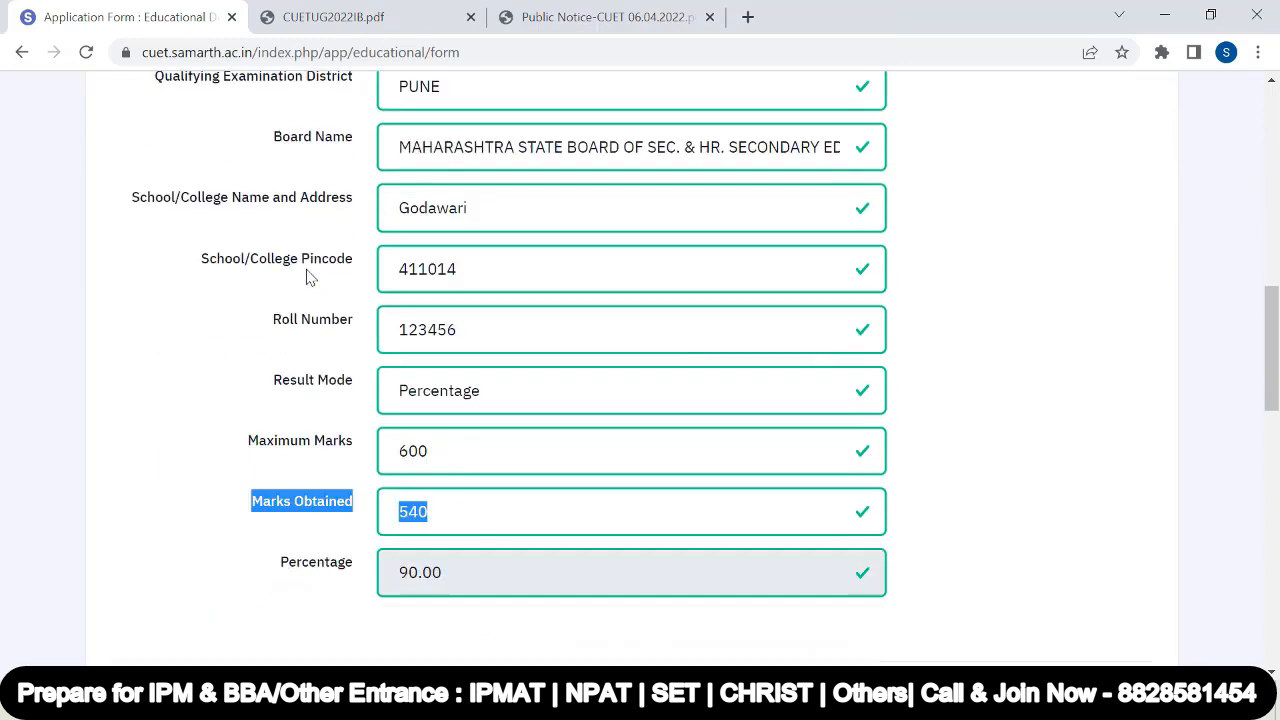
{"action": "scroll", "coordinate": [324, 285], "scroll_direction": "down", "scroll_amount": 1}
{"action": "left_click", "coordinate": [420, 386]}
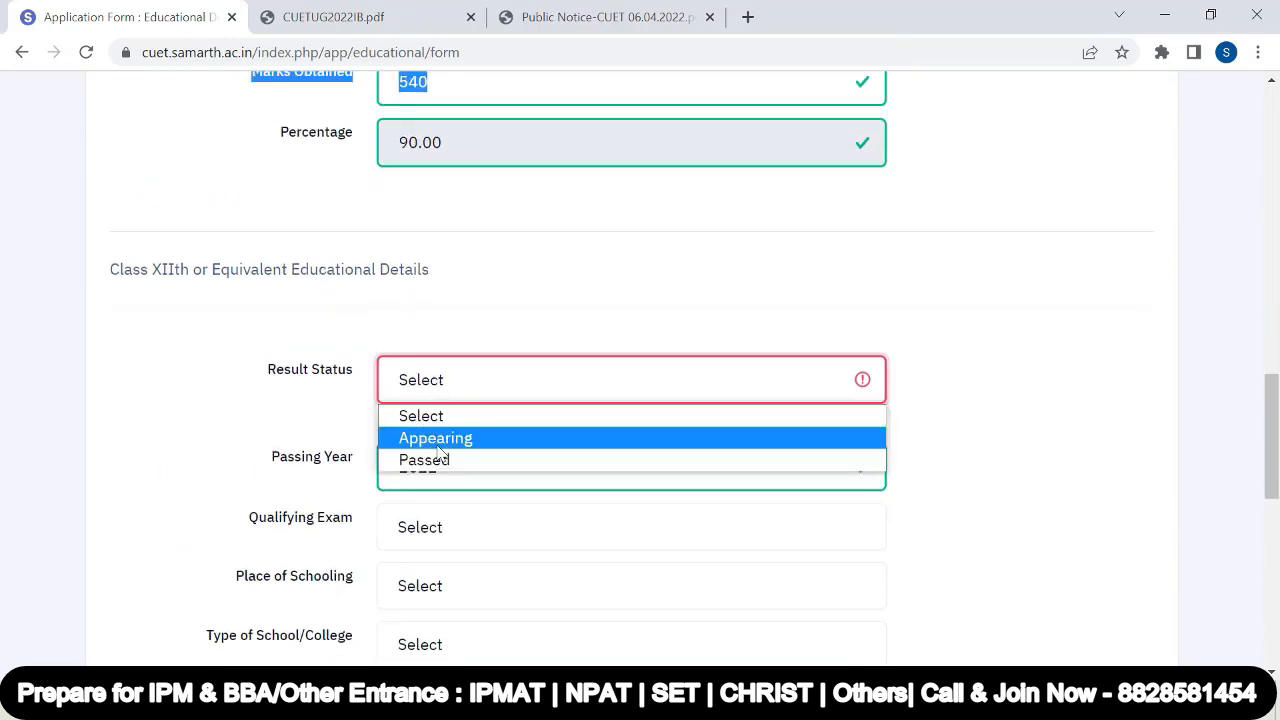
{"action": "left_click", "coordinate": [434, 437]}
Choose 12th or Equivalent as qualifying exam and Urban as place of schooling
{"action": "scroll", "coordinate": [470, 340], "scroll_direction": "down", "scroll_amount": 2}
{"action": "left_click", "coordinate": [462, 306]}
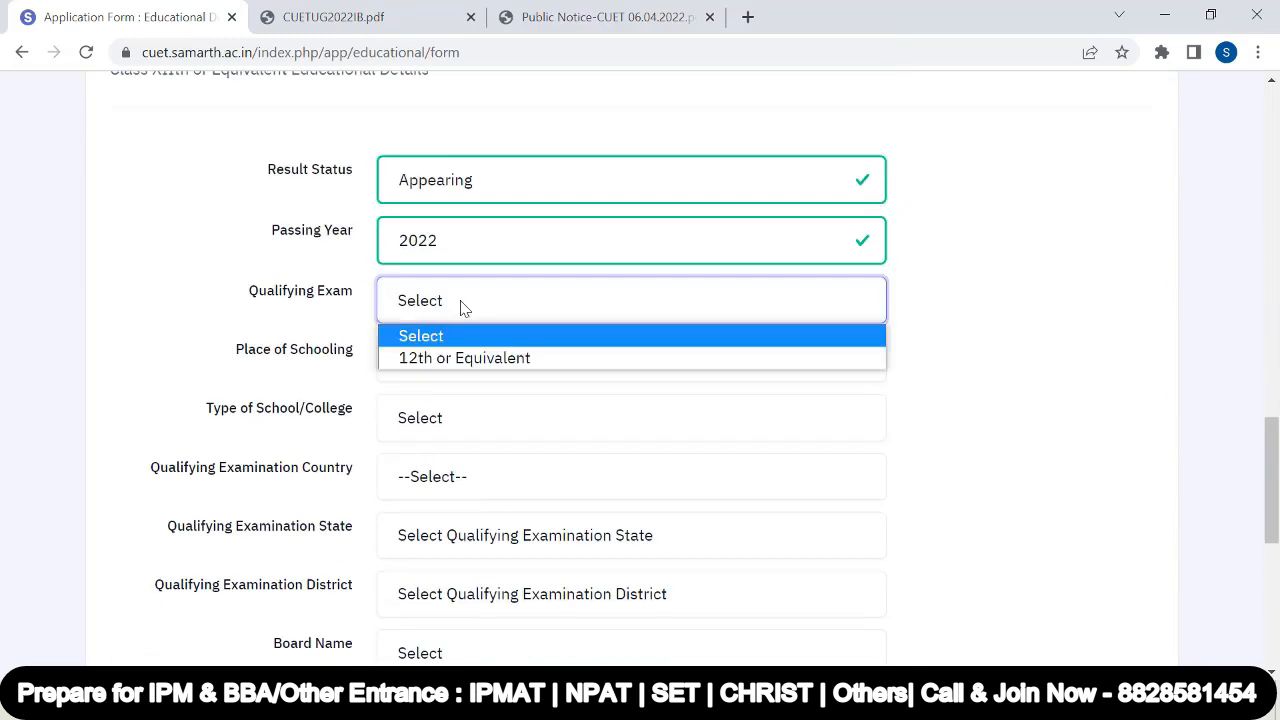
{"action": "left_click", "coordinate": [462, 357]}
{"action": "left_click", "coordinate": [452, 366]}
{"action": "left_click", "coordinate": [455, 438]}
{"action": "left_click", "coordinate": [454, 374]}
{"action": "left_click", "coordinate": [452, 420]}
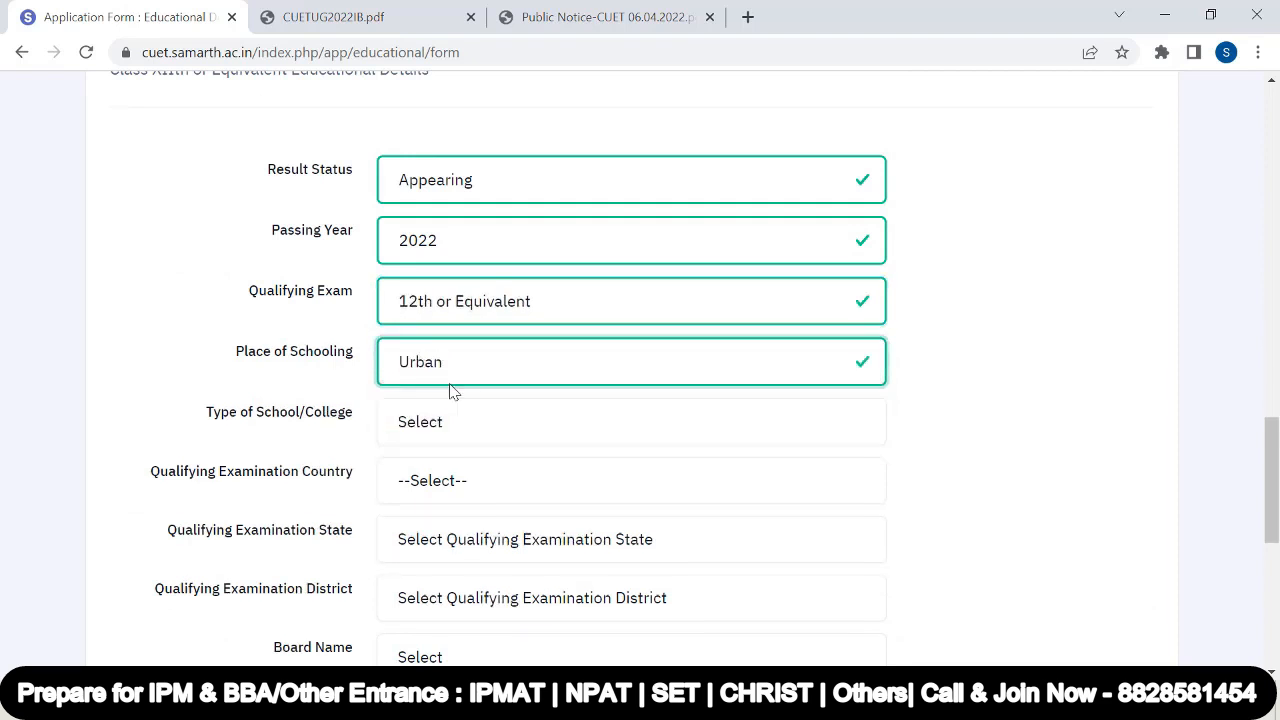
{"action": "scroll", "coordinate": [420, 340], "scroll_direction": "down", "scroll_amount": 2}
Set school type Private Unaided, country India, state Maharashtra, district Pune
{"action": "left_click", "coordinate": [452, 221]}
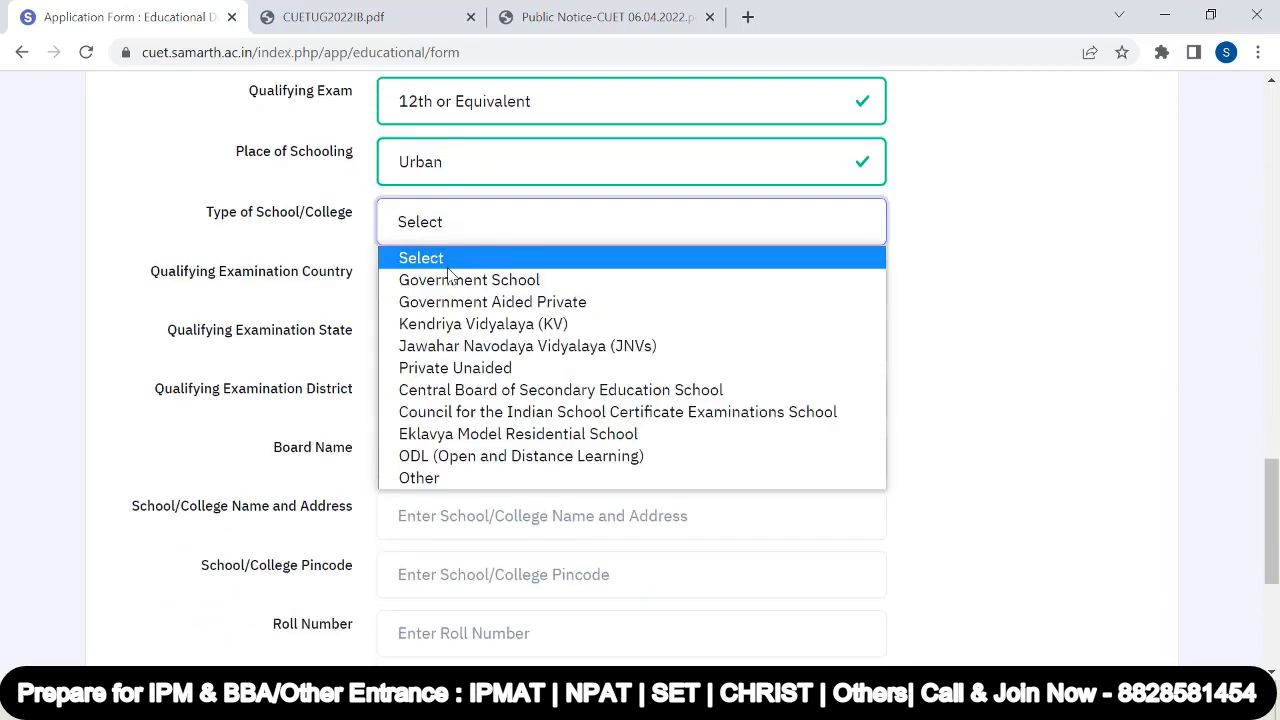
{"action": "left_click", "coordinate": [467, 375]}
{"action": "scroll", "coordinate": [366, 229], "scroll_direction": "down", "scroll_amount": 1}
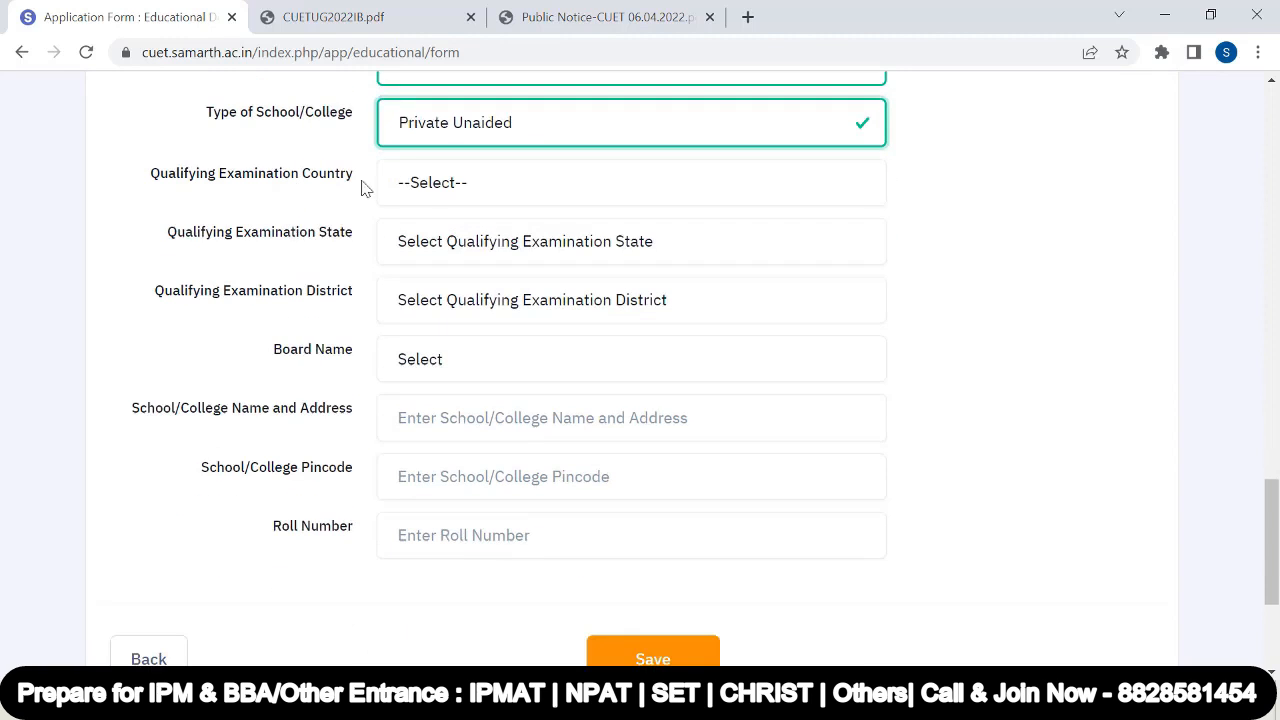
{"action": "left_click", "coordinate": [418, 190]}
{"action": "left_click", "coordinate": [423, 241]}
{"action": "left_click", "coordinate": [428, 250]}
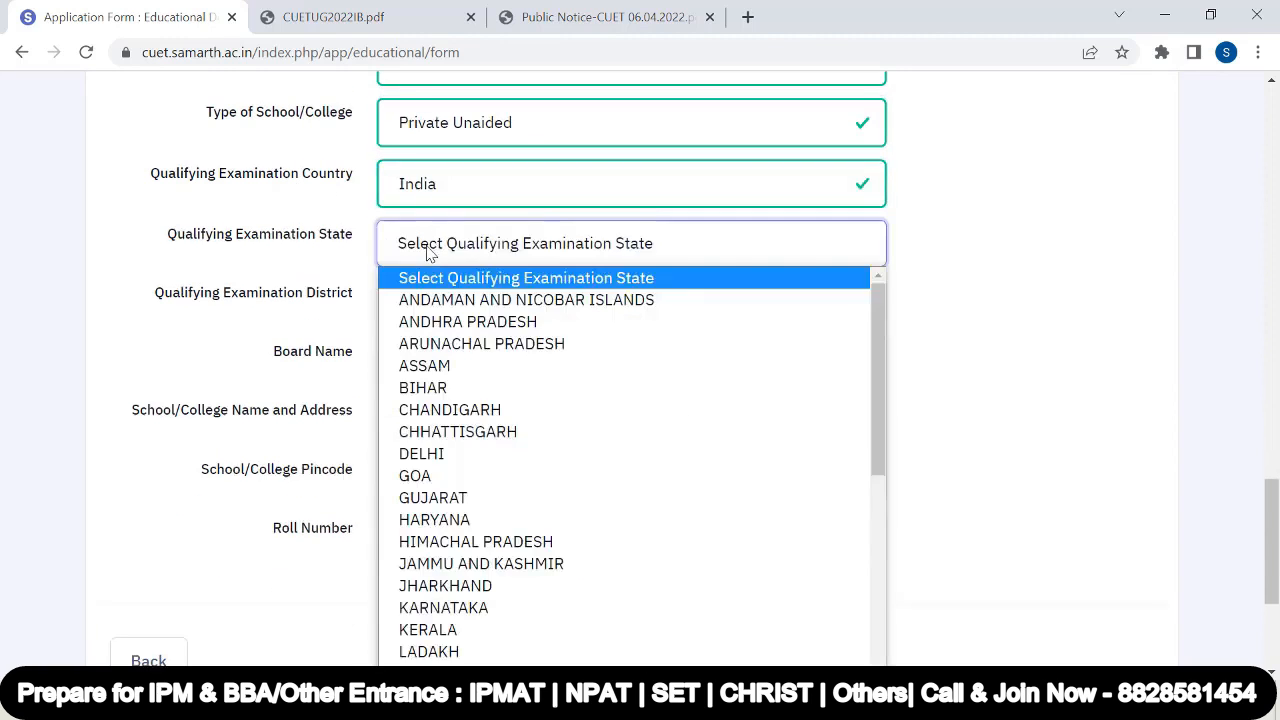
{"action": "scroll", "coordinate": [440, 600], "scroll_direction": "down", "scroll_amount": 1}
{"action": "left_click", "coordinate": [441, 653]}
{"action": "left_click", "coordinate": [441, 312]}
{"action": "left_click", "coordinate": [437, 384]}
{"action": "left_click", "coordinate": [422, 369]}
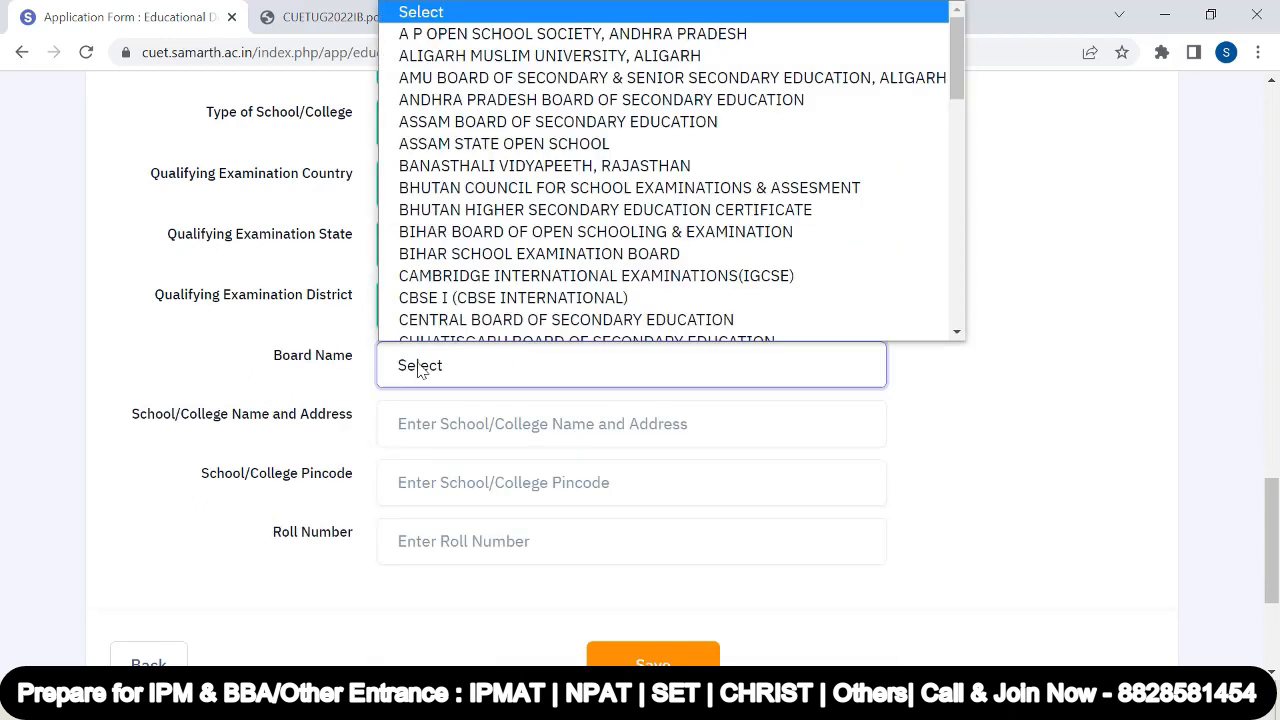
Enter Class XII school Godawari, pincode 411014 and the roll number
{"action": "left_click", "coordinate": [467, 230]}
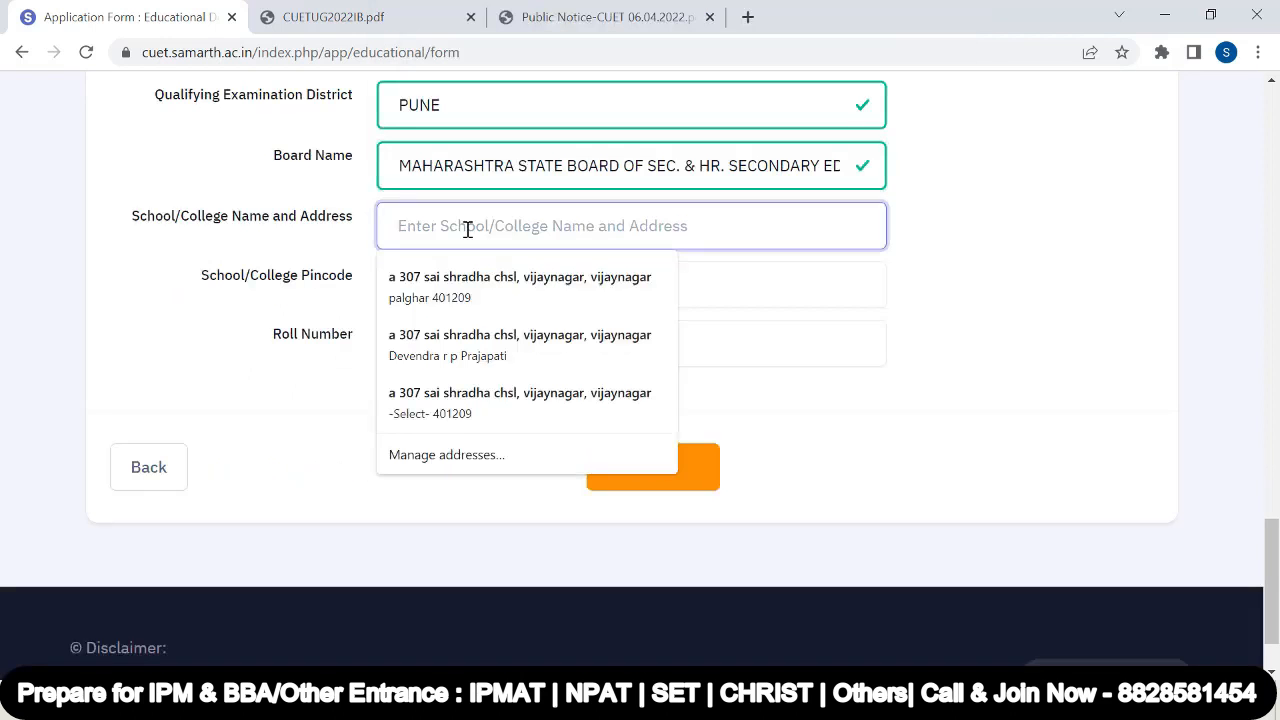
{"action": "type", "text": "Godawari"}
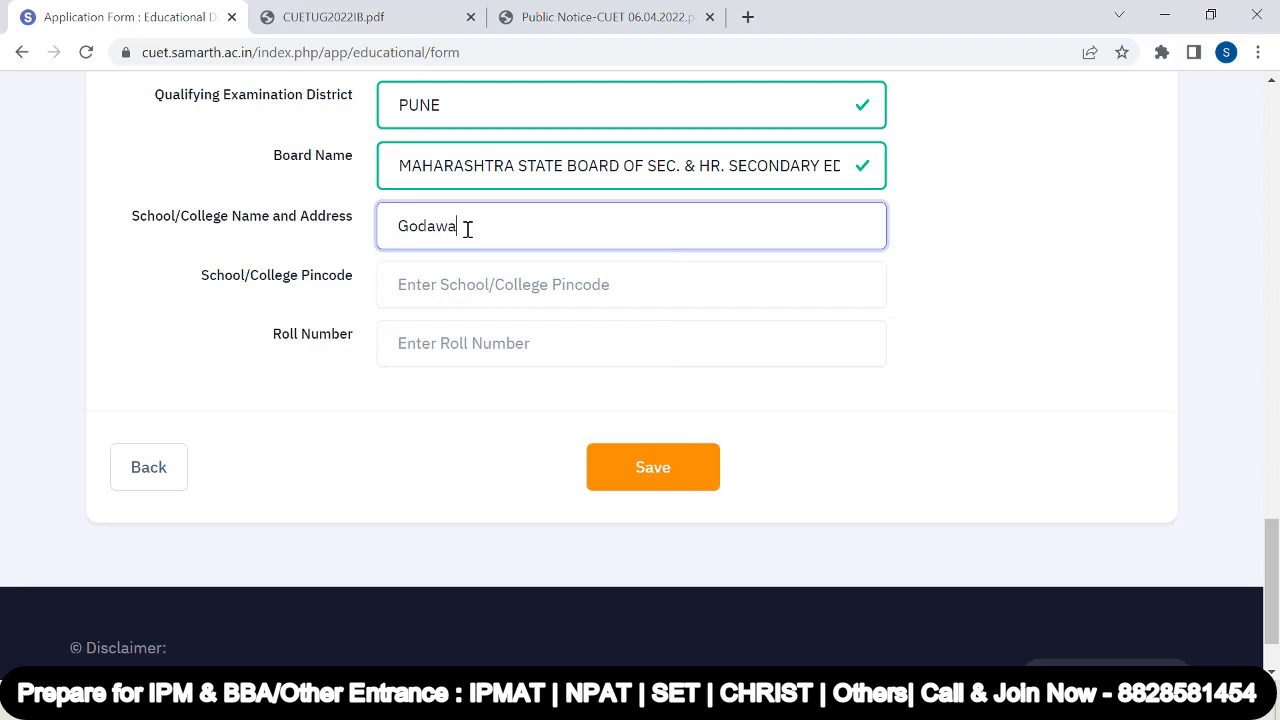
{"action": "left_click", "coordinate": [466, 299]}
{"action": "type", "text": "4"}
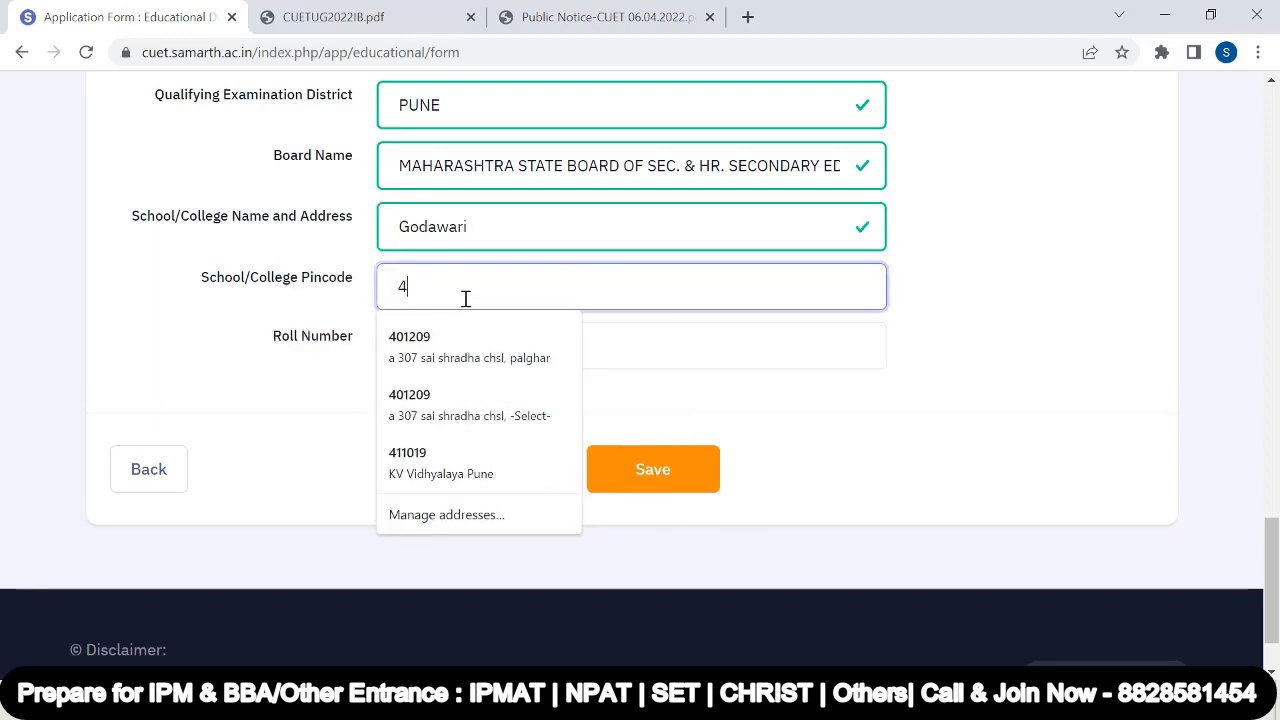
{"action": "type", "text": "11014"}
{"action": "left_click", "coordinate": [428, 348]}
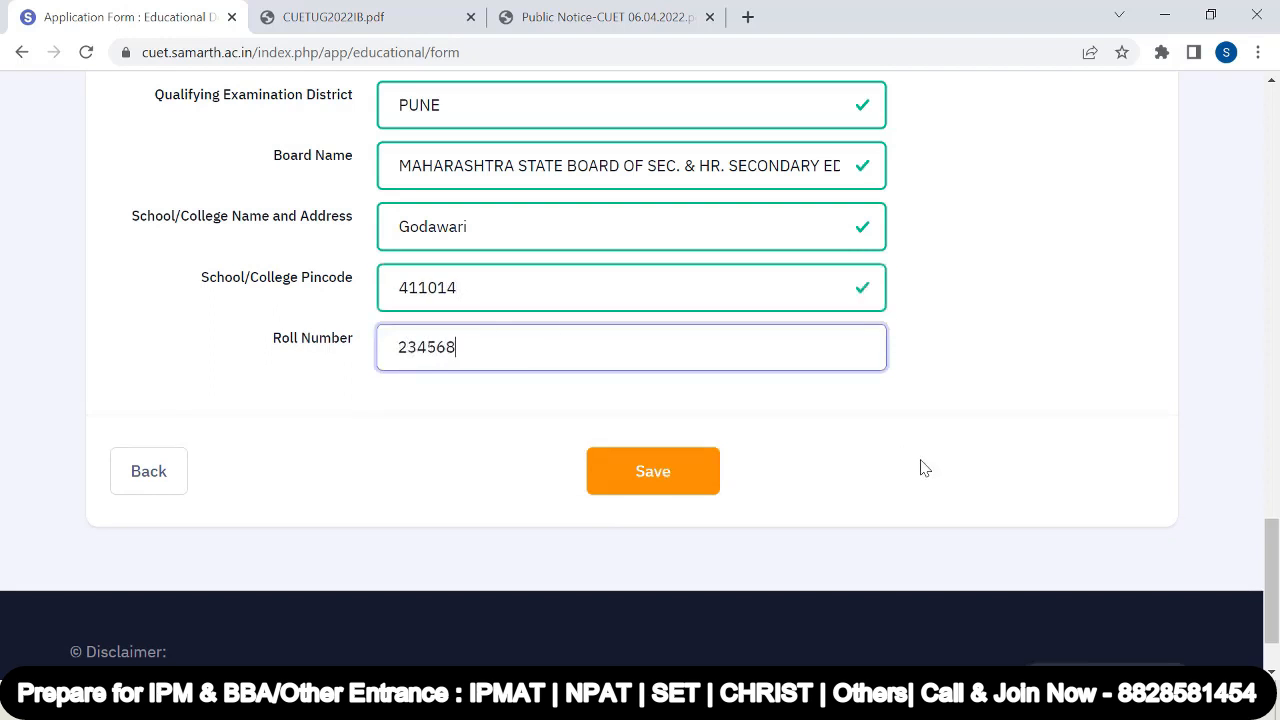
Save the educational details and decline the browser's address-saving offer
{"action": "left_click", "coordinate": [684, 482]}
{"action": "left_click", "coordinate": [1075, 337]}
{"action": "scroll", "coordinate": [830, 352], "scroll_direction": "down", "scroll_amount": 10}
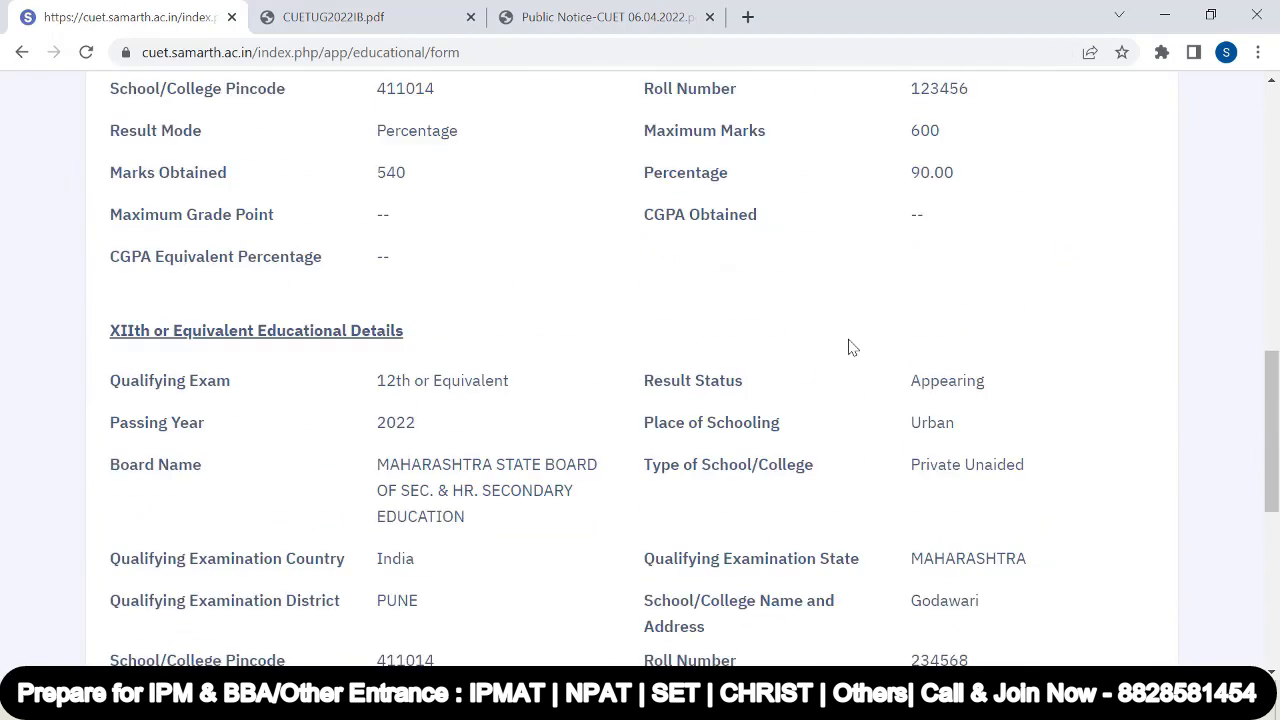
{"action": "scroll", "coordinate": [848, 347], "scroll_direction": "down", "scroll_amount": 5}
{"action": "left_click", "coordinate": [574, 386]}
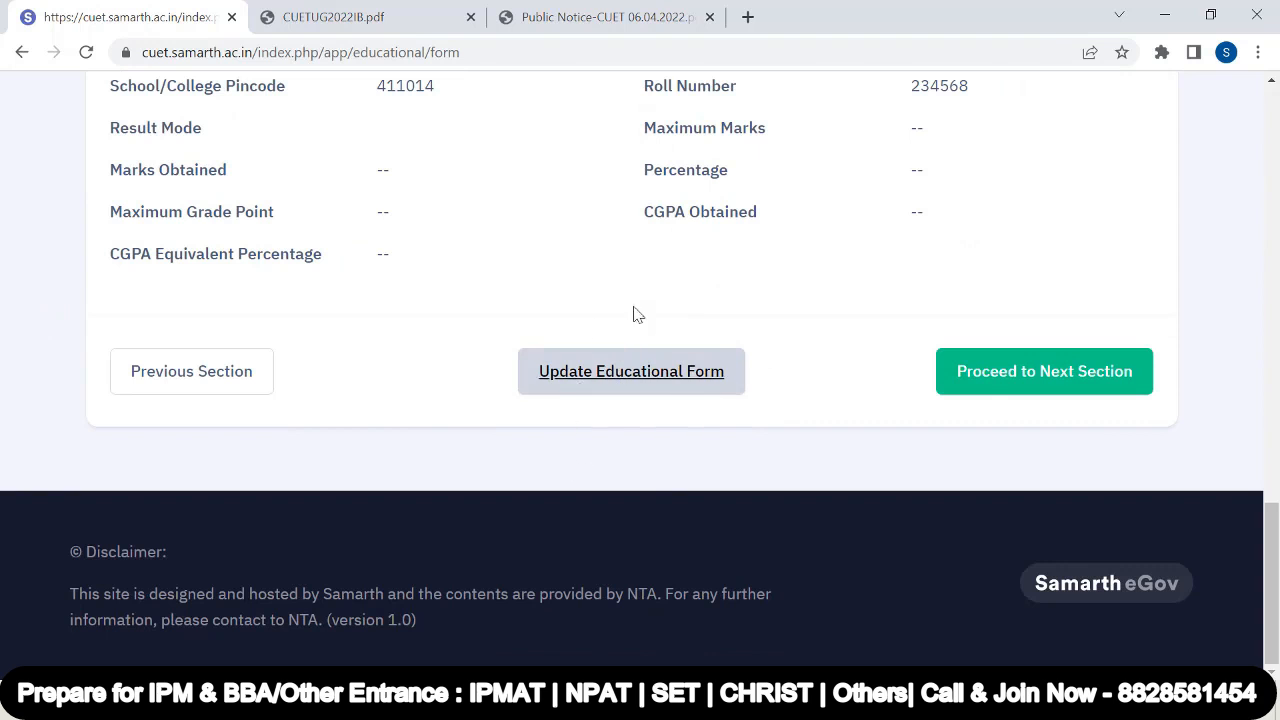
Proceed to University / Programme Selection and highlight its heading and the one-university warning
{"action": "left_click", "coordinate": [1010, 388]}
{"action": "scroll", "coordinate": [420, 260], "scroll_direction": "down", "scroll_amount": 2}
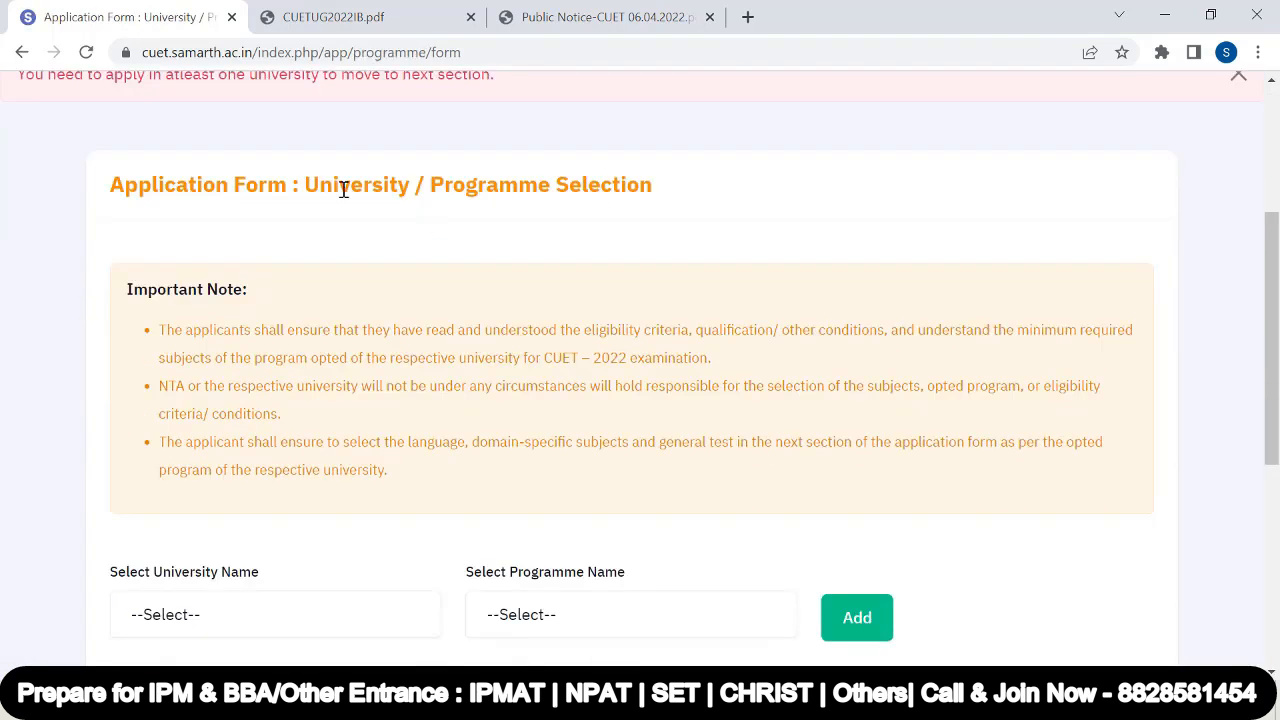
{"action": "left_click_drag", "start_coordinate": [320, 181], "coordinate": [745, 204]}
{"action": "left_click", "coordinate": [718, 220]}
{"action": "scroll", "coordinate": [729, 292], "scroll_direction": "up", "scroll_amount": 1}
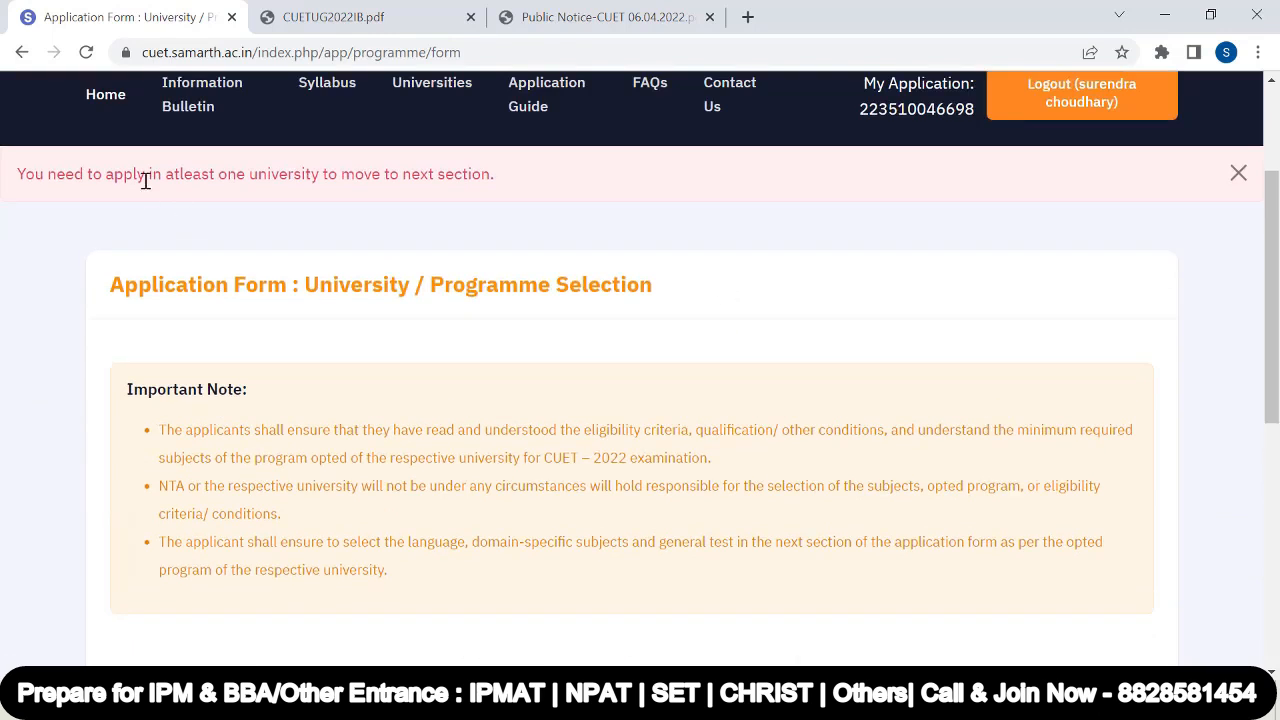
{"action": "left_click_drag", "start_coordinate": [163, 176], "coordinate": [537, 186]}
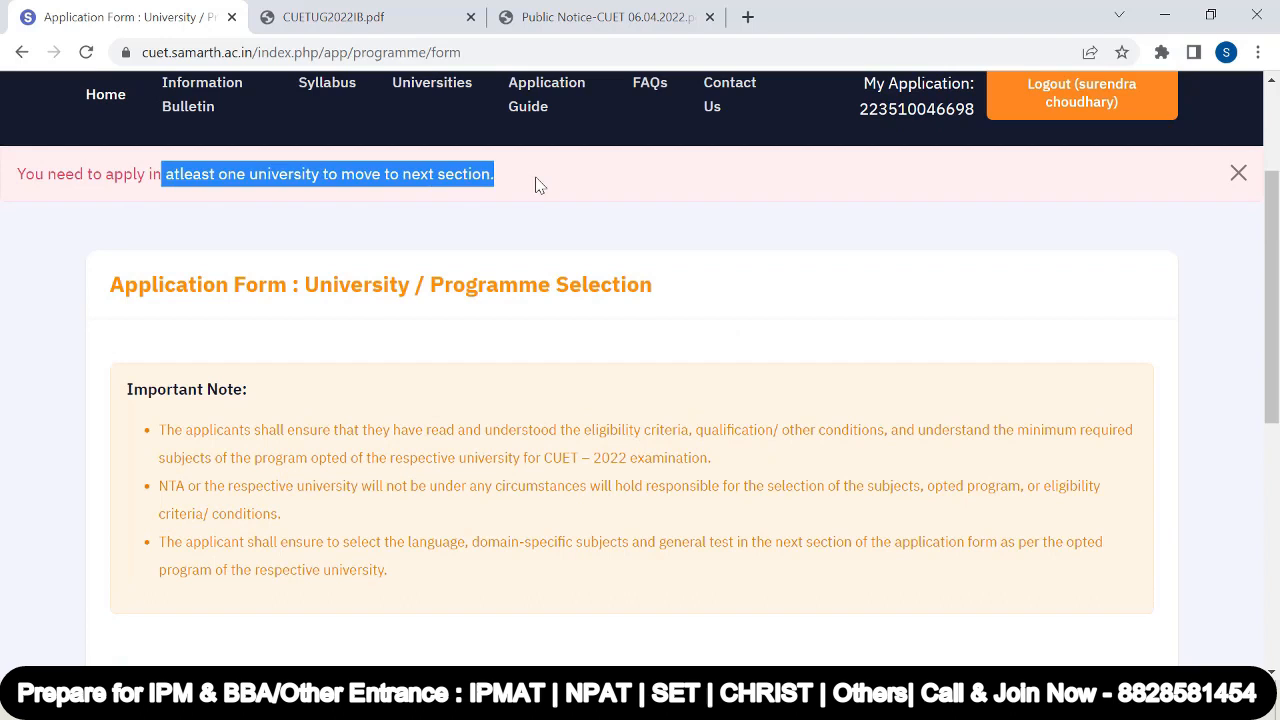
{"action": "left_click", "coordinate": [443, 220]}
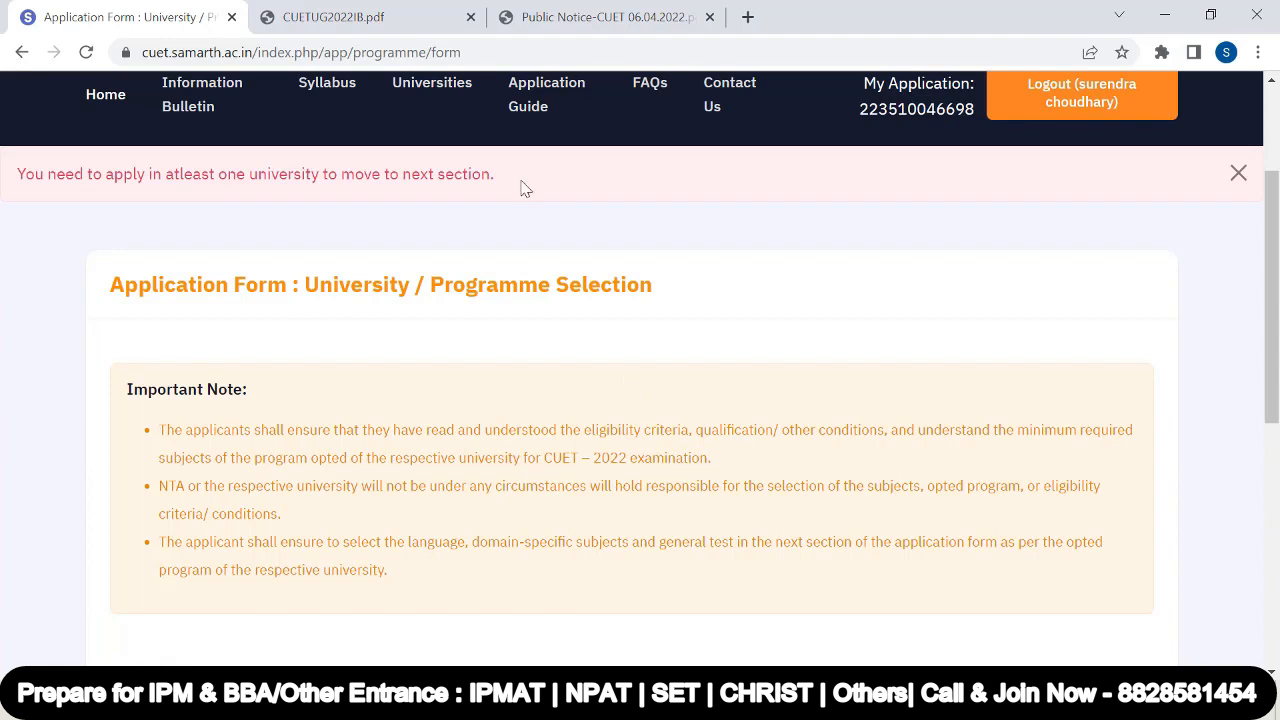
{"action": "scroll", "coordinate": [520, 188], "scroll_direction": "up", "scroll_amount": 2}
Open the participating universities list in a new tab and select Banaras Hindu University
{"action": "right_click", "coordinate": [450, 287]}
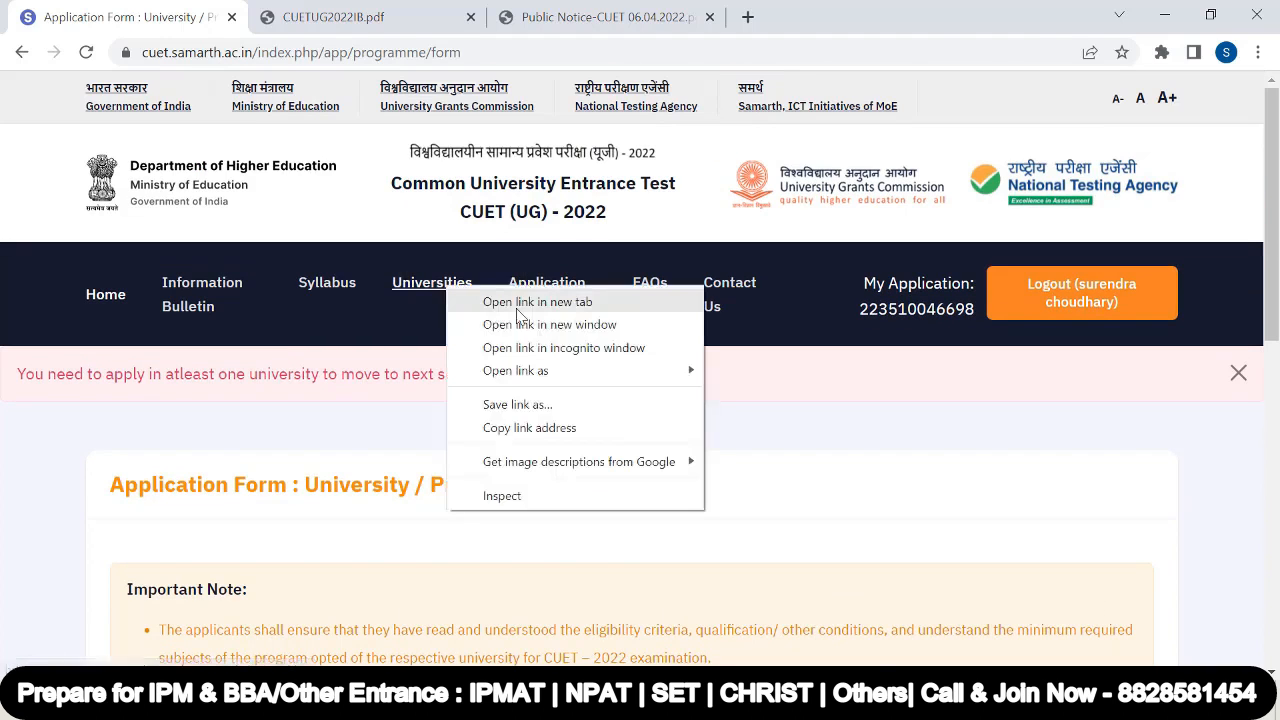
{"action": "left_click", "coordinate": [522, 302]}
{"action": "left_click", "coordinate": [655, 10]}
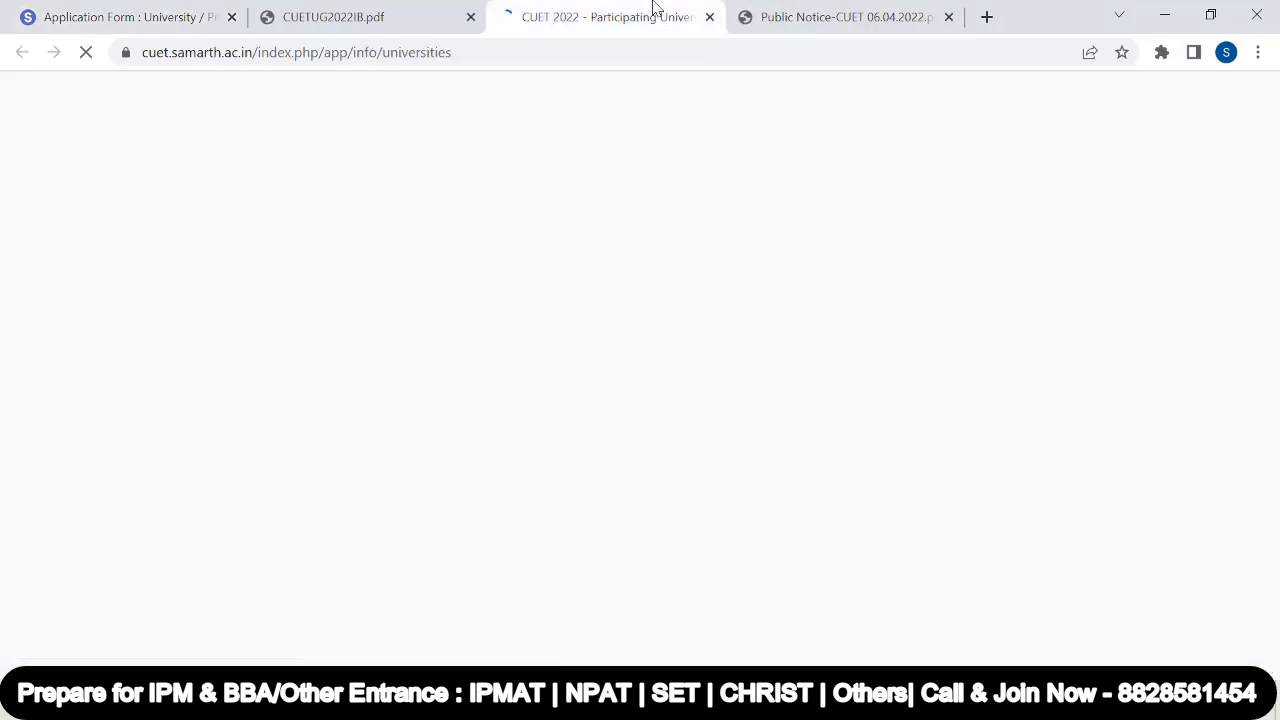
{"action": "scroll", "coordinate": [434, 303], "scroll_direction": "down", "scroll_amount": 2}
{"action": "left_click", "coordinate": [380, 340]}
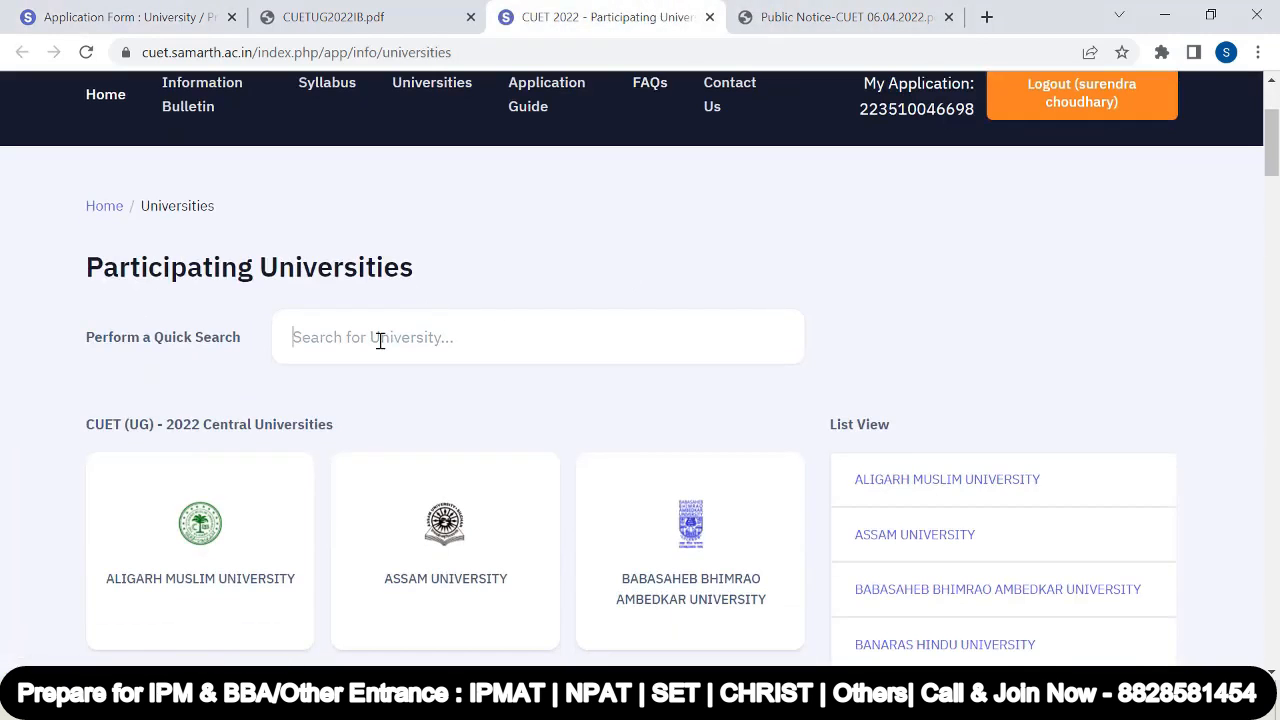
{"action": "scroll", "coordinate": [380, 340], "scroll_direction": "down", "scroll_amount": 3}
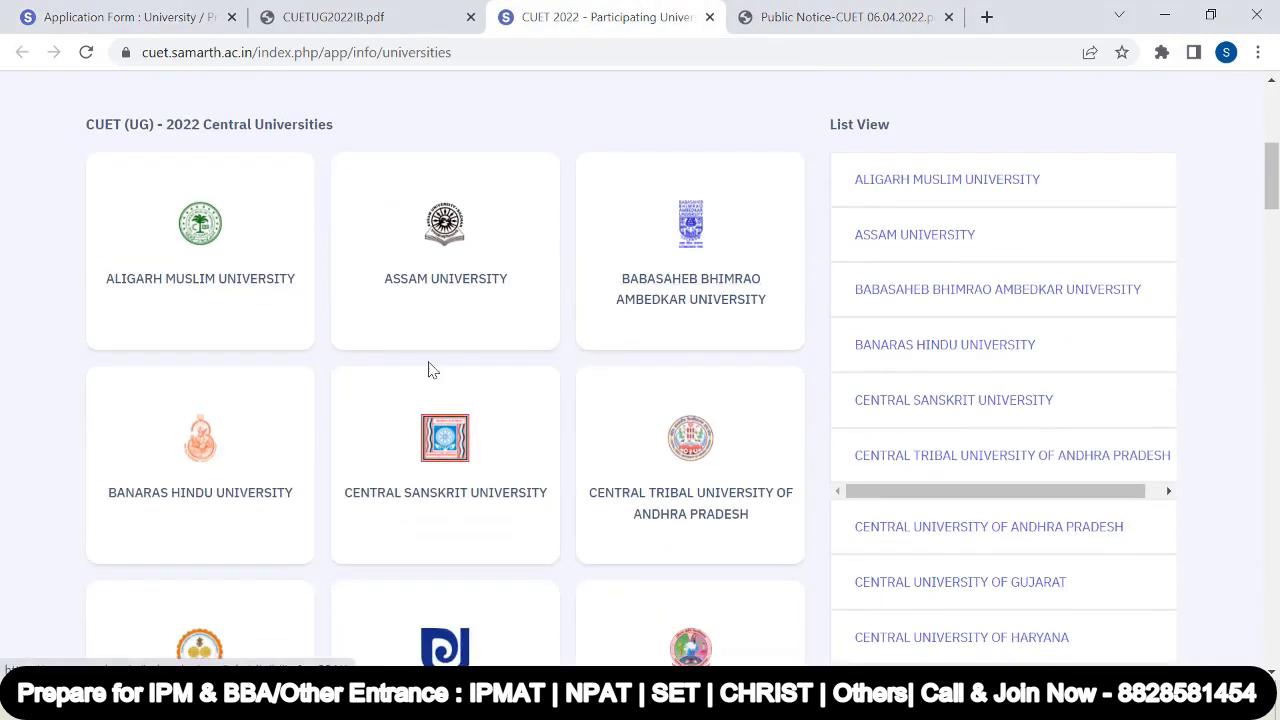
{"action": "scroll", "coordinate": [430, 370], "scroll_direction": "down", "scroll_amount": 1}
{"action": "left_click", "coordinate": [205, 393]}
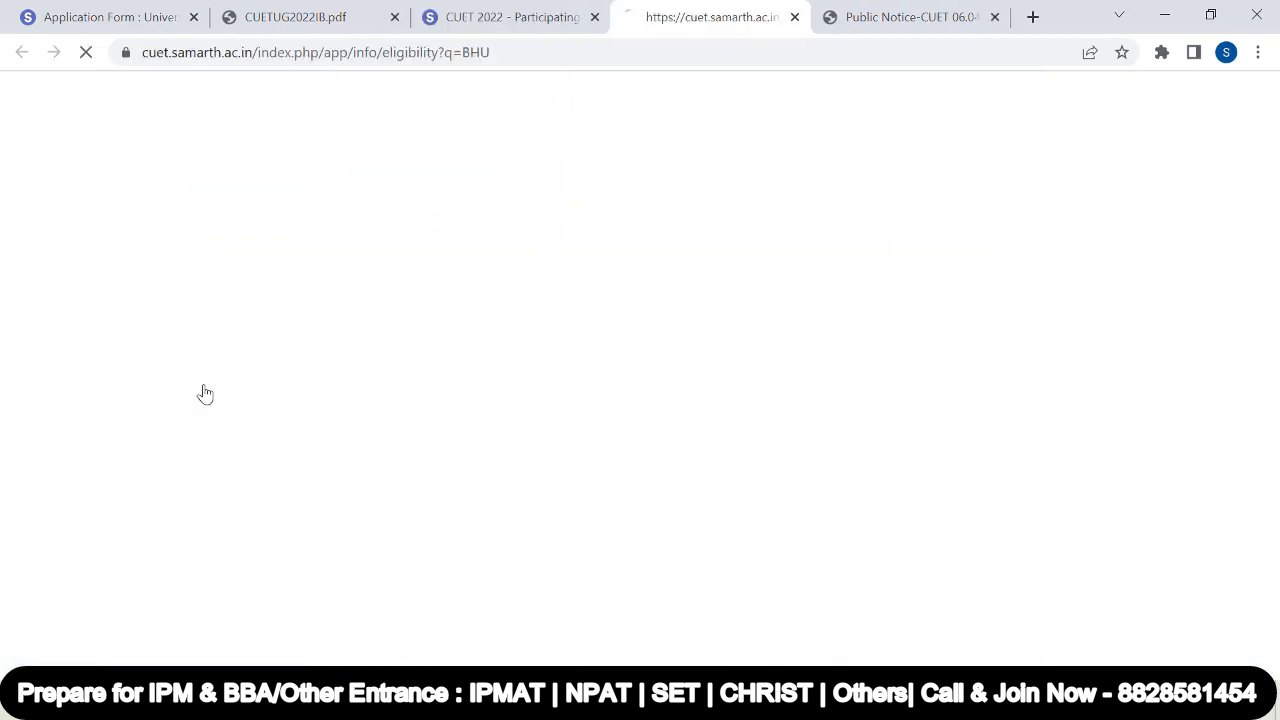
Review BHU's B. A. (Hons) Social Sciences programme and its eligibility criteria
{"action": "scroll", "coordinate": [531, 284], "scroll_direction": "down", "scroll_amount": 3}
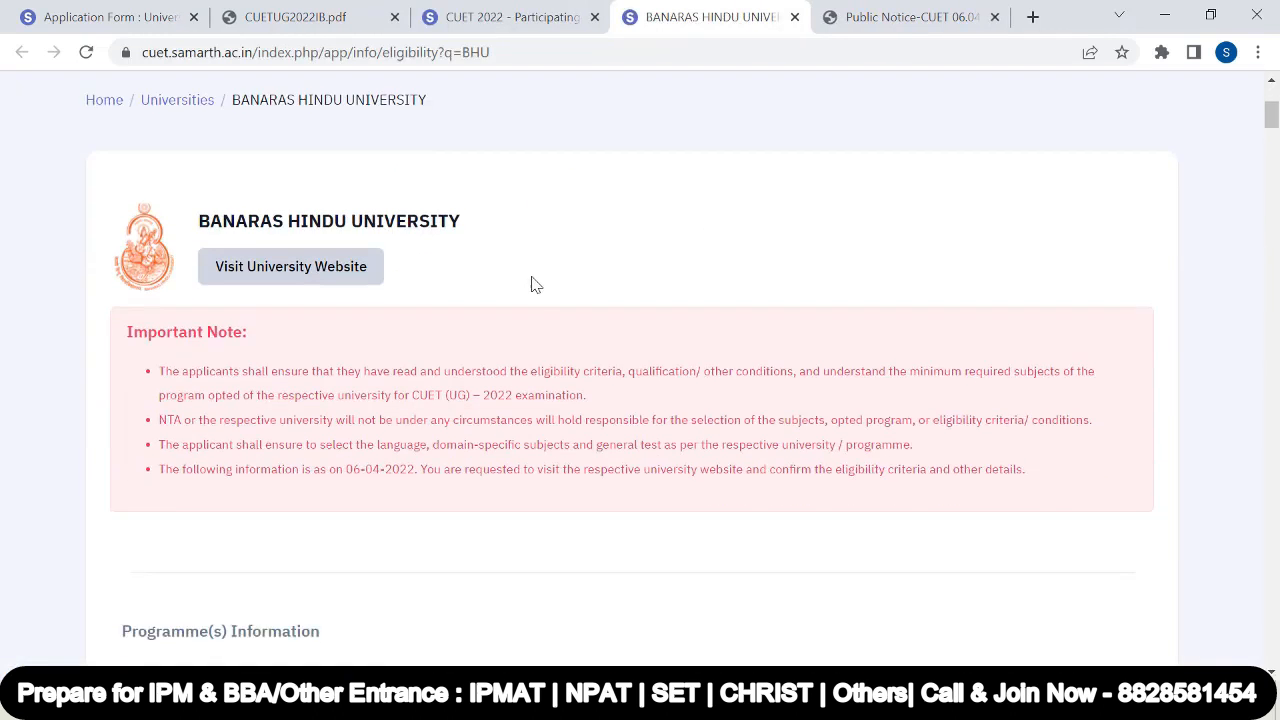
{"action": "scroll", "coordinate": [531, 284], "scroll_direction": "down", "scroll_amount": 4}
{"action": "scroll", "coordinate": [534, 284], "scroll_direction": "down", "scroll_amount": 1}
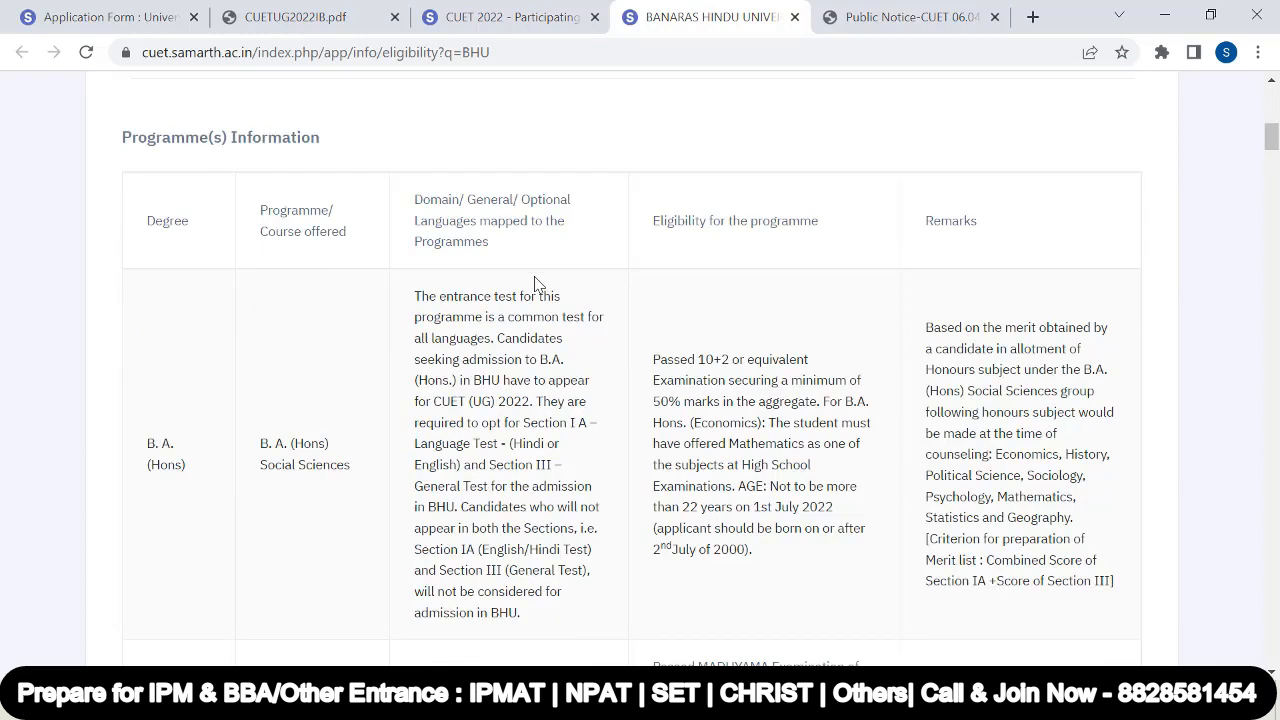
{"action": "left_click_drag", "start_coordinate": [147, 447], "coordinate": [174, 443]}
{"action": "left_click_drag", "start_coordinate": [258, 442], "coordinate": [366, 480]}
{"action": "left_click", "coordinate": [412, 229]}
{"action": "scroll", "coordinate": [506, 365], "scroll_direction": "down", "scroll_amount": 2}
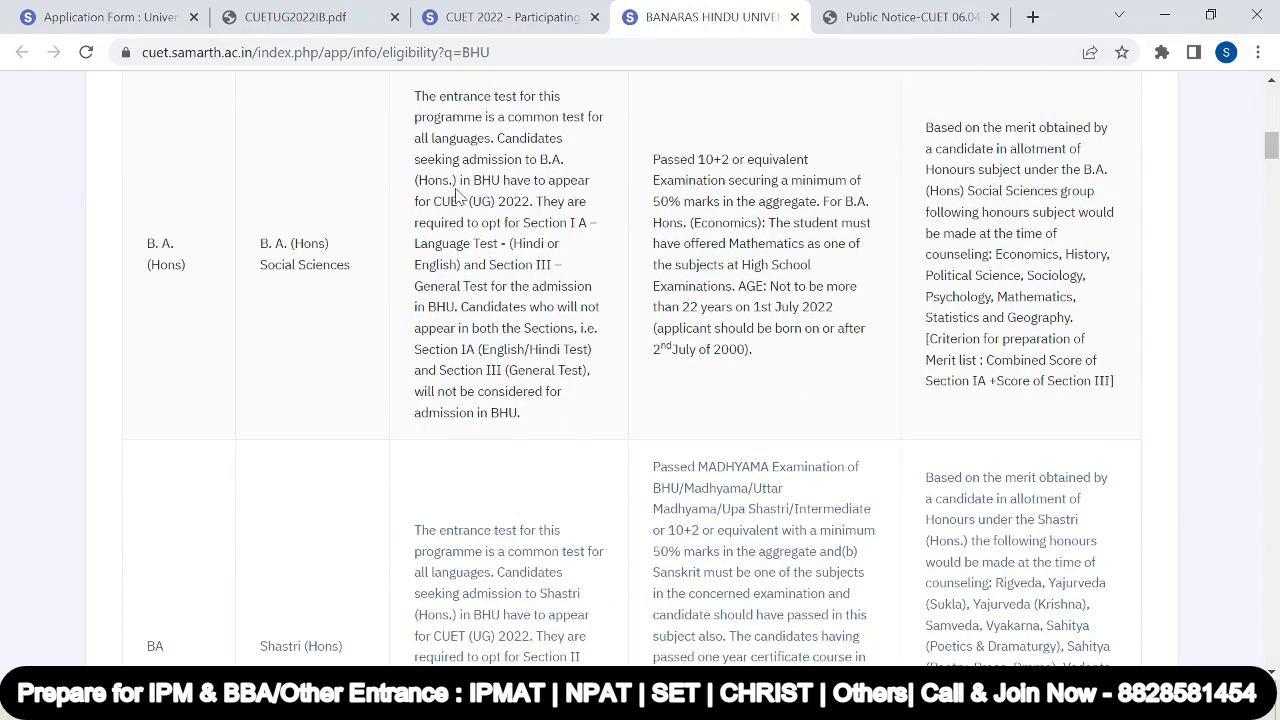
{"action": "left_click_drag", "start_coordinate": [428, 97], "coordinate": [687, 309]}
{"action": "left_click_drag", "start_coordinate": [652, 162], "coordinate": [838, 376]}
{"action": "left_click", "coordinate": [869, 354]}
{"action": "scroll", "coordinate": [869, 354], "scroll_direction": "up", "scroll_amount": 2}
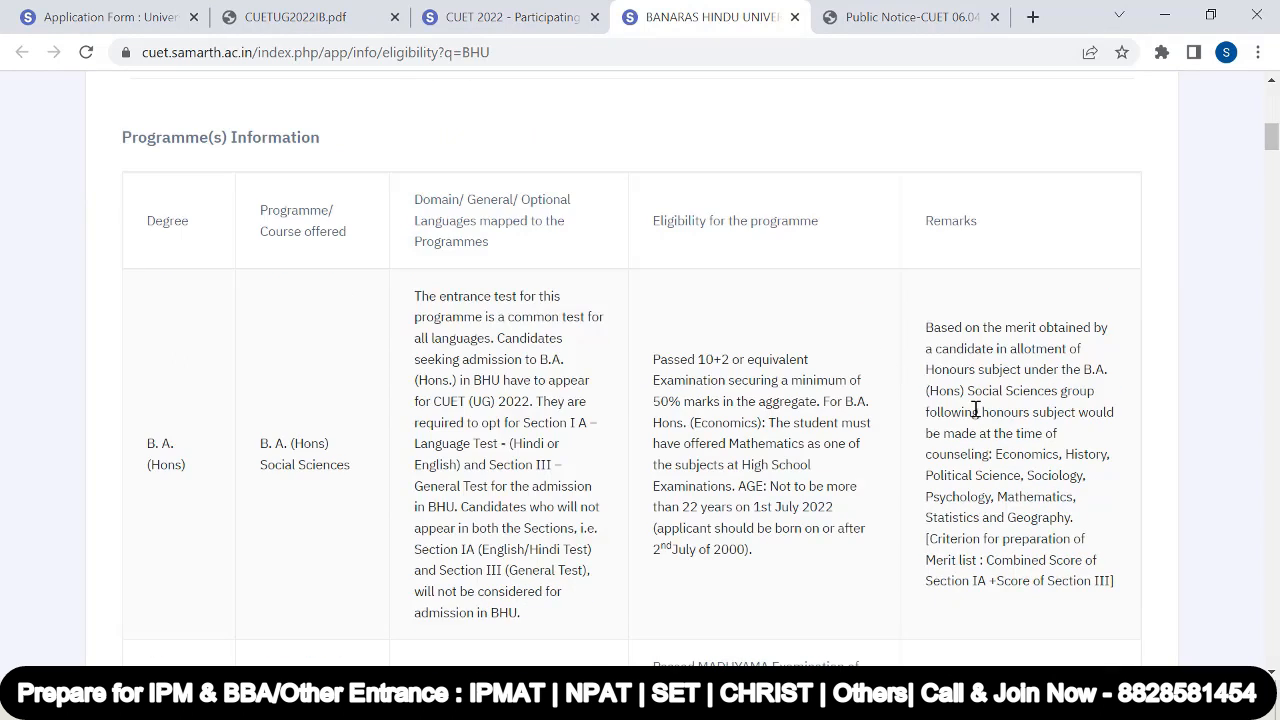
{"action": "scroll", "coordinate": [928, 323], "scroll_direction": "down", "scroll_amount": 1}
{"action": "scroll", "coordinate": [590, 330], "scroll_direction": "down", "scroll_amount": 12}
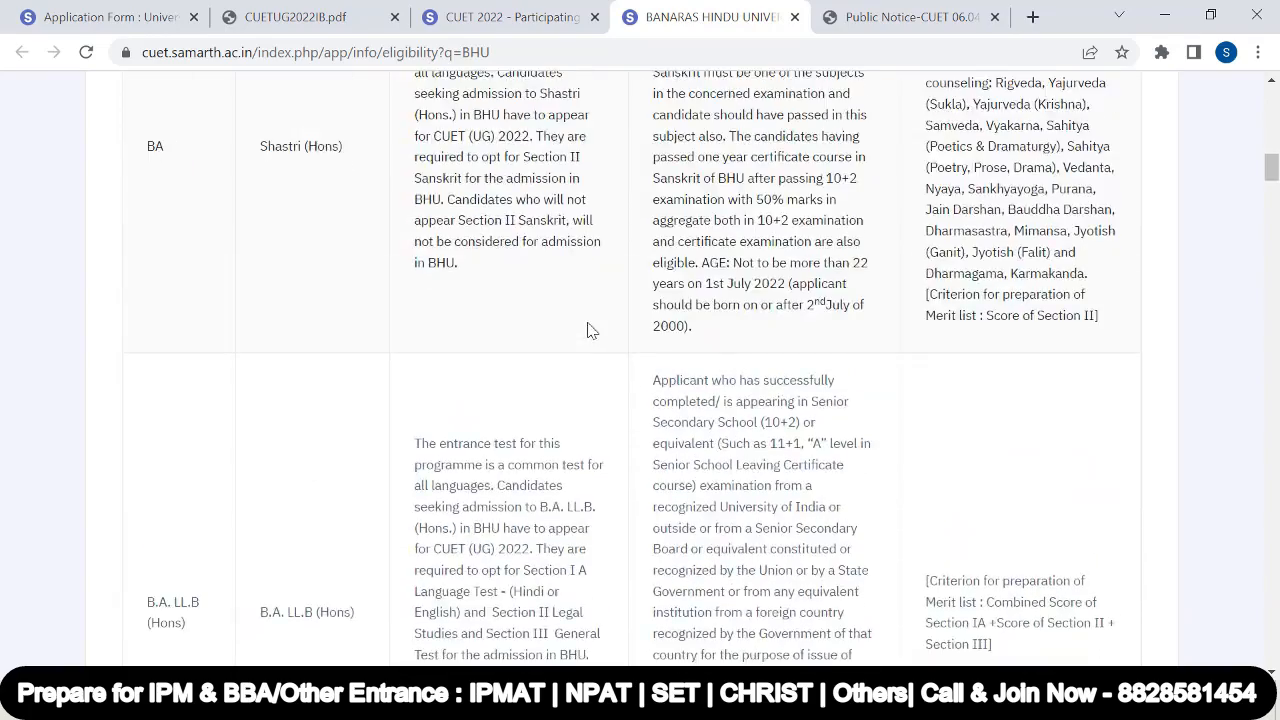
{"action": "scroll", "coordinate": [592, 330], "scroll_direction": "down", "scroll_amount": 8}
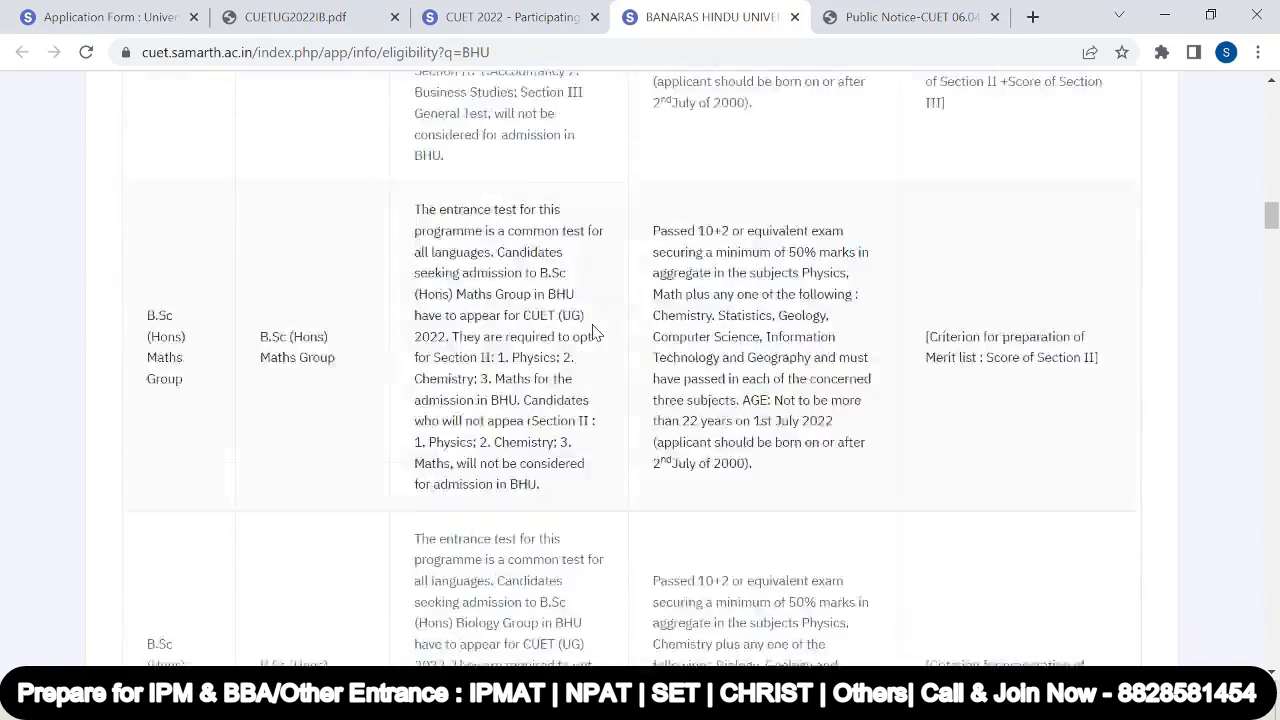
Close the Banaras Hindu University tab and scroll through the universities list
{"action": "key", "text": "ctrl+w"}
{"action": "scroll", "coordinate": [485, 331], "scroll_direction": "down", "scroll_amount": 5}
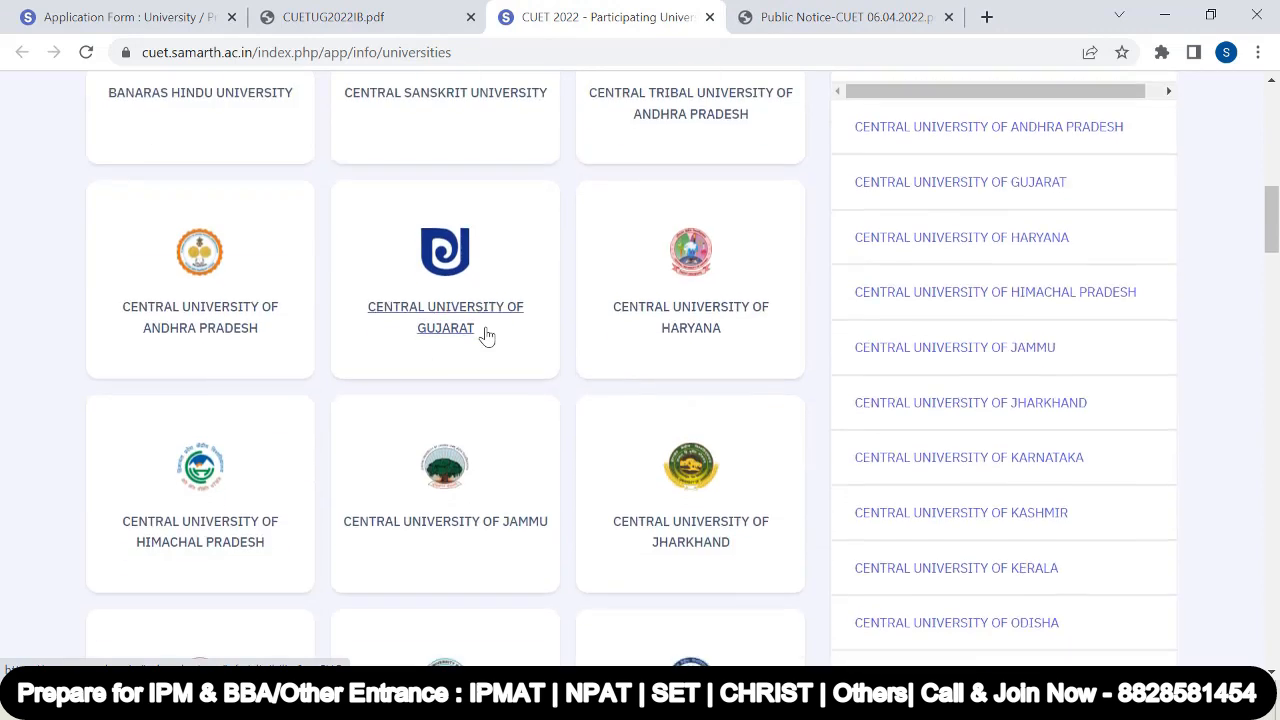
{"action": "scroll", "coordinate": [485, 337], "scroll_direction": "down", "scroll_amount": 8}
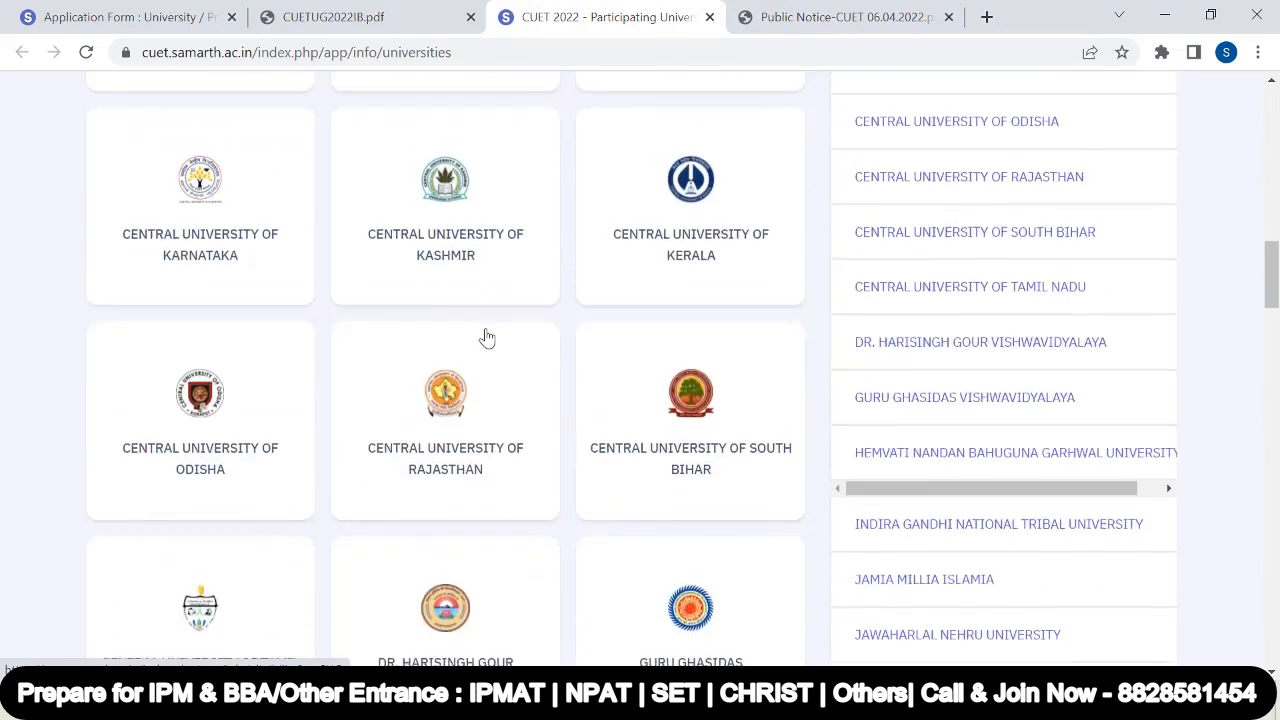
{"action": "scroll", "coordinate": [487, 338], "scroll_direction": "down", "scroll_amount": 5}
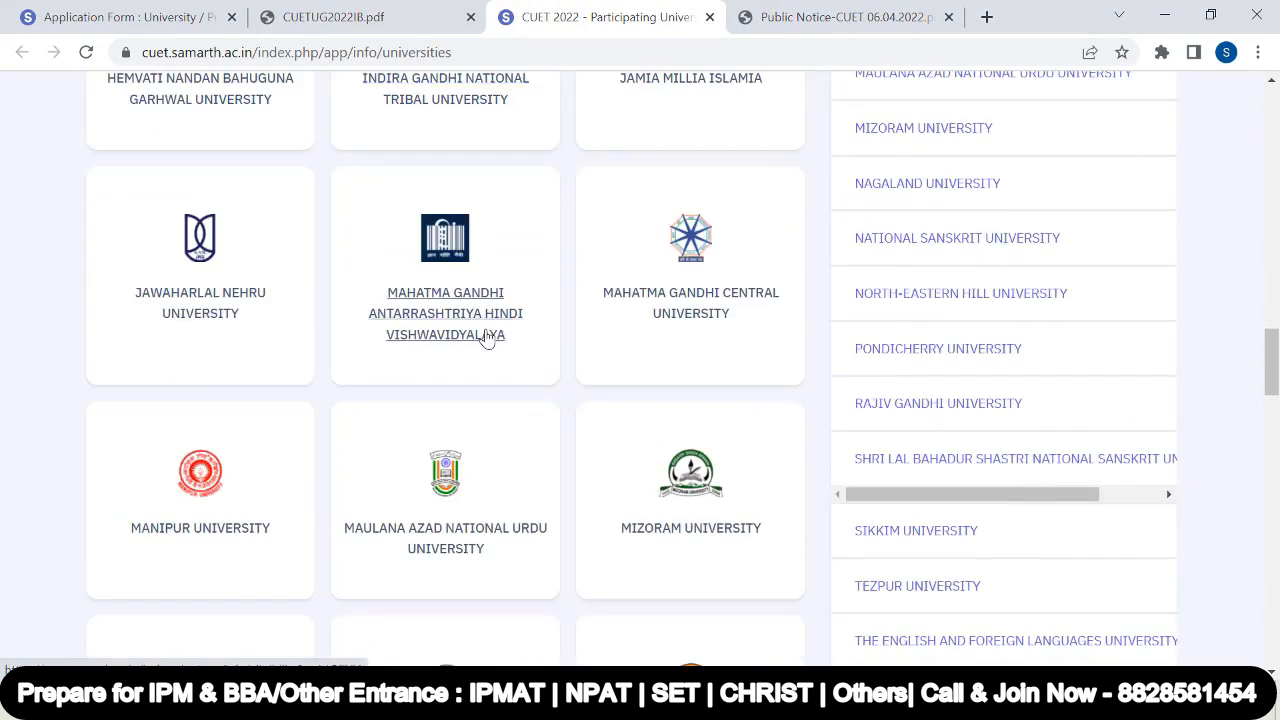
{"action": "scroll", "coordinate": [487, 338], "scroll_direction": "down", "scroll_amount": 5}
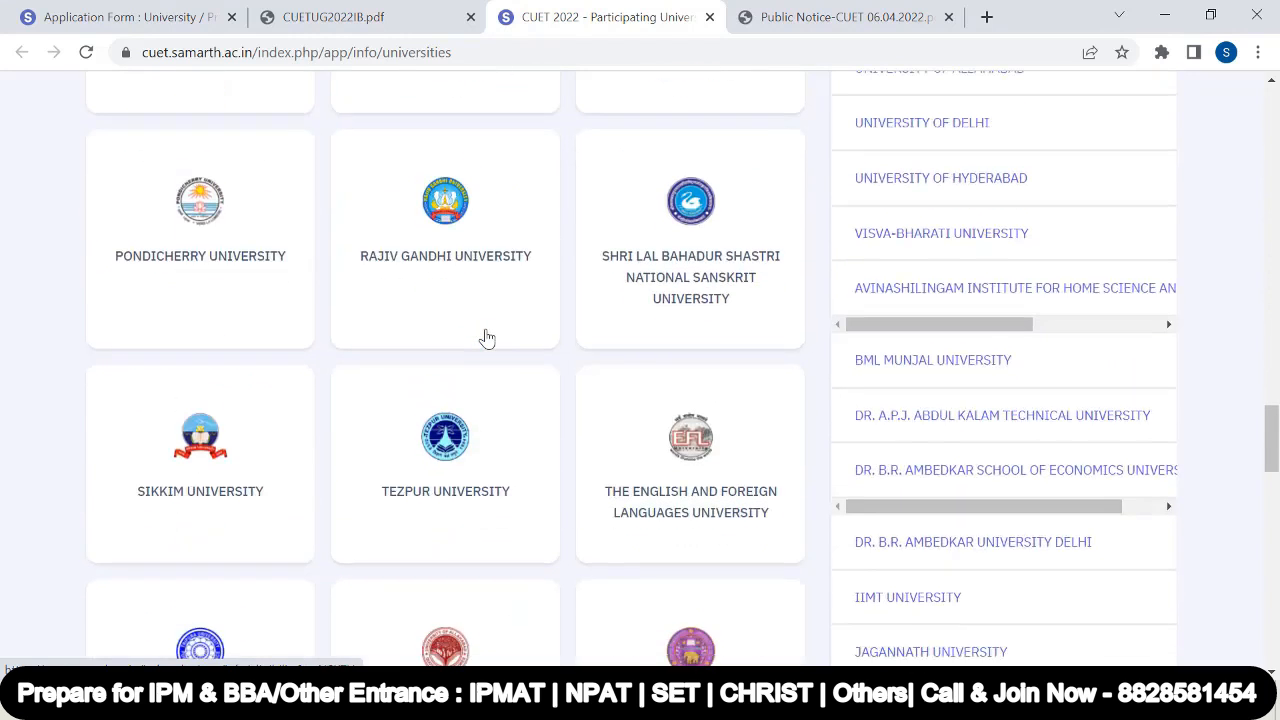
{"action": "scroll", "coordinate": [485, 337], "scroll_direction": "down", "scroll_amount": 2}
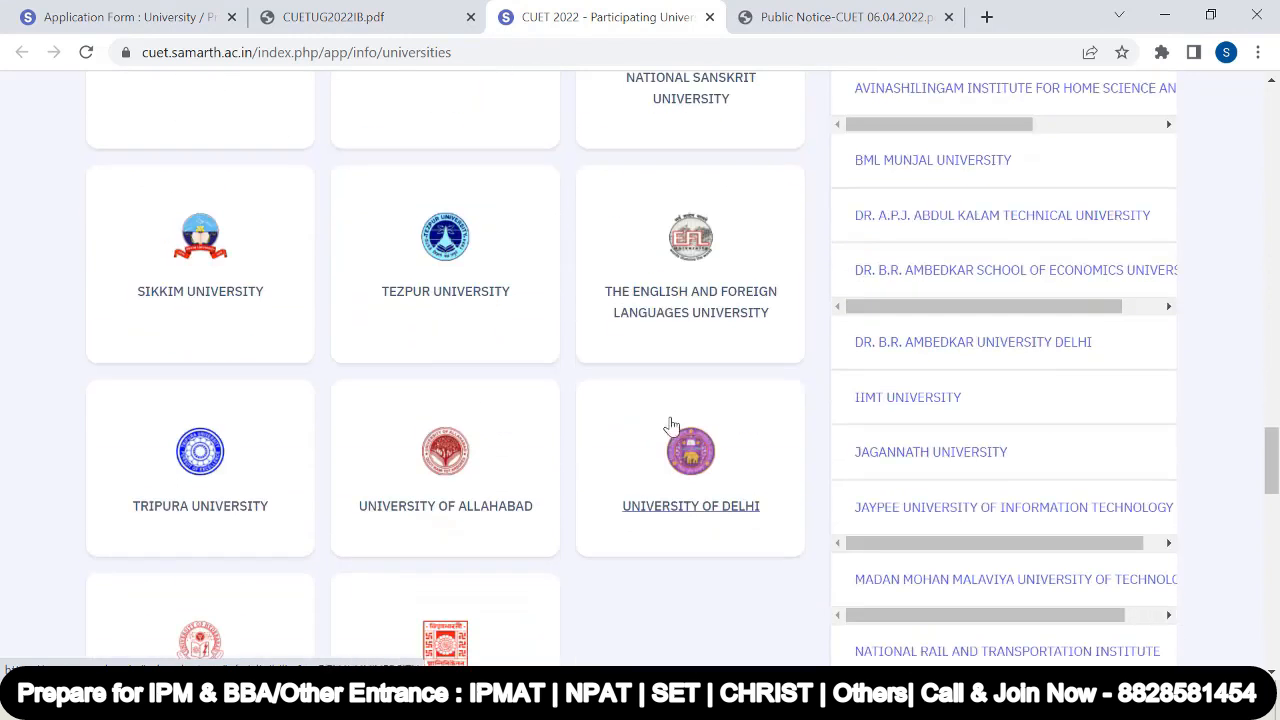
Open University of Delhi and highlight B.Sc. (Hons.) Anthropology's Physics, Chemistry, Biology and 30% language requirement
{"action": "left_click", "coordinate": [686, 506]}
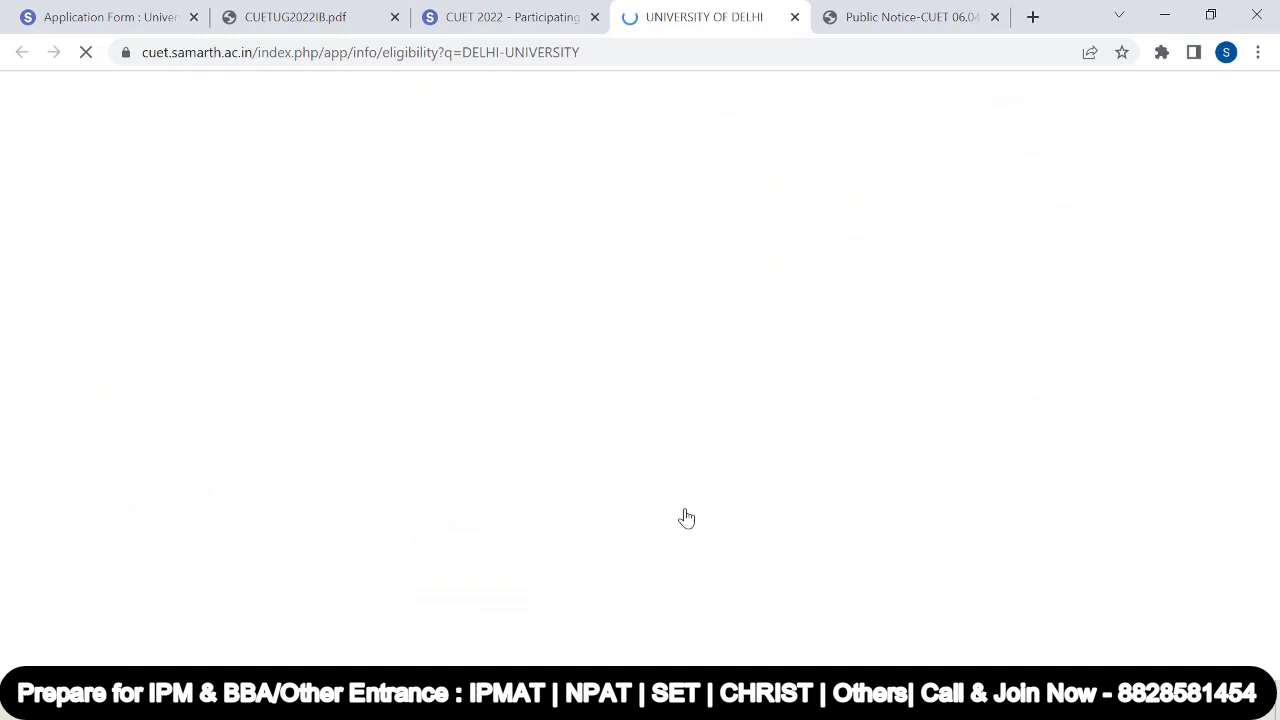
{"action": "scroll", "coordinate": [509, 337], "scroll_direction": "down", "scroll_amount": 5}
{"action": "scroll", "coordinate": [510, 342], "scroll_direction": "down", "scroll_amount": 3}
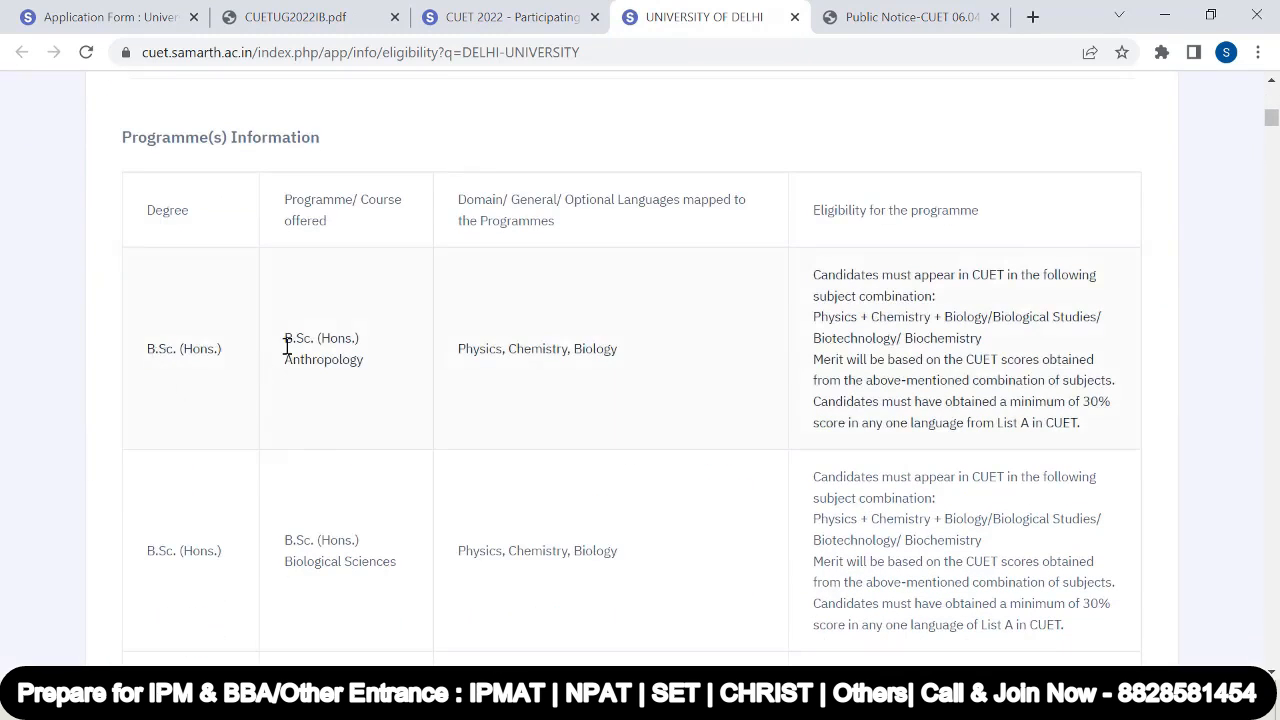
{"action": "left_click_drag", "start_coordinate": [276, 338], "coordinate": [379, 377]}
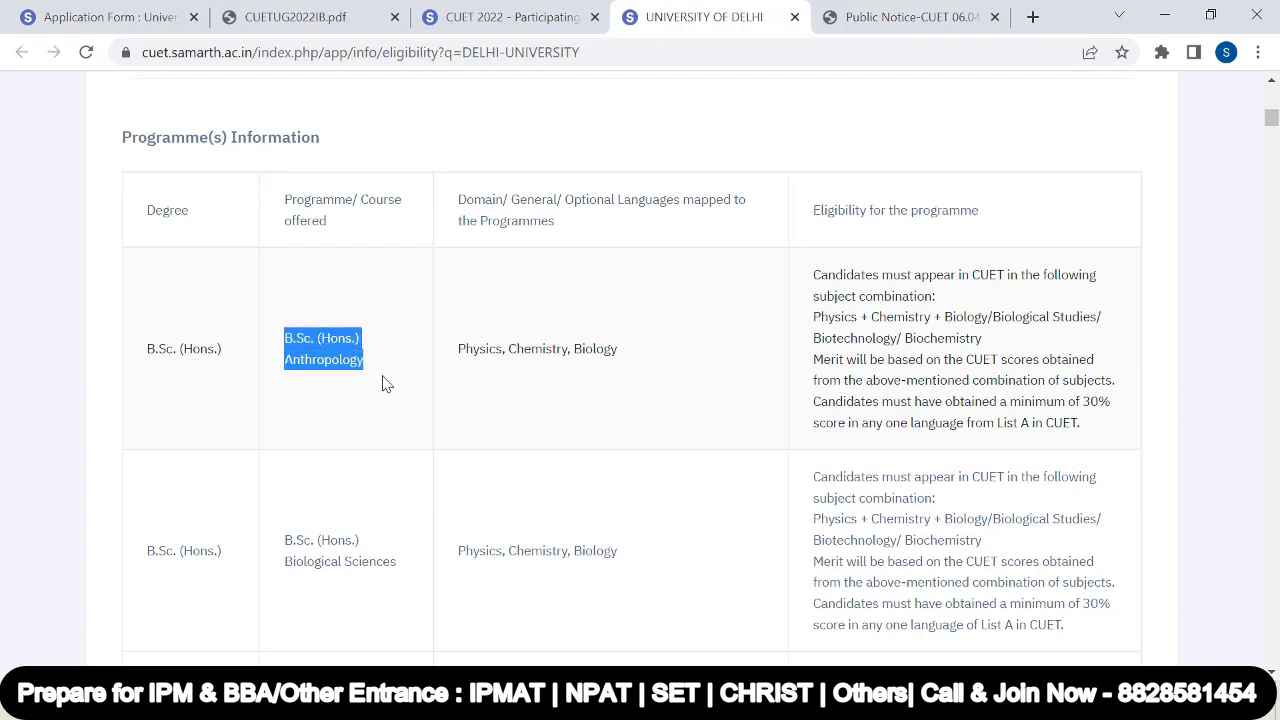
{"action": "left_click_drag", "start_coordinate": [453, 358], "coordinate": [627, 378]}
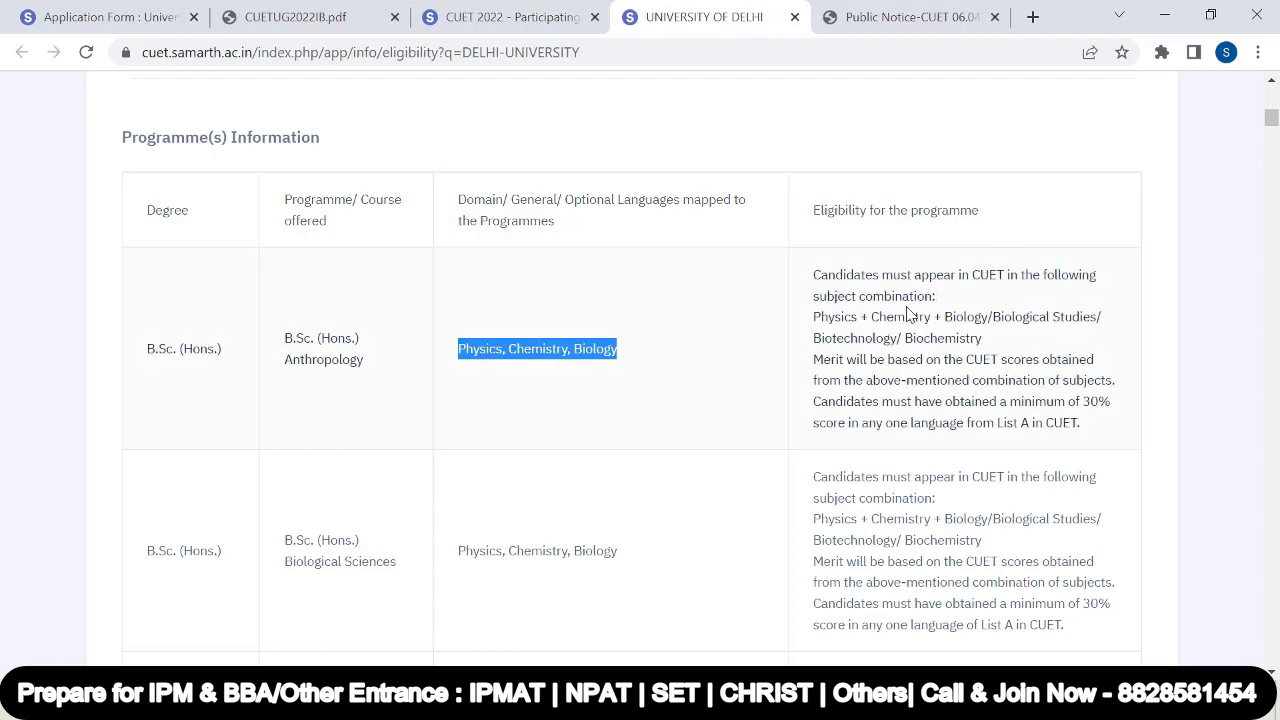
{"action": "left_click_drag", "start_coordinate": [813, 317], "coordinate": [992, 320]}
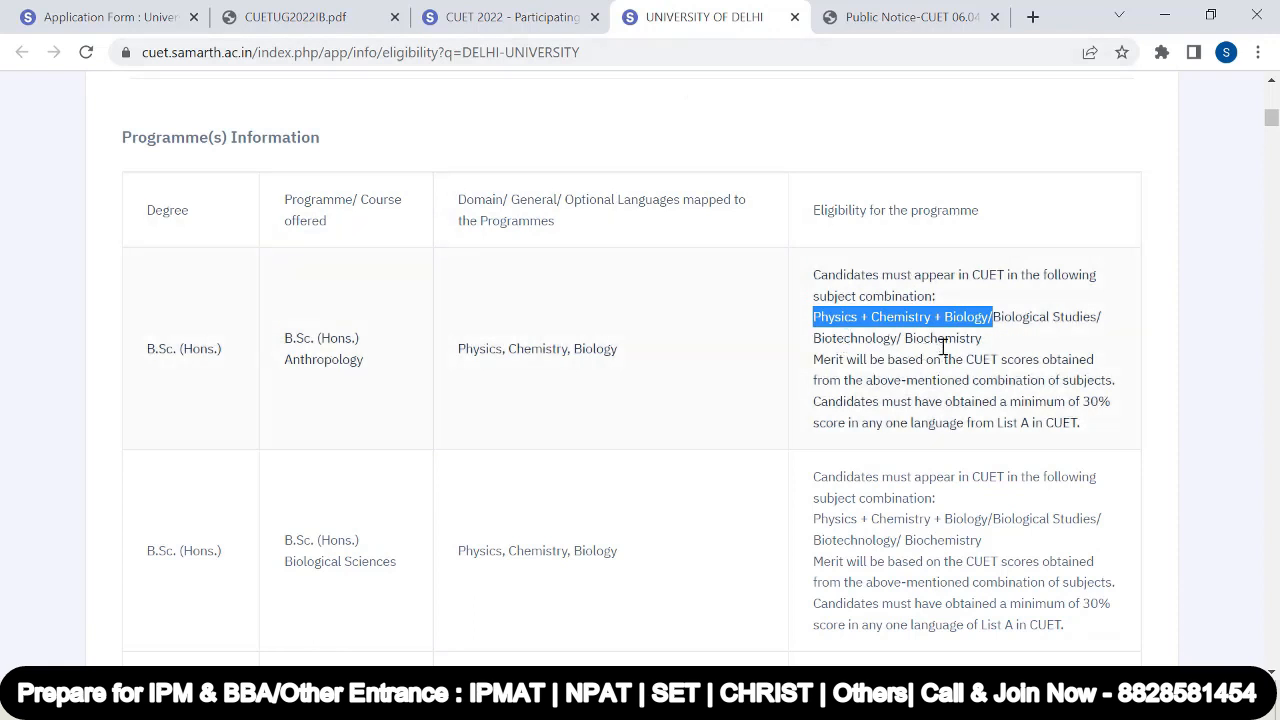
{"action": "left_click_drag", "start_coordinate": [968, 360], "coordinate": [1033, 360]}
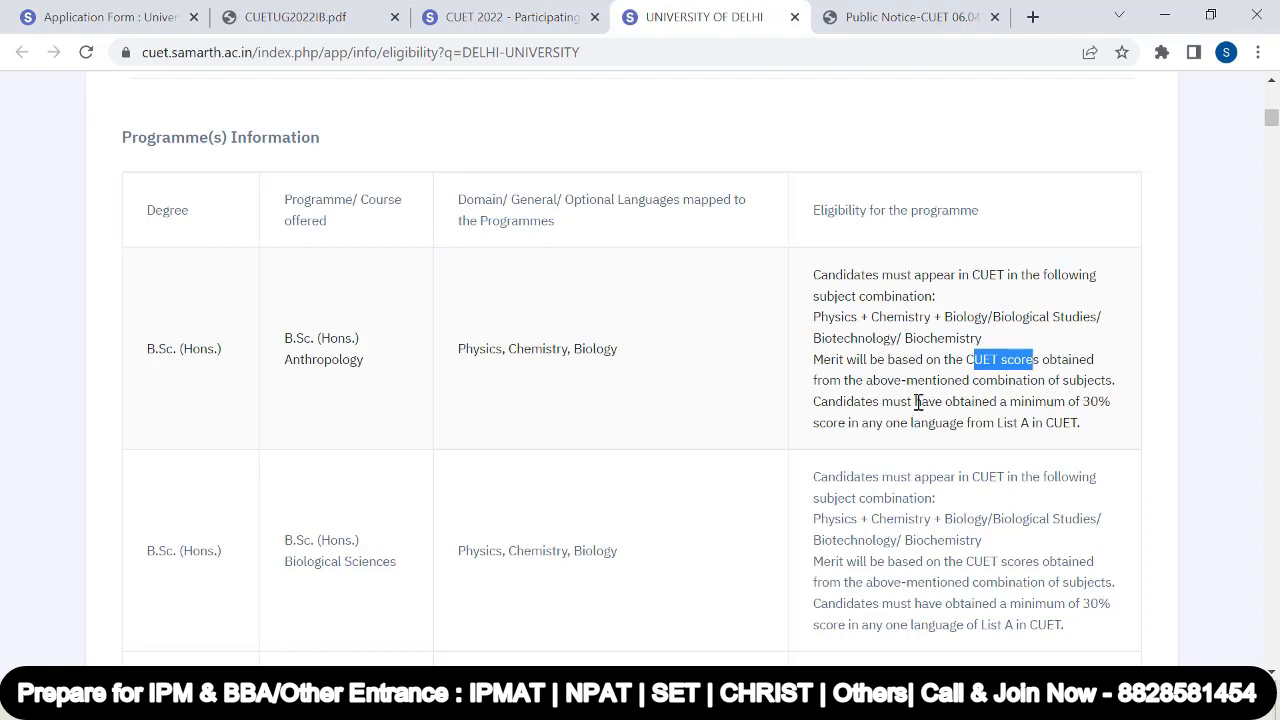
{"action": "left_click_drag", "start_coordinate": [1084, 402], "coordinate": [1114, 404]}
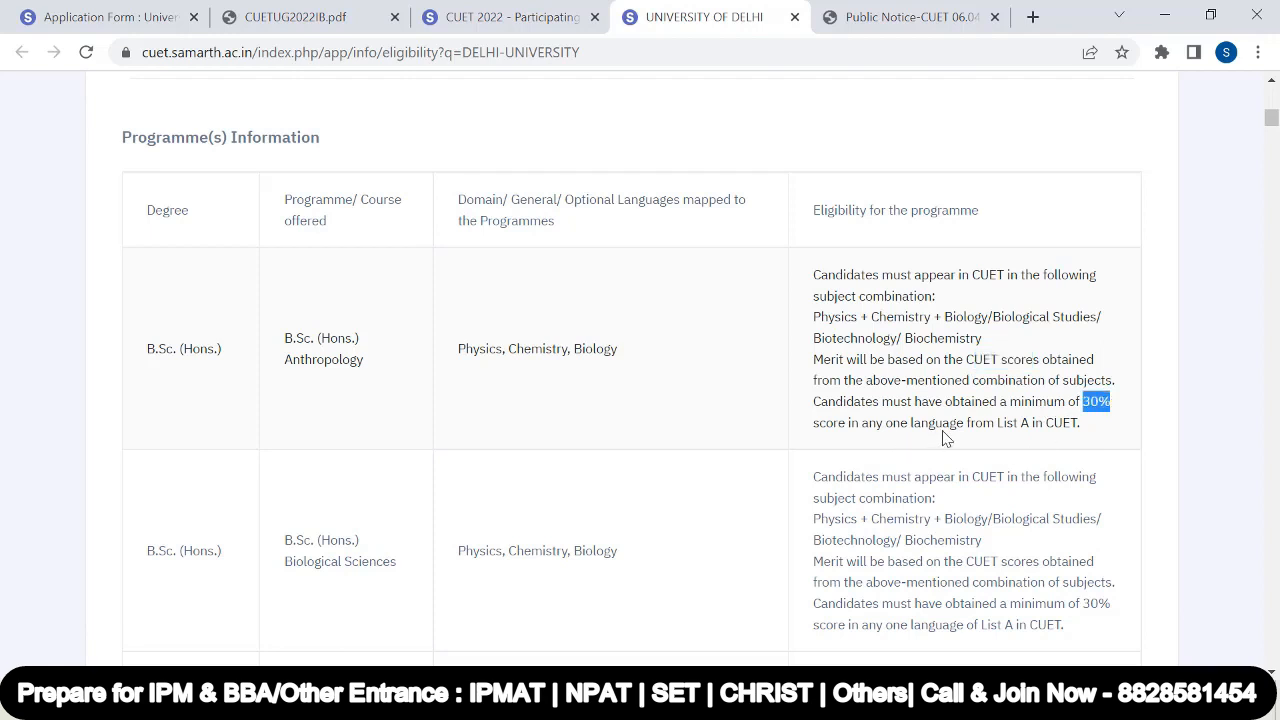
{"action": "left_click_drag", "start_coordinate": [1032, 424], "coordinate": [1088, 426]}
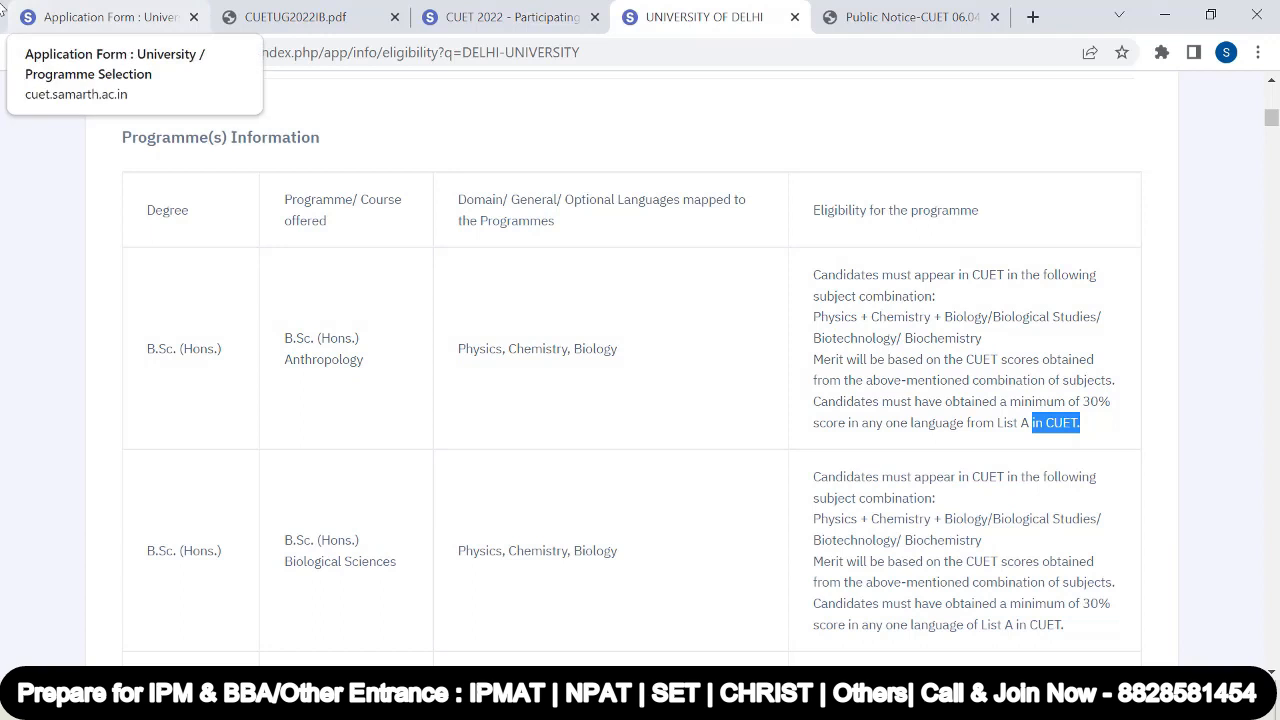
Review the B.Sc. (Hons.) Biochemistry eligibility row and its Biology/Mathematics subject requirement
{"action": "scroll", "coordinate": [8, 227], "scroll_direction": "down", "scroll_amount": 8}
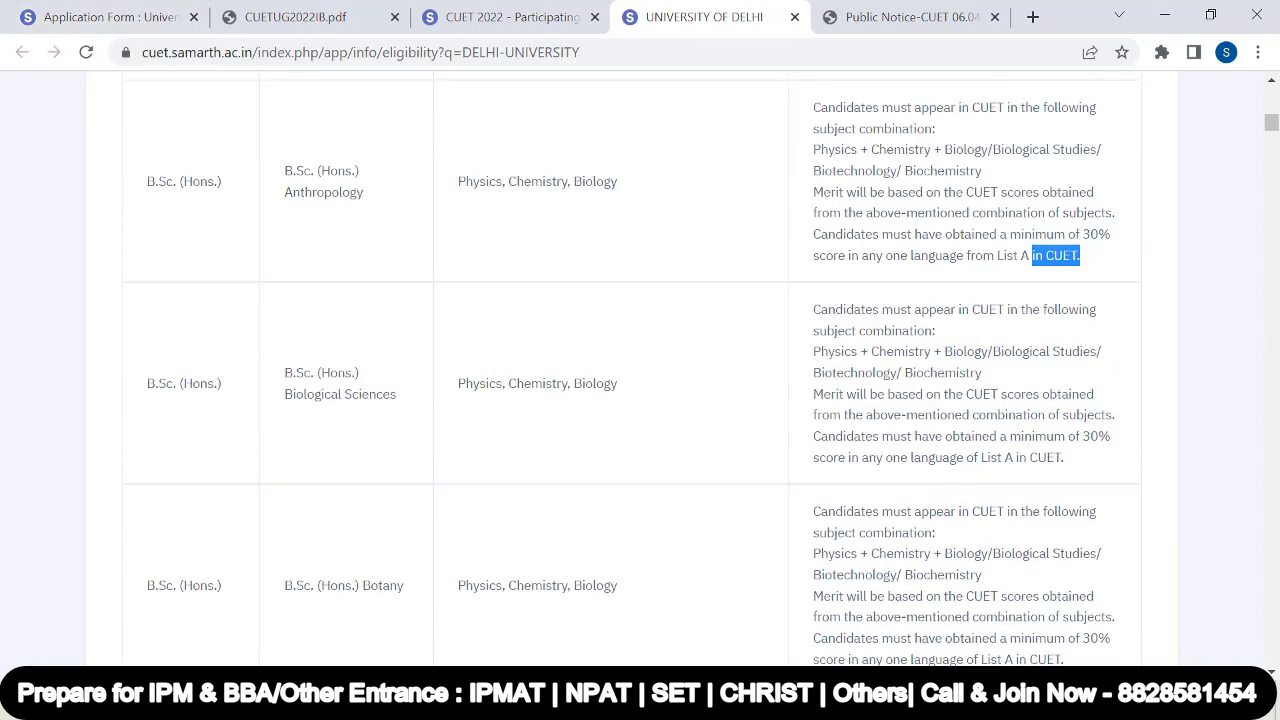
{"action": "scroll", "coordinate": [8, 227], "scroll_direction": "down", "scroll_amount": 4}
{"action": "scroll", "coordinate": [17, 231], "scroll_direction": "up", "scroll_amount": 3}
{"action": "scroll", "coordinate": [17, 231], "scroll_direction": "down", "scroll_amount": 2}
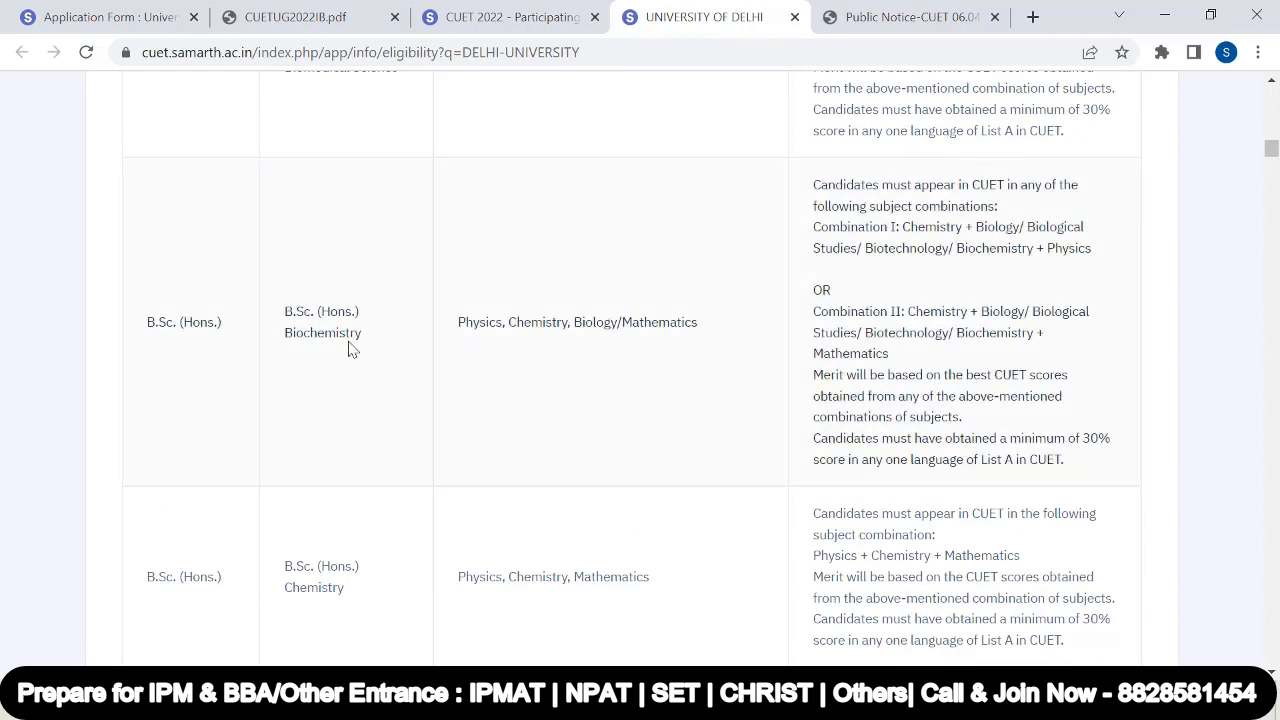
{"action": "left_click_drag", "start_coordinate": [282, 321], "coordinate": [371, 346]}
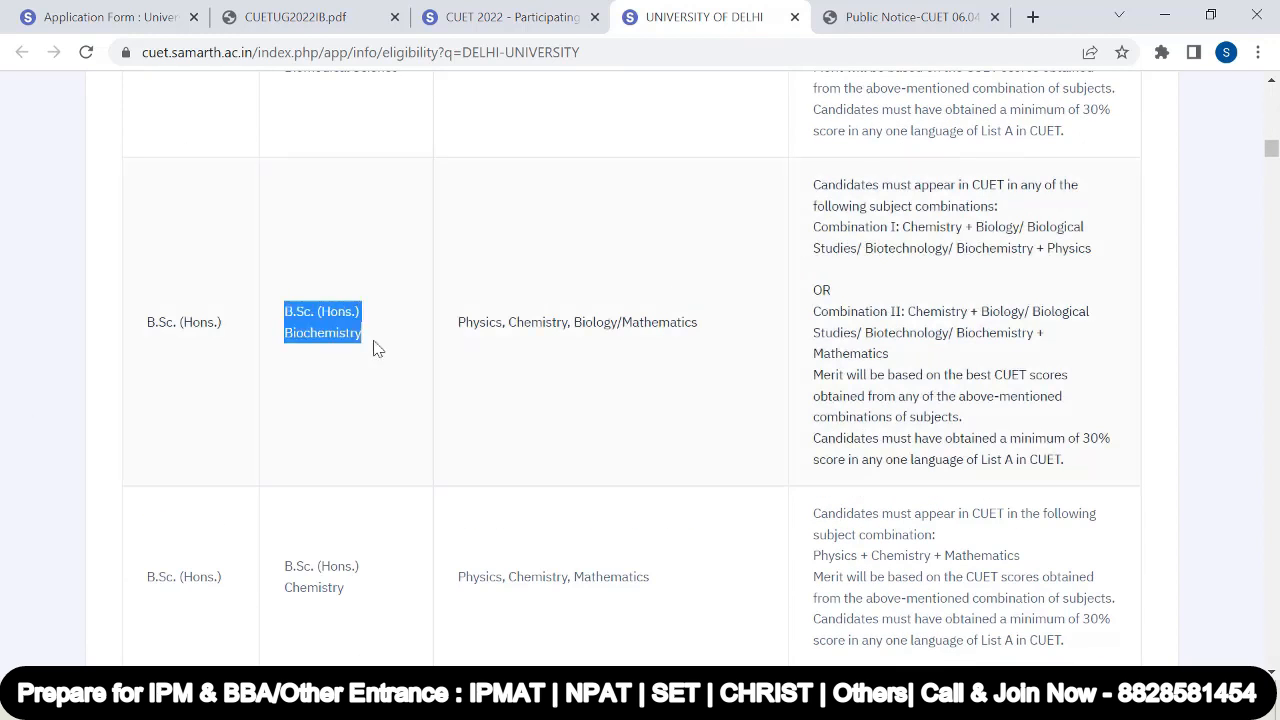
{"action": "left_click_drag", "start_coordinate": [574, 322], "coordinate": [703, 329]}
{"action": "left_click", "coordinate": [620, 321]}
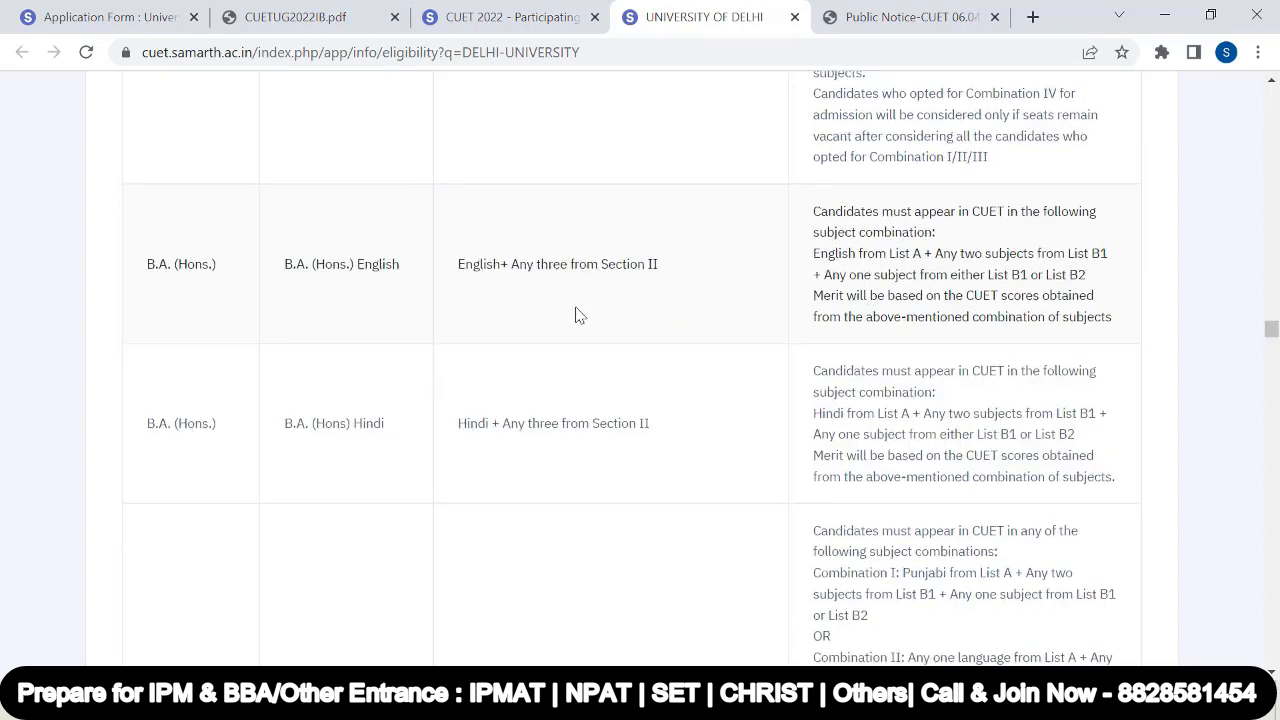
{"action": "scroll", "coordinate": [574, 307], "scroll_direction": "up", "scroll_amount": 2}
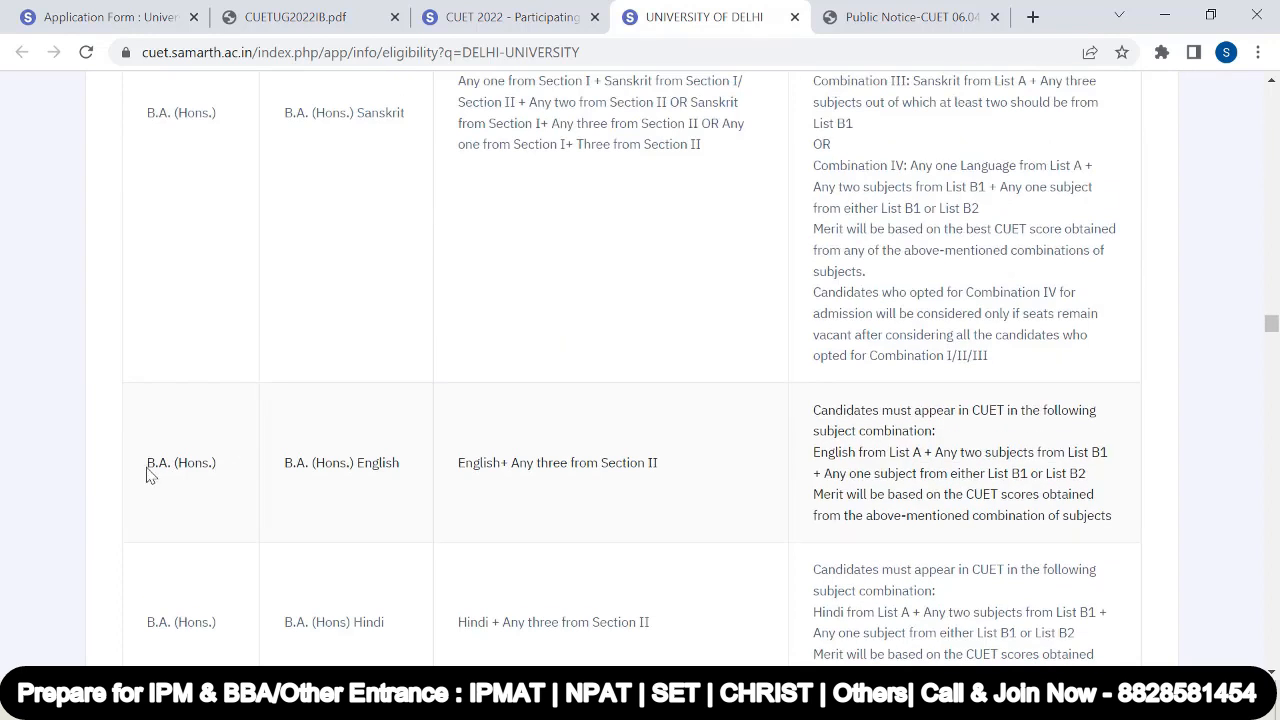
Check B.A. (Hons.) English eligibility (English + any three from Section II), then return to the universities list
{"action": "left_click_drag", "start_coordinate": [149, 468], "coordinate": [218, 463]}
{"action": "left_click_drag", "start_coordinate": [462, 465], "coordinate": [677, 471]}
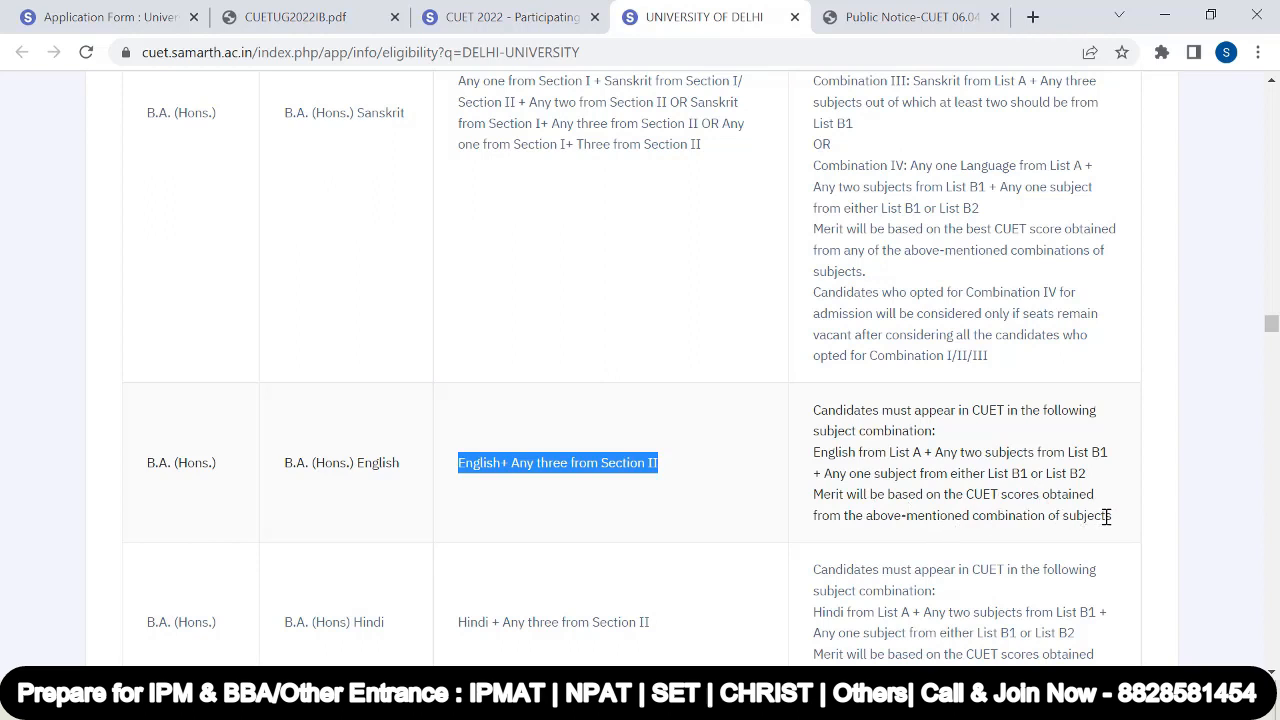
{"action": "left_click_drag", "start_coordinate": [1112, 515], "coordinate": [815, 413]}
{"action": "scroll", "coordinate": [548, 378], "scroll_direction": "down", "scroll_amount": 1}
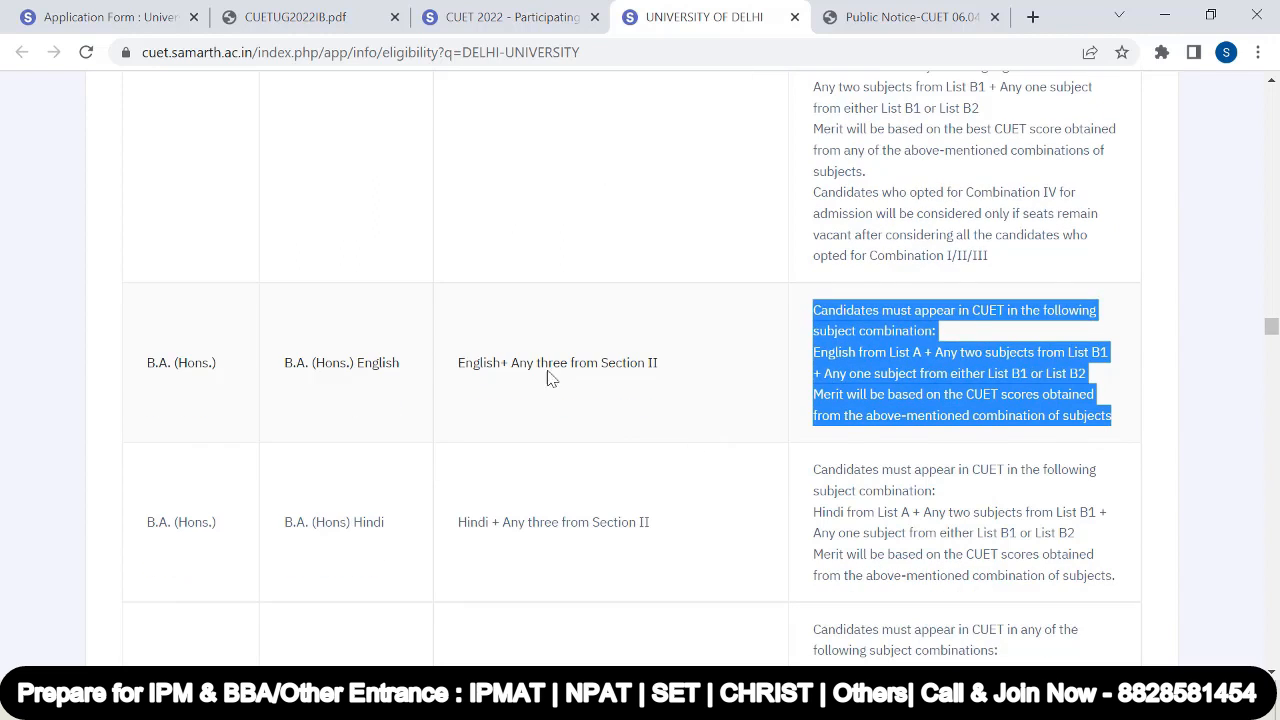
{"action": "left_click", "coordinate": [754, 389]}
{"action": "left_click_drag", "start_coordinate": [458, 364], "coordinate": [720, 371]}
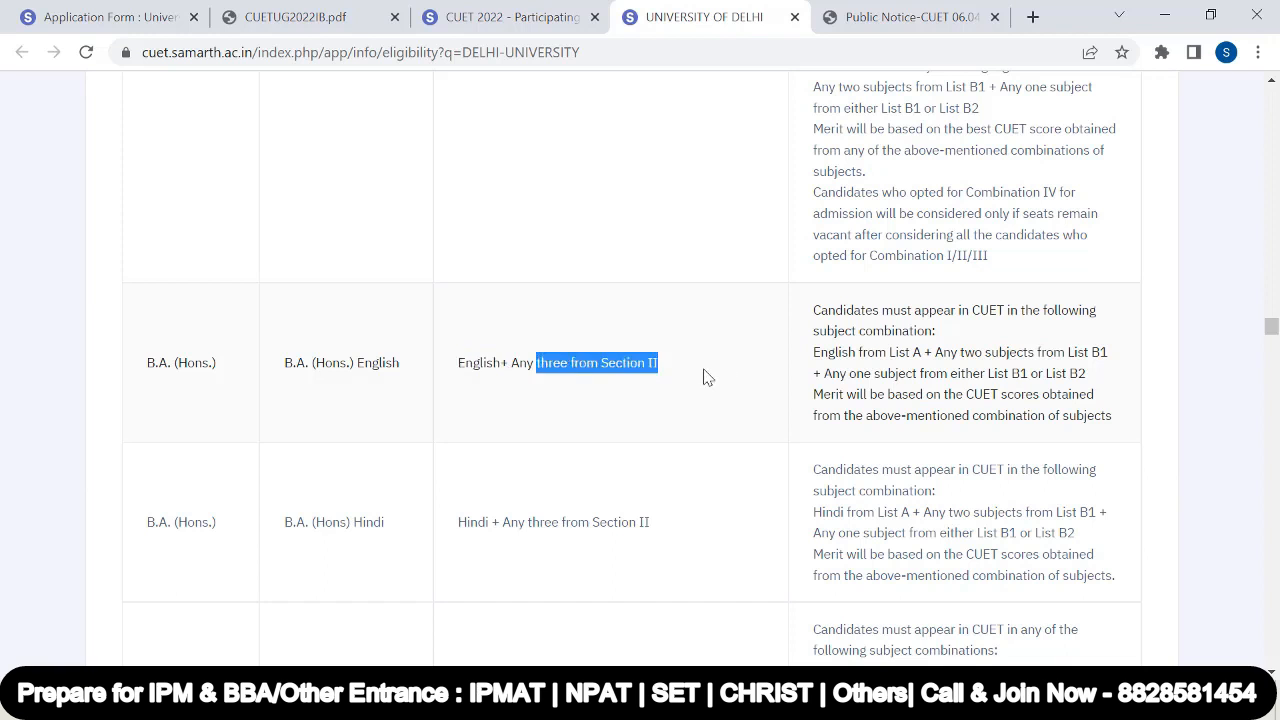
{"action": "left_click", "coordinate": [705, 377]}
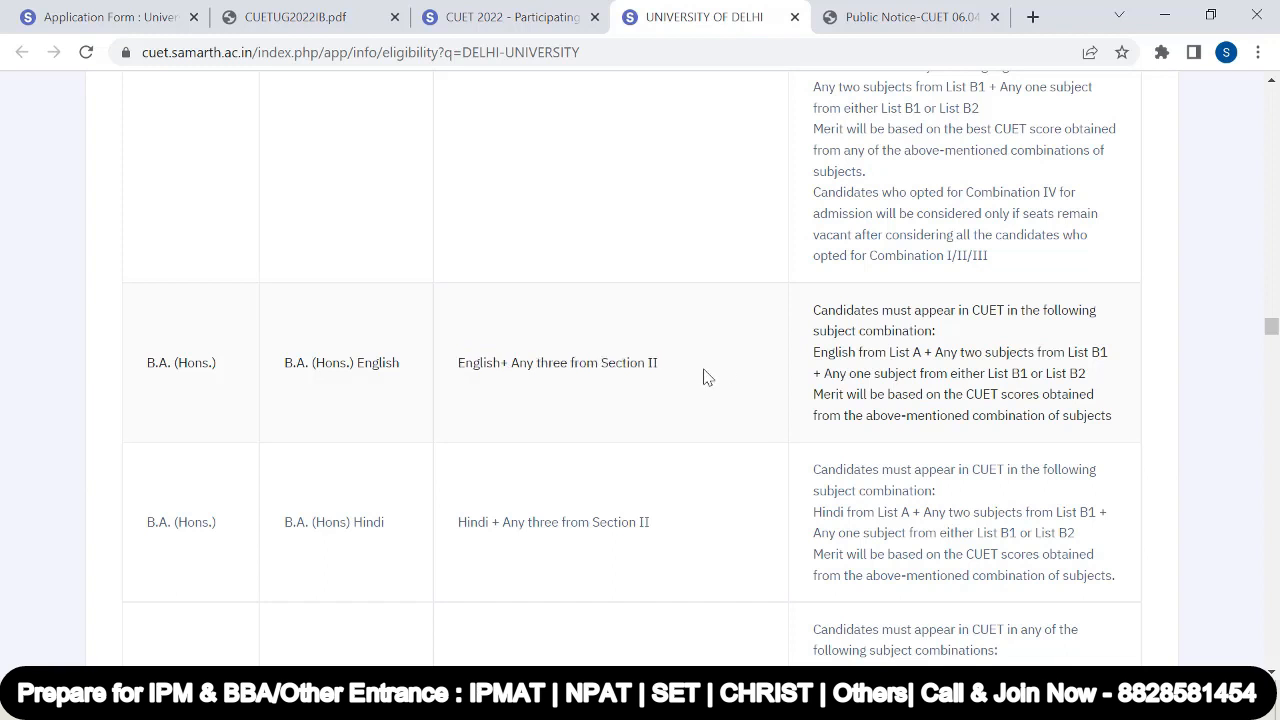
{"action": "scroll", "coordinate": [704, 375], "scroll_direction": "down", "scroll_amount": 4}
{"action": "scroll", "coordinate": [680, 357], "scroll_direction": "down", "scroll_amount": 4}
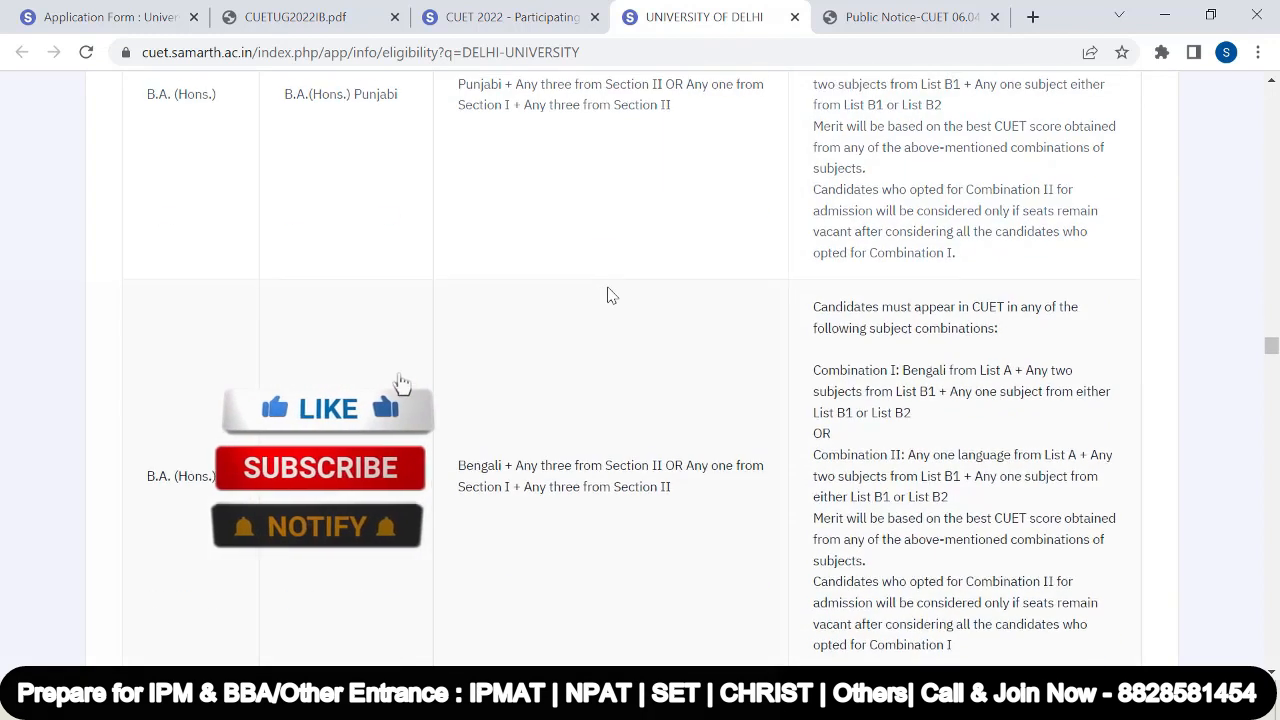
{"action": "scroll", "coordinate": [604, 294], "scroll_direction": "down", "scroll_amount": 20}
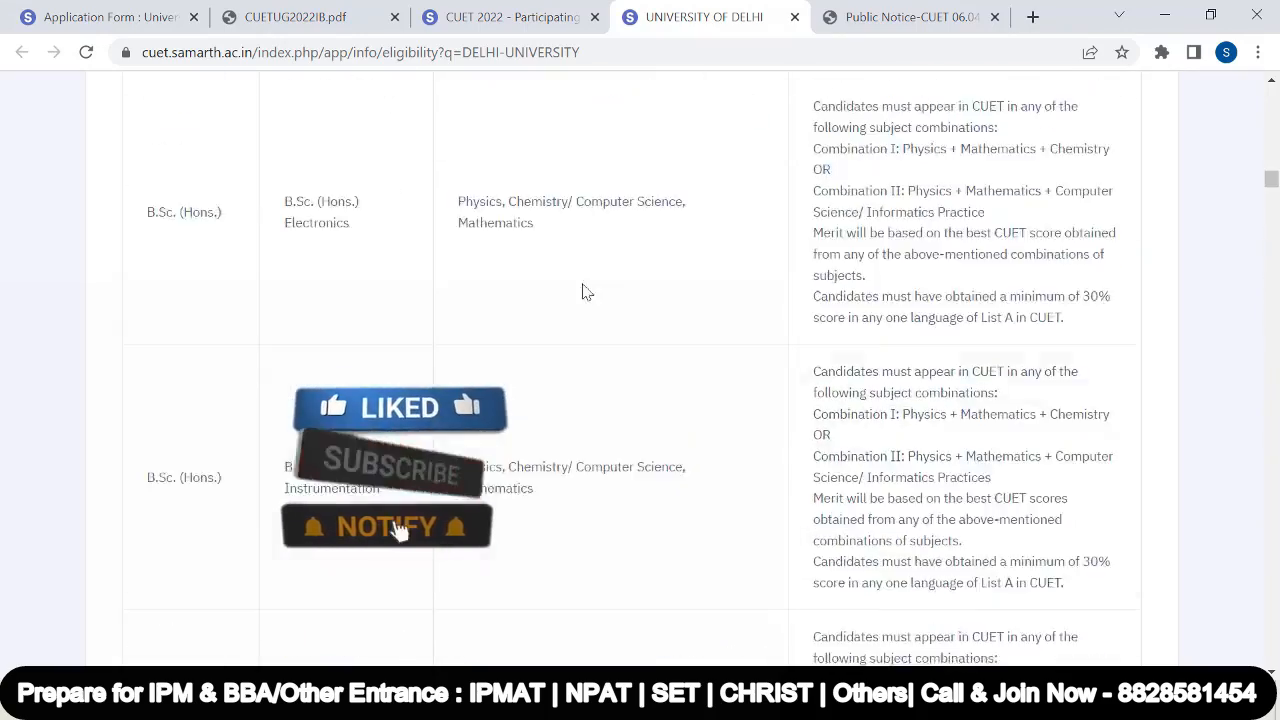
{"action": "key", "text": "ctrl+shift+Tab"}
{"action": "scroll", "coordinate": [434, 294], "scroll_direction": "up", "scroll_amount": 5}
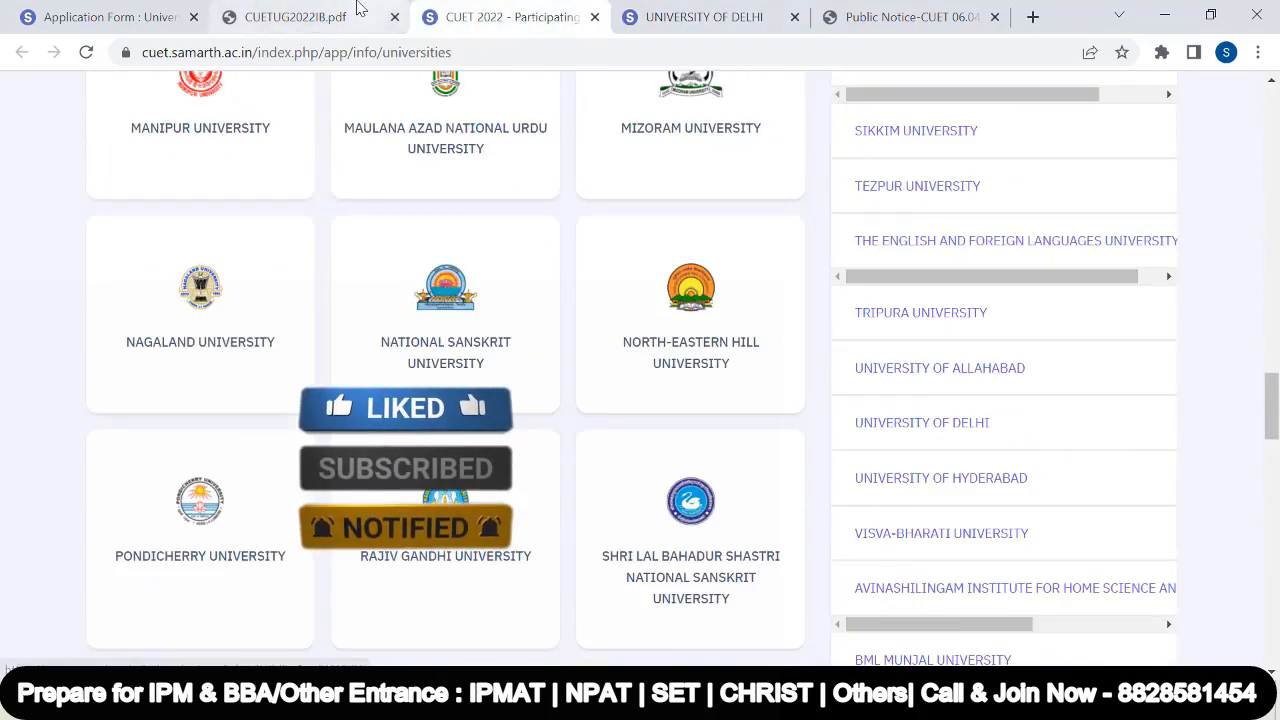
Back on the application form, select UNIVERSITY OF DELHI as the university
{"action": "left_click", "coordinate": [358, 12]}
{"action": "key", "text": "ctrl+shift+Tab"}
{"action": "scroll", "coordinate": [500, 450], "scroll_direction": "down", "scroll_amount": 4}
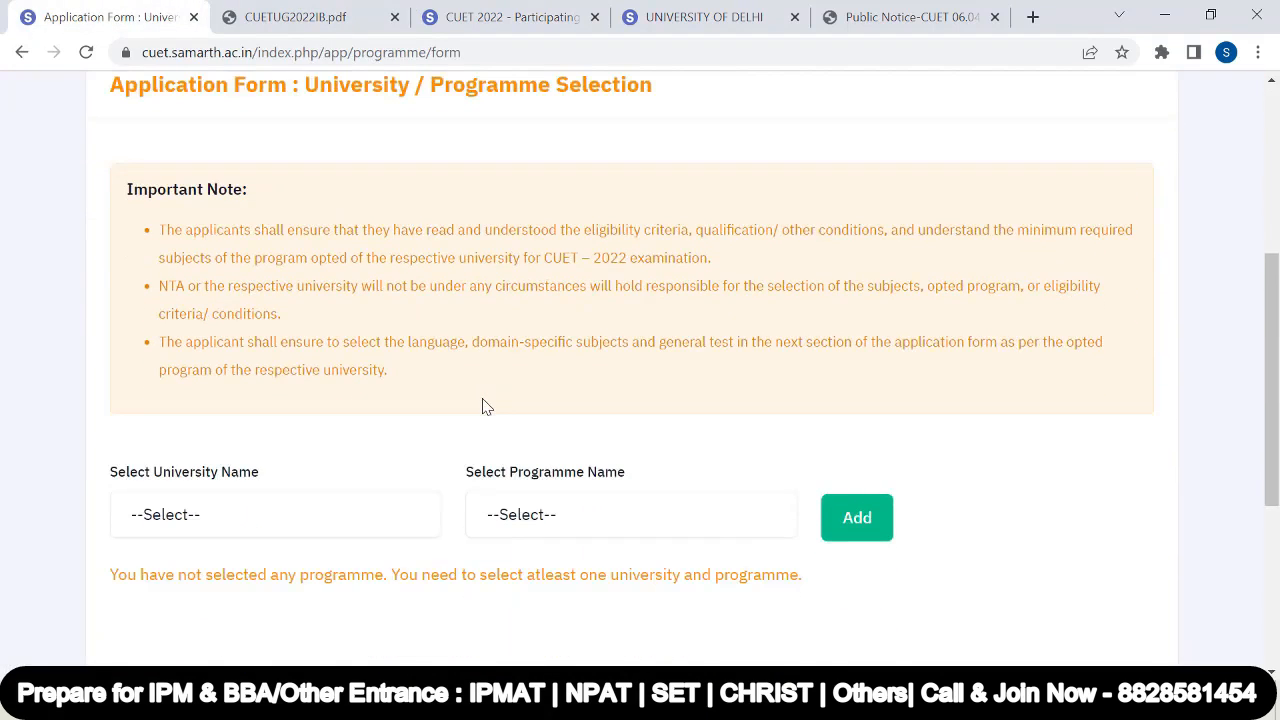
{"action": "scroll", "coordinate": [340, 420], "scroll_direction": "down", "scroll_amount": 1}
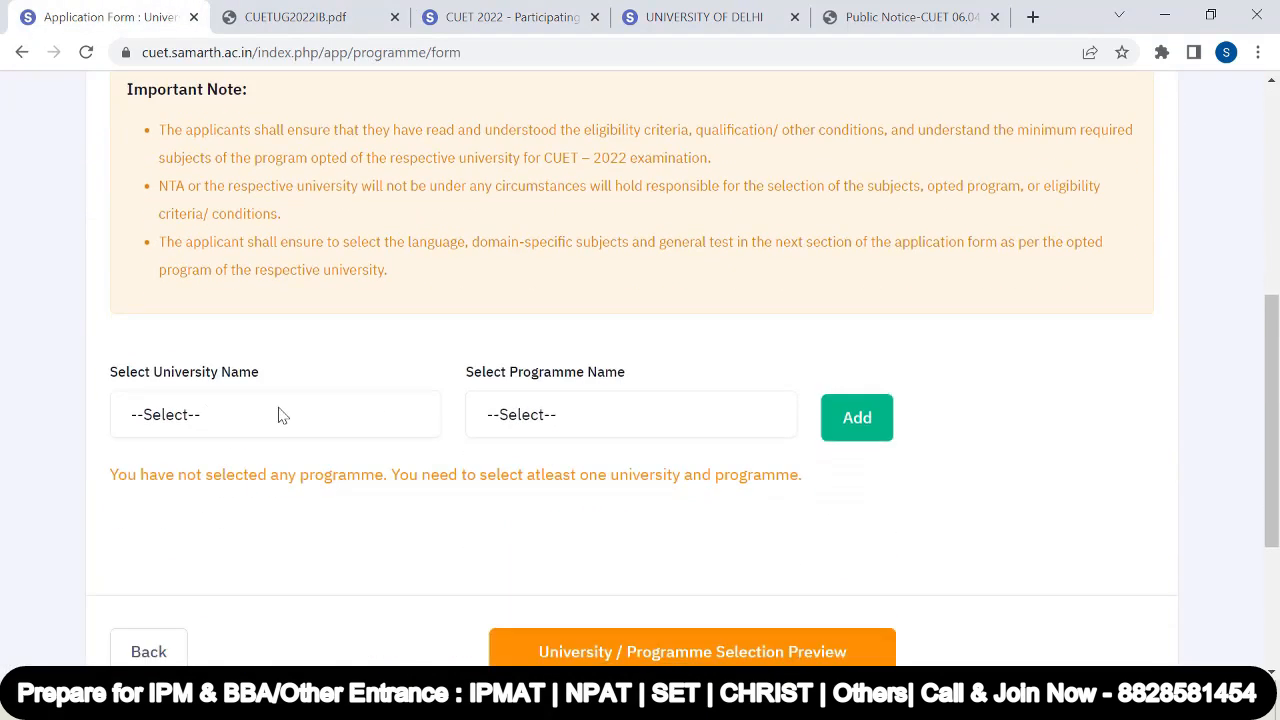
{"action": "left_click", "coordinate": [283, 416]}
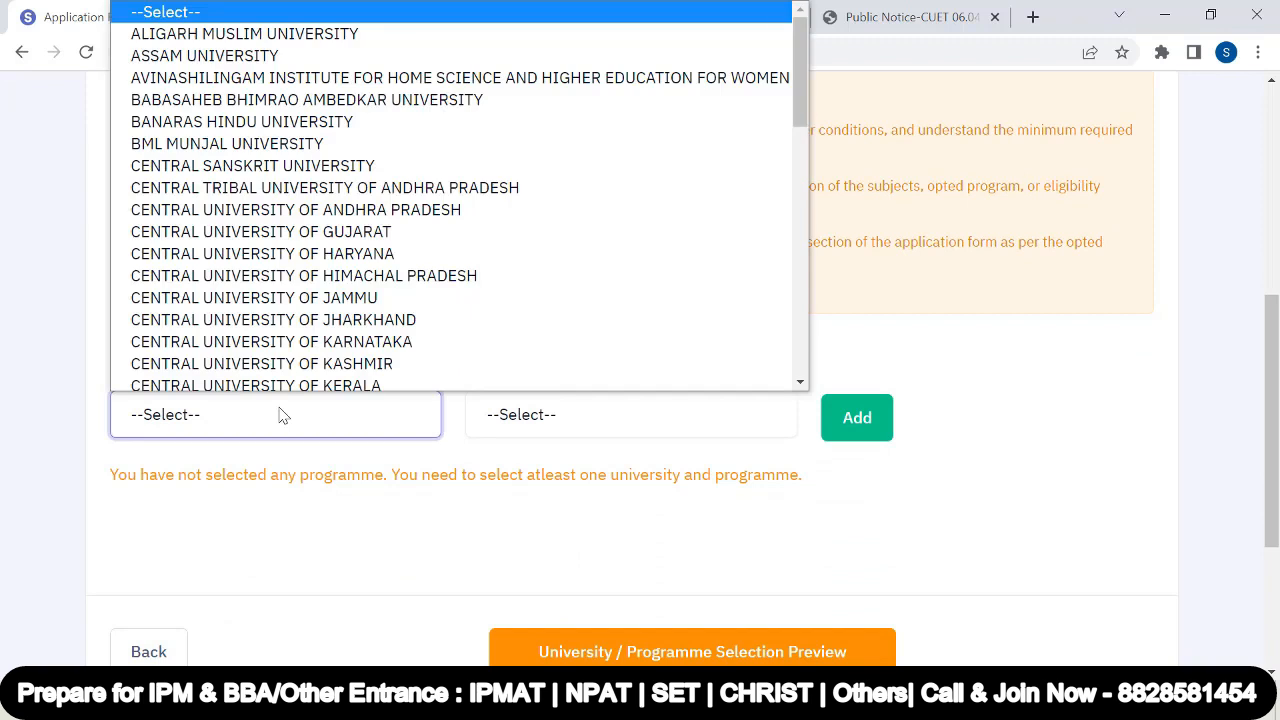
{"action": "key", "text": "u"}
{"action": "key", "text": "u"}
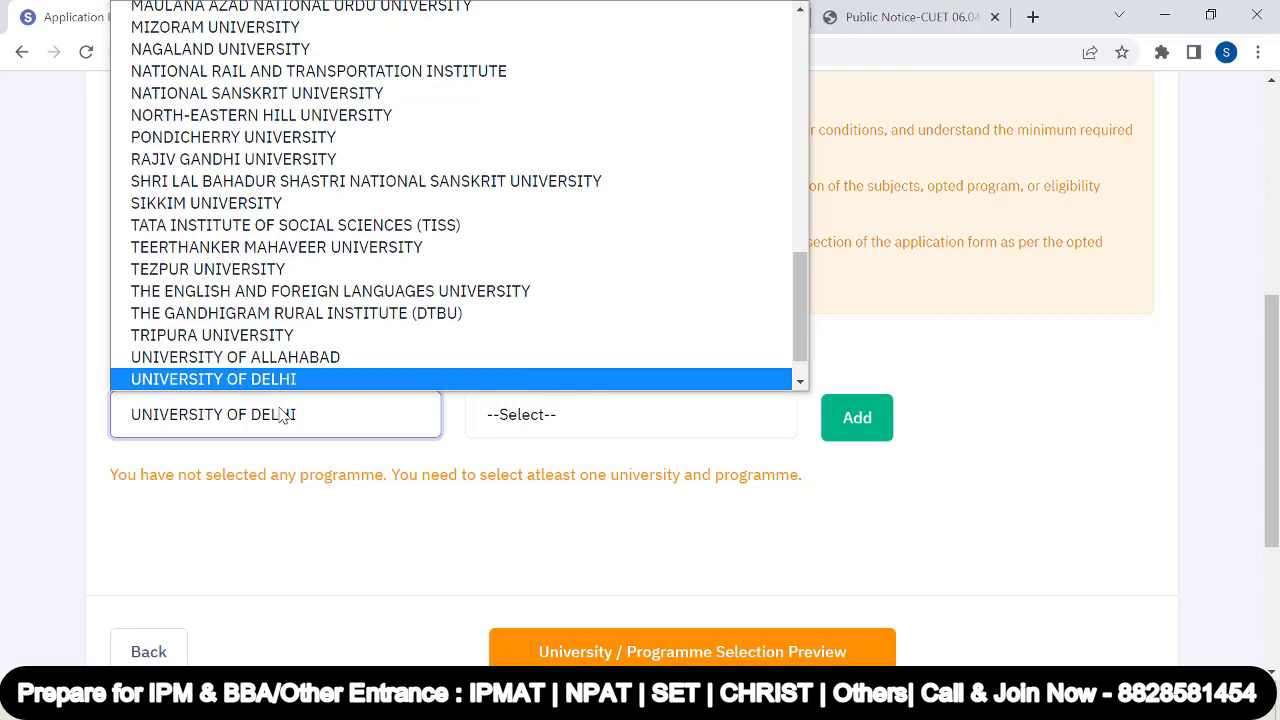
{"action": "key", "text": "Return"}
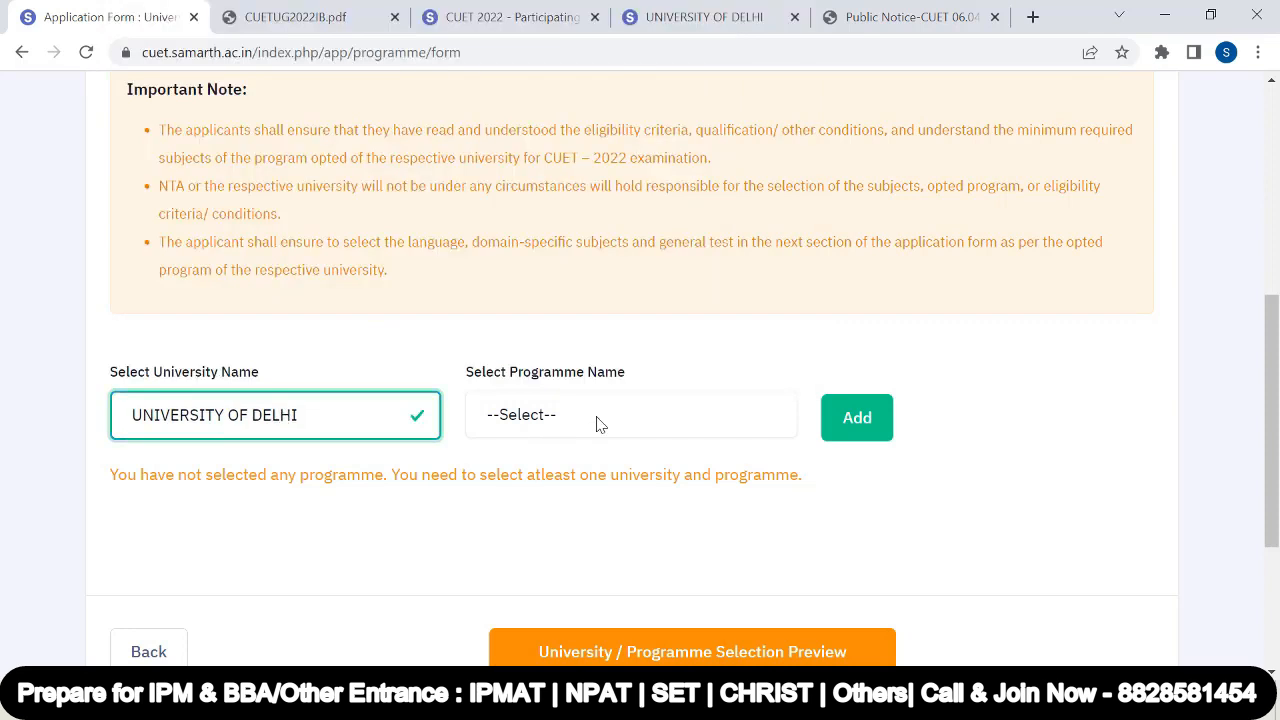
Pick B.Sc.(Hons.) Zoology as the programme and add it to the selections
{"action": "left_click", "coordinate": [598, 424]}
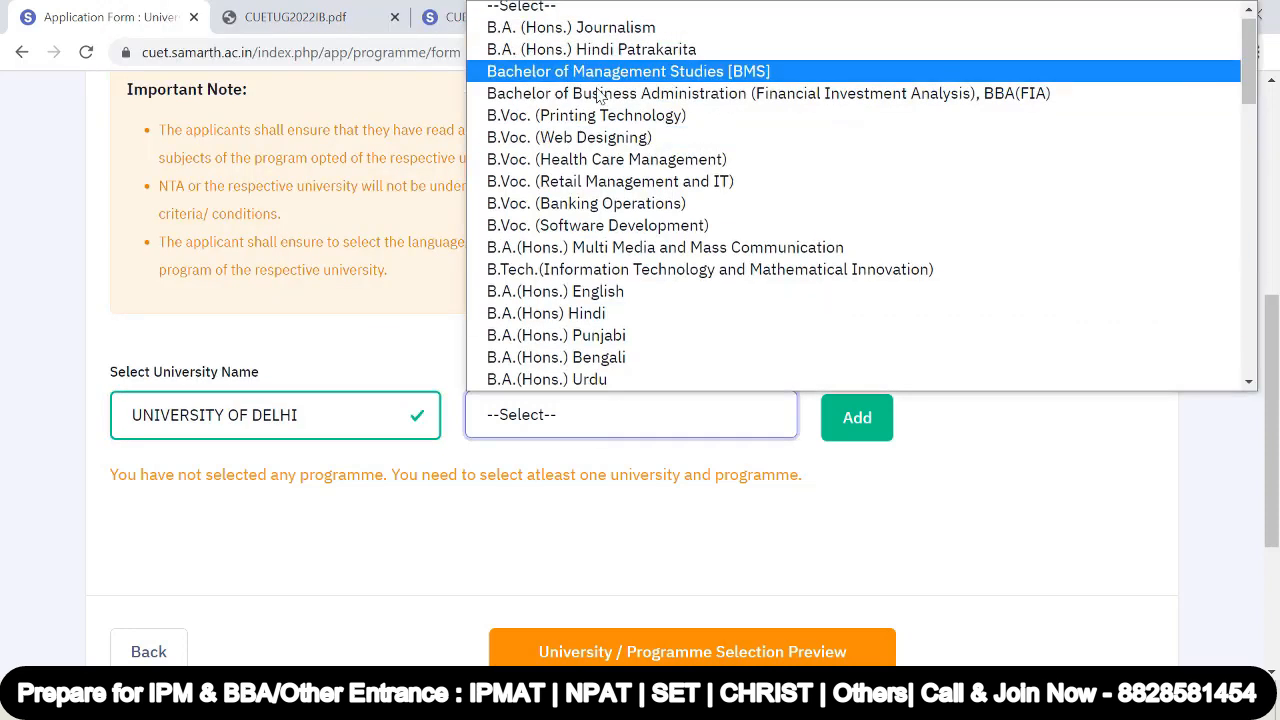
{"action": "scroll", "coordinate": [628, 300], "scroll_direction": "down", "scroll_amount": 5}
{"action": "left_click", "coordinate": [560, 131]}
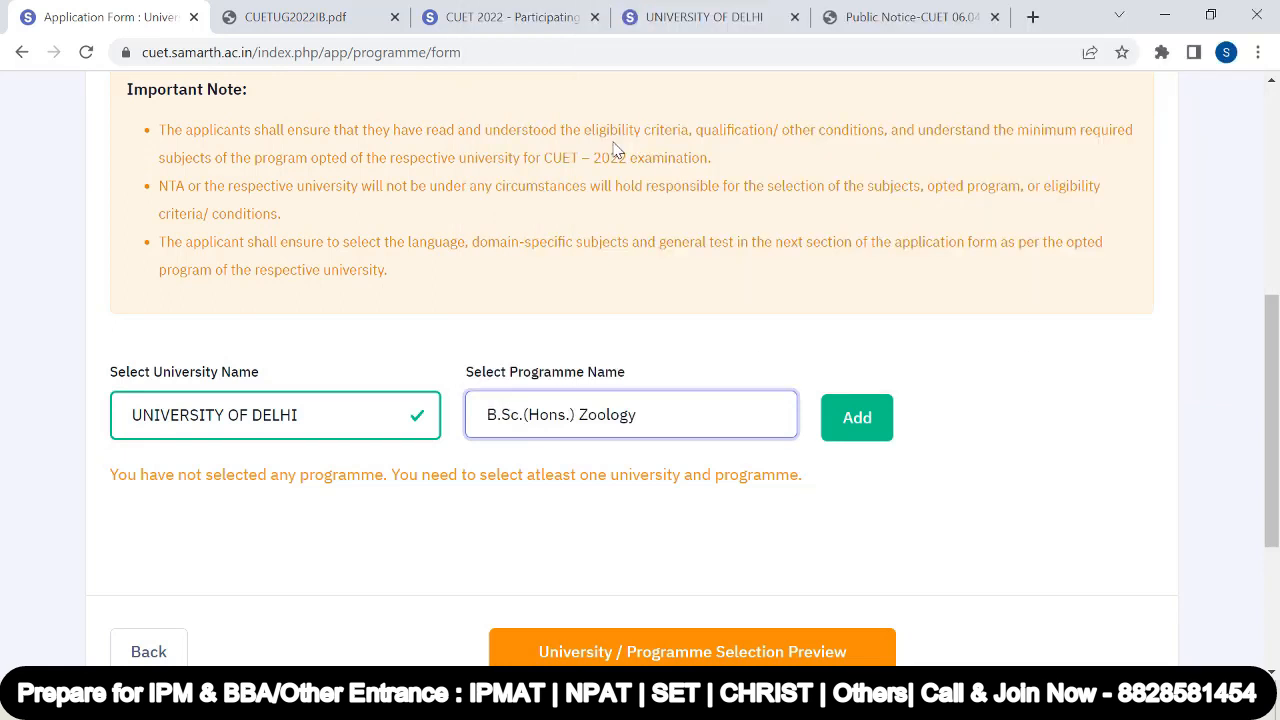
{"action": "left_click", "coordinate": [866, 424]}
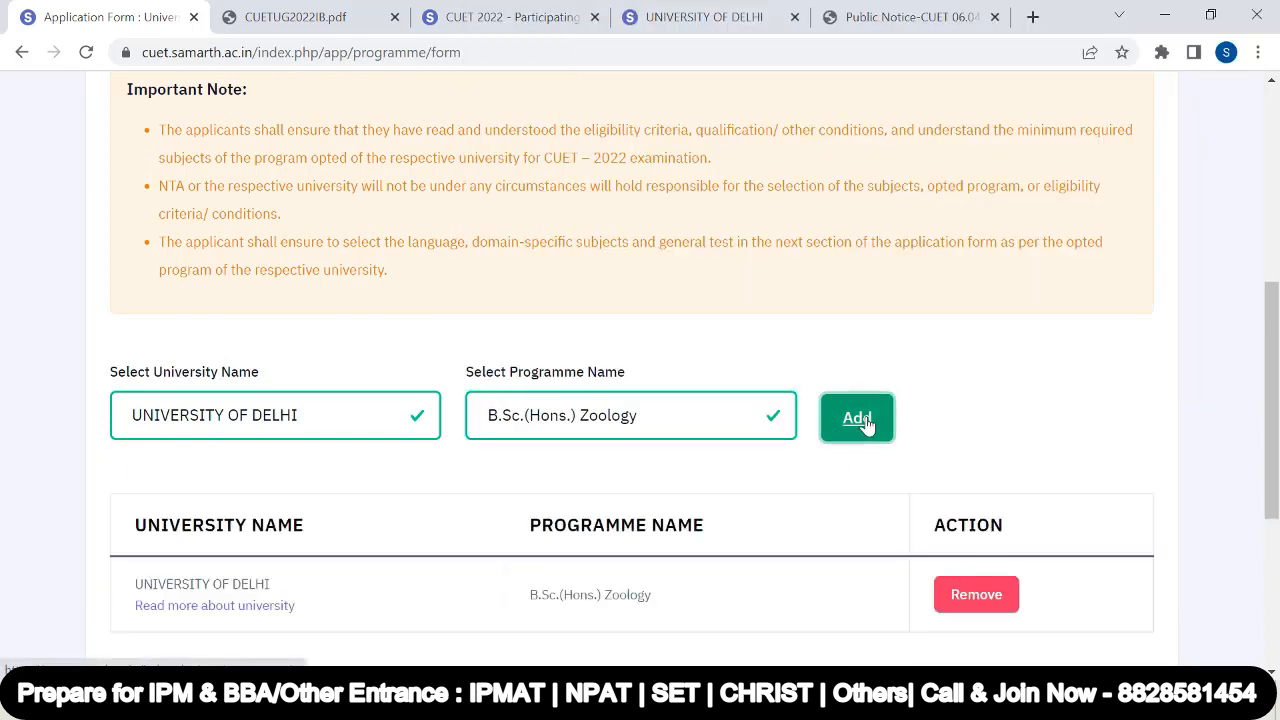
{"action": "scroll", "coordinate": [863, 423], "scroll_direction": "down", "scroll_amount": 1}
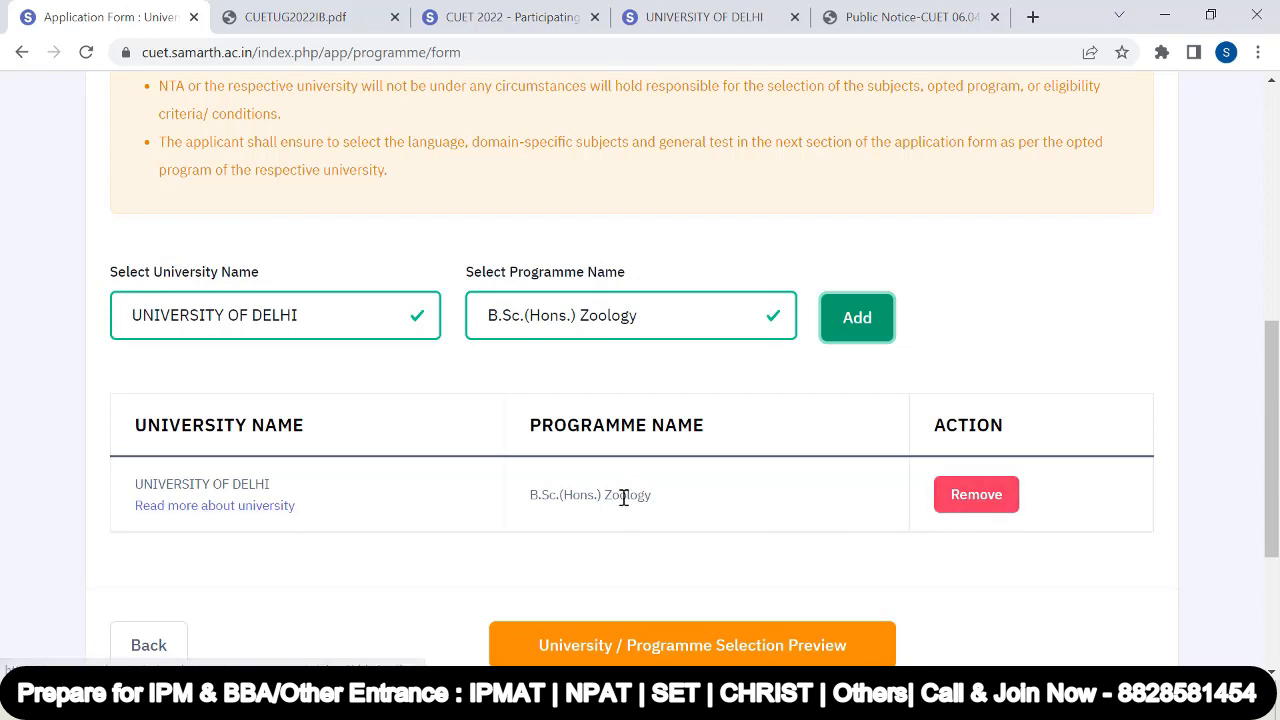
{"action": "scroll", "coordinate": [622, 494], "scroll_direction": "down", "scroll_amount": 2}
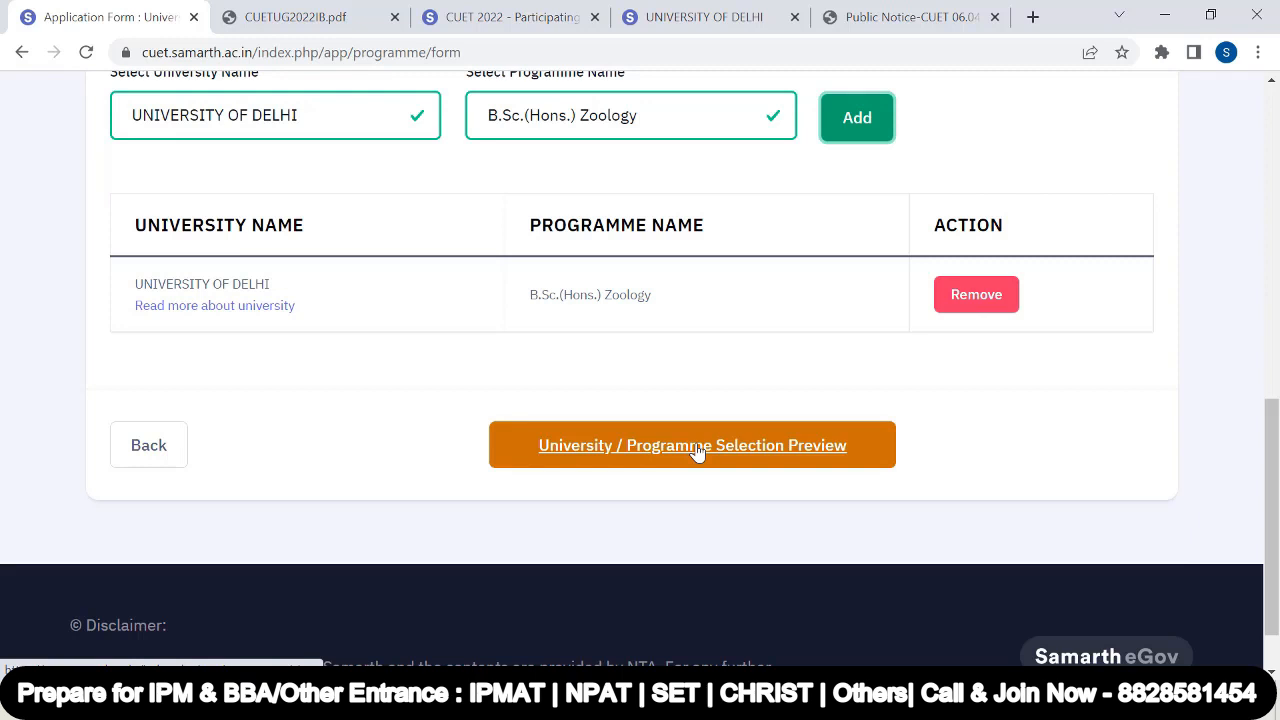
{"action": "scroll", "coordinate": [600, 443], "scroll_direction": "up", "scroll_amount": 1}
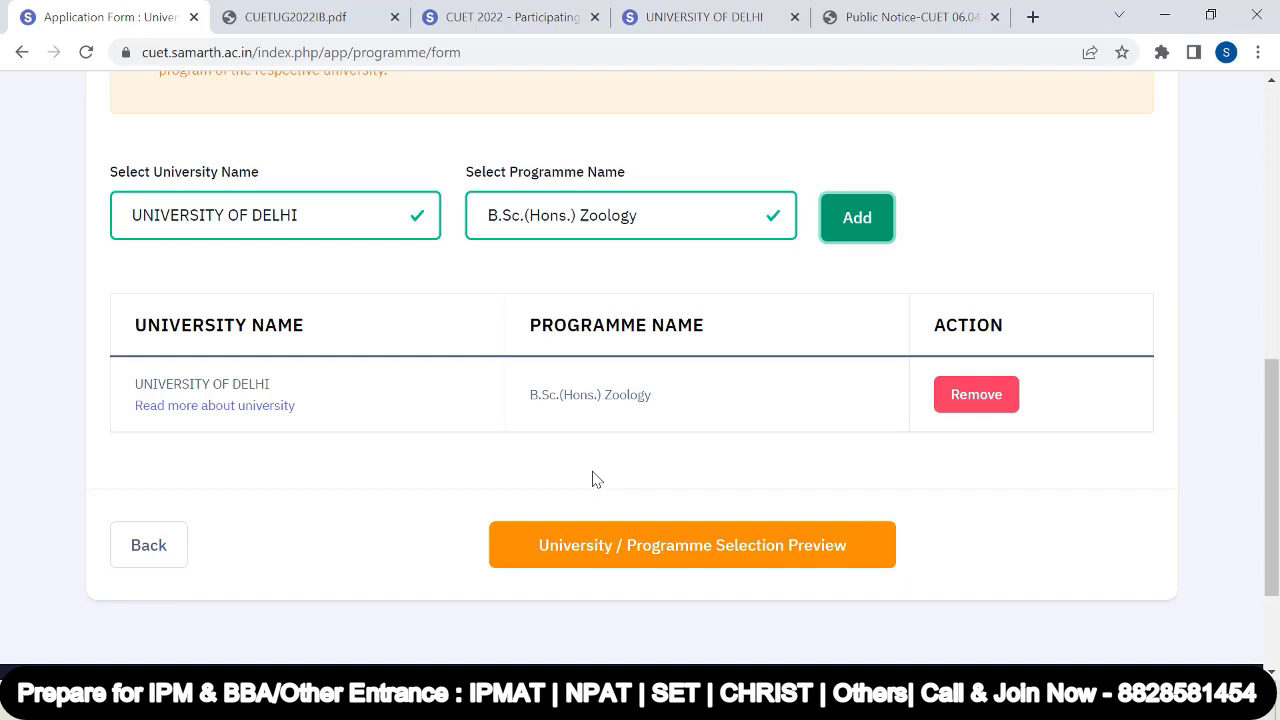
{"action": "scroll", "coordinate": [355, 258], "scroll_direction": "up", "scroll_amount": 2}
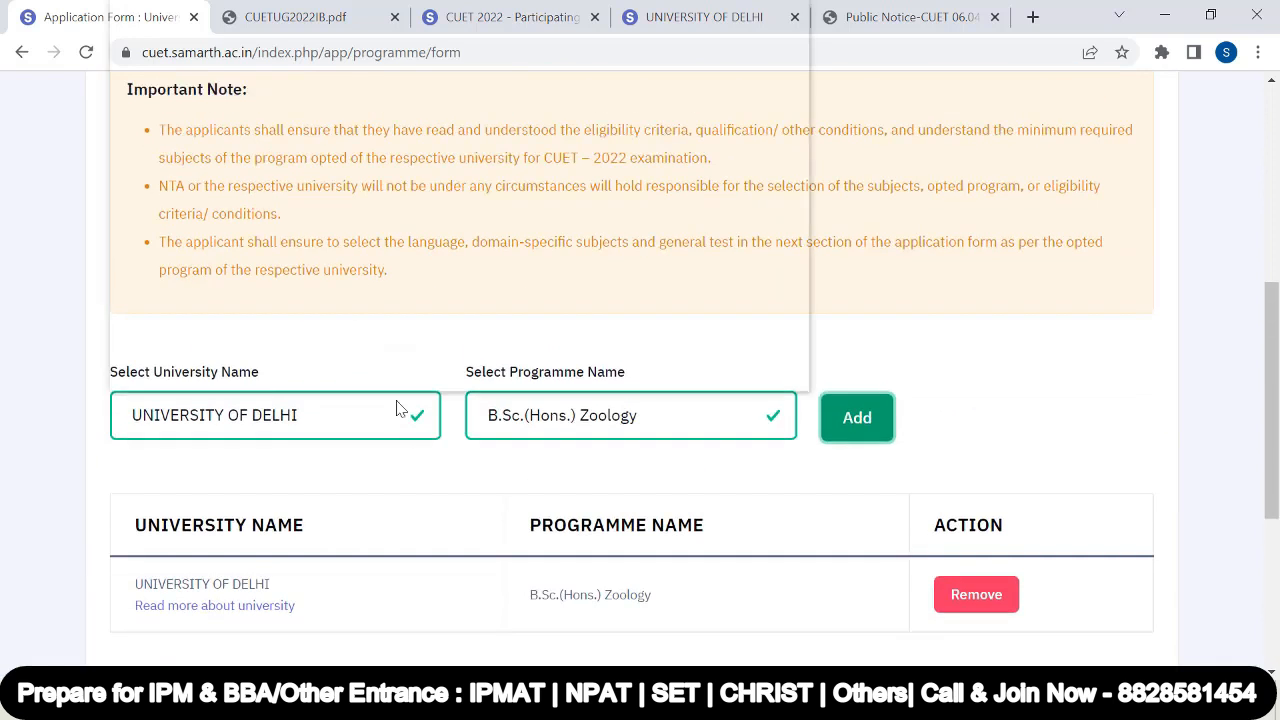
Select CENTRAL UNIVERSITY OF GUJARAT with B.A. (Hons.) in German Studies and add it
{"action": "left_click", "coordinate": [396, 408]}
{"action": "scroll", "coordinate": [366, 342], "scroll_direction": "down", "scroll_amount": 1}
{"action": "scroll", "coordinate": [368, 290], "scroll_direction": "up", "scroll_amount": 4}
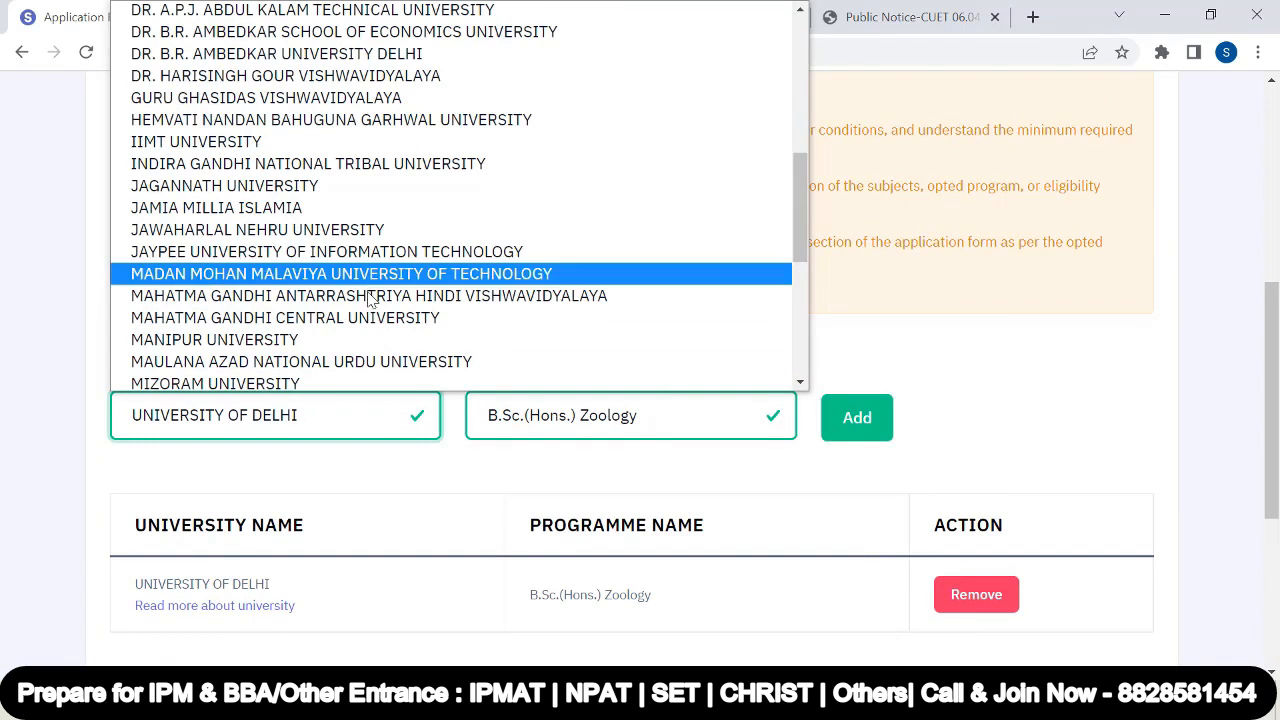
{"action": "scroll", "coordinate": [368, 300], "scroll_direction": "up", "scroll_amount": 5}
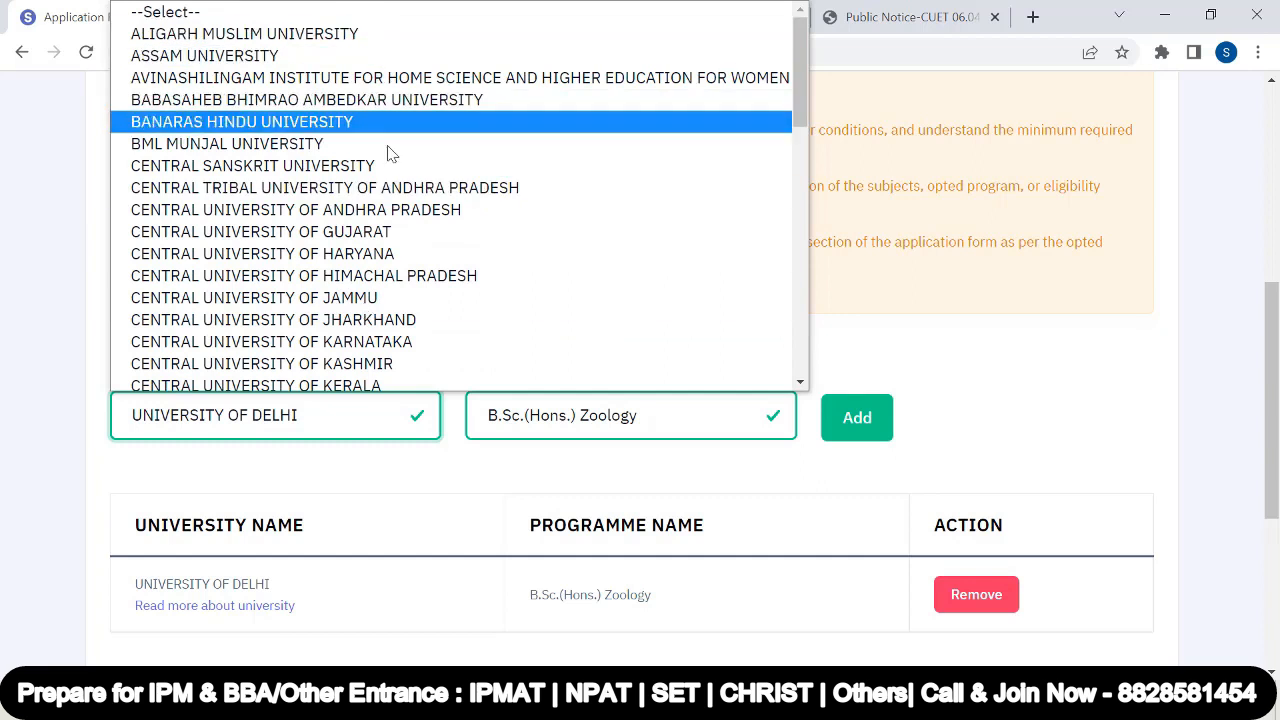
{"action": "left_click", "coordinate": [390, 232]}
{"action": "left_click", "coordinate": [578, 420]}
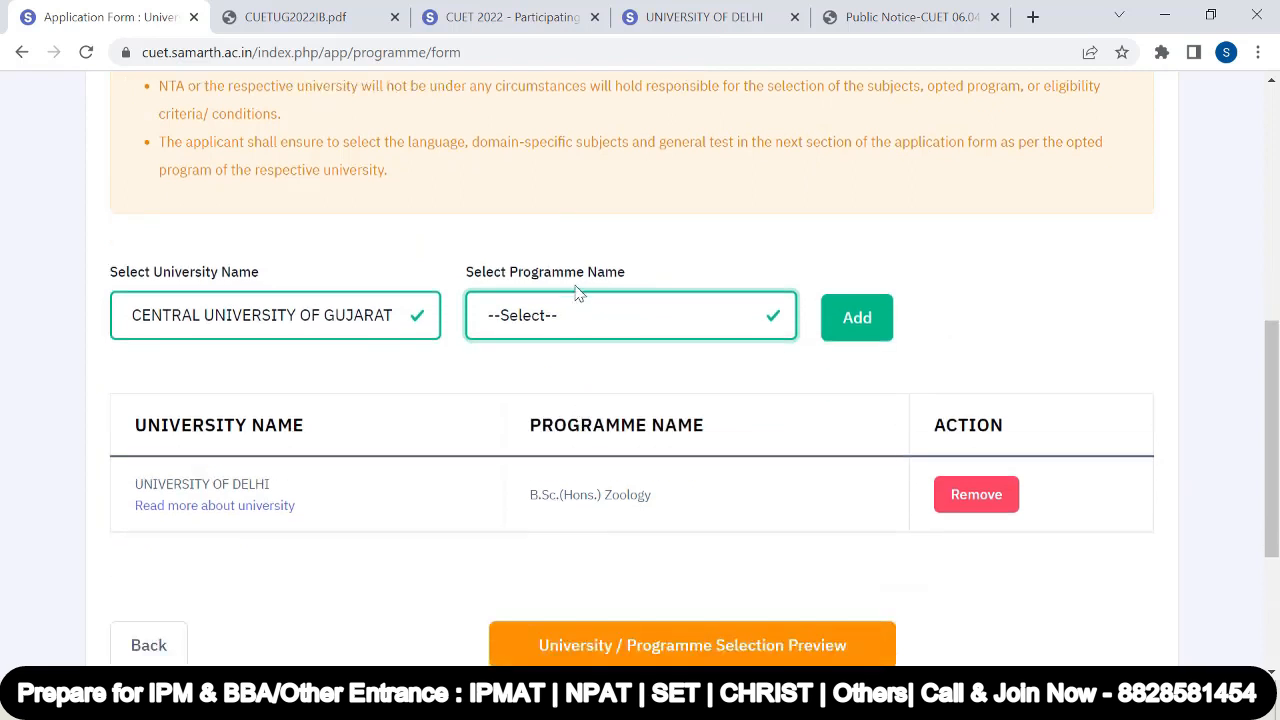
{"action": "left_click", "coordinate": [608, 313]}
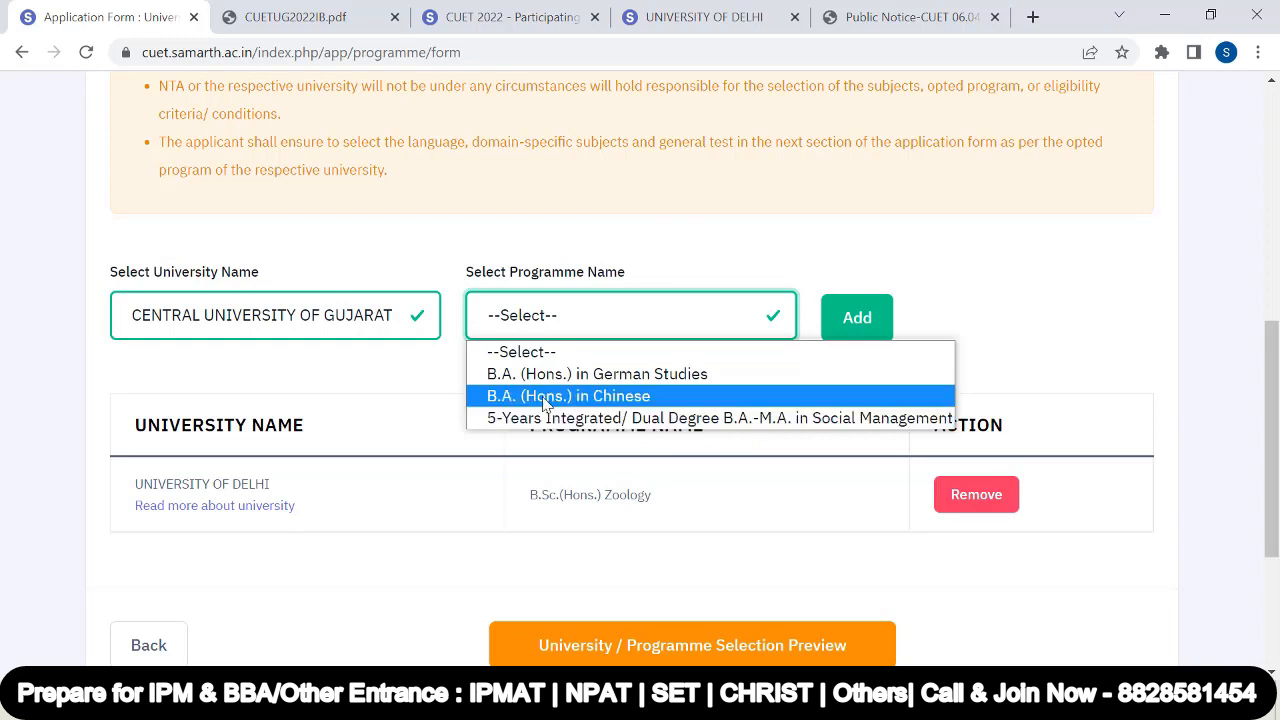
{"action": "left_click", "coordinate": [628, 376]}
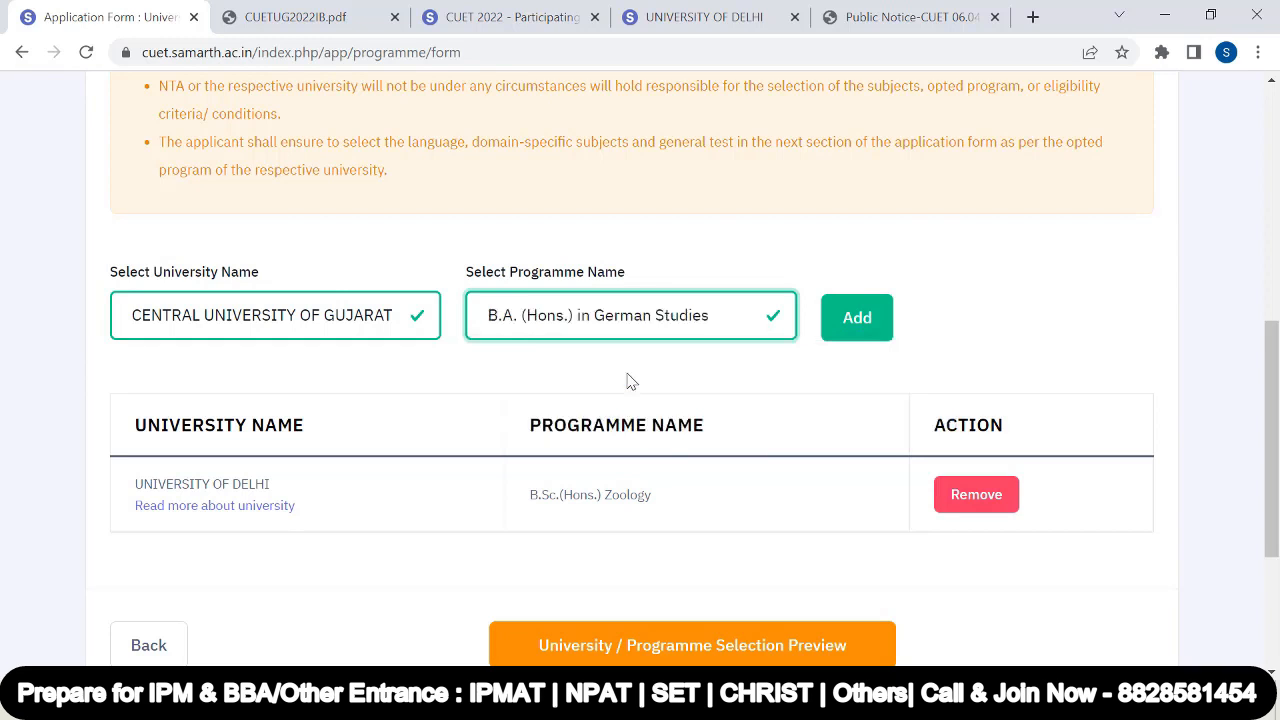
{"action": "left_click", "coordinate": [845, 325]}
{"action": "scroll", "coordinate": [857, 329], "scroll_direction": "down", "scroll_amount": 3}
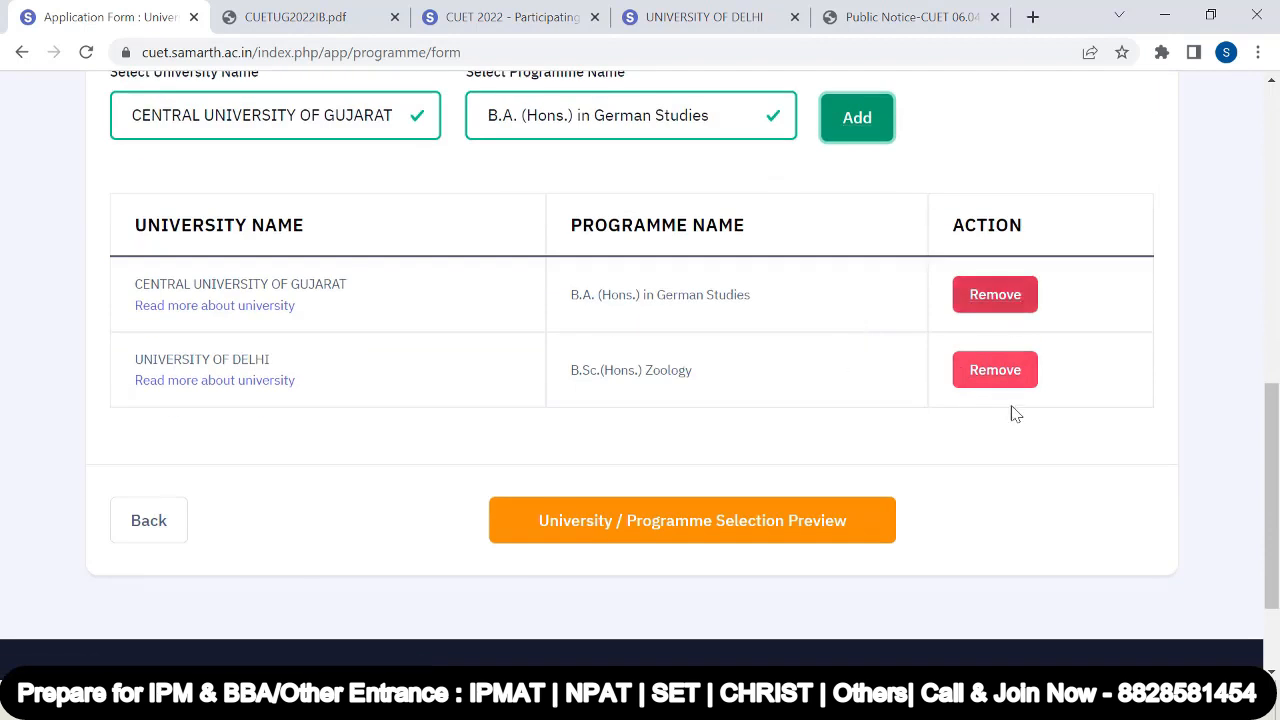
Select MANIPUR UNIVERSITY in the University dropdown and show its programme list
{"action": "scroll", "coordinate": [383, 332], "scroll_direction": "up", "scroll_amount": 2}
{"action": "left_click", "coordinate": [330, 326]}
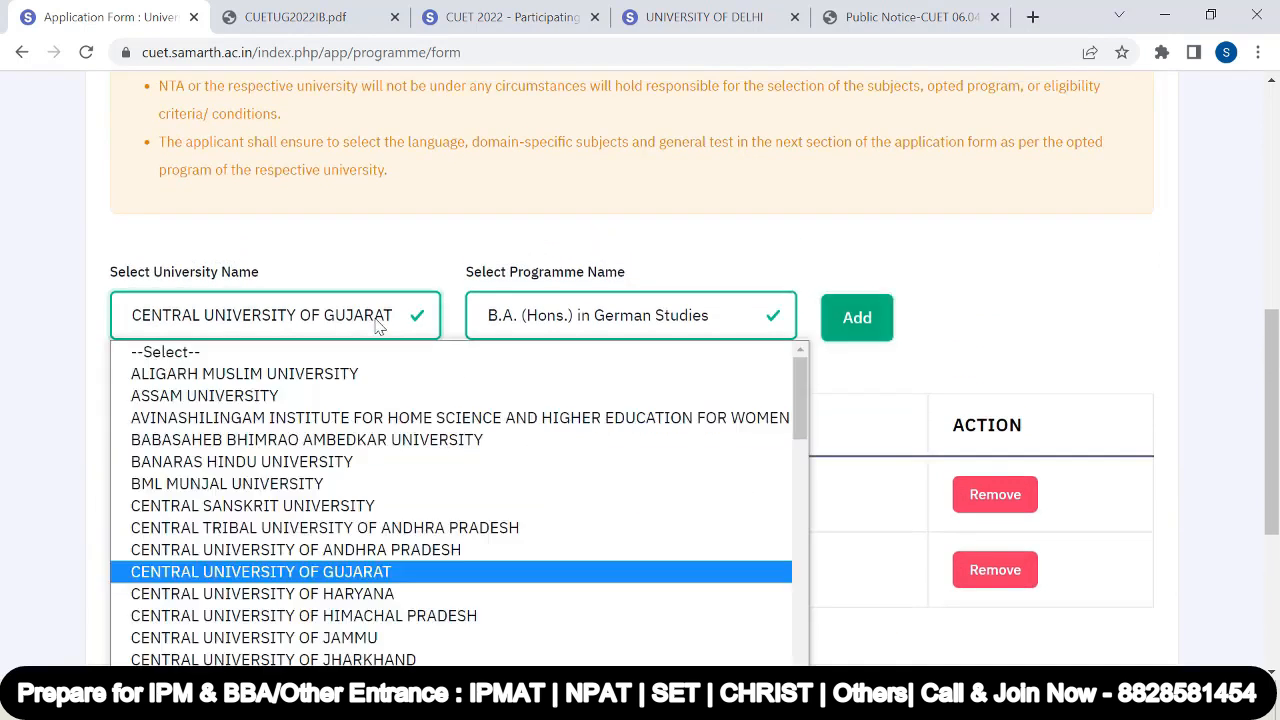
{"action": "scroll", "coordinate": [345, 450], "scroll_direction": "down", "scroll_amount": 5}
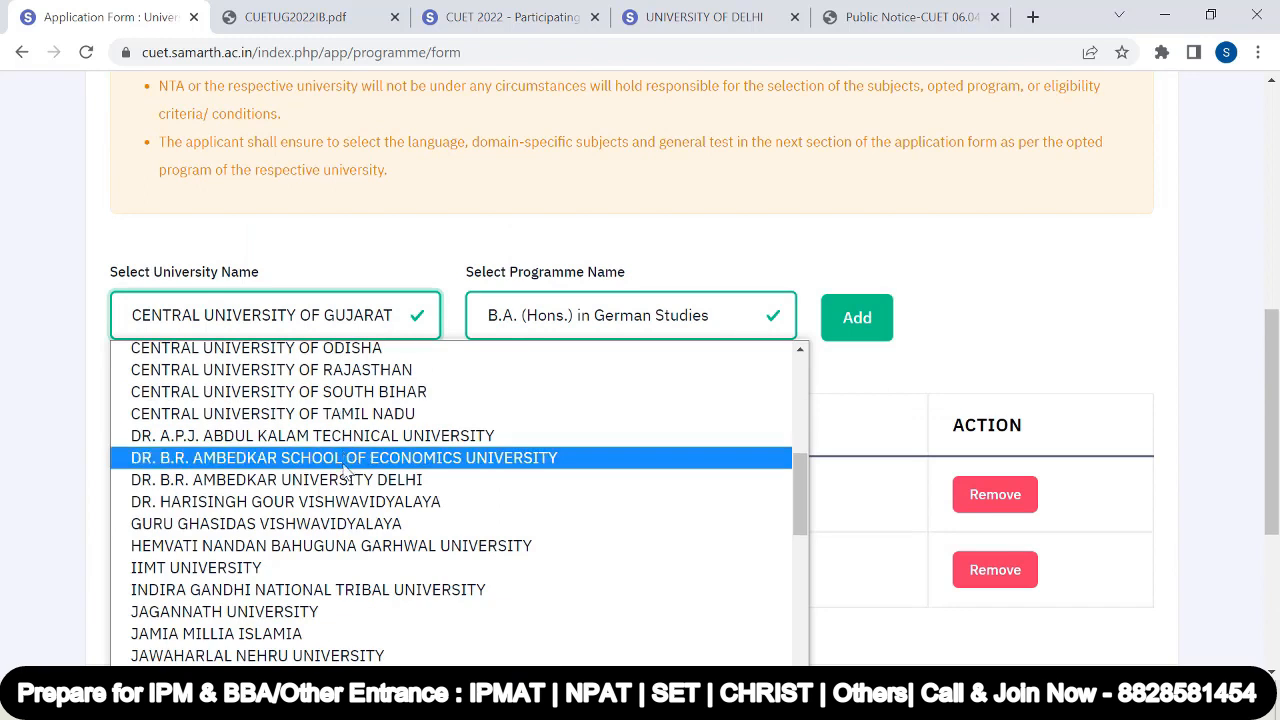
{"action": "scroll", "coordinate": [345, 470], "scroll_direction": "down", "scroll_amount": 2}
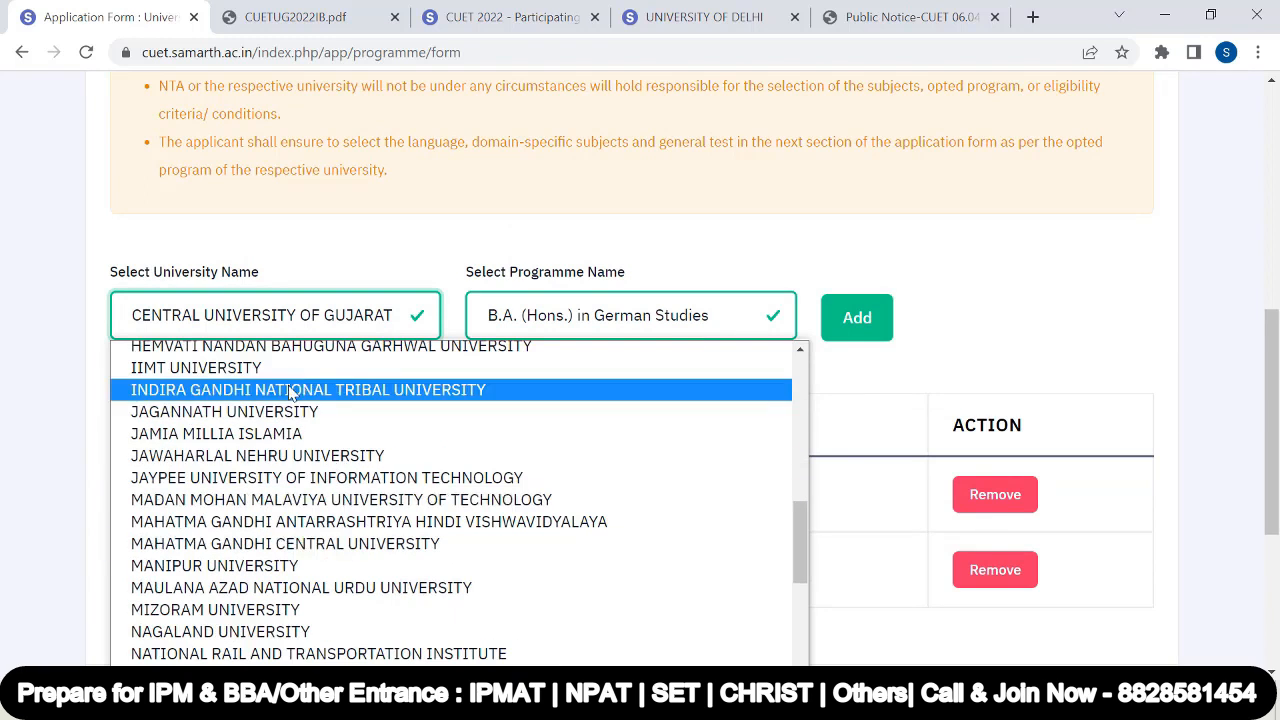
{"action": "left_click", "coordinate": [340, 565]}
{"action": "left_click", "coordinate": [588, 320]}
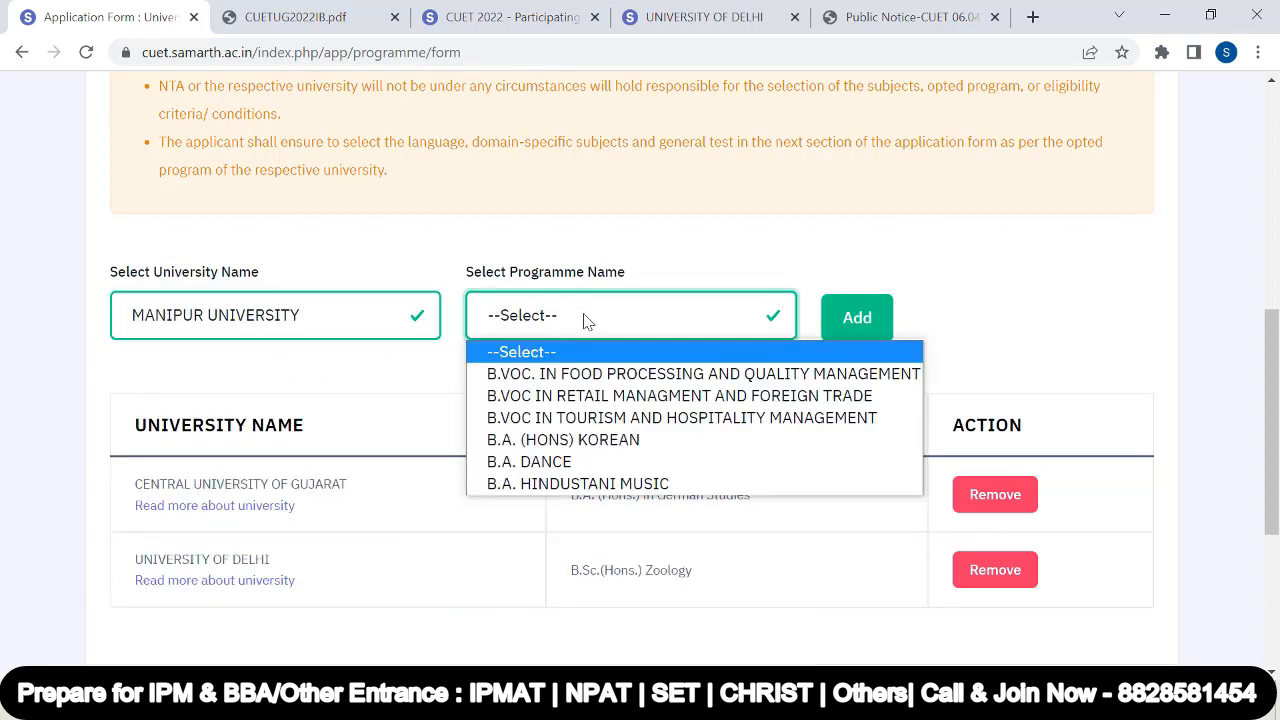
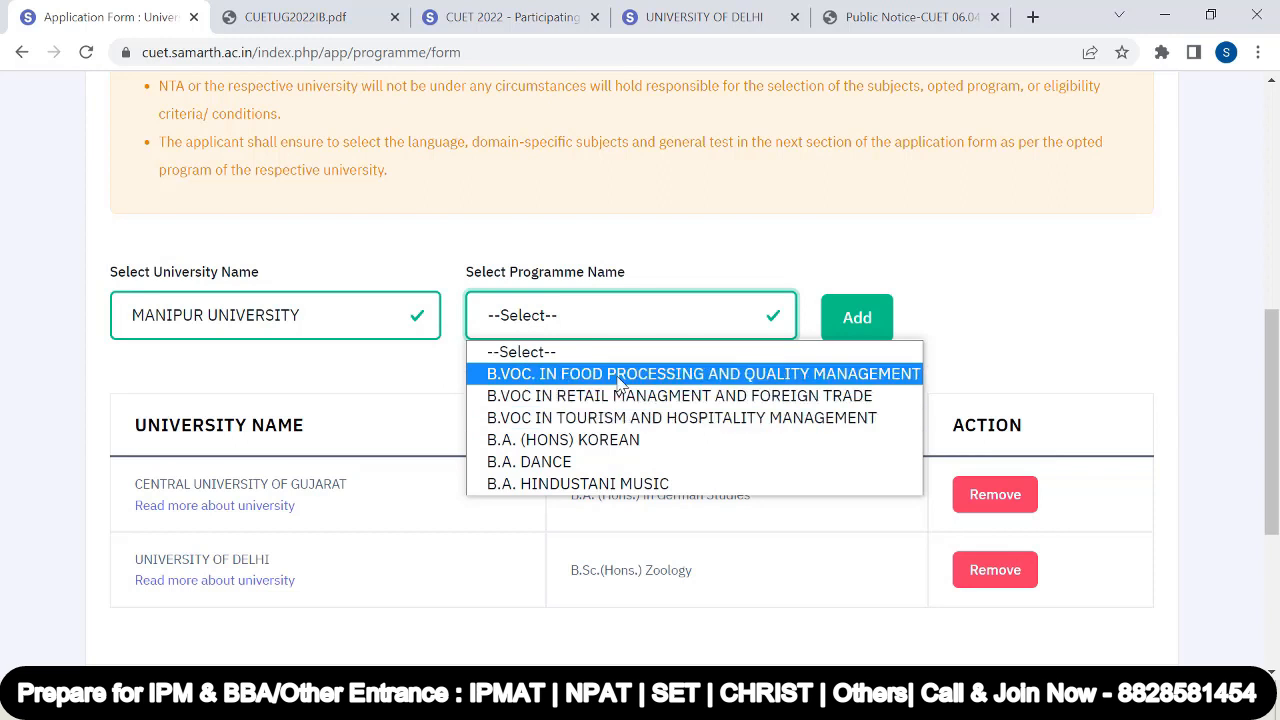
Add Manipur University's B.VOC. in Food Processing and Quality Management as the third programme choice
{"action": "left_click", "coordinate": [620, 380]}
{"action": "left_click", "coordinate": [835, 335]}
{"action": "scroll", "coordinate": [712, 397], "scroll_direction": "down", "scroll_amount": 2}
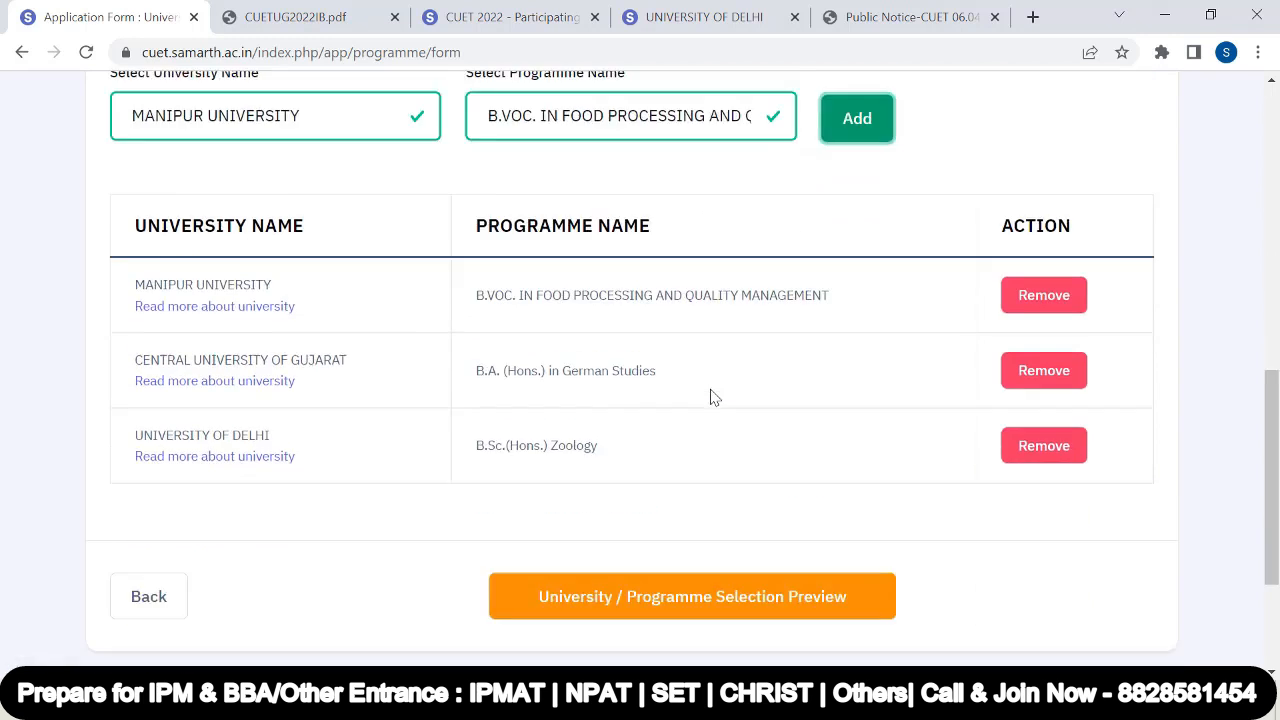
{"action": "scroll", "coordinate": [712, 397], "scroll_direction": "down", "scroll_amount": 1}
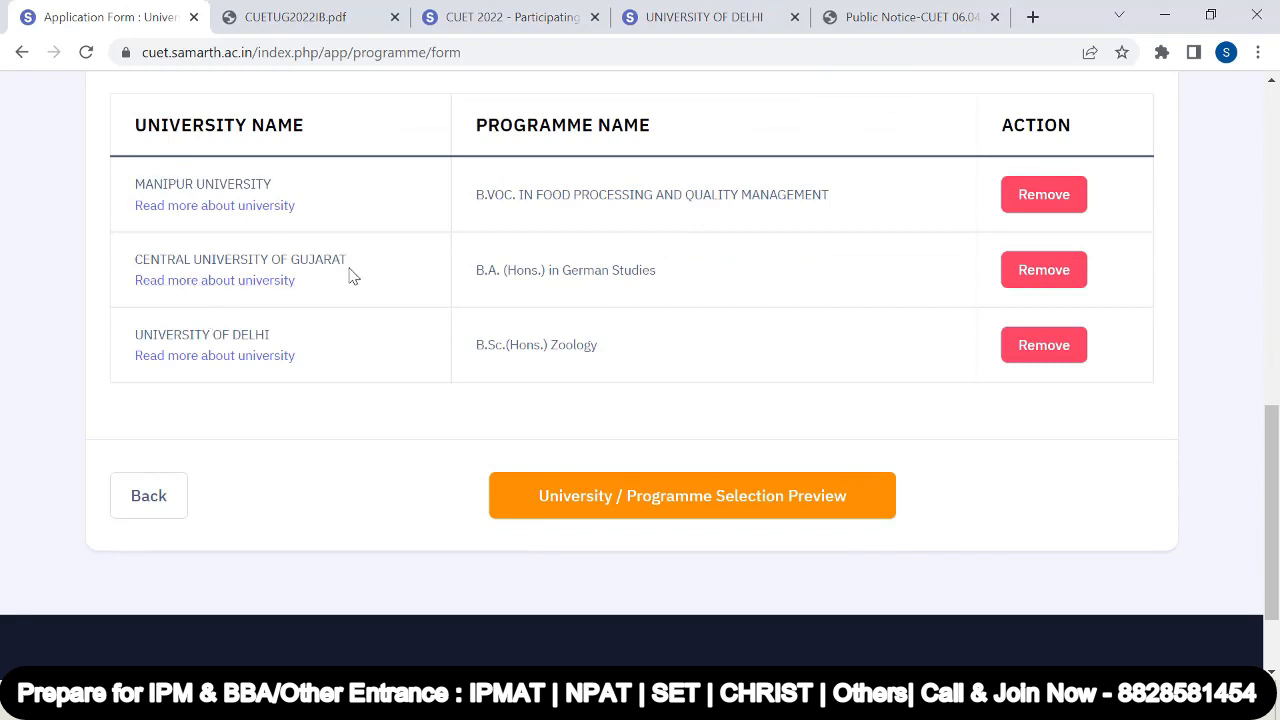
{"action": "left_click", "coordinate": [538, 14]}
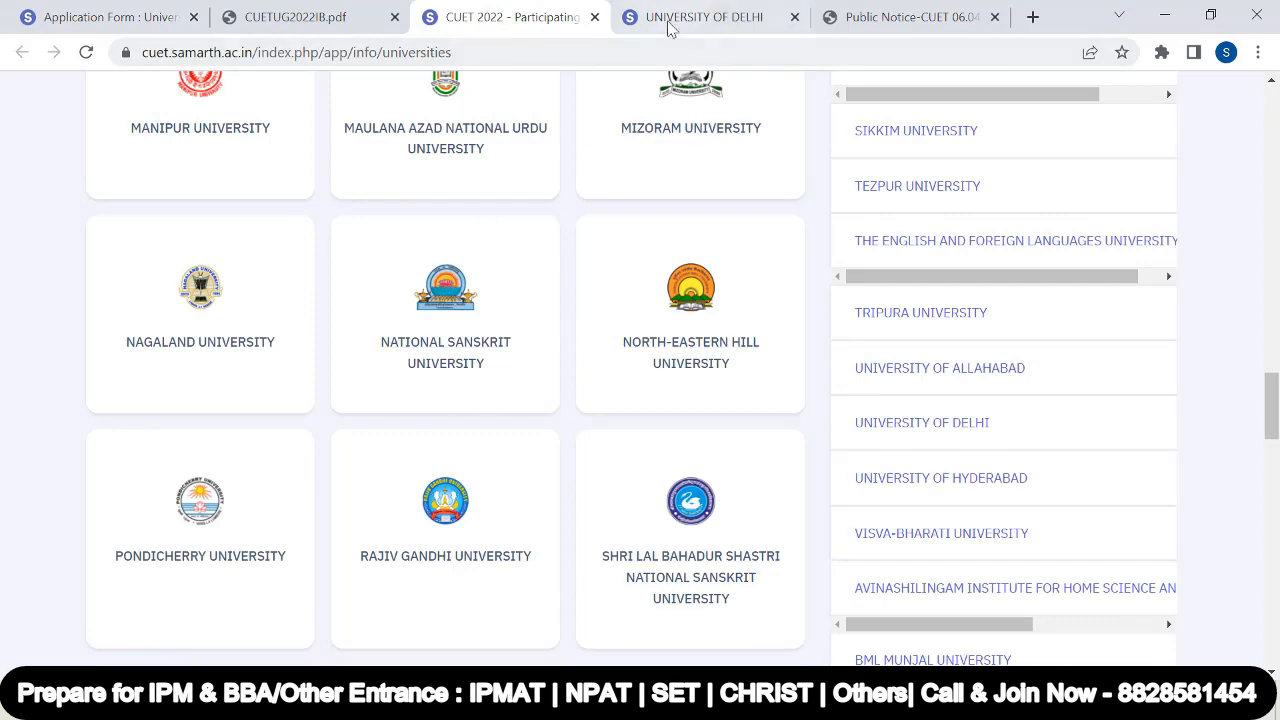
{"action": "left_click", "coordinate": [660, 22]}
{"action": "scroll", "coordinate": [690, 390], "scroll_direction": "up", "scroll_amount": 20}
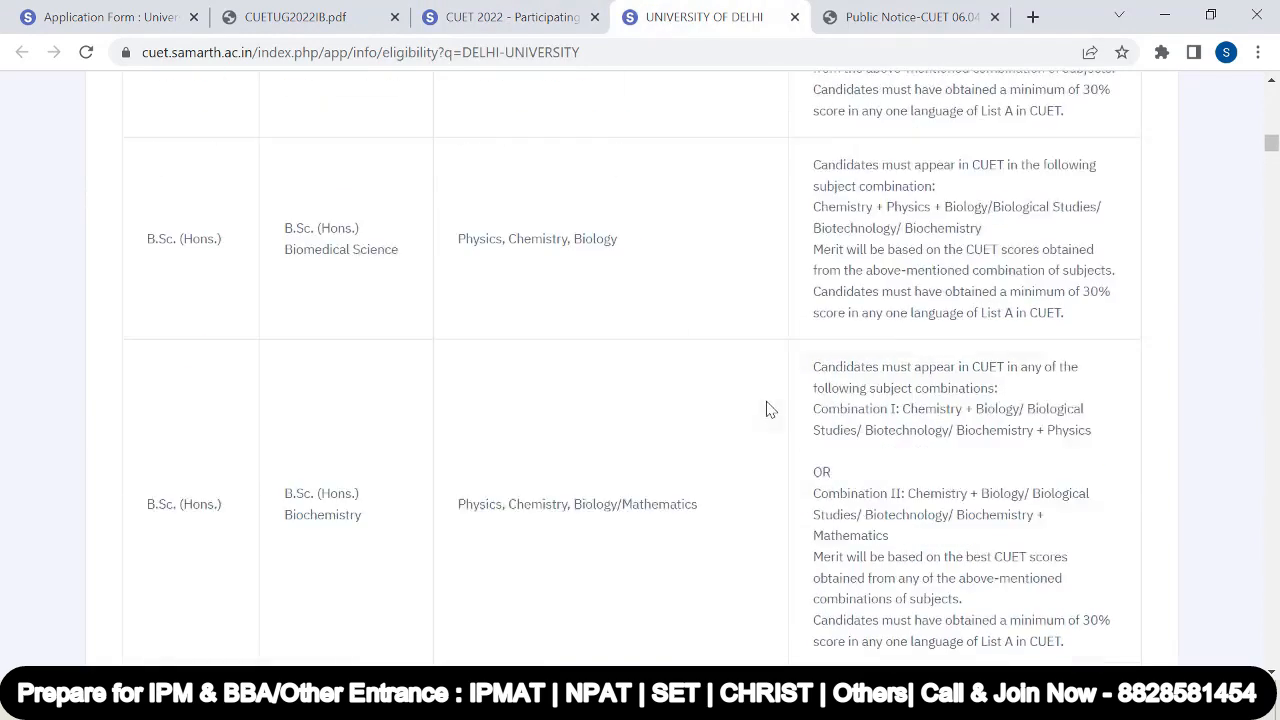
{"action": "scroll", "coordinate": [694, 386], "scroll_direction": "up", "scroll_amount": 5}
{"action": "scroll", "coordinate": [694, 386], "scroll_direction": "down", "scroll_amount": 4}
{"action": "scroll", "coordinate": [657, 374], "scroll_direction": "up", "scroll_amount": 4}
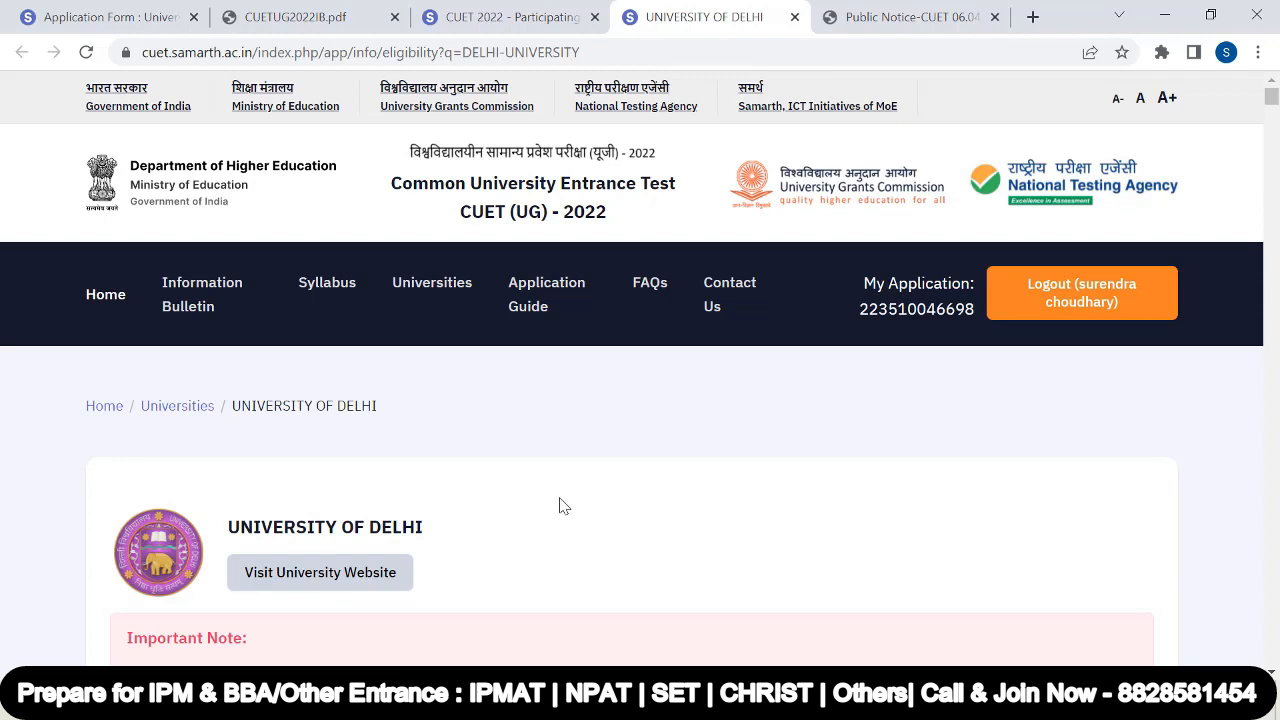
{"action": "scroll", "coordinate": [563, 505], "scroll_direction": "down", "scroll_amount": 3}
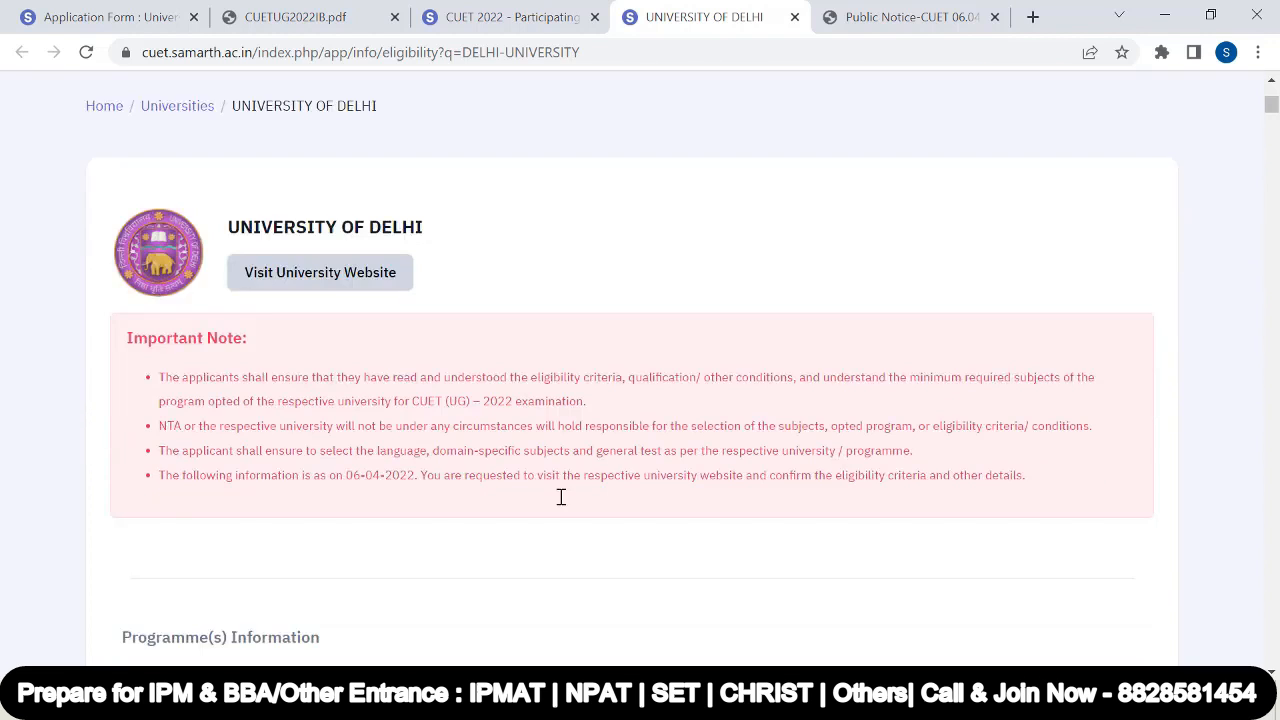
{"action": "scroll", "coordinate": [561, 497], "scroll_direction": "down", "scroll_amount": 7}
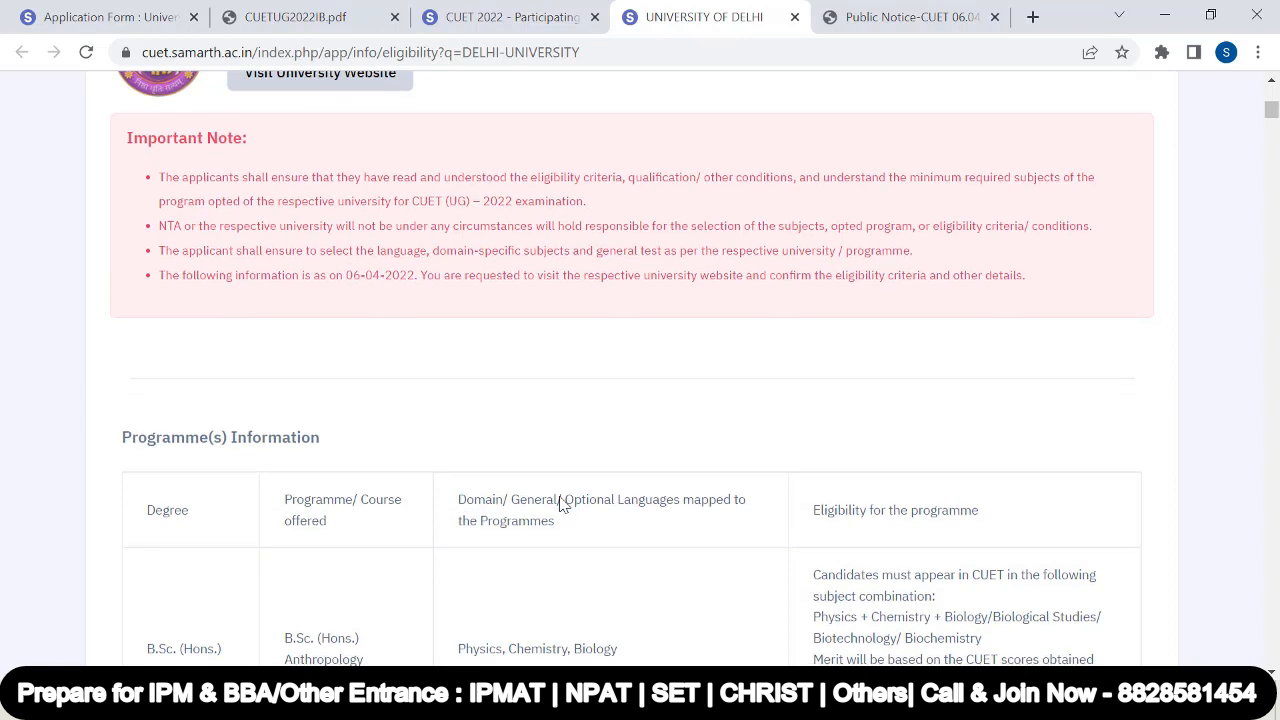
{"action": "scroll", "coordinate": [561, 497], "scroll_direction": "up", "scroll_amount": 10}
{"action": "left_click", "coordinate": [320, 17]}
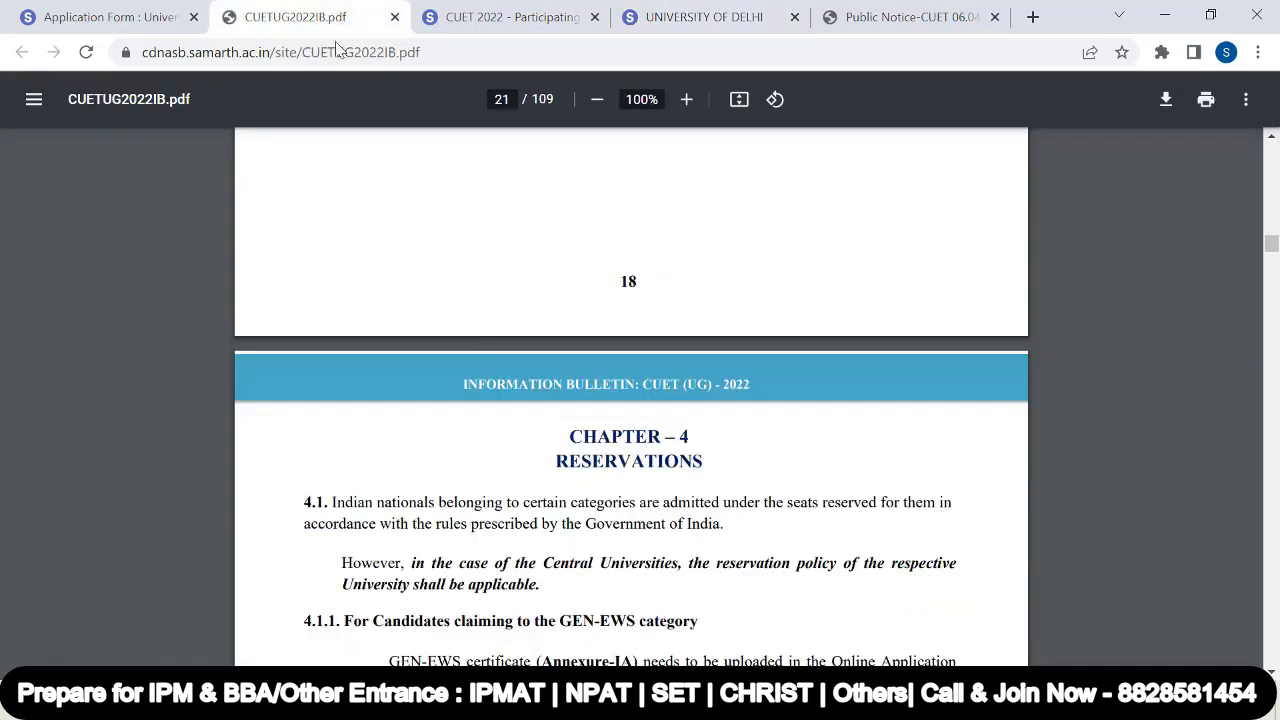
{"action": "left_click", "coordinate": [138, 26]}
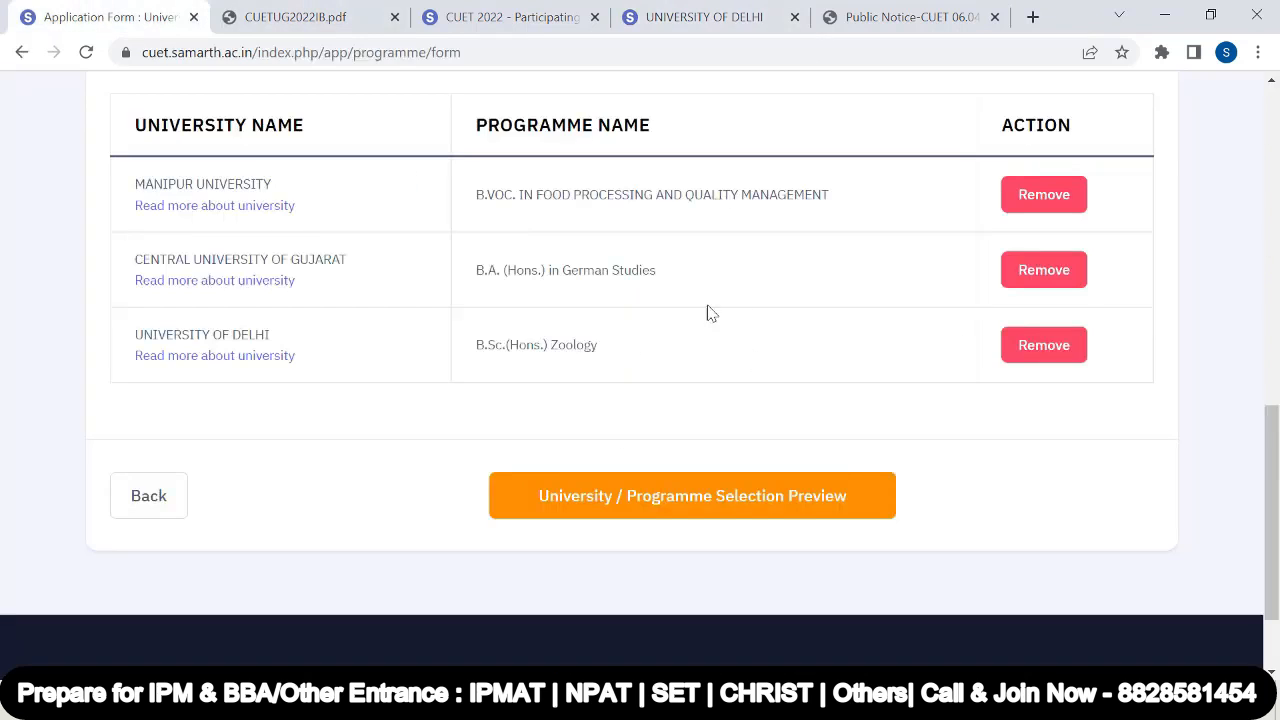
Remove the University of Delhi Zoology choice and browse Aligarh Muslim University's B.A. (Hons.) Sanskrit and Hindi programmes
{"action": "scroll", "coordinate": [620, 360], "scroll_direction": "up", "scroll_amount": 2}
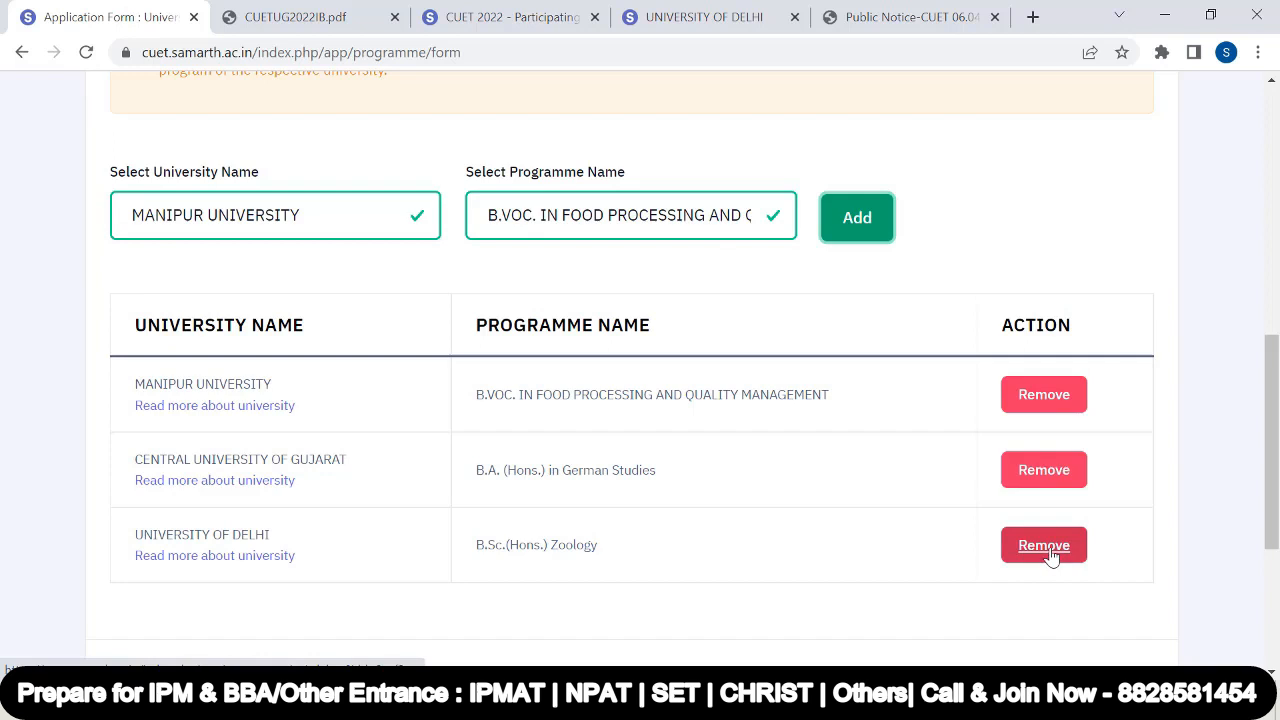
{"action": "left_click", "coordinate": [1047, 555]}
{"action": "left_click", "coordinate": [430, 224]}
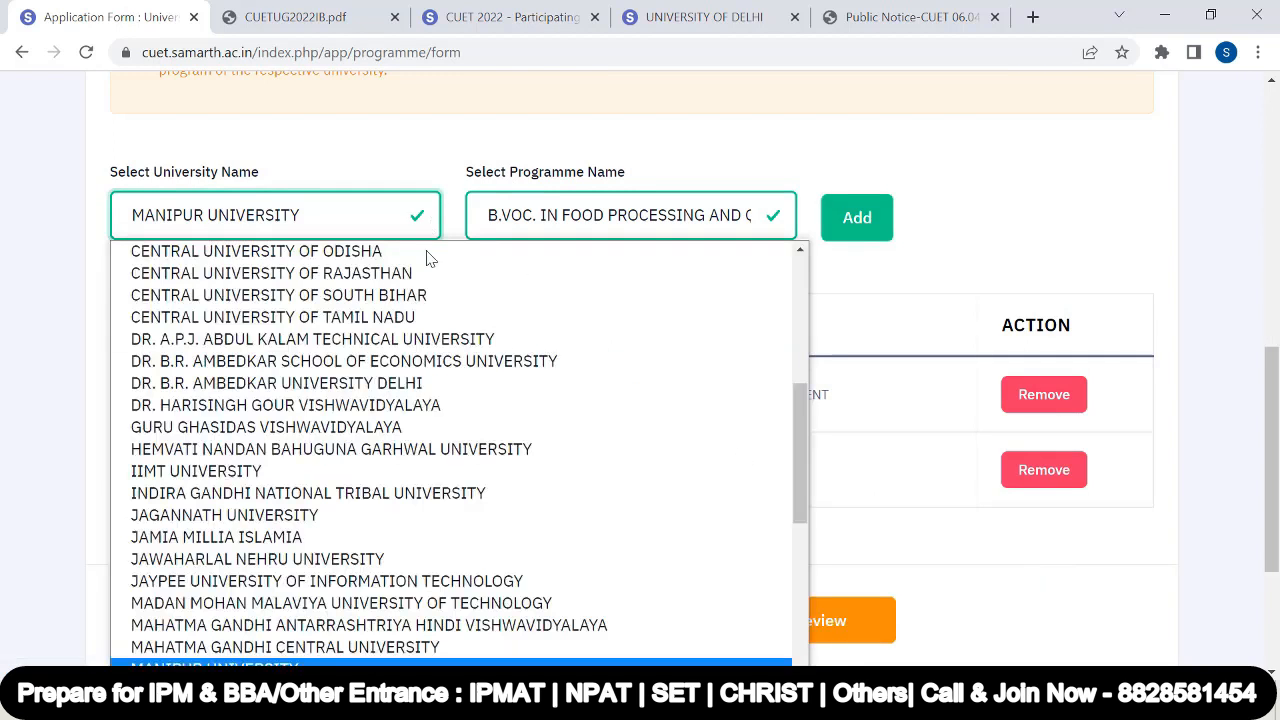
{"action": "scroll", "coordinate": [414, 340], "scroll_direction": "down", "scroll_amount": 4}
{"action": "scroll", "coordinate": [410, 368], "scroll_direction": "up", "scroll_amount": 10}
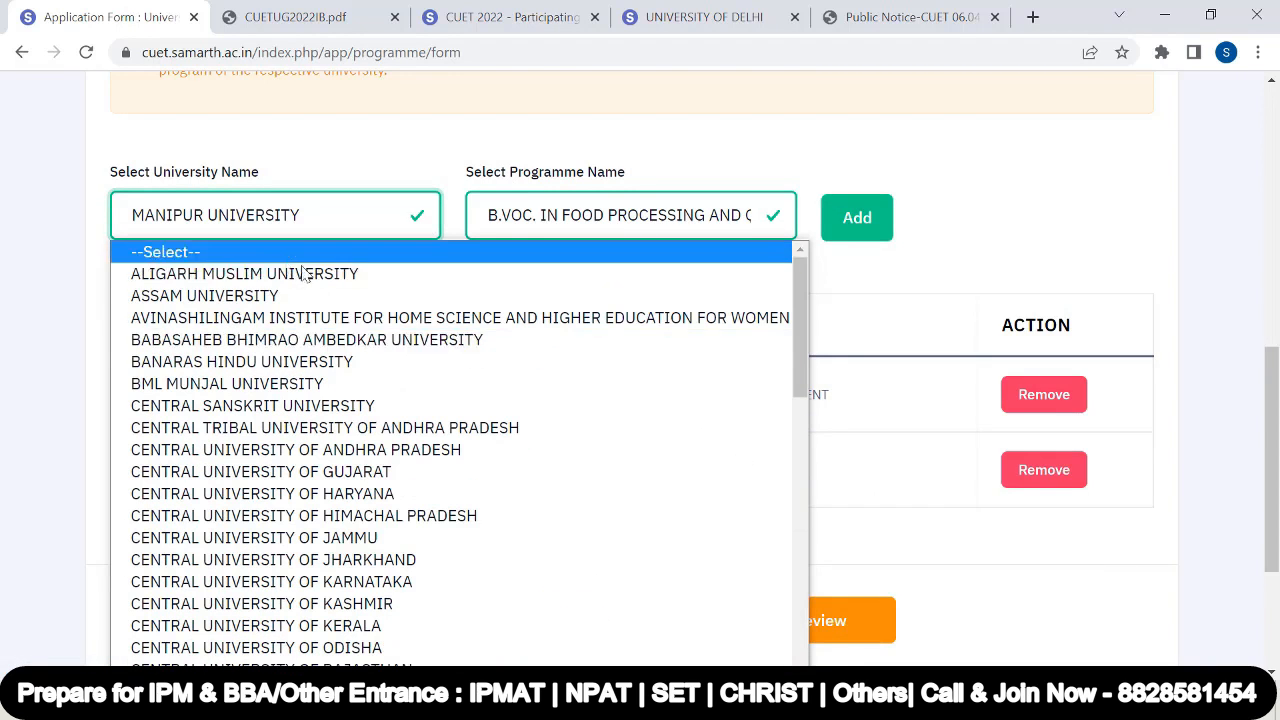
{"action": "left_click", "coordinate": [340, 276]}
{"action": "left_click", "coordinate": [590, 214]}
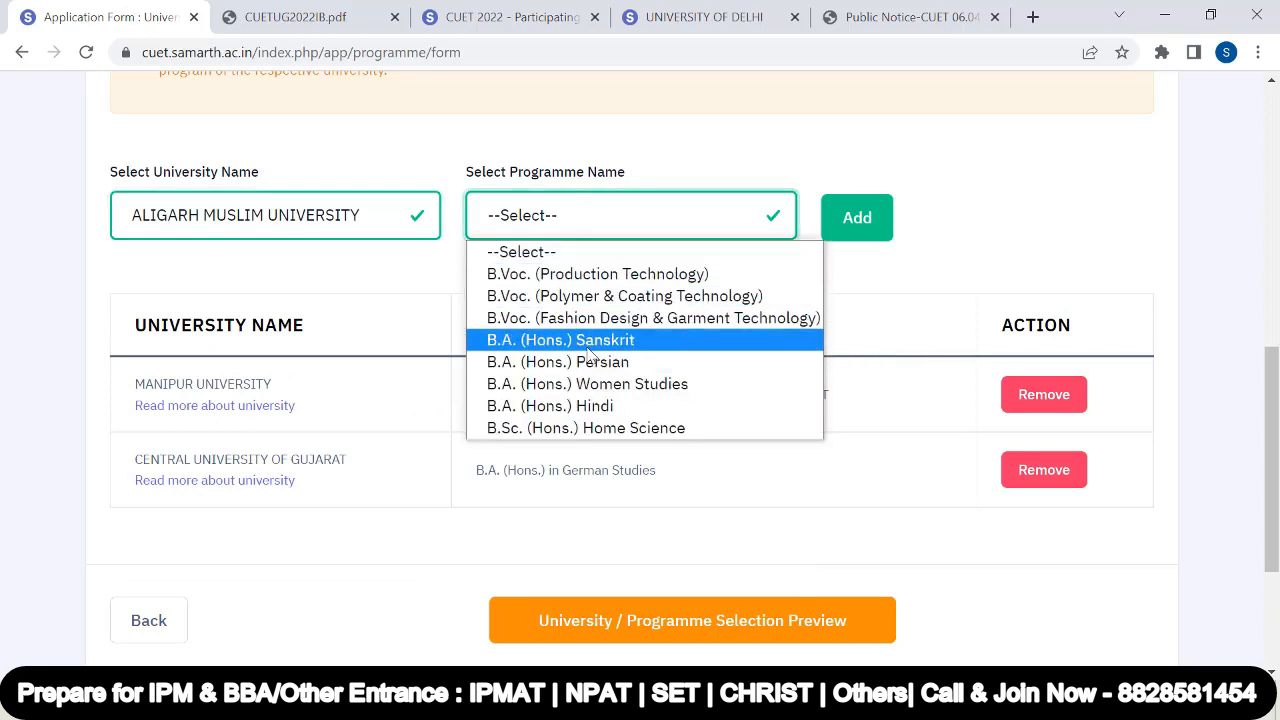
{"action": "left_click", "coordinate": [621, 345]}
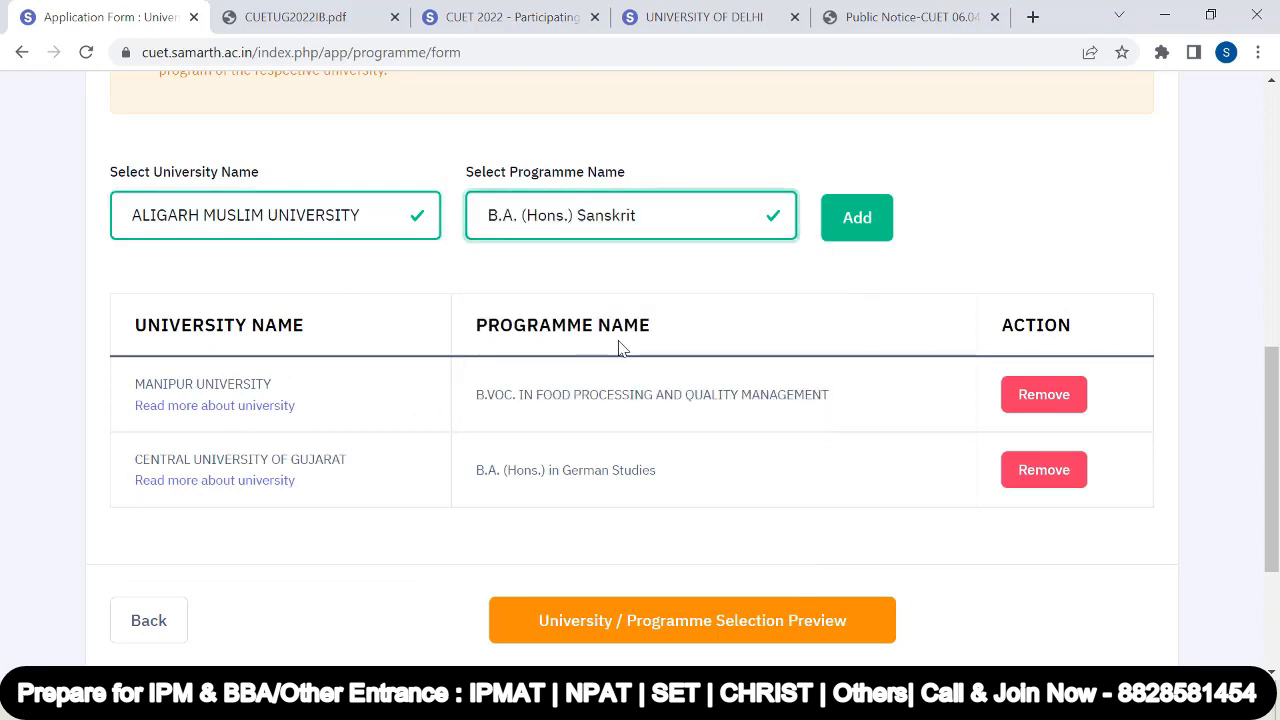
{"action": "left_click", "coordinate": [617, 229]}
{"action": "left_click", "coordinate": [636, 405]}
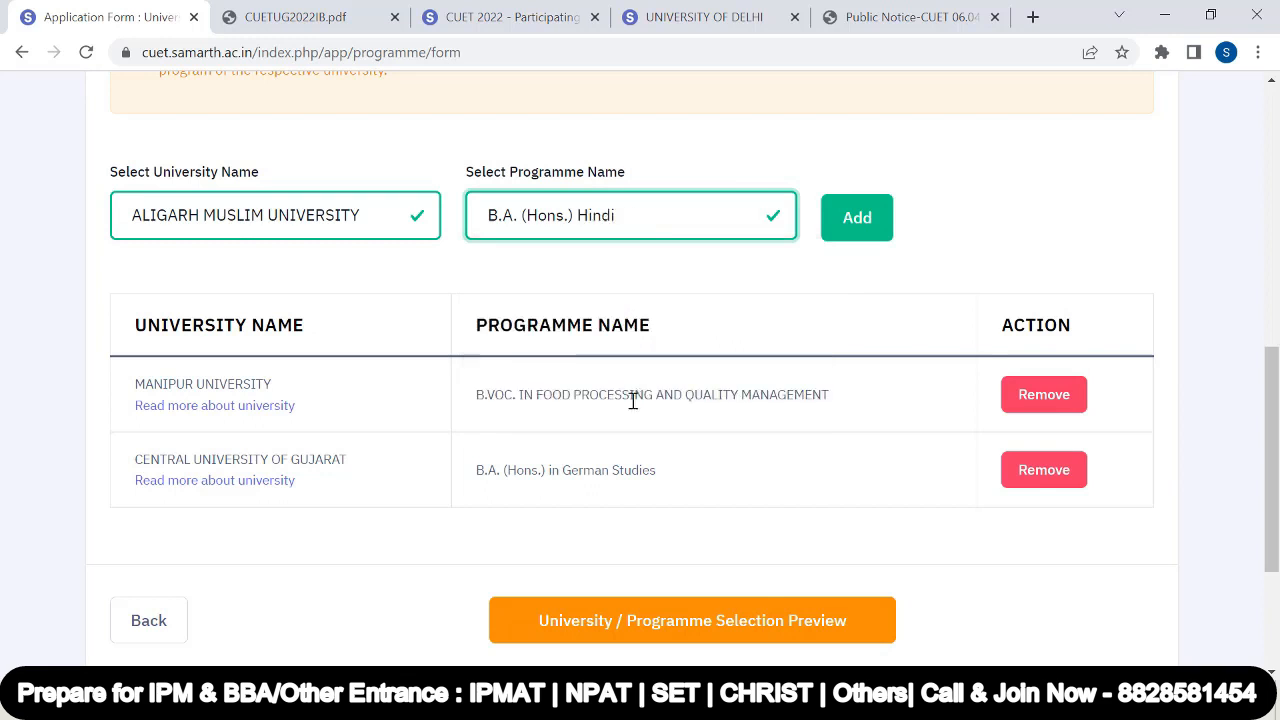
{"action": "left_click", "coordinate": [651, 222]}
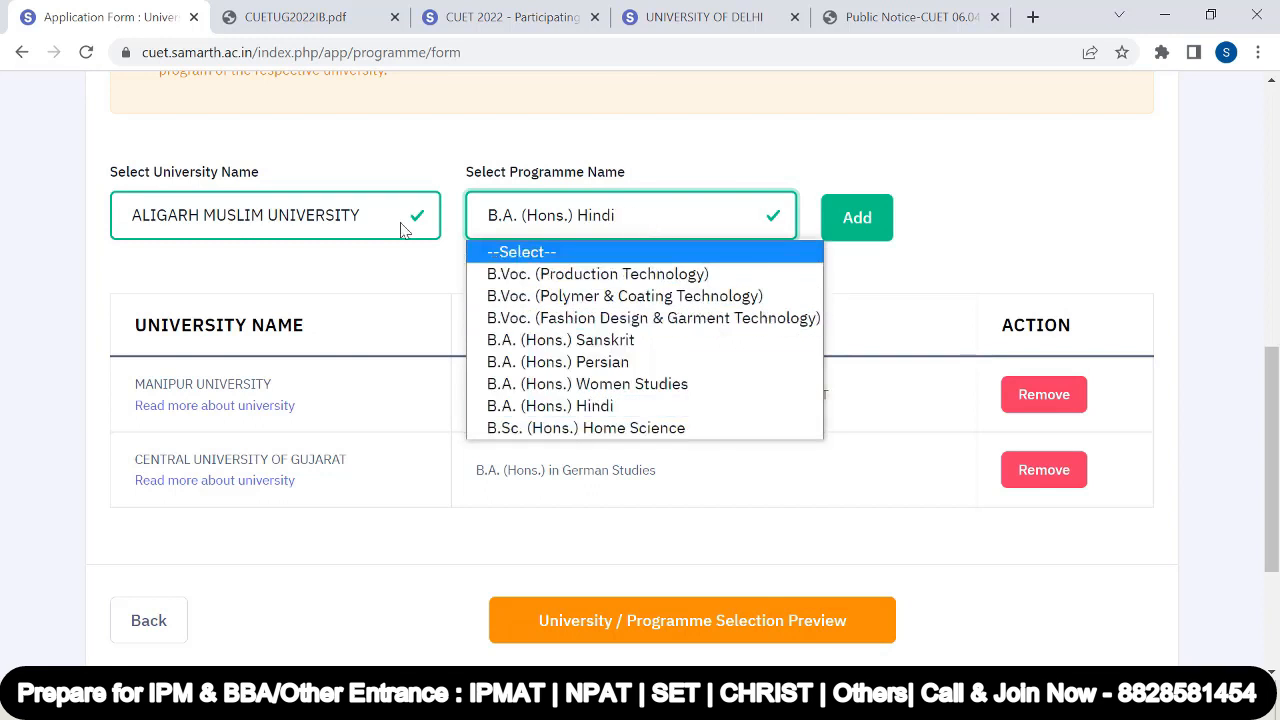
Select Central University of Karnataka with BBA and add it to the choices
{"action": "left_click", "coordinate": [403, 226]}
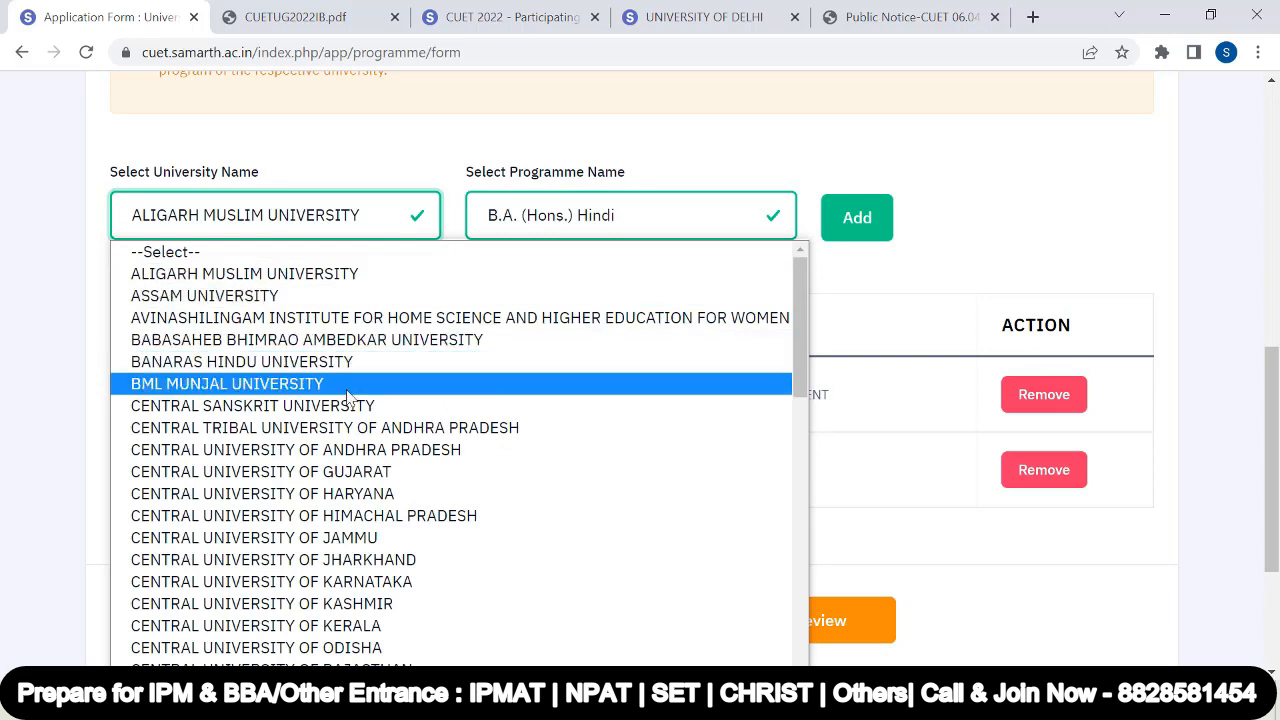
{"action": "scroll", "coordinate": [343, 398], "scroll_direction": "down", "scroll_amount": 2}
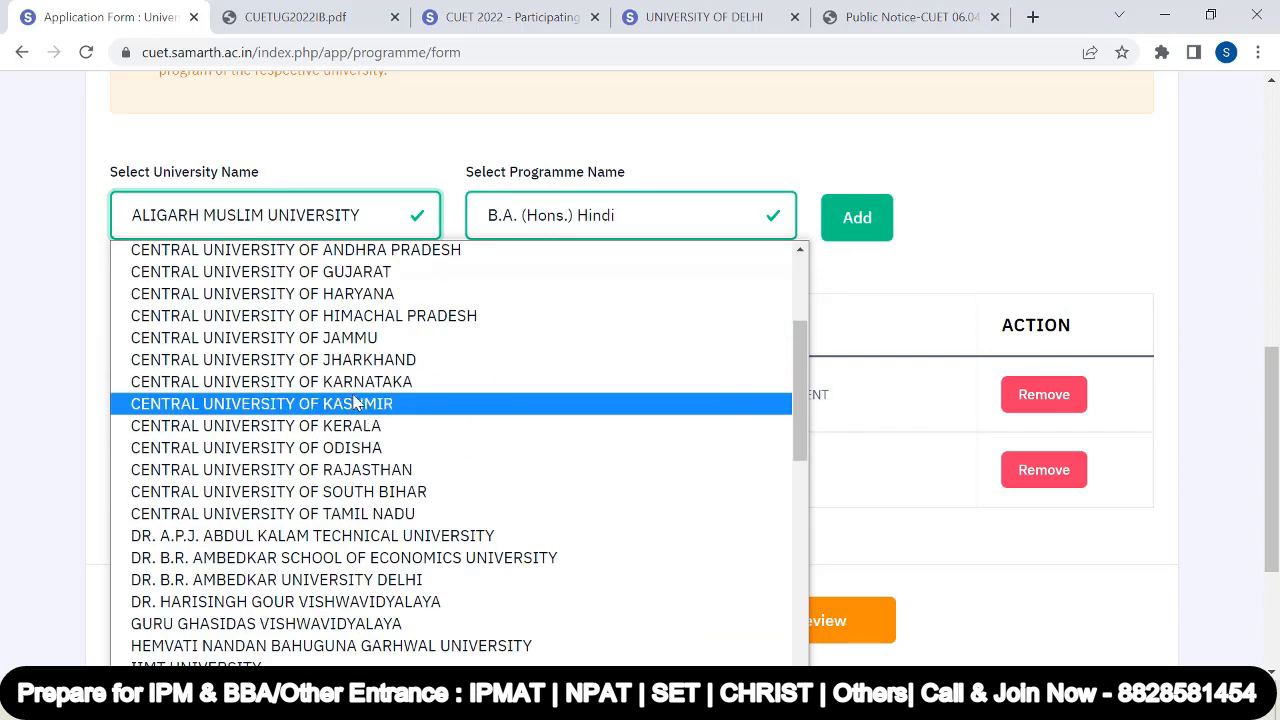
{"action": "left_click", "coordinate": [358, 383]}
{"action": "left_click", "coordinate": [583, 227]}
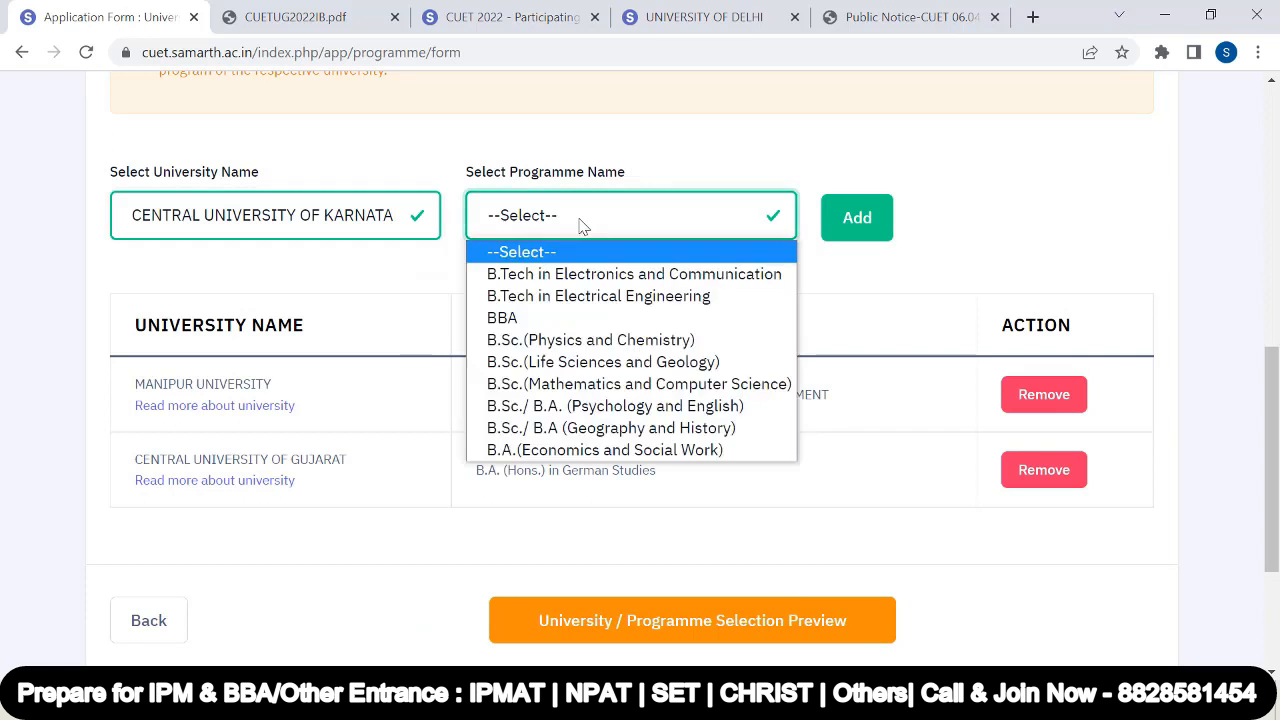
{"action": "left_click", "coordinate": [591, 318]}
{"action": "left_click", "coordinate": [862, 222]}
Open the University / Programme Selection Preview and scroll through it
{"action": "scroll", "coordinate": [860, 285], "scroll_direction": "down", "scroll_amount": 2}
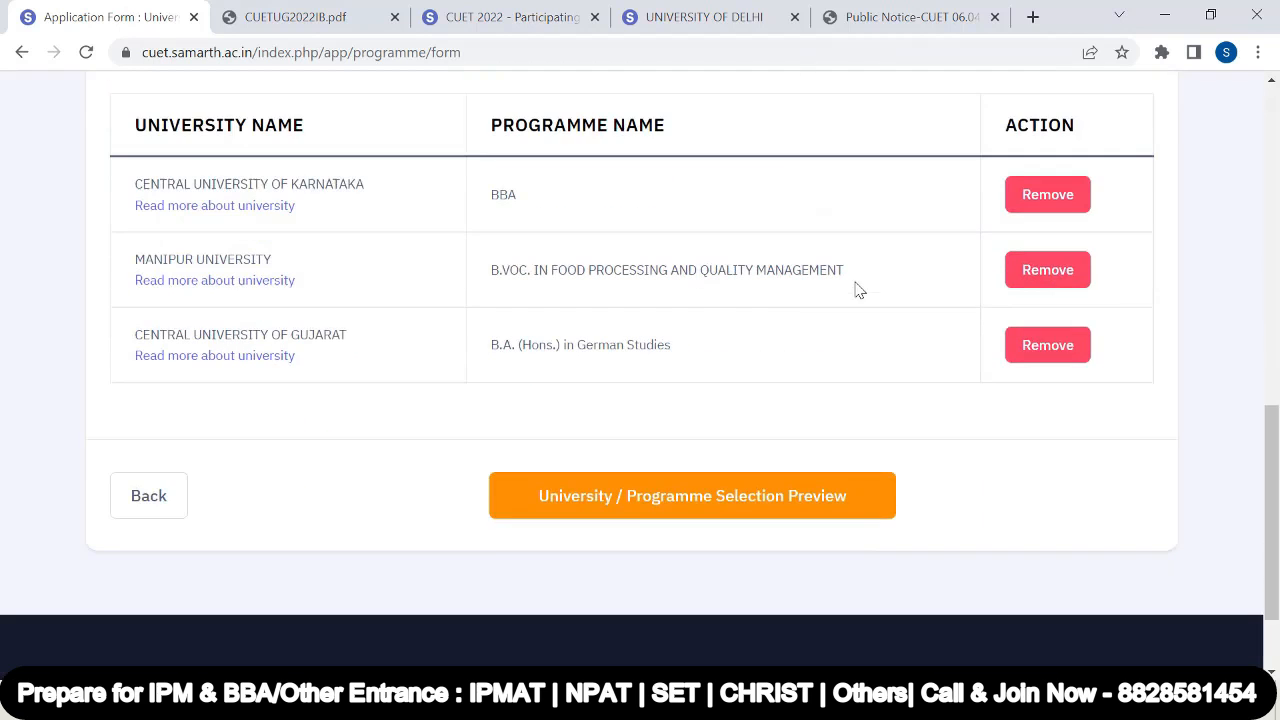
{"action": "left_click", "coordinate": [686, 509]}
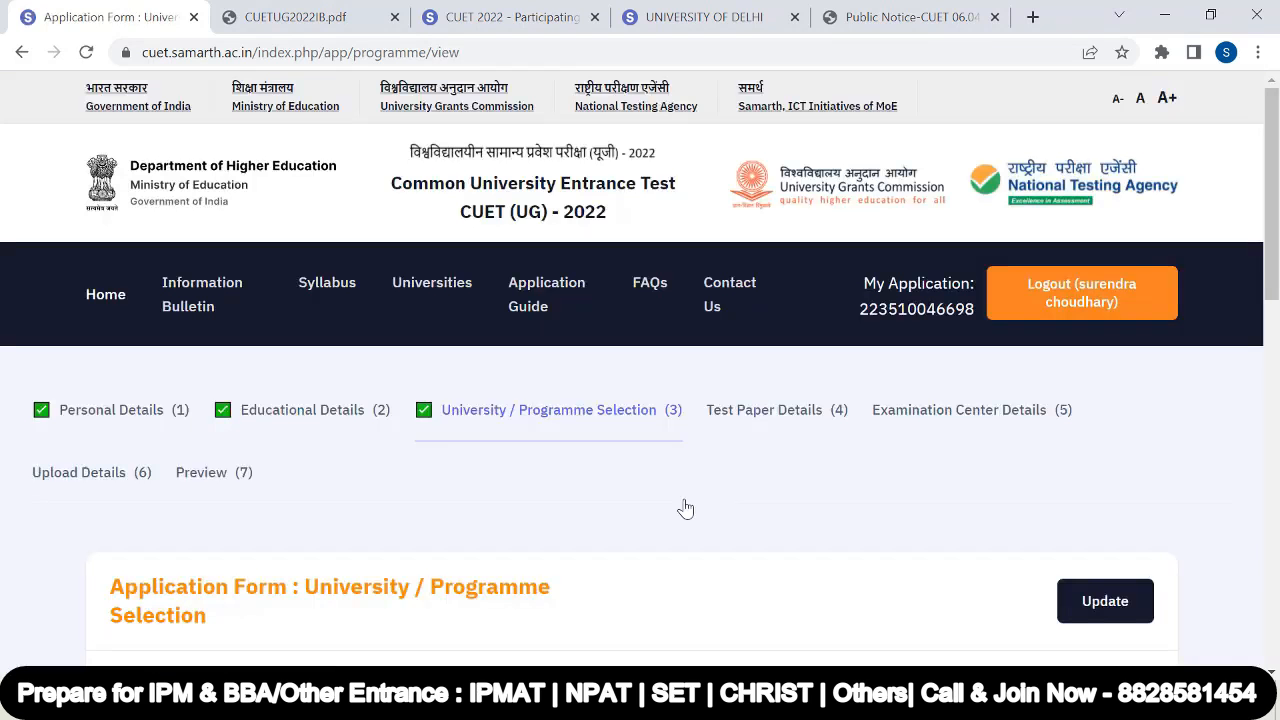
{"action": "scroll", "coordinate": [689, 505], "scroll_direction": "down", "scroll_amount": 4}
{"action": "scroll", "coordinate": [688, 503], "scroll_direction": "down", "scroll_amount": 5}
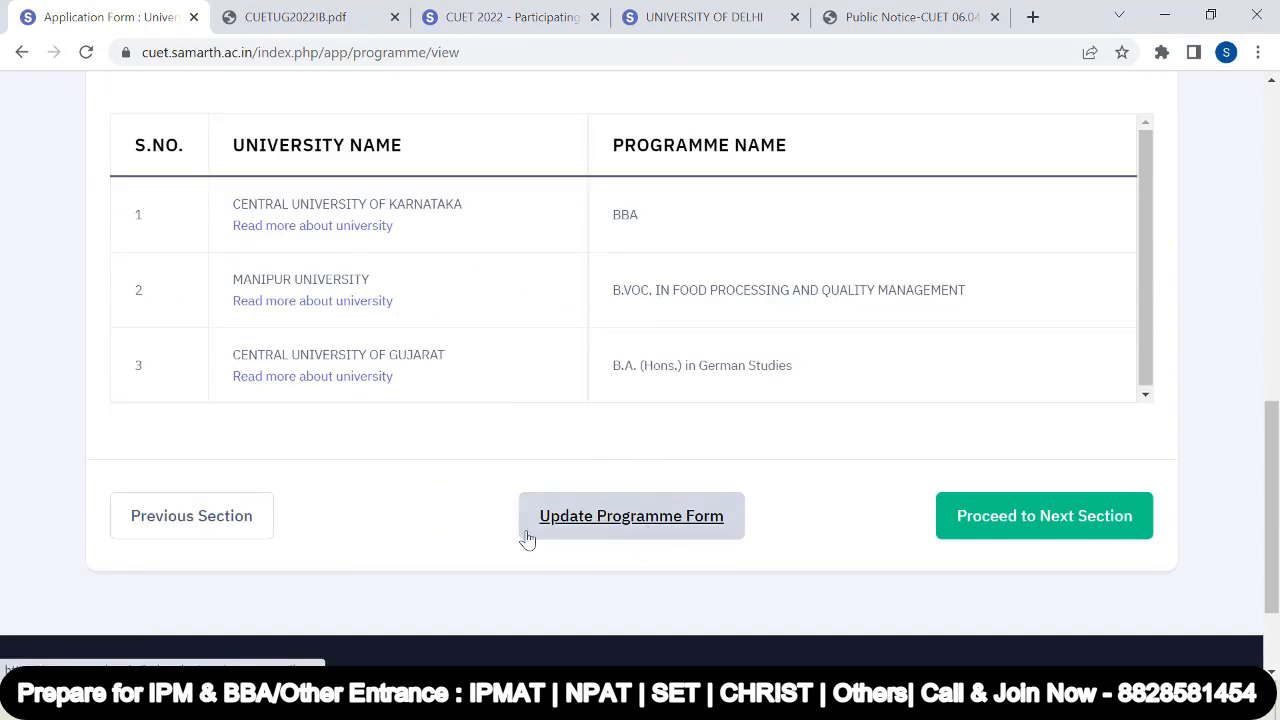
Move to Test Paper Selection and highlight the first slot's 4-test and second slot's 5-test limits
{"action": "left_click", "coordinate": [1020, 527]}
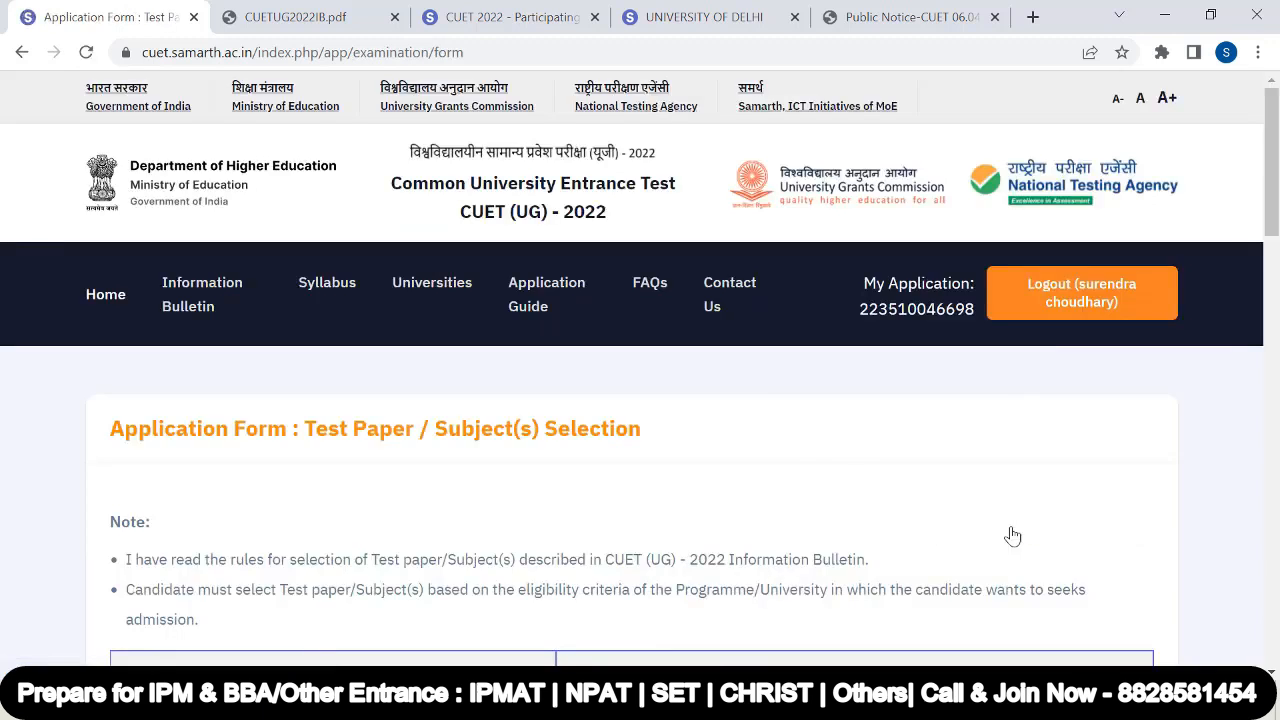
{"action": "scroll", "coordinate": [766, 380], "scroll_direction": "down", "scroll_amount": 3}
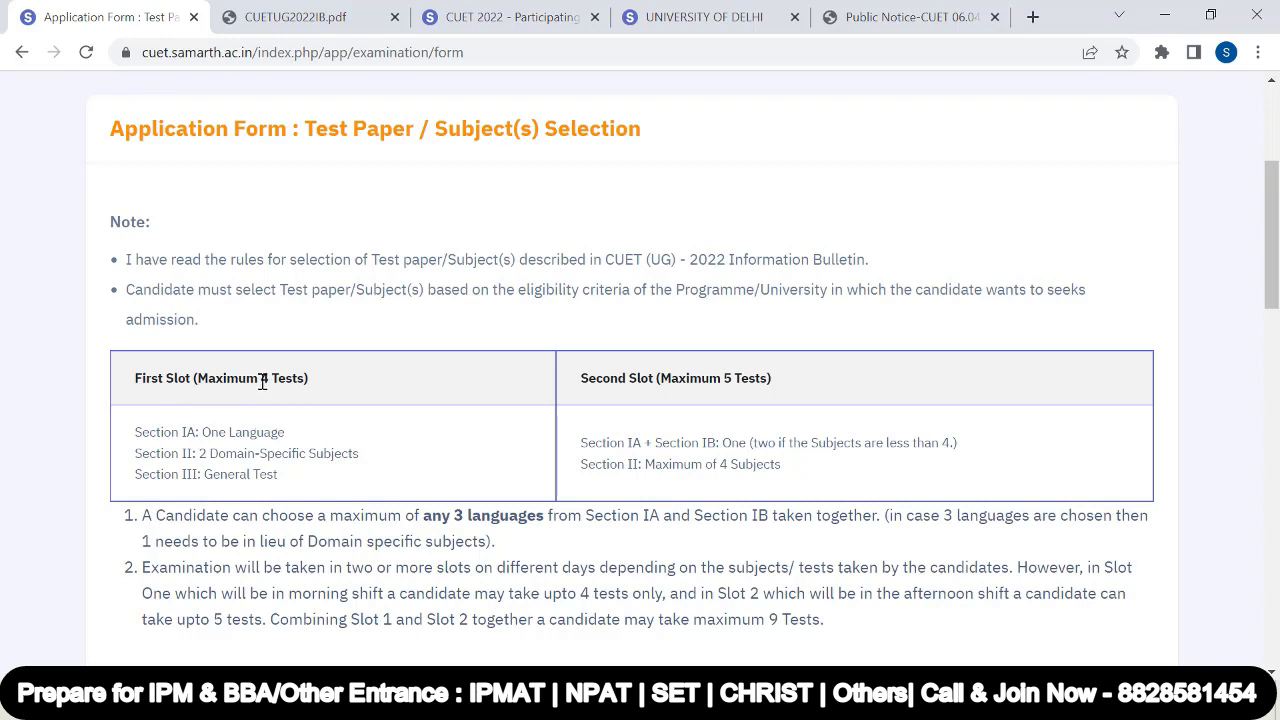
{"action": "left_click_drag", "start_coordinate": [262, 382], "coordinate": [312, 382]}
{"action": "left_click", "coordinate": [683, 386]}
{"action": "left_click_drag", "start_coordinate": [724, 380], "coordinate": [771, 381]}
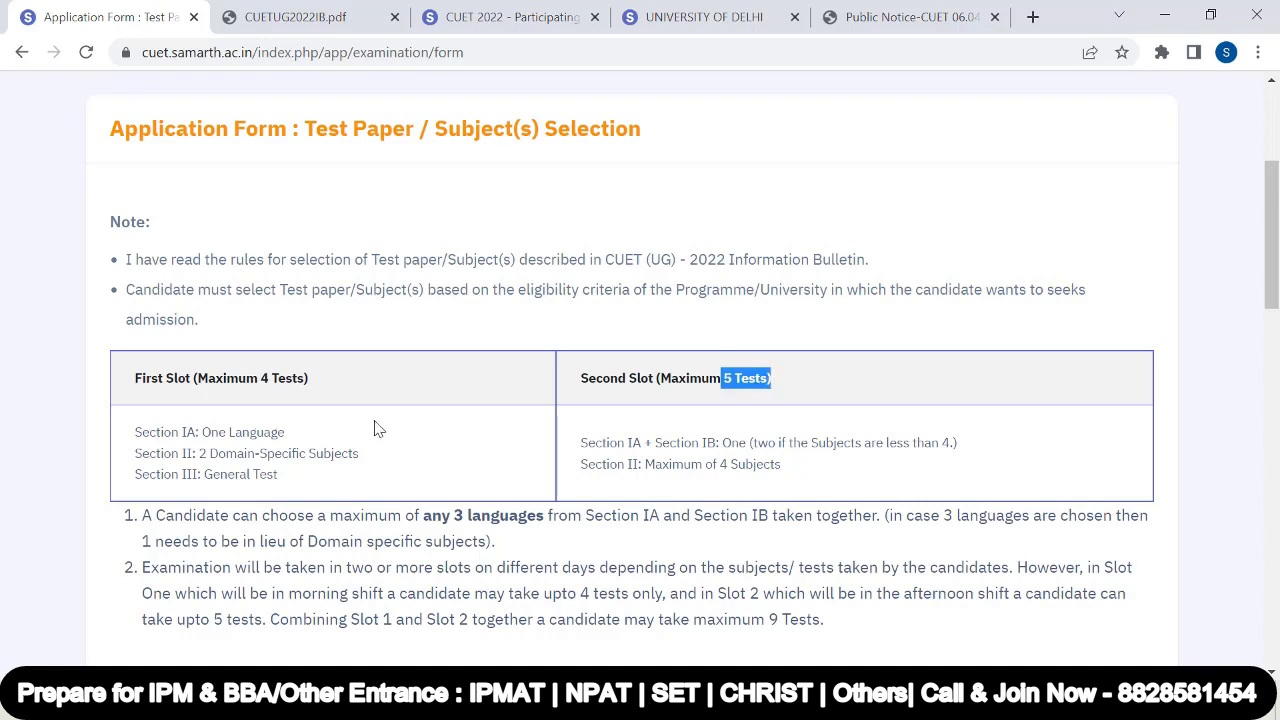
{"action": "left_click", "coordinate": [296, 432]}
Highlight the one-language, 2 Domain-Specific Subjects, General Test, Section IA + IB and max-4 Section II rules
{"action": "left_click_drag", "start_coordinate": [185, 436], "coordinate": [329, 437]}
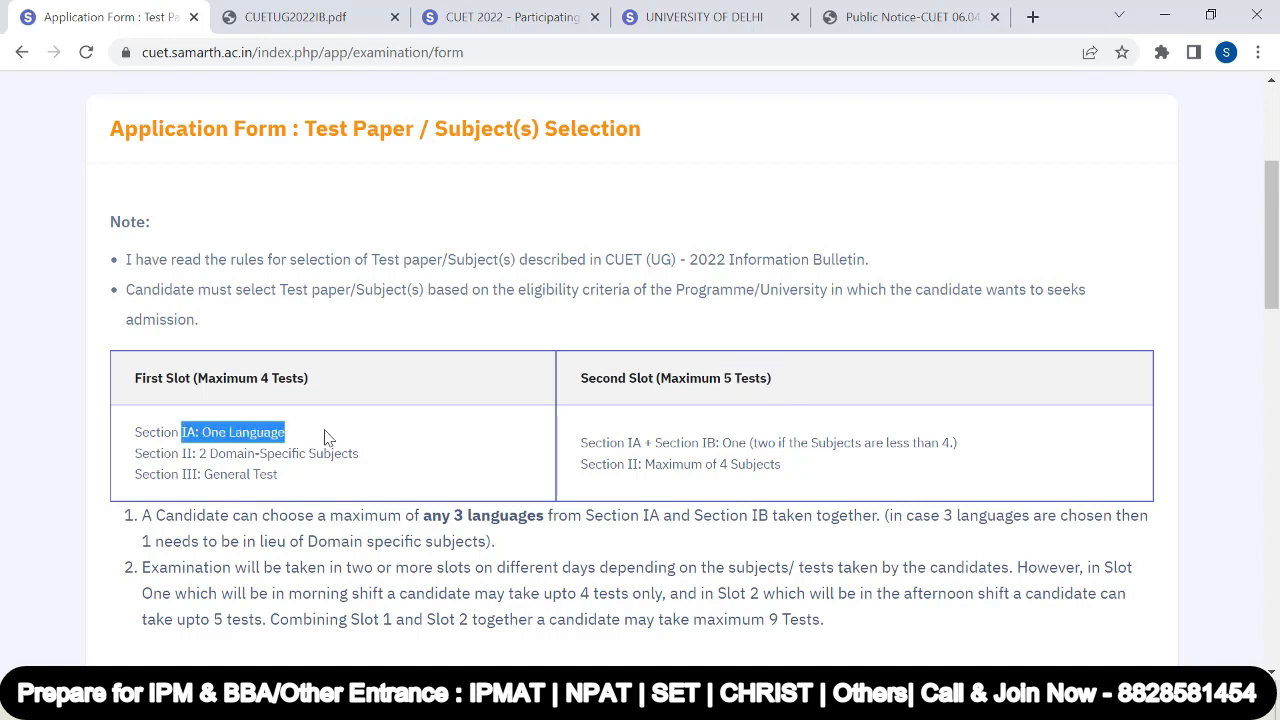
{"action": "left_click", "coordinate": [336, 433]}
{"action": "left_click_drag", "start_coordinate": [203, 458], "coordinate": [400, 463]}
{"action": "left_click_drag", "start_coordinate": [181, 477], "coordinate": [302, 484]}
{"action": "left_click", "coordinate": [668, 400]}
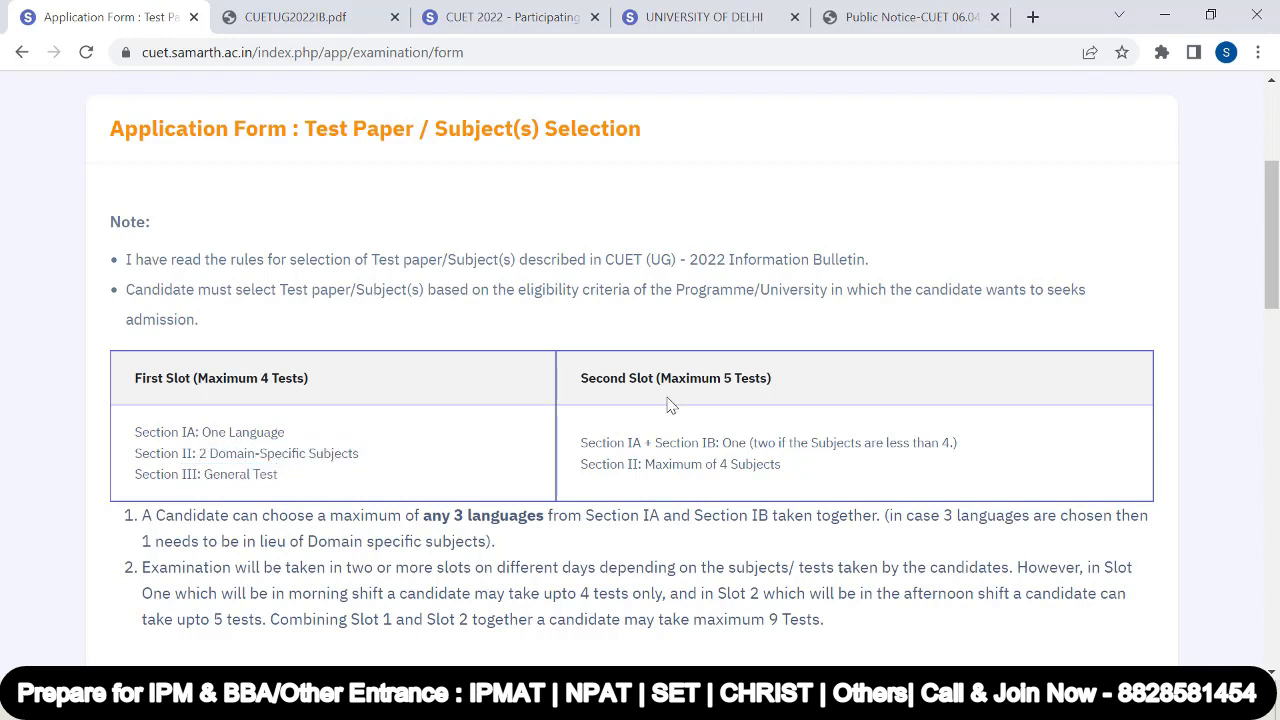
{"action": "left_click_drag", "start_coordinate": [627, 442], "coordinate": [656, 442]}
{"action": "left_click_drag", "start_coordinate": [776, 443], "coordinate": [960, 445]}
{"action": "left_click_drag", "start_coordinate": [669, 465], "coordinate": [818, 481]}
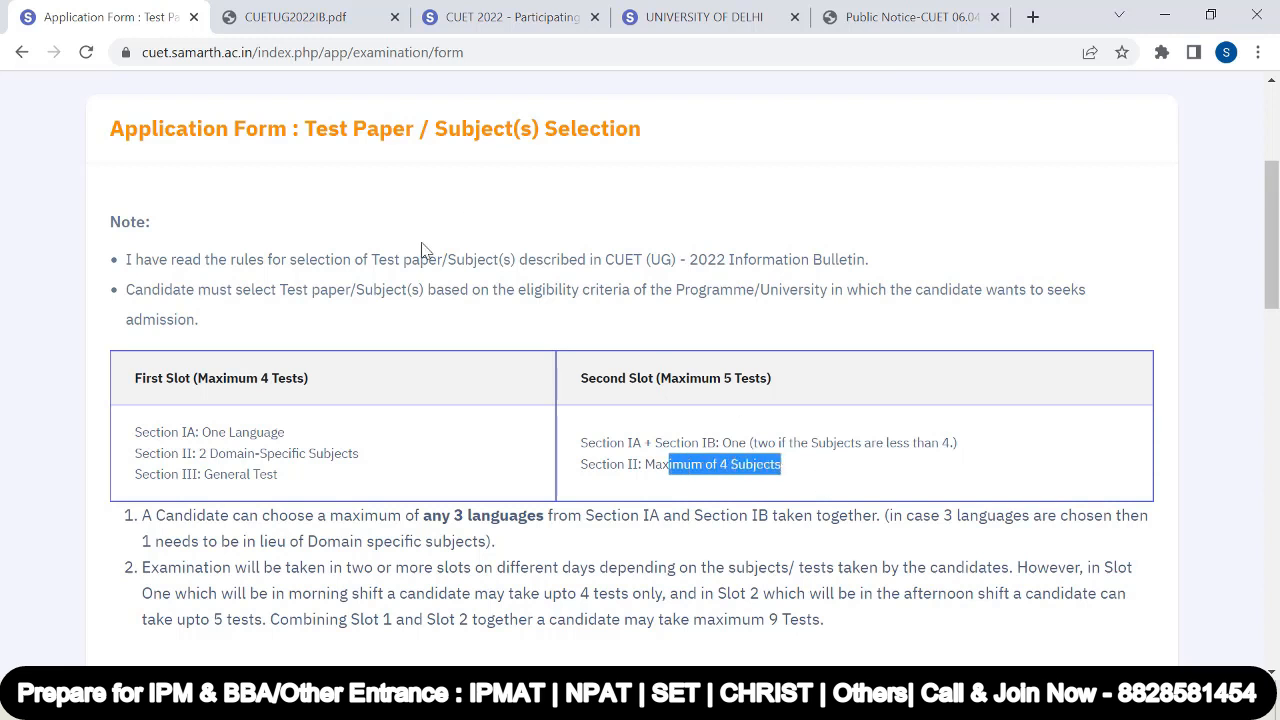
{"action": "scroll", "coordinate": [463, 283], "scroll_direction": "down", "scroll_amount": 3}
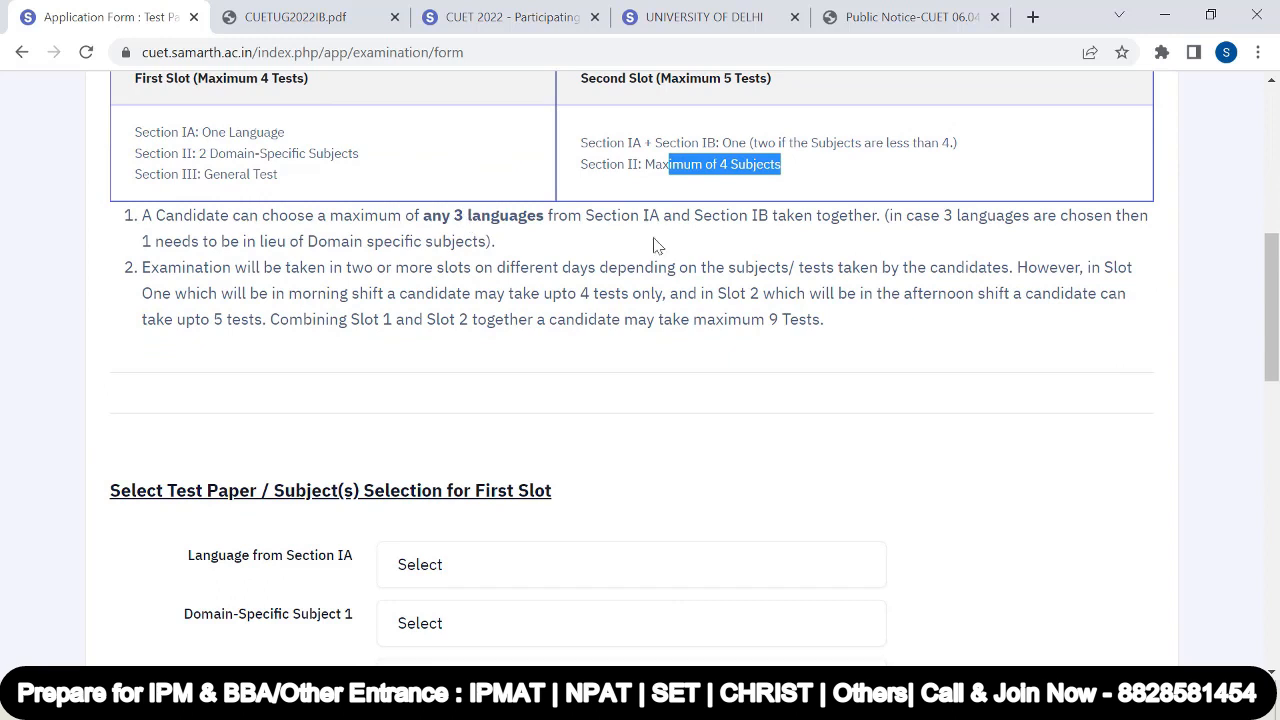
{"action": "scroll", "coordinate": [657, 246], "scroll_direction": "down", "scroll_amount": 3}
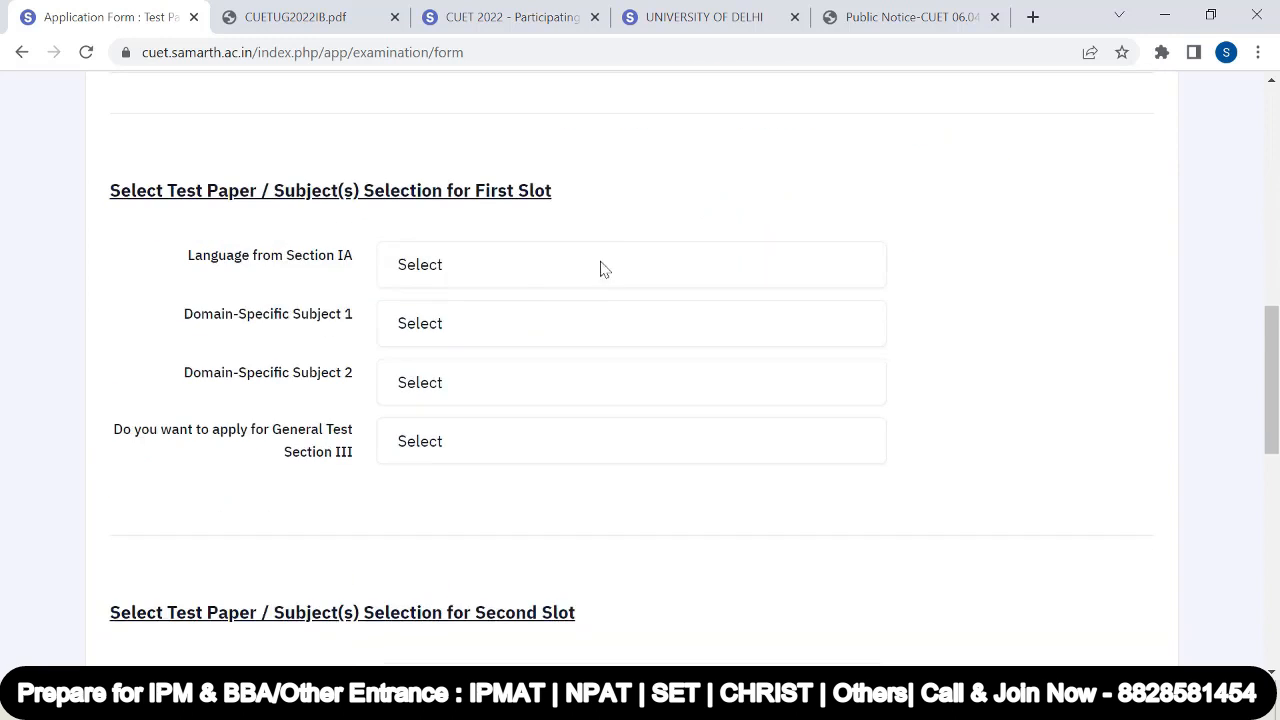
Fill the First Slot with 101 English, 306 Chemistry and 304 Biology
{"action": "left_click", "coordinate": [467, 273]}
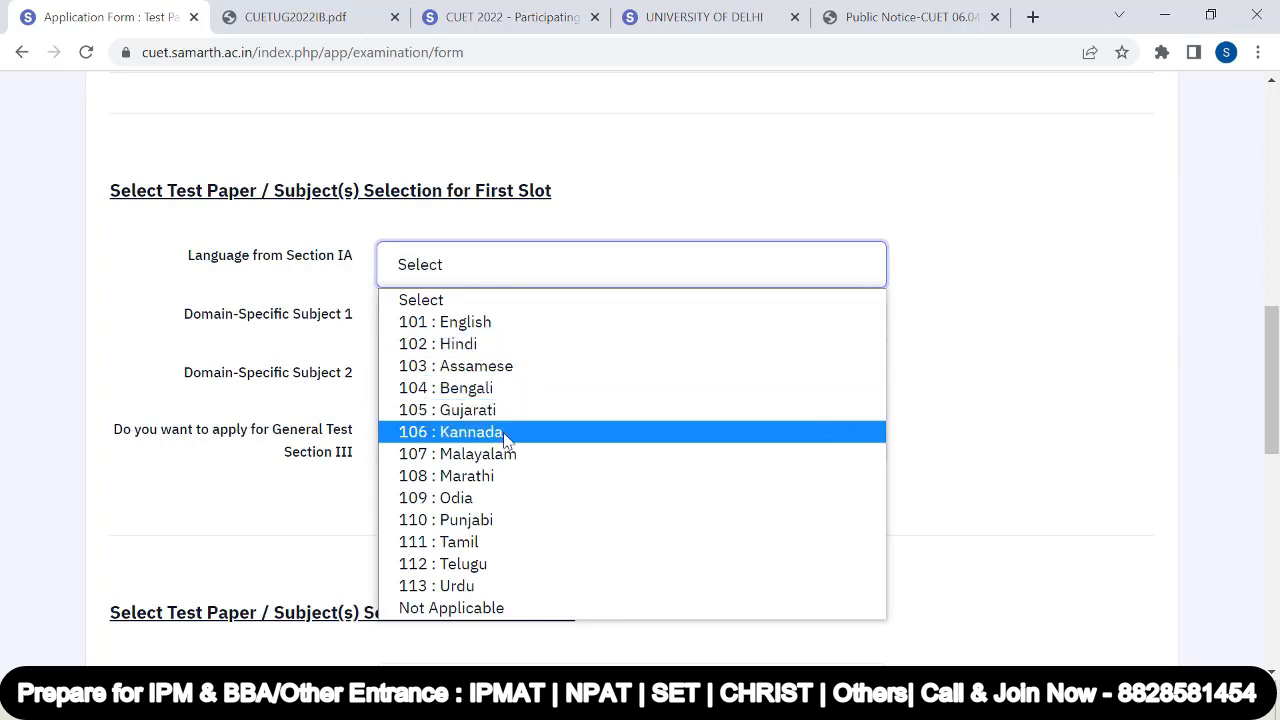
{"action": "left_click", "coordinate": [488, 322]}
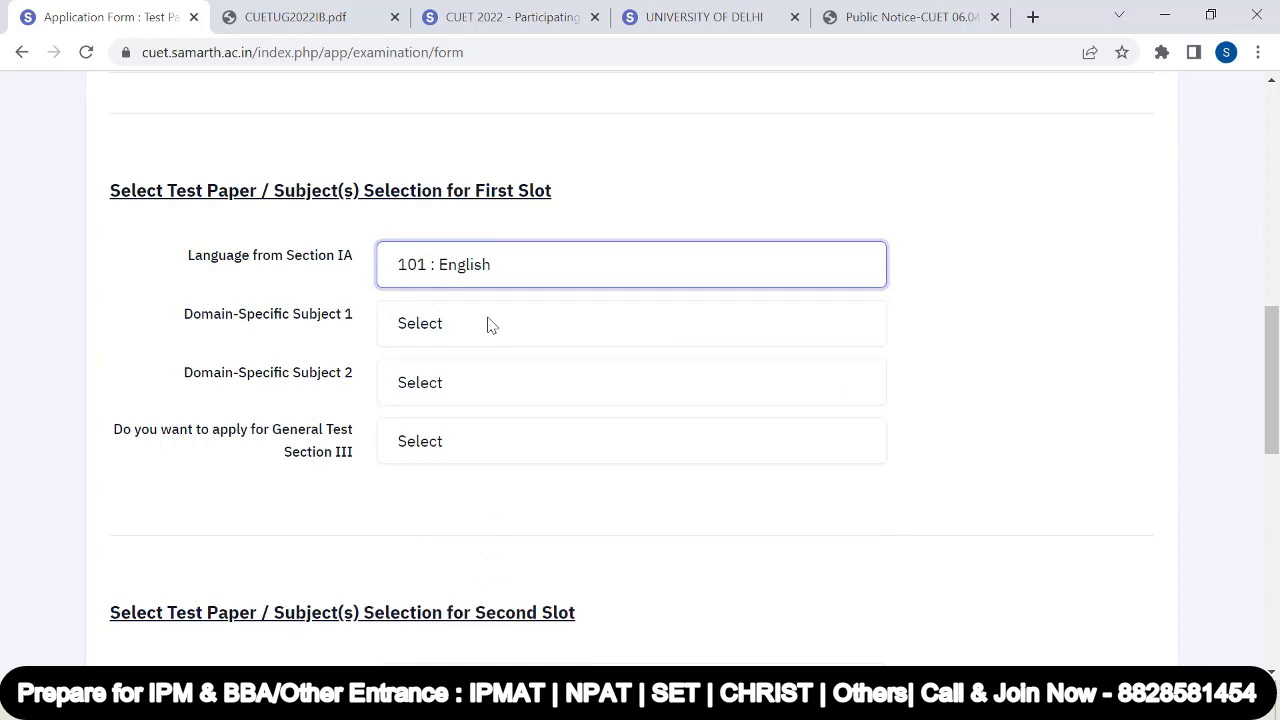
{"action": "left_click", "coordinate": [479, 330]}
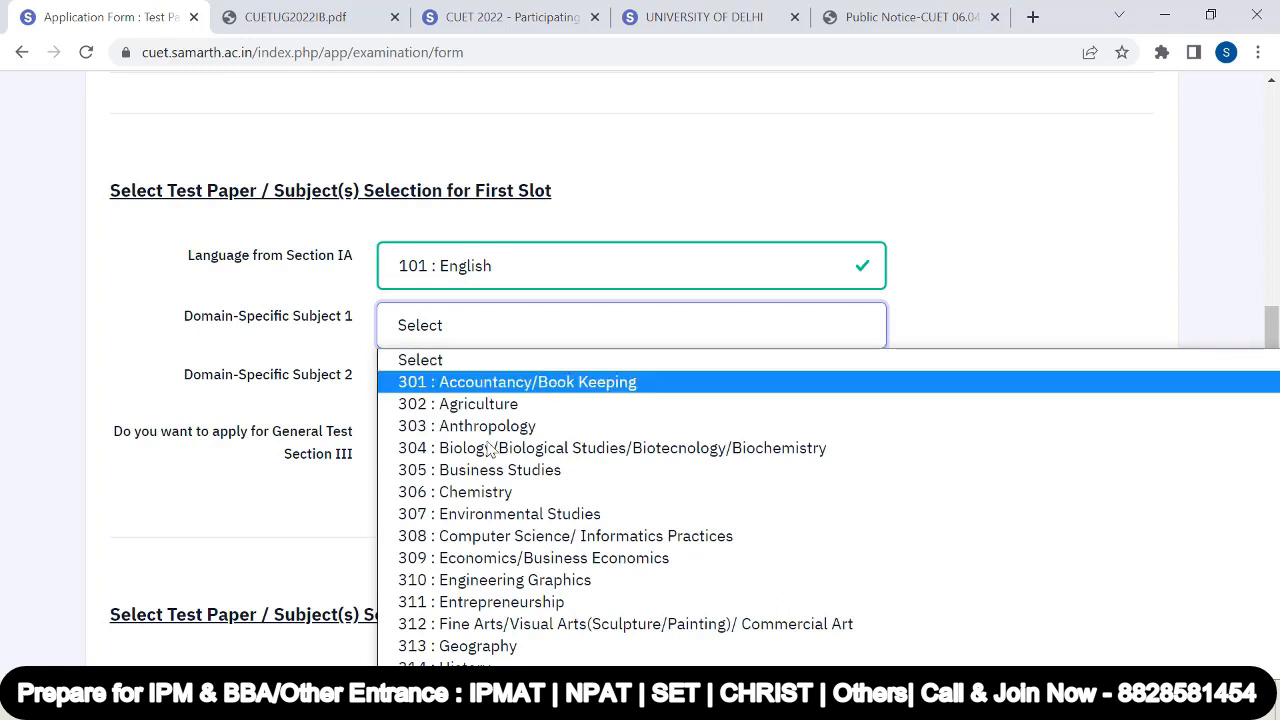
{"action": "left_click", "coordinate": [491, 490]}
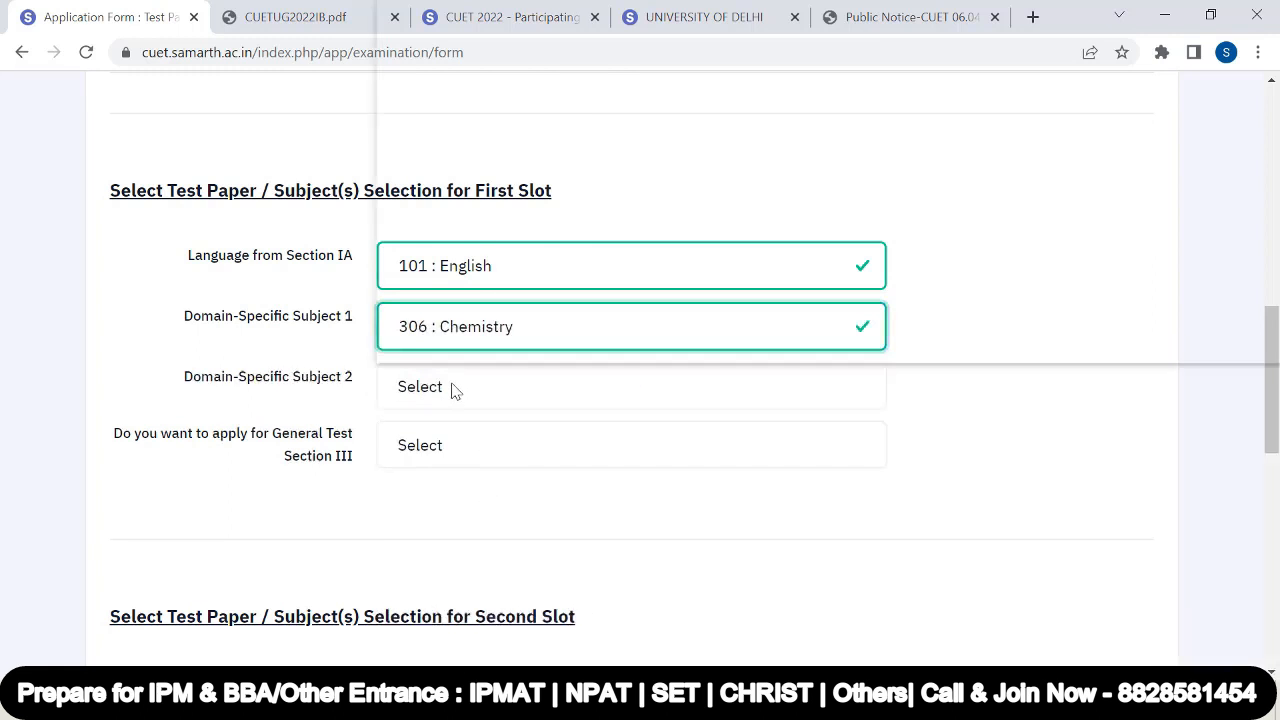
{"action": "left_click", "coordinate": [450, 386]}
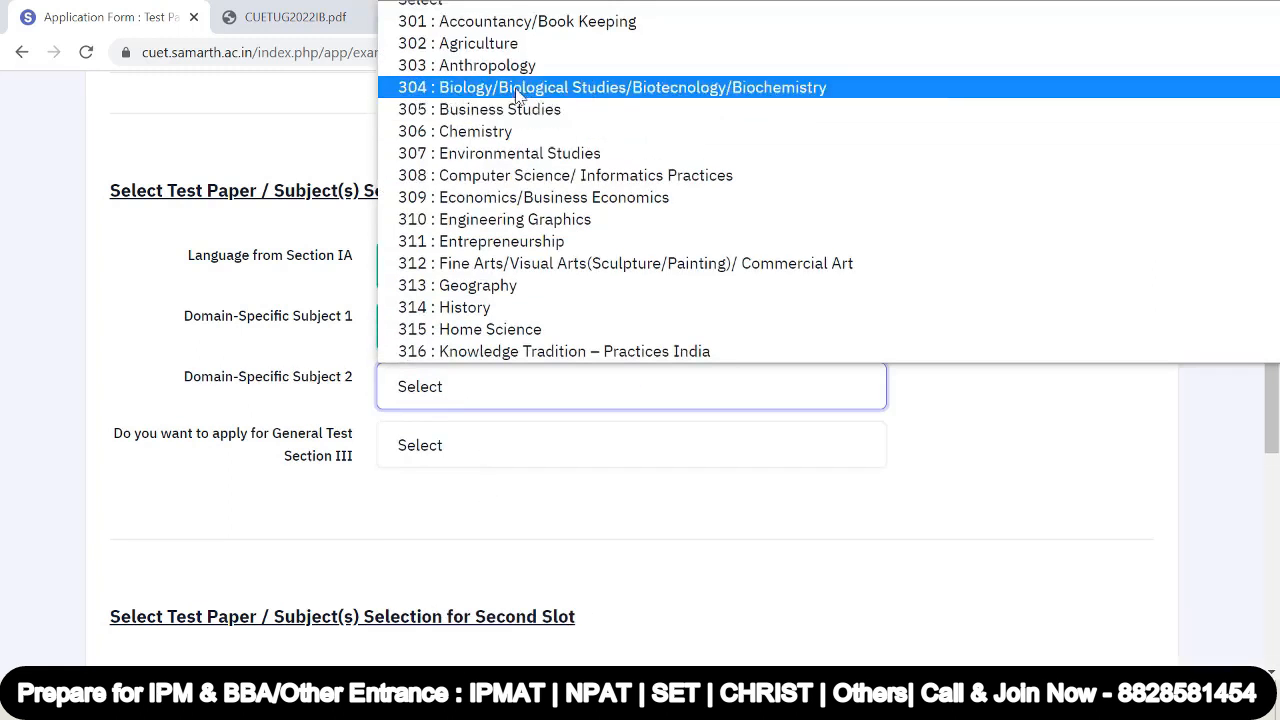
{"action": "left_click", "coordinate": [515, 90]}
Set General Test Section III to Yes after toggling between Yes and No
{"action": "scroll", "coordinate": [452, 421], "scroll_direction": "down", "scroll_amount": 1}
{"action": "left_click", "coordinate": [412, 358]}
{"action": "left_click", "coordinate": [449, 409]}
{"action": "left_click", "coordinate": [445, 352]}
{"action": "left_click", "coordinate": [432, 428]}
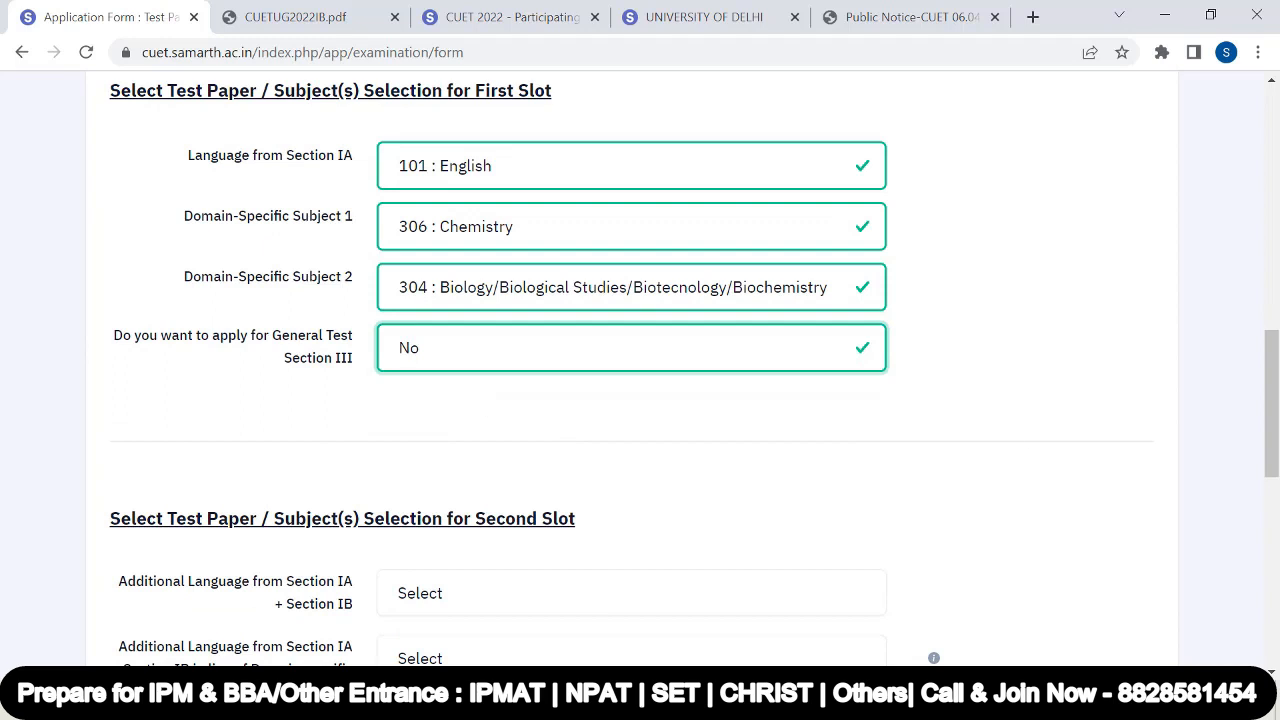
{"action": "left_click", "coordinate": [1045, 316]}
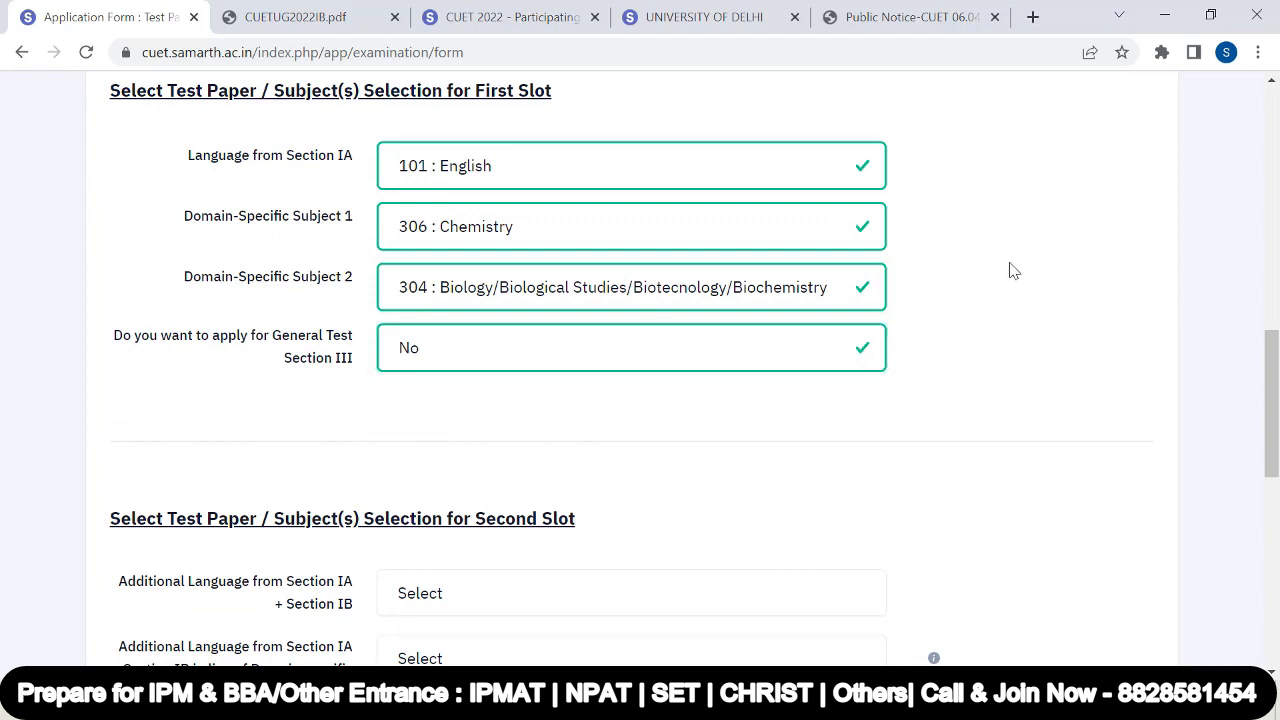
{"action": "left_click", "coordinate": [482, 349]}
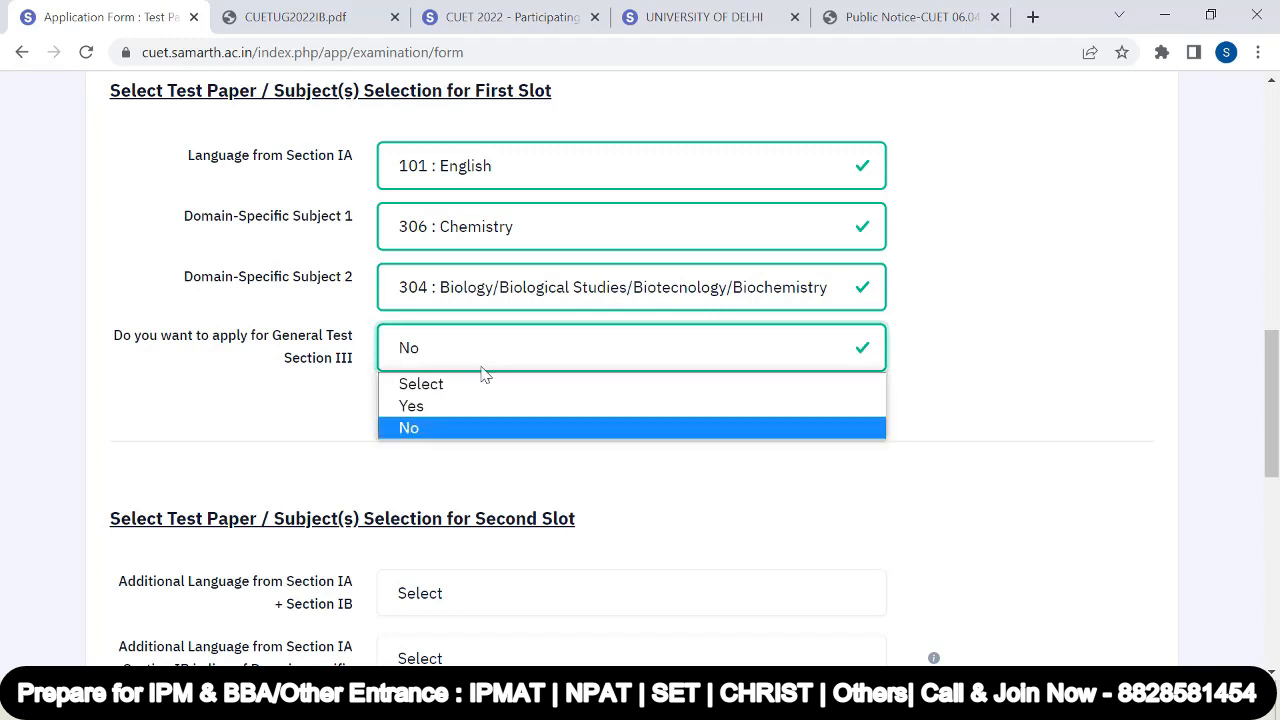
{"action": "left_click", "coordinate": [470, 407]}
{"action": "left_click", "coordinate": [459, 345]}
{"action": "left_click", "coordinate": [454, 426]}
{"action": "left_click", "coordinate": [457, 352]}
{"action": "left_click", "coordinate": [456, 405]}
{"action": "scroll", "coordinate": [457, 400], "scroll_direction": "down", "scroll_amount": 2}
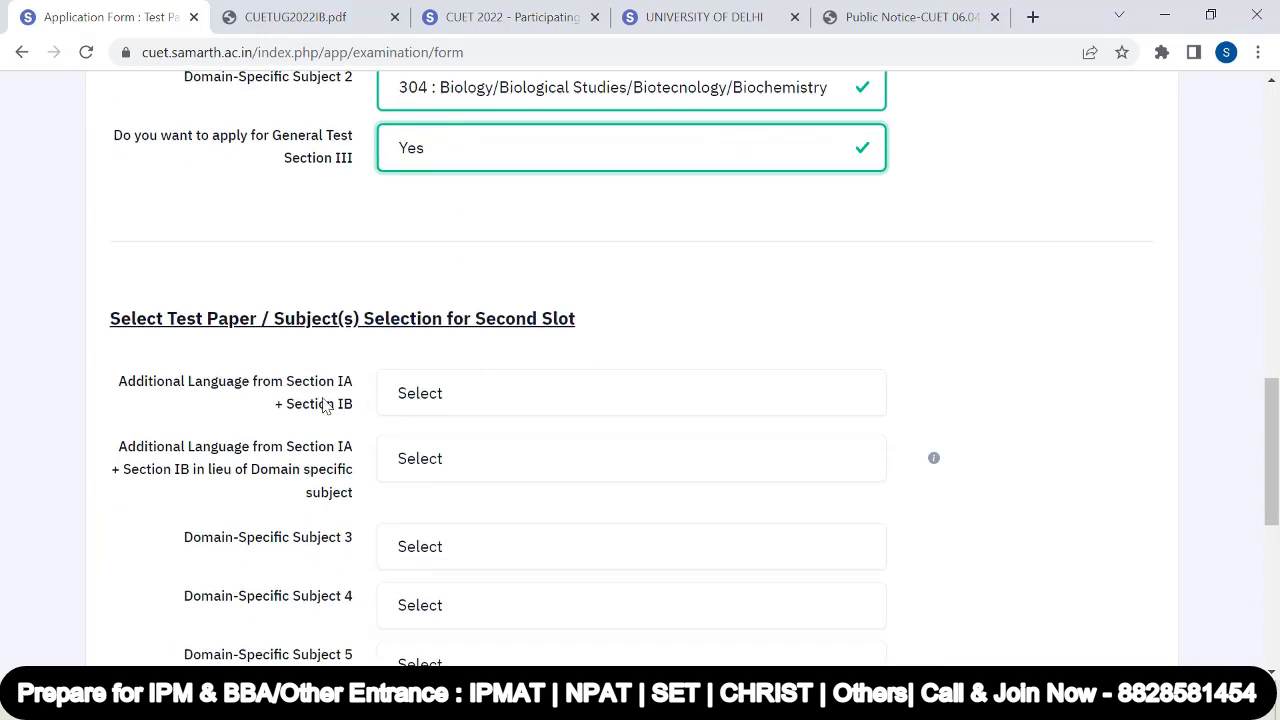
{"action": "scroll", "coordinate": [449, 343], "scroll_direction": "down", "scroll_amount": 1}
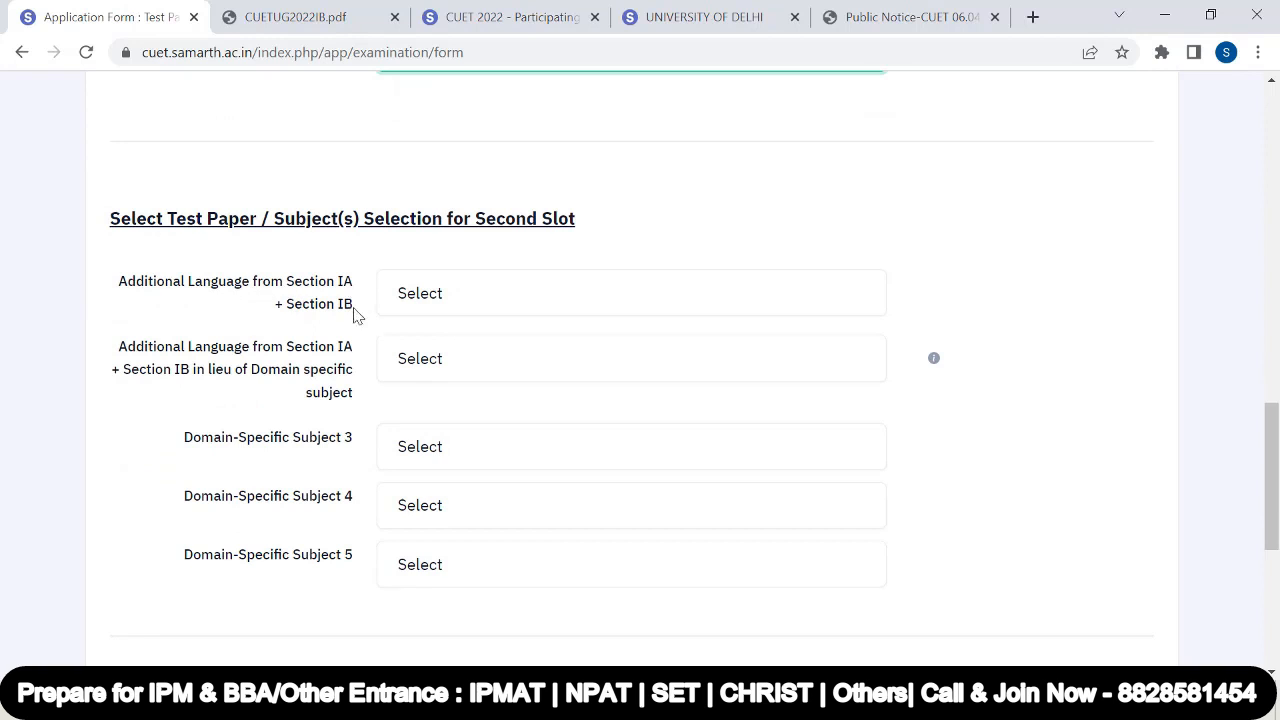
Choose Hindi as the additional Section IA + IB language
{"action": "left_click", "coordinate": [465, 305]}
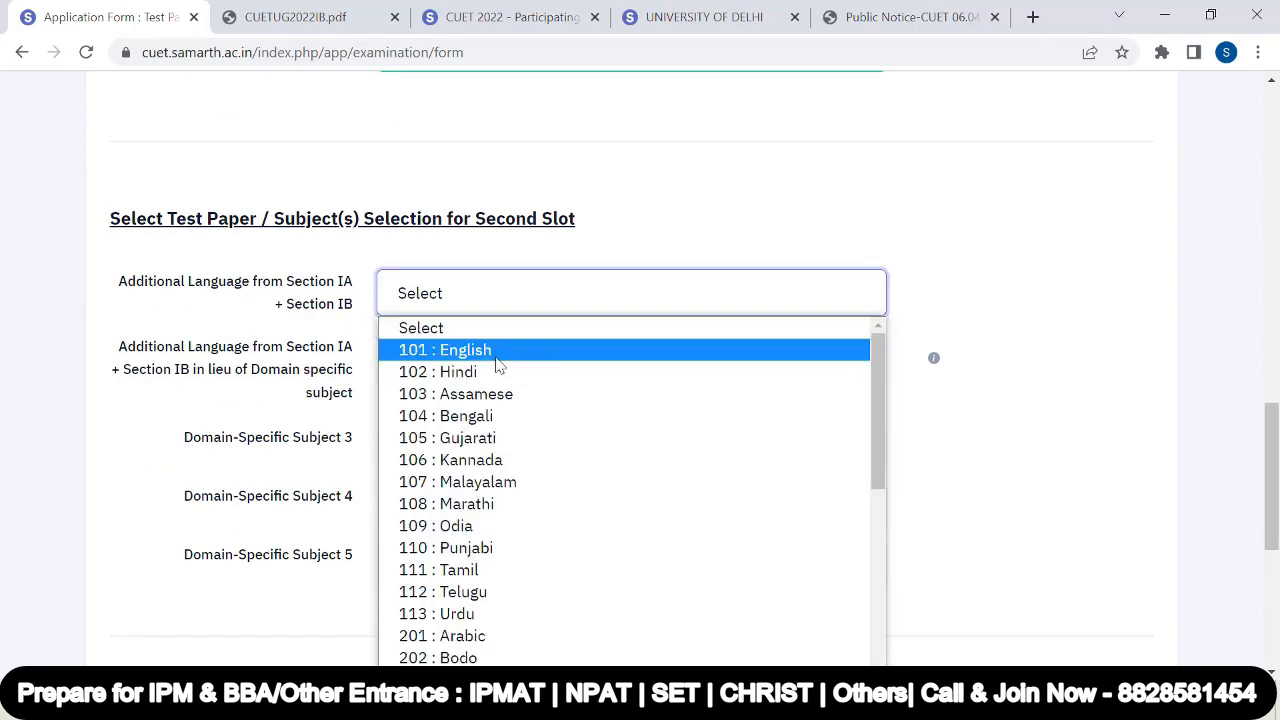
{"action": "scroll", "coordinate": [500, 363], "scroll_direction": "down", "scroll_amount": 4}
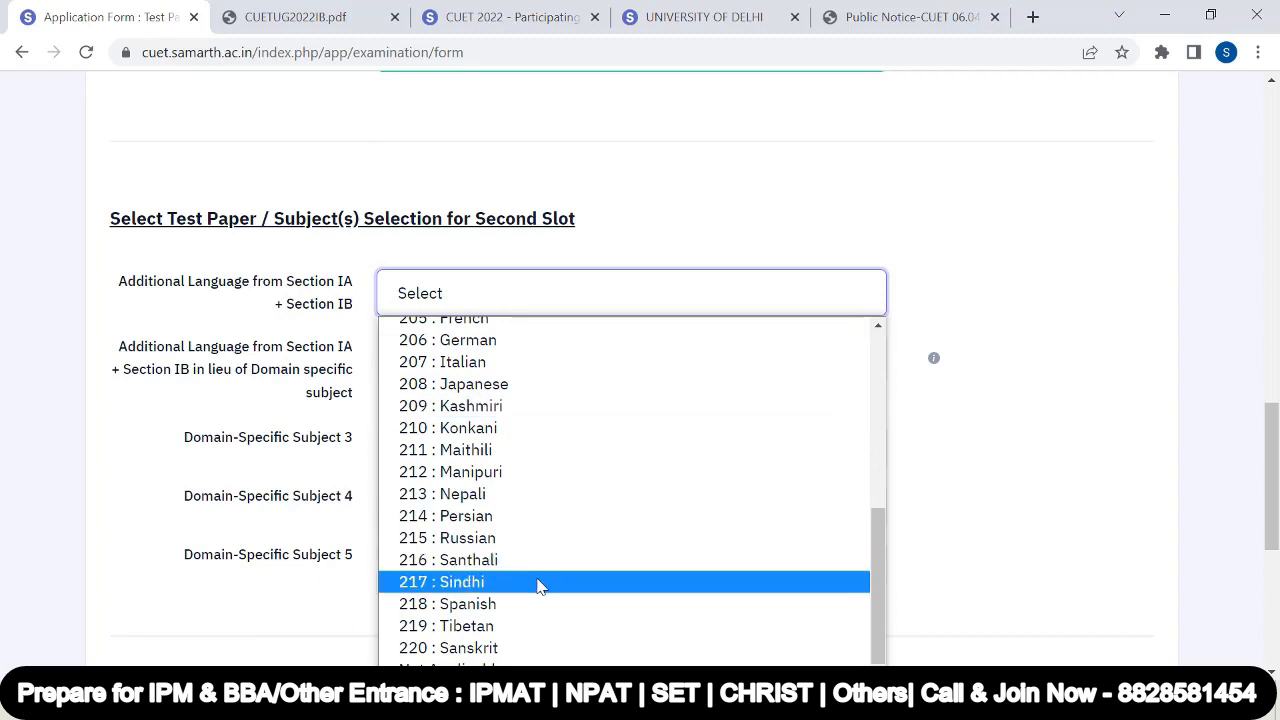
{"action": "scroll", "coordinate": [530, 590], "scroll_direction": "up", "scroll_amount": 4}
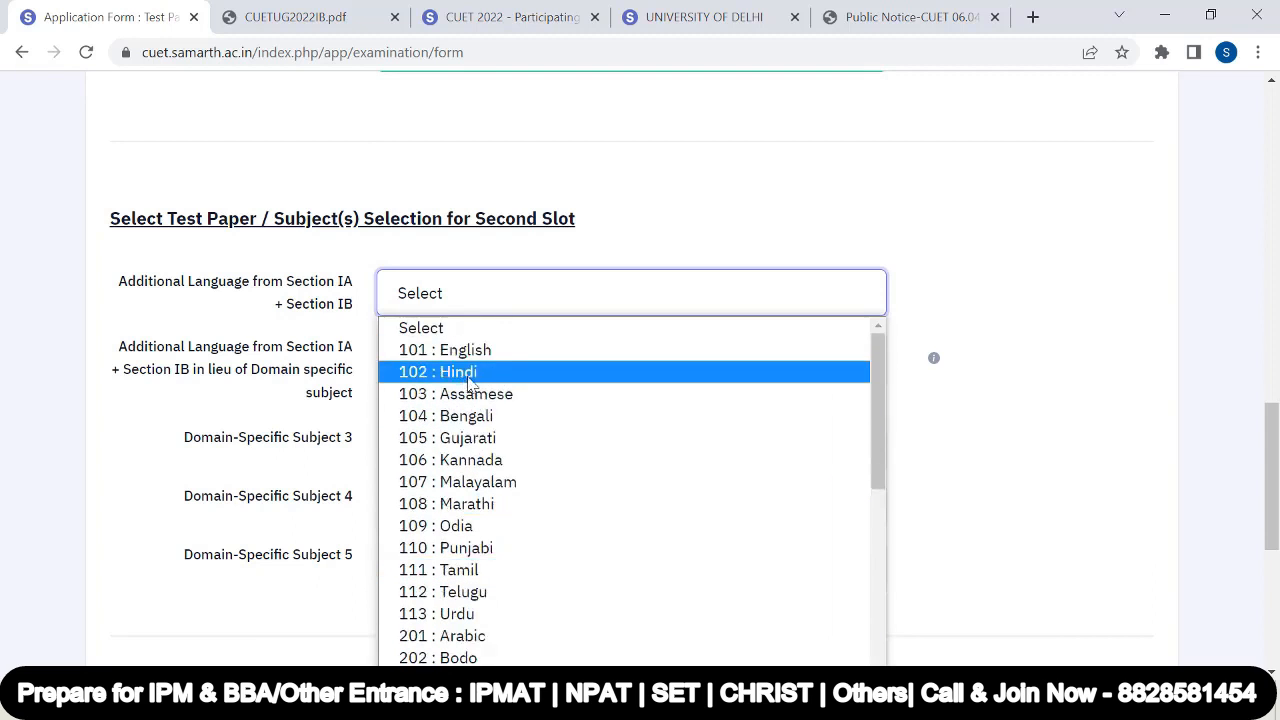
{"action": "left_click", "coordinate": [503, 371]}
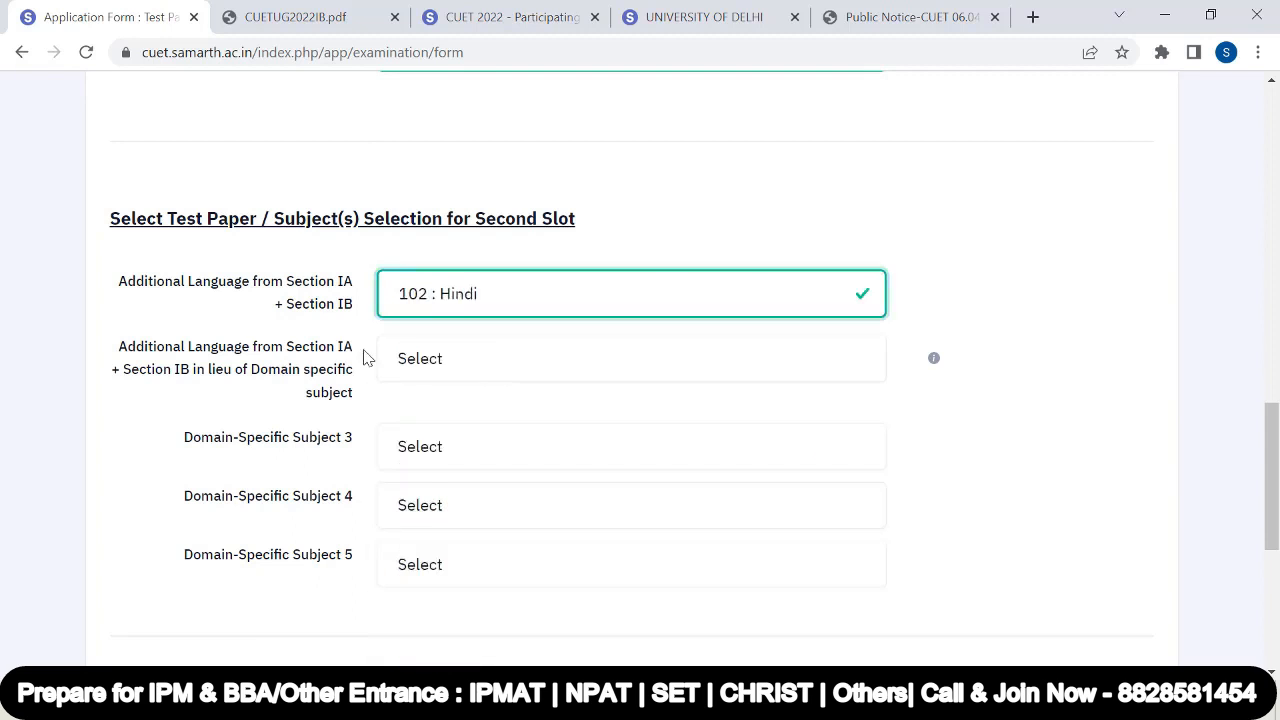
{"action": "scroll", "coordinate": [300, 320], "scroll_direction": "down", "scroll_amount": 1}
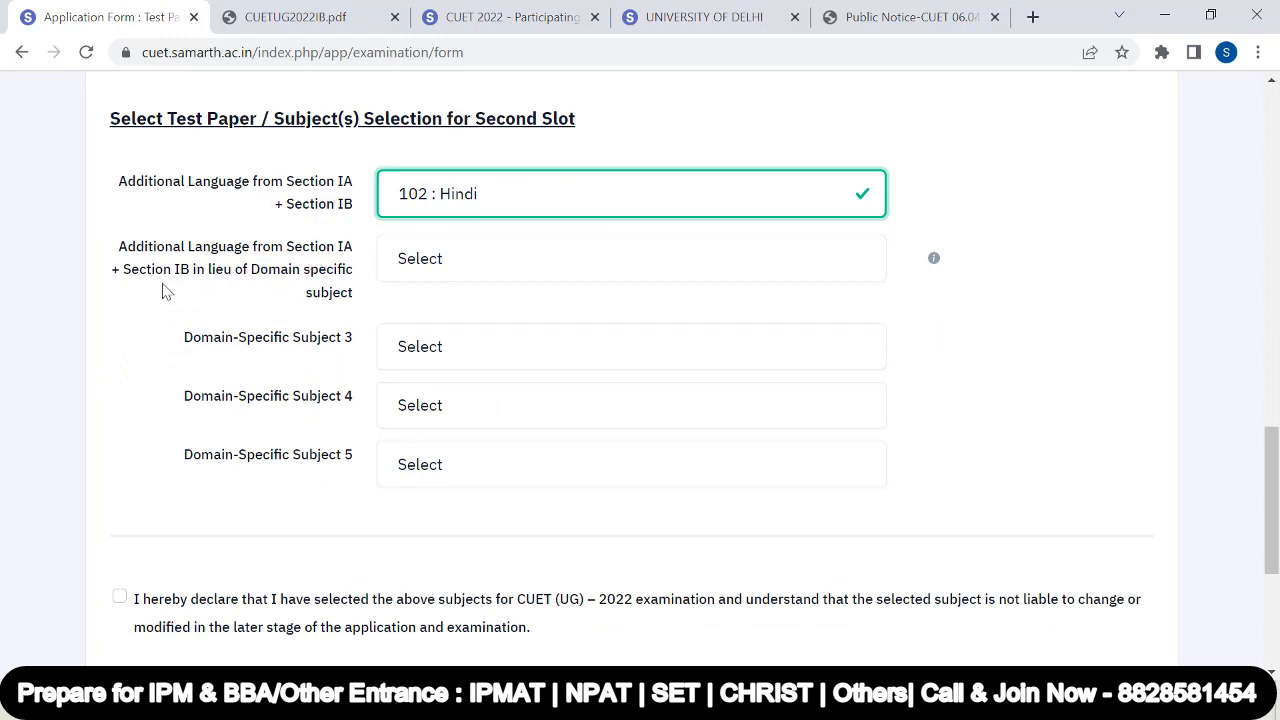
Set Marathi as the in-lieu-of-domain-subject language after dismissing duplicate-paper warnings
{"action": "left_click", "coordinate": [477, 262]}
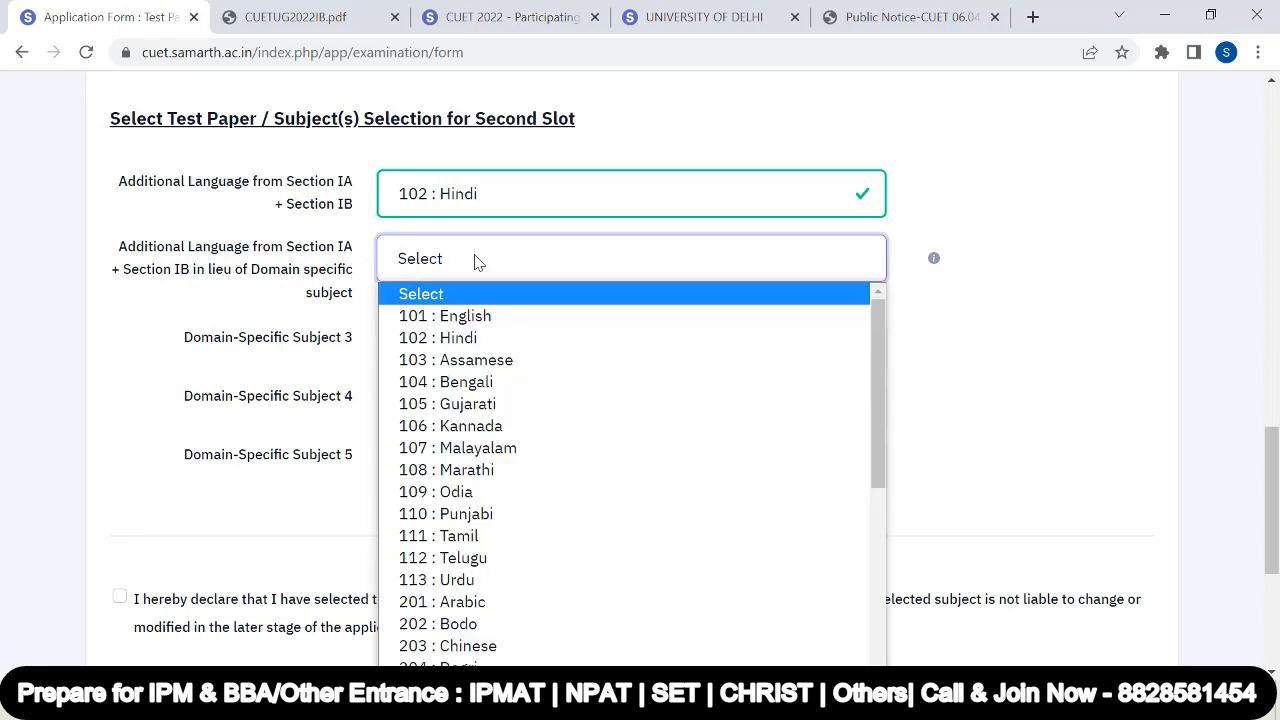
{"action": "left_click", "coordinate": [524, 318]}
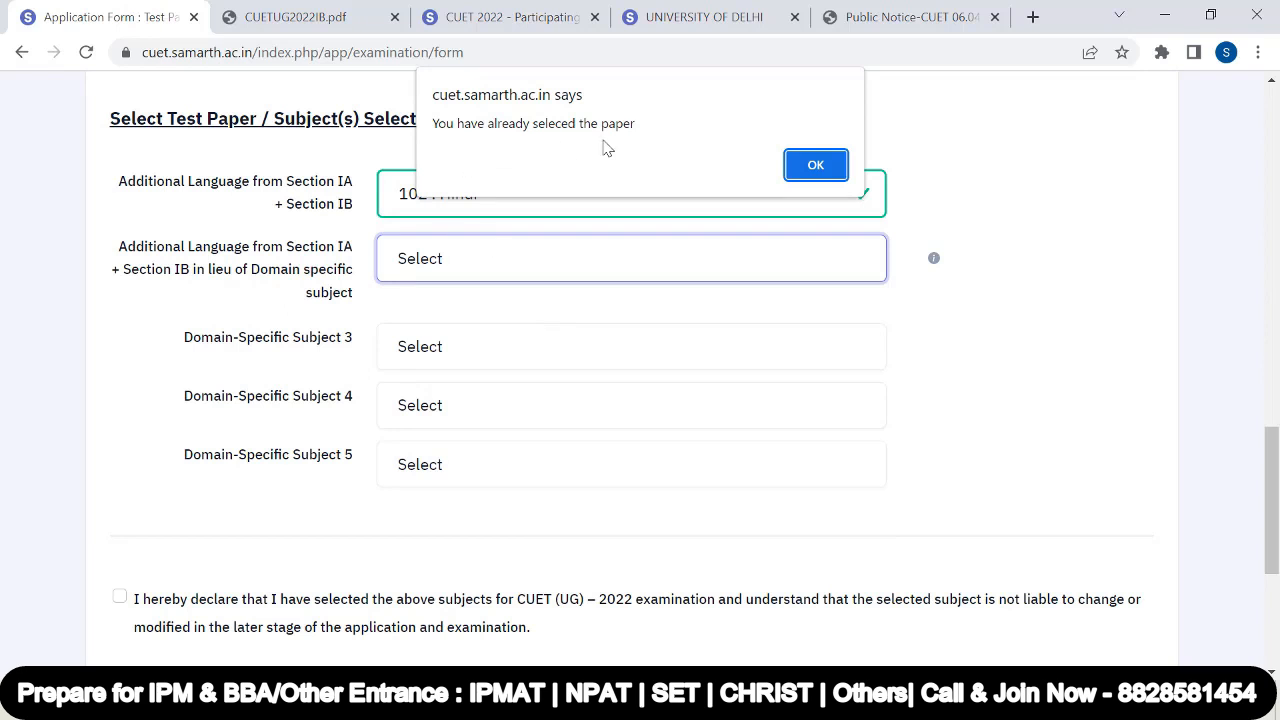
{"action": "left_click", "coordinate": [806, 172]}
{"action": "left_click", "coordinate": [478, 263]}
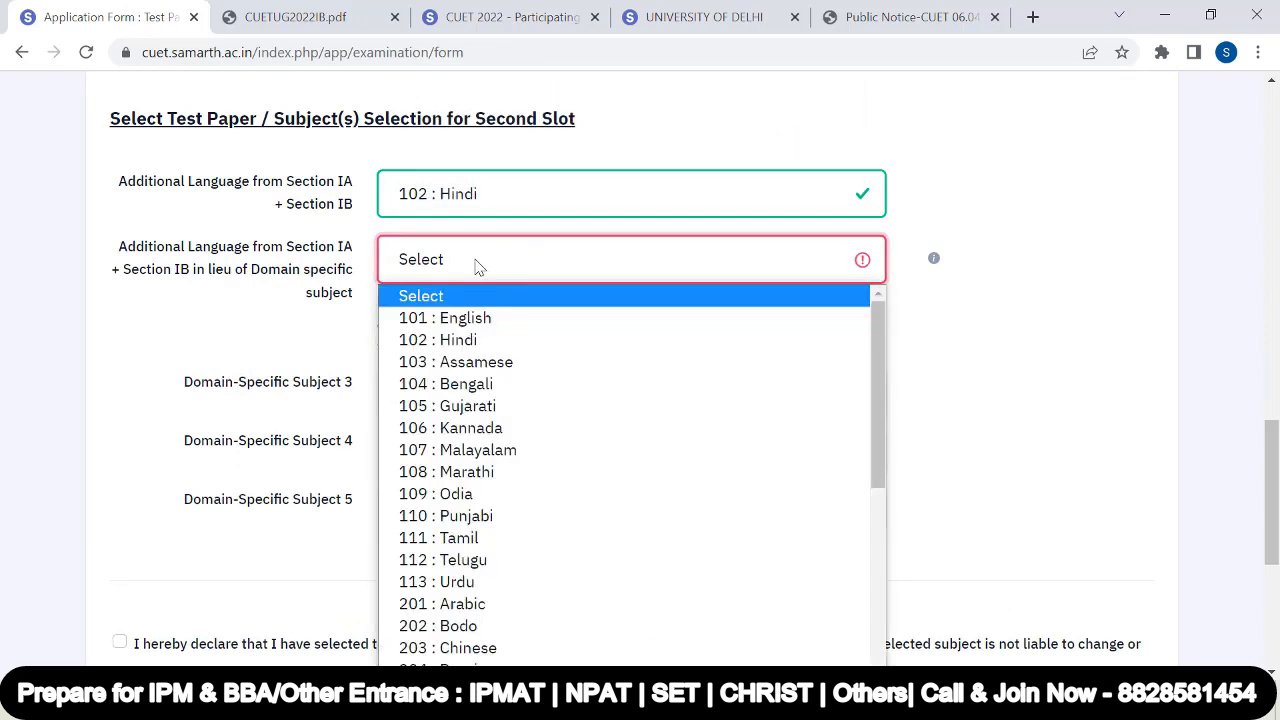
{"action": "left_click", "coordinate": [493, 362]}
{"action": "left_click", "coordinate": [470, 262]}
{"action": "left_click", "coordinate": [483, 340]}
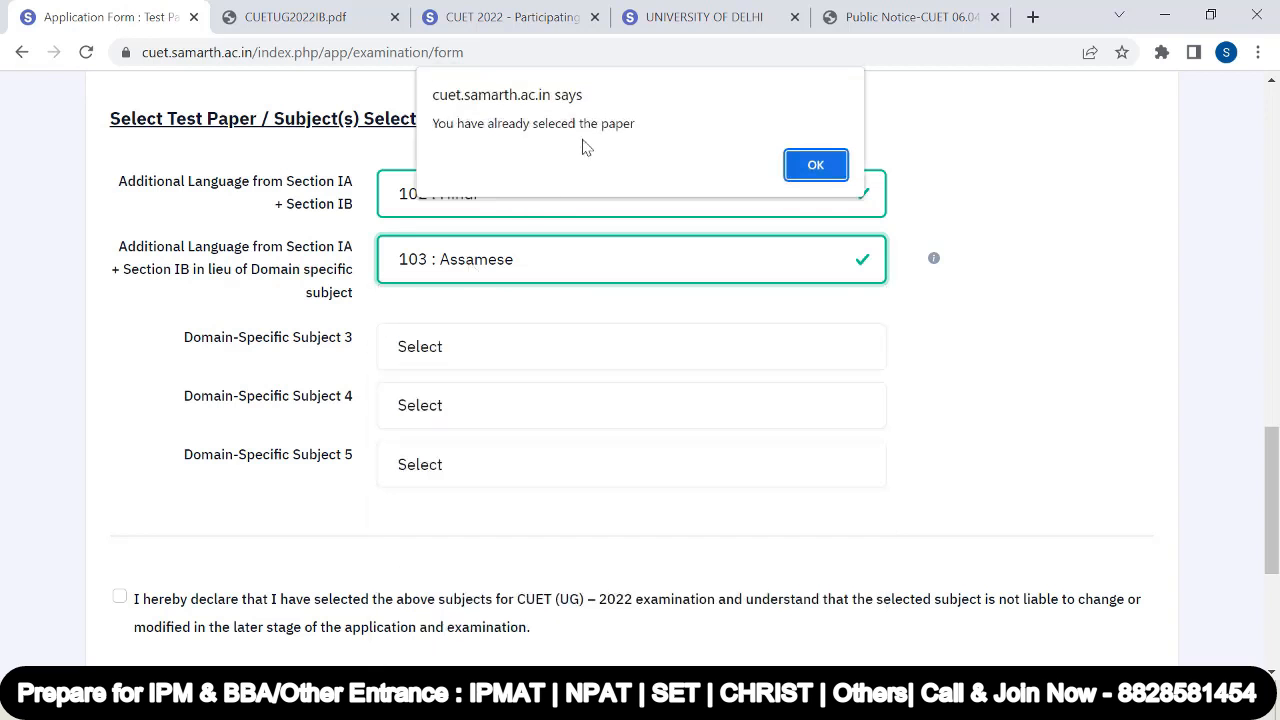
{"action": "left_click", "coordinate": [816, 166]}
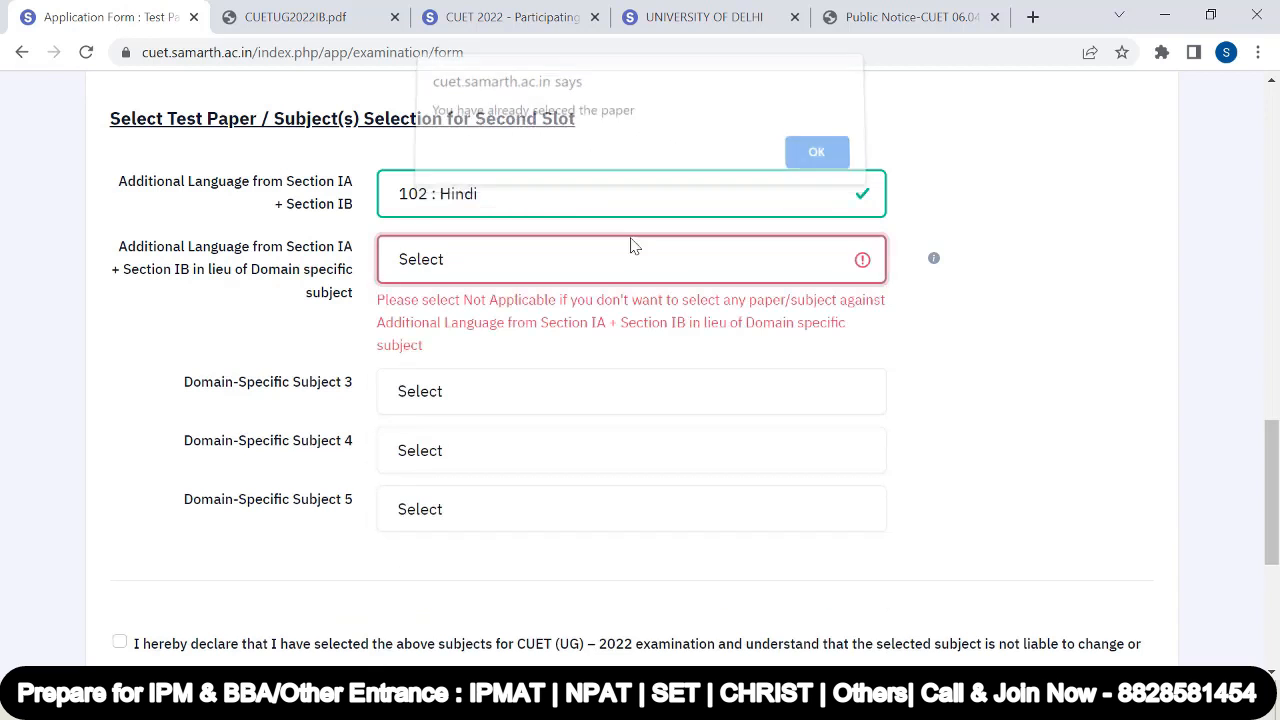
{"action": "left_click", "coordinate": [489, 270]}
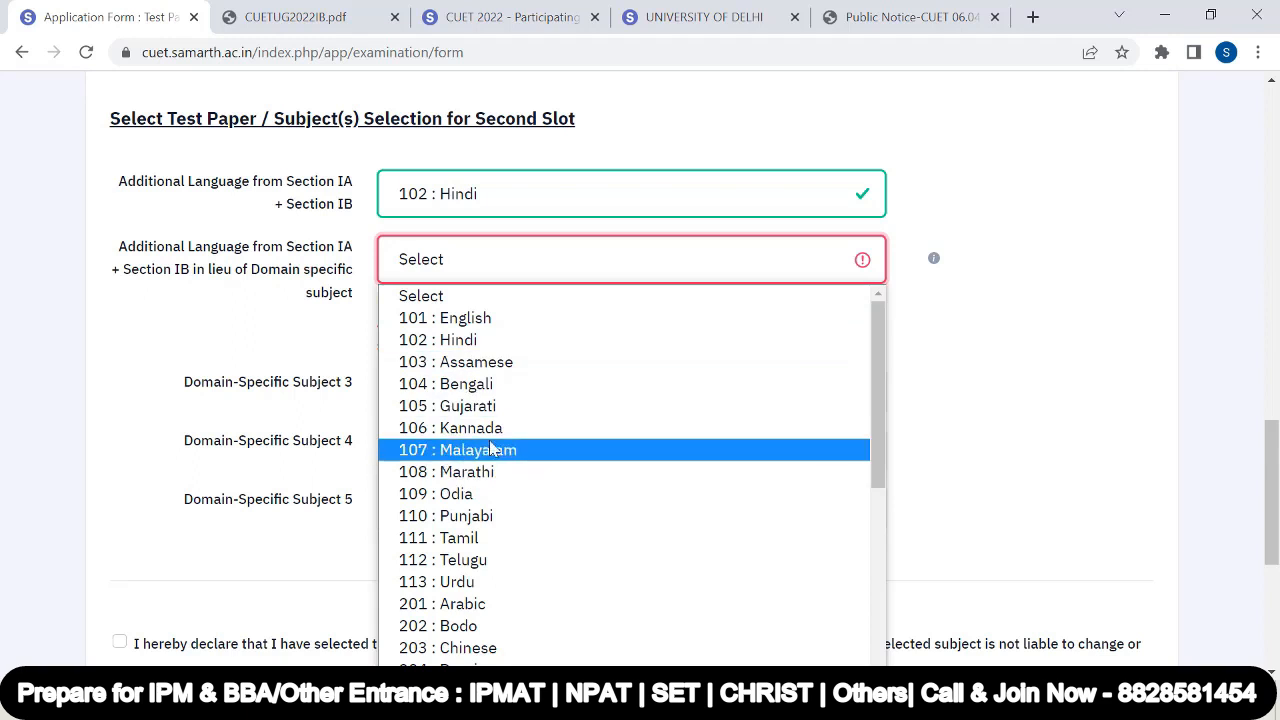
{"action": "scroll", "coordinate": [523, 457], "scroll_direction": "down", "scroll_amount": 5}
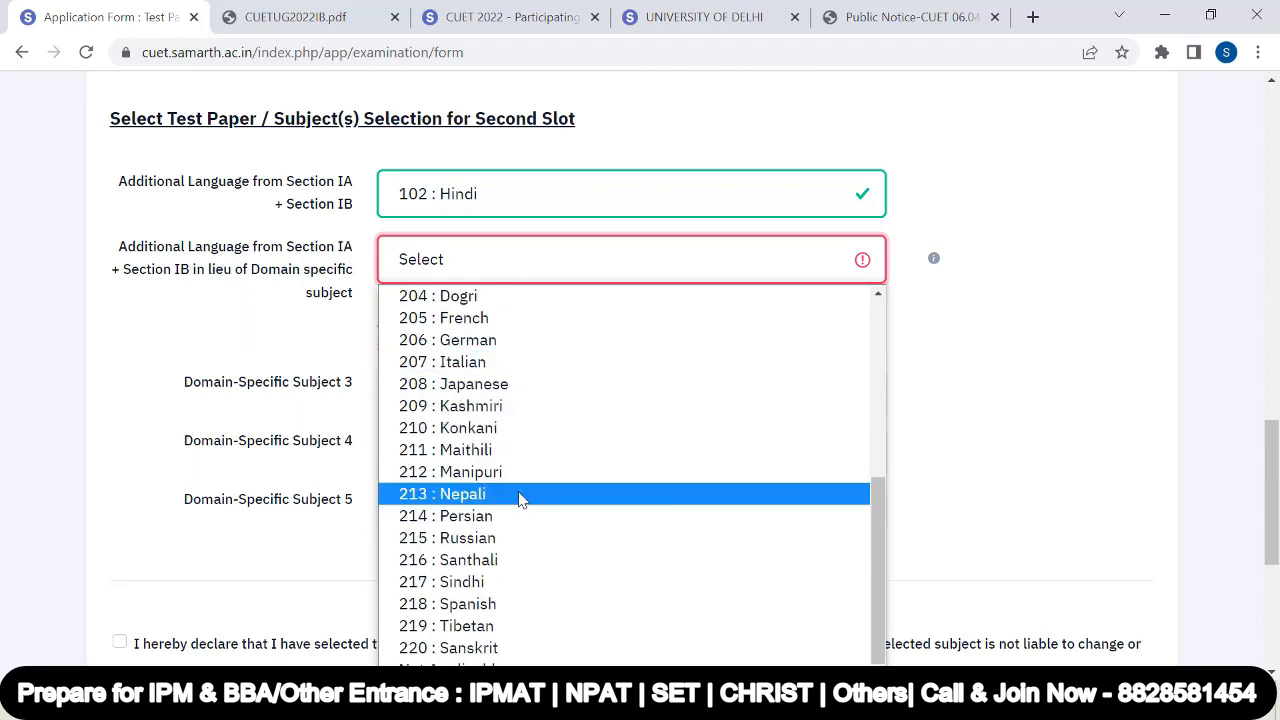
{"action": "left_click", "coordinate": [521, 492]}
{"action": "scroll", "coordinate": [480, 258], "scroll_direction": "down", "scroll_amount": 1}
Choose Mathematics for Domain-Specific Subject 3; Chemistry for Subject 4 is rejected as a duplicate
{"action": "left_click", "coordinate": [478, 250]}
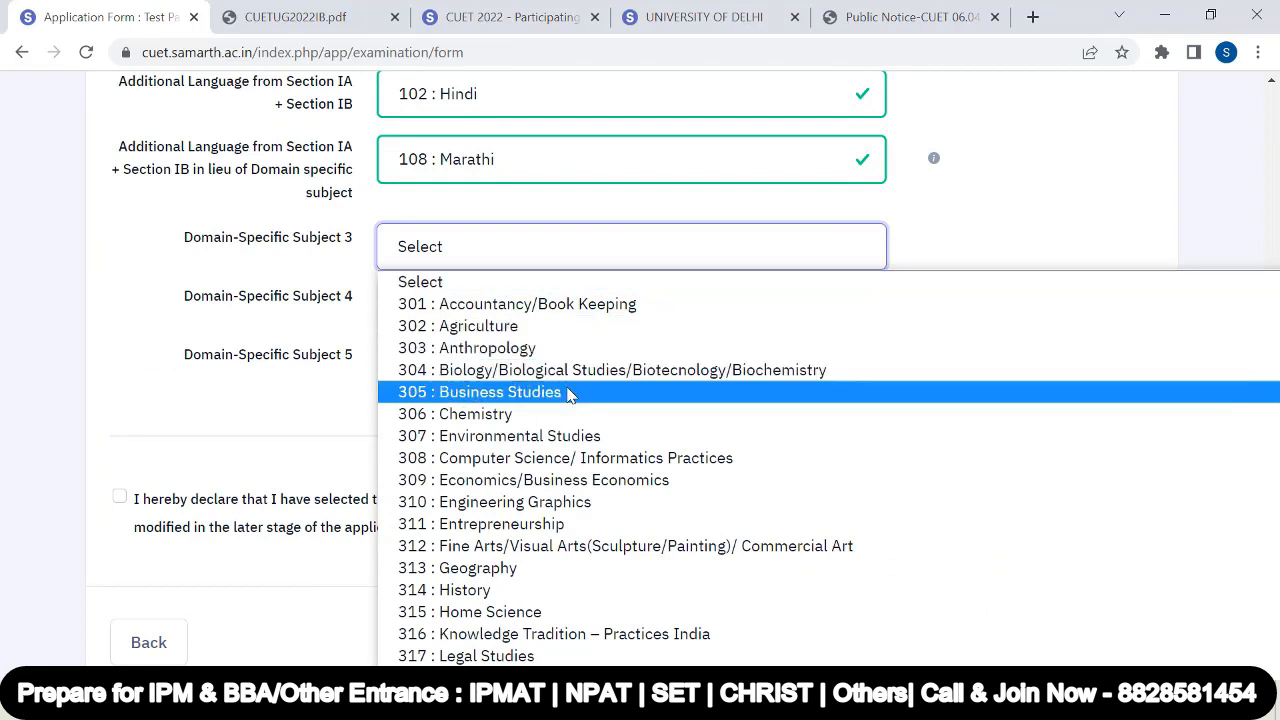
{"action": "scroll", "coordinate": [547, 398], "scroll_direction": "down", "scroll_amount": 3}
{"action": "left_click", "coordinate": [514, 480]}
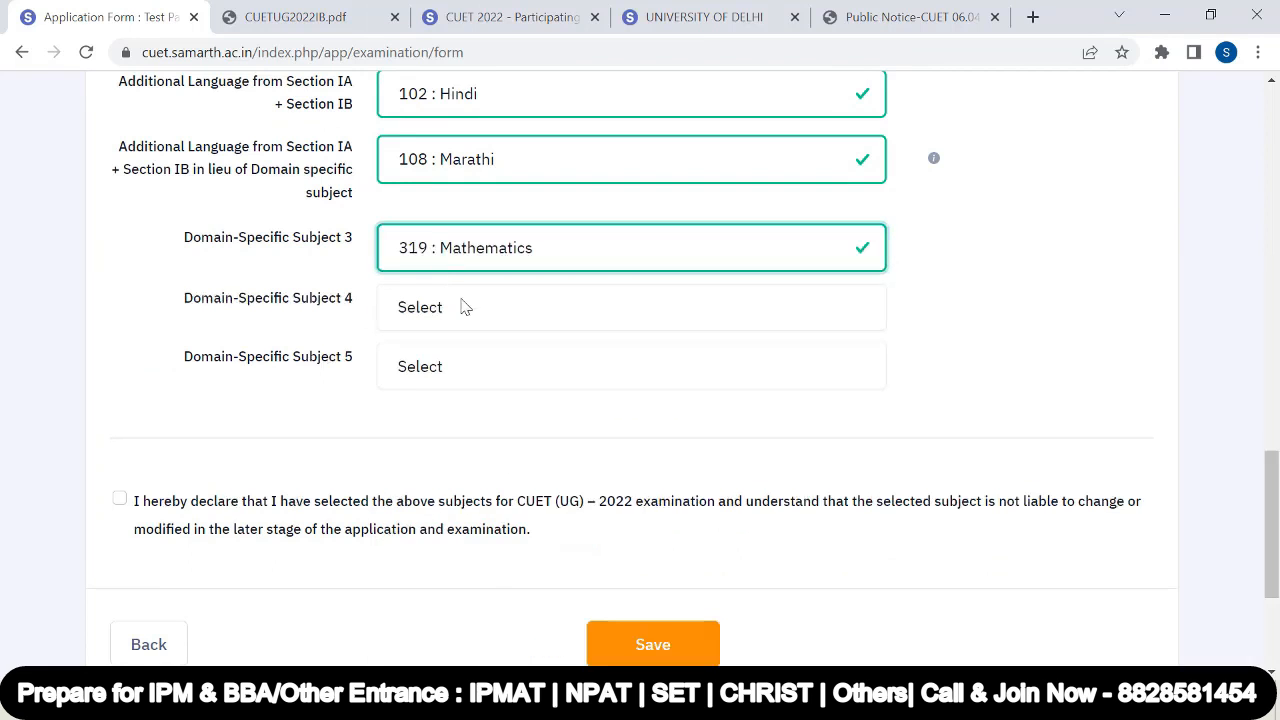
{"action": "left_click", "coordinate": [463, 305]}
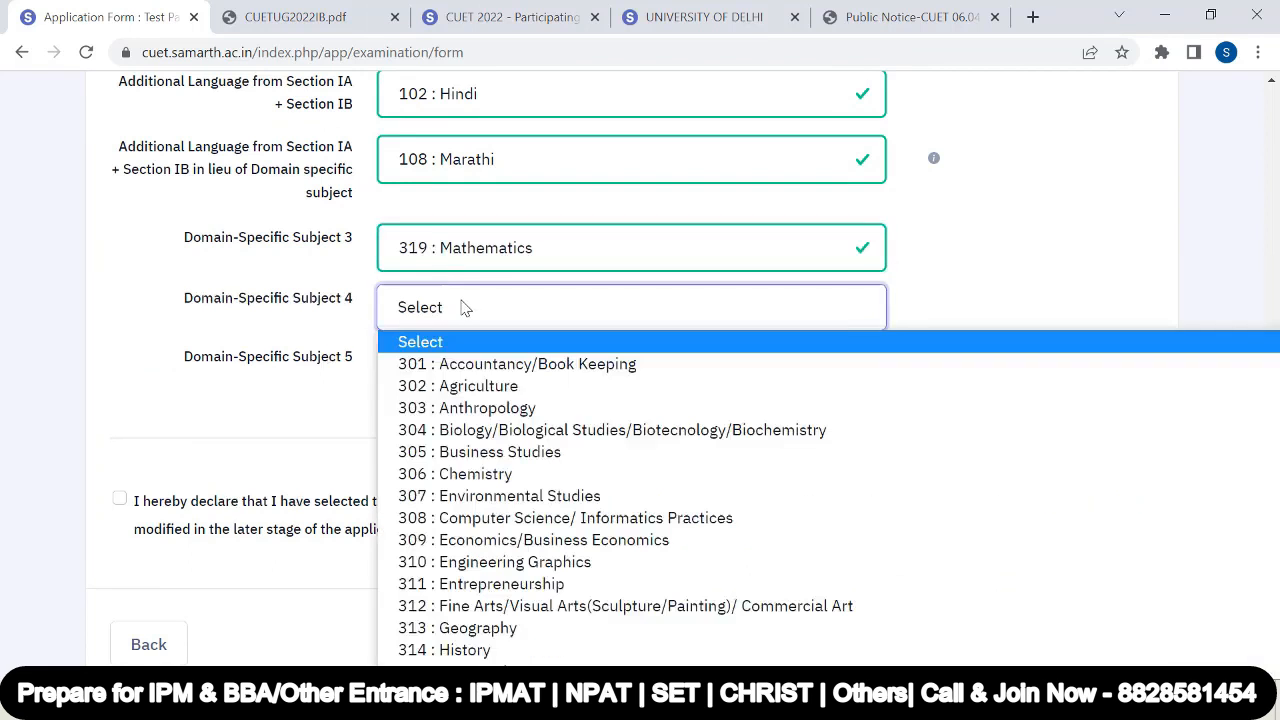
{"action": "left_click", "coordinate": [510, 474]}
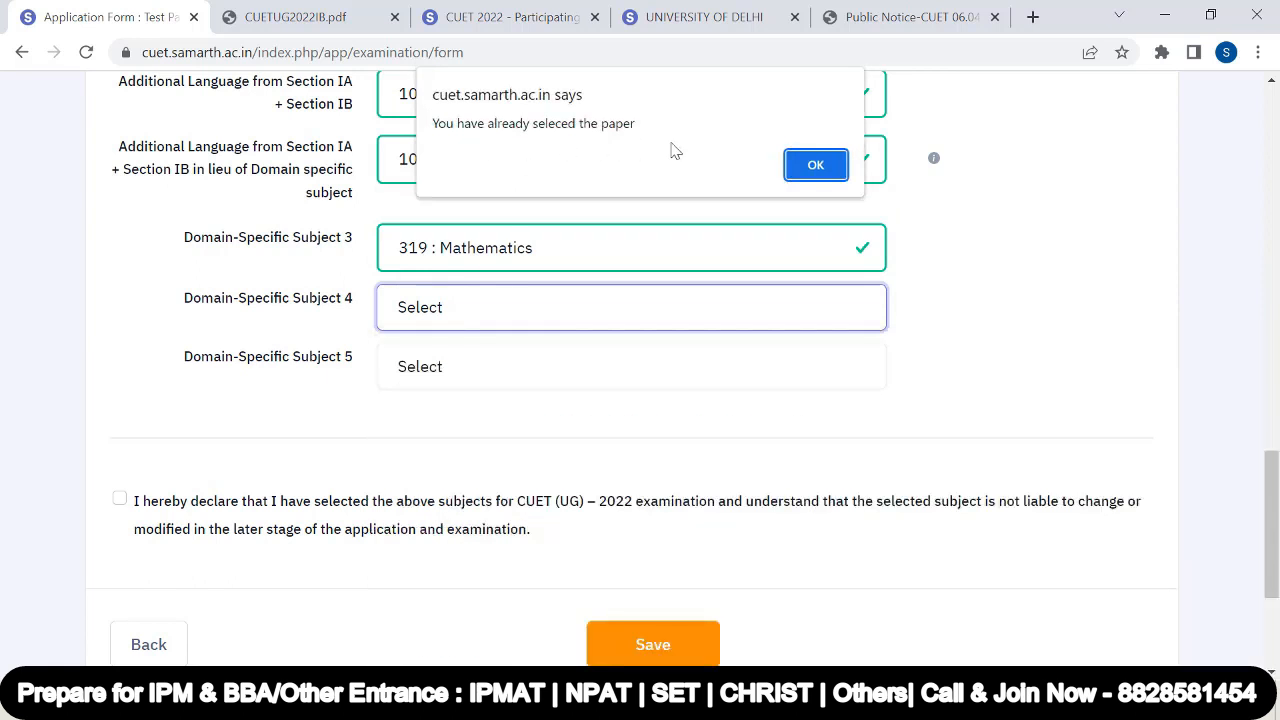
{"action": "left_click", "coordinate": [816, 164]}
{"action": "scroll", "coordinate": [500, 300], "scroll_direction": "up", "scroll_amount": 3}
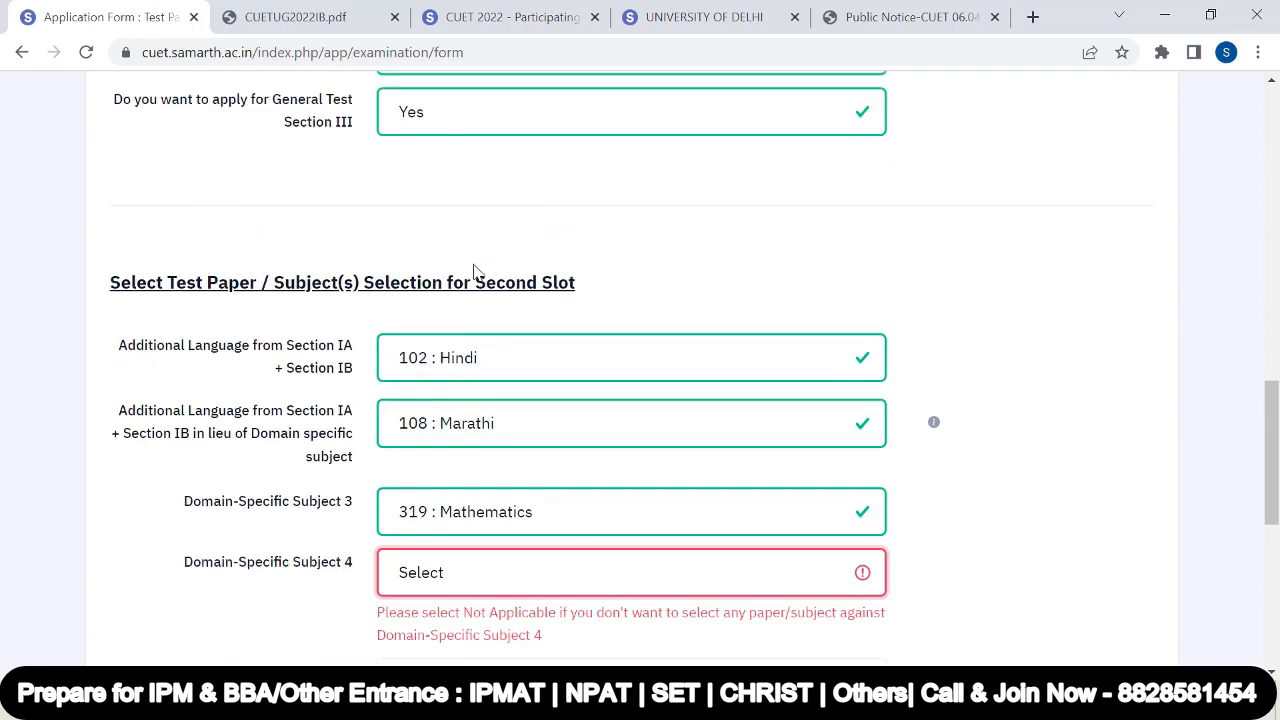
{"action": "scroll", "coordinate": [468, 245], "scroll_direction": "up", "scroll_amount": 2}
{"action": "scroll", "coordinate": [474, 249], "scroll_direction": "down", "scroll_amount": 1}
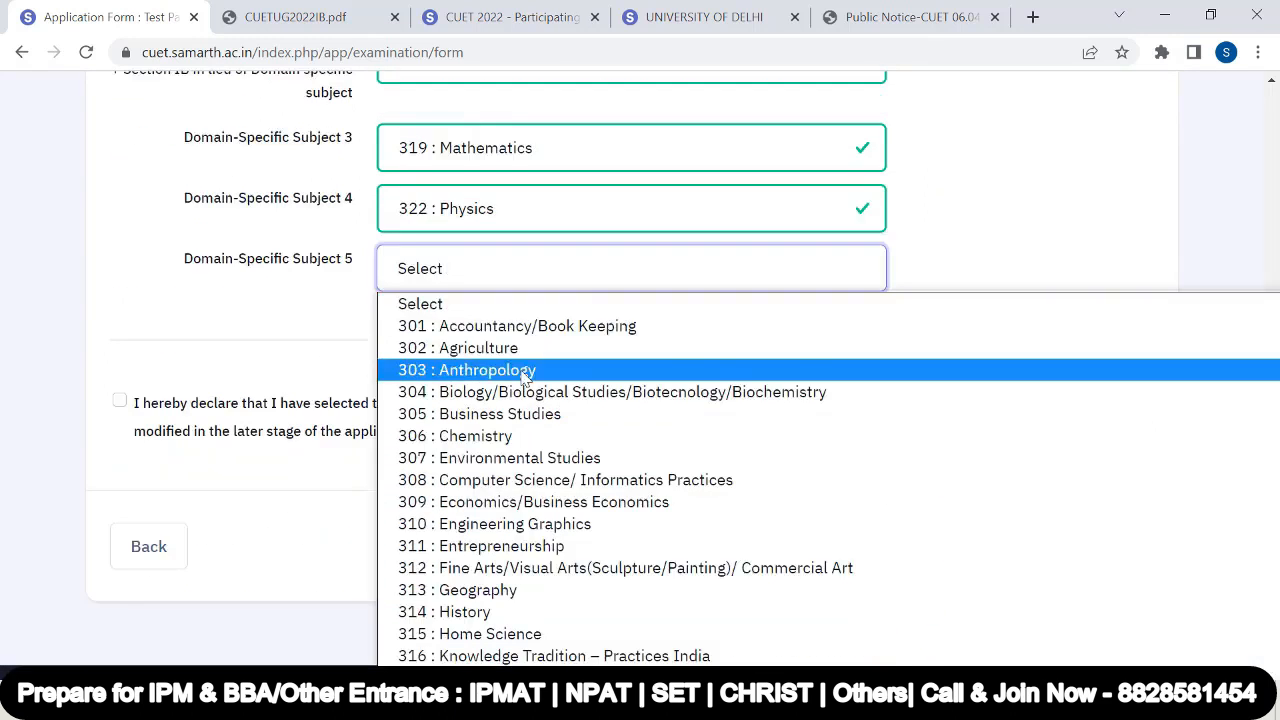
Make 301 Accountancy/Book Keeping Subject 5, accept the declaration and save
{"action": "left_click", "coordinate": [559, 329]}
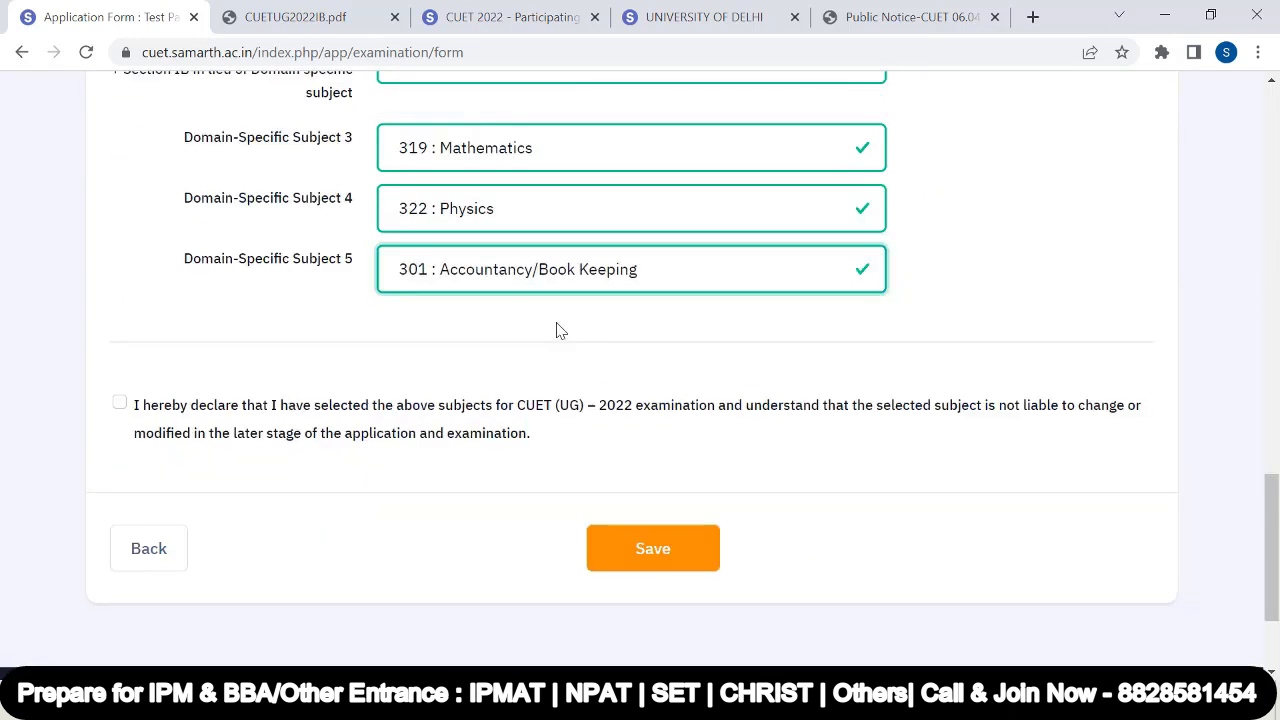
{"action": "left_click", "coordinate": [120, 403]}
{"action": "left_click", "coordinate": [628, 546]}
Review the saved Test Paper summary, then proceed to the Examination Center Selection form
{"action": "scroll", "coordinate": [714, 460], "scroll_direction": "down", "scroll_amount": 2}
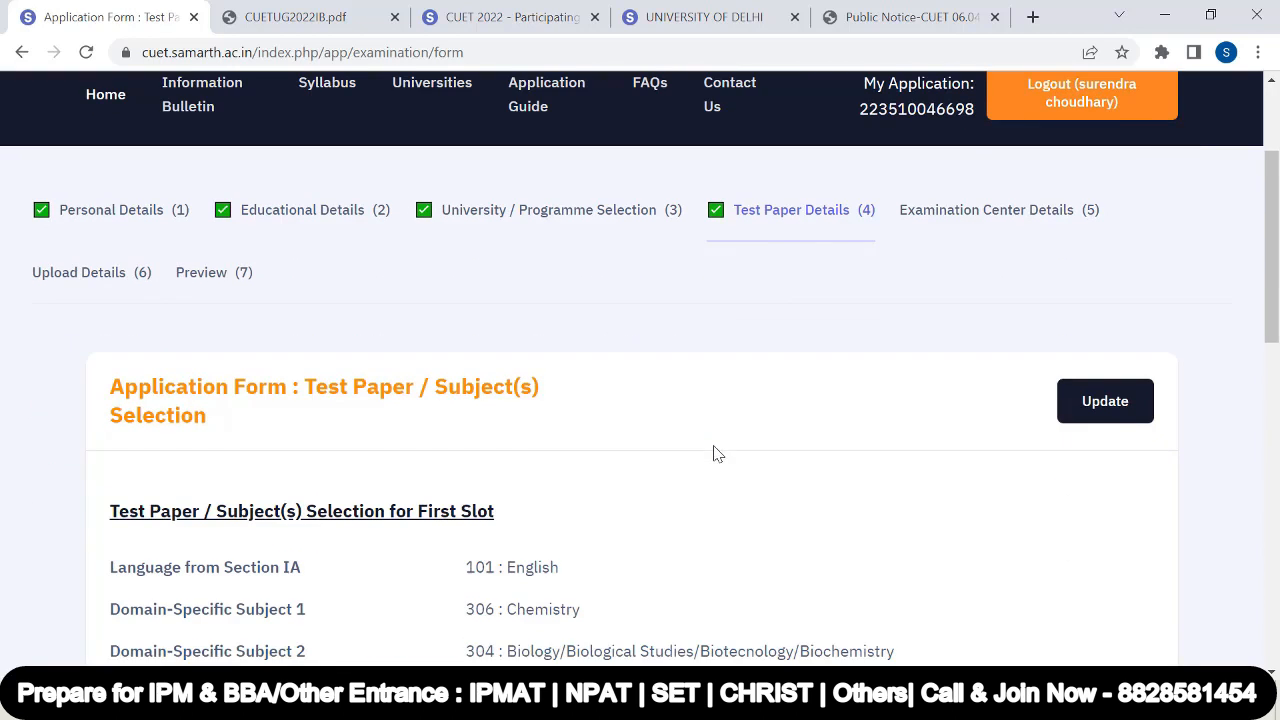
{"action": "scroll", "coordinate": [714, 454], "scroll_direction": "down", "scroll_amount": 8}
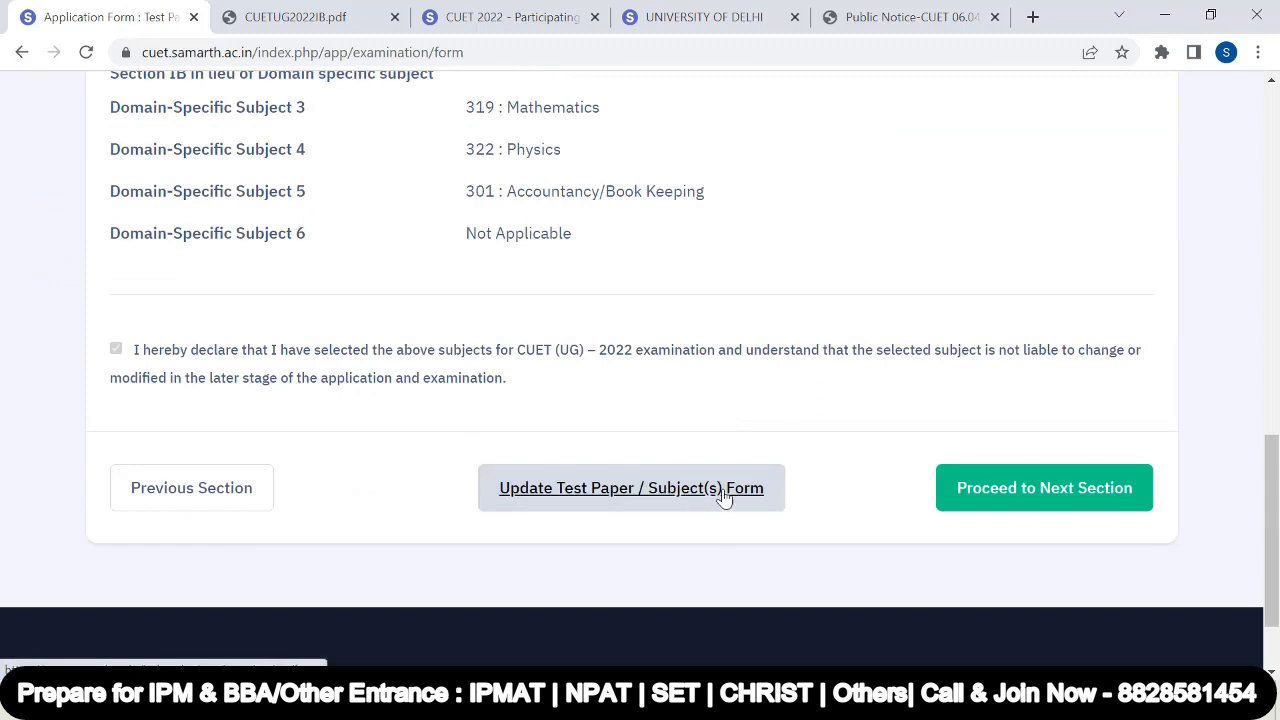
{"action": "scroll", "coordinate": [722, 497], "scroll_direction": "up", "scroll_amount": 3}
{"action": "scroll", "coordinate": [721, 494], "scroll_direction": "up", "scroll_amount": 5}
{"action": "scroll", "coordinate": [721, 492], "scroll_direction": "down", "scroll_amount": 10}
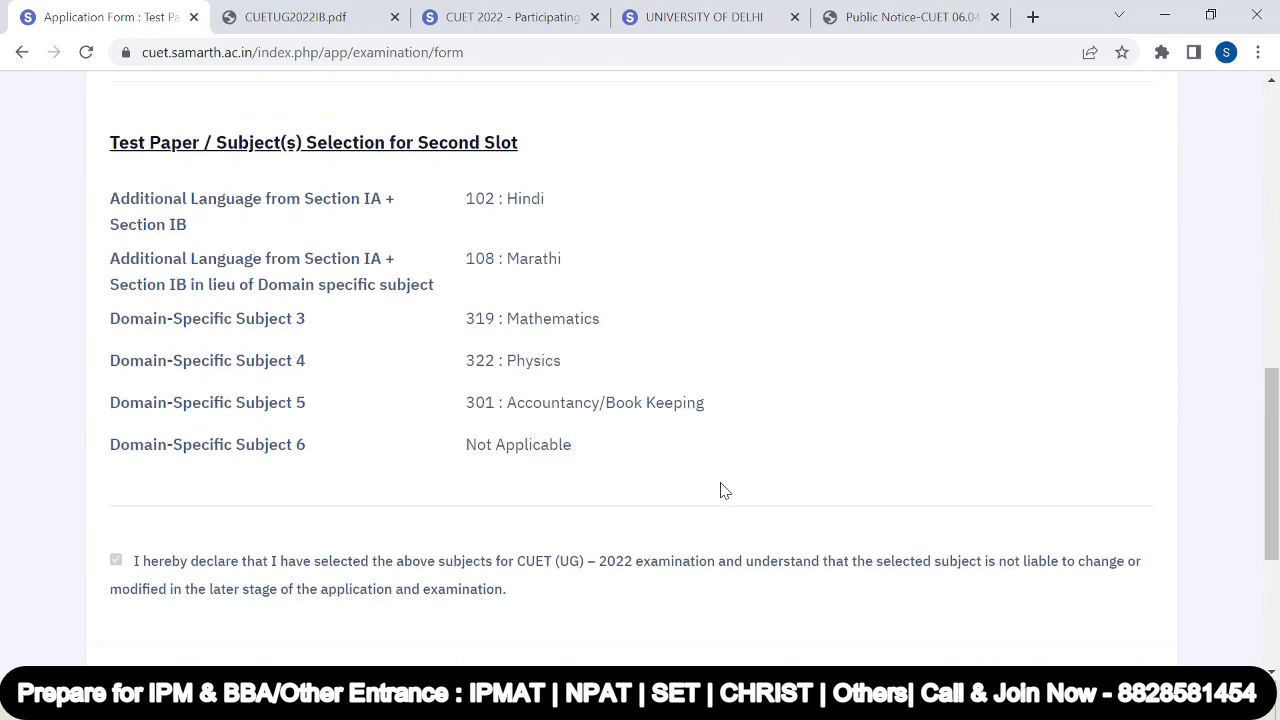
{"action": "left_click", "coordinate": [1024, 375]}
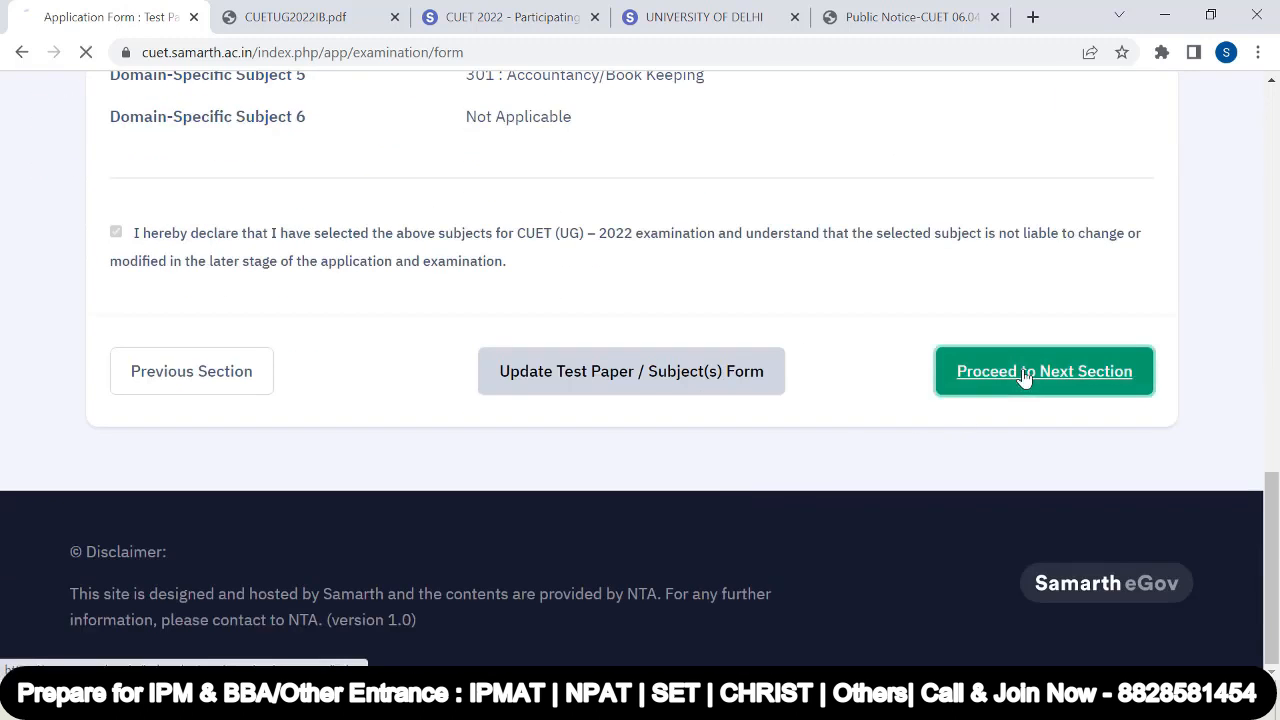
{"action": "scroll", "coordinate": [676, 401], "scroll_direction": "down", "scroll_amount": 1}
{"action": "scroll", "coordinate": [676, 401], "scroll_direction": "down", "scroll_amount": 2}
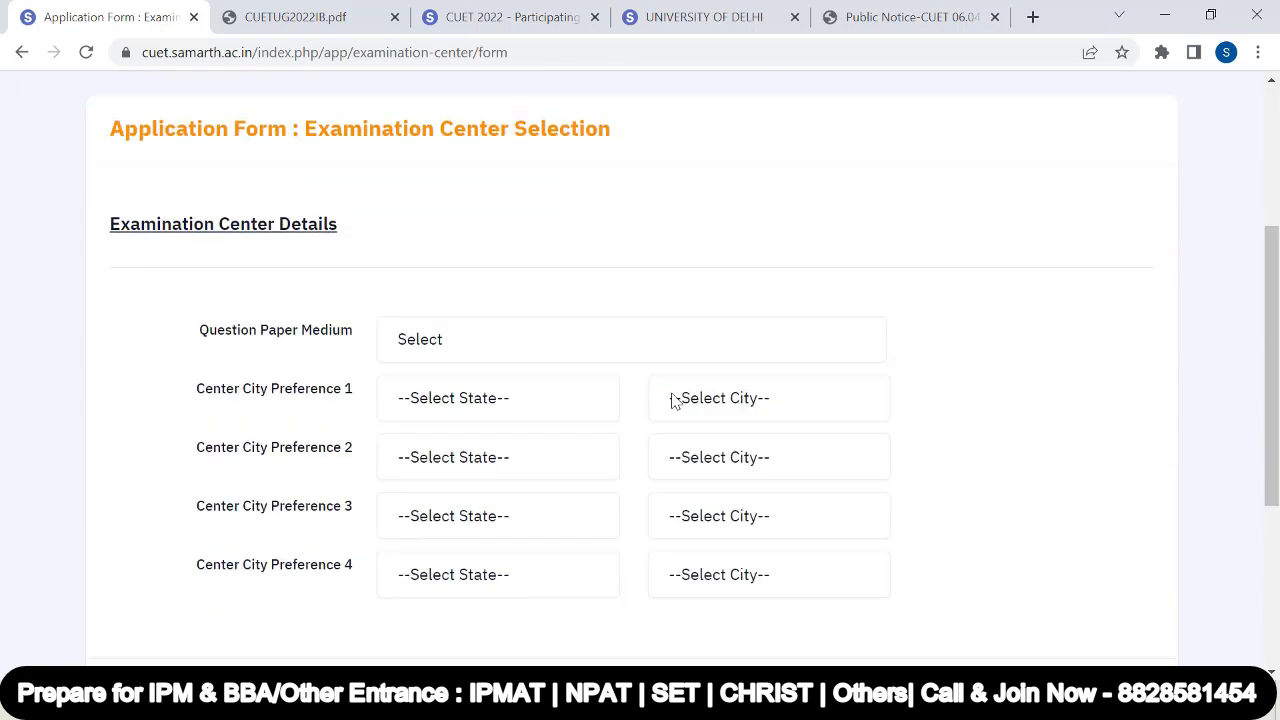
Set English as question paper medium and Maharashtra, PALGHAR (MR33) as first centre preference
{"action": "left_click", "coordinate": [452, 354]}
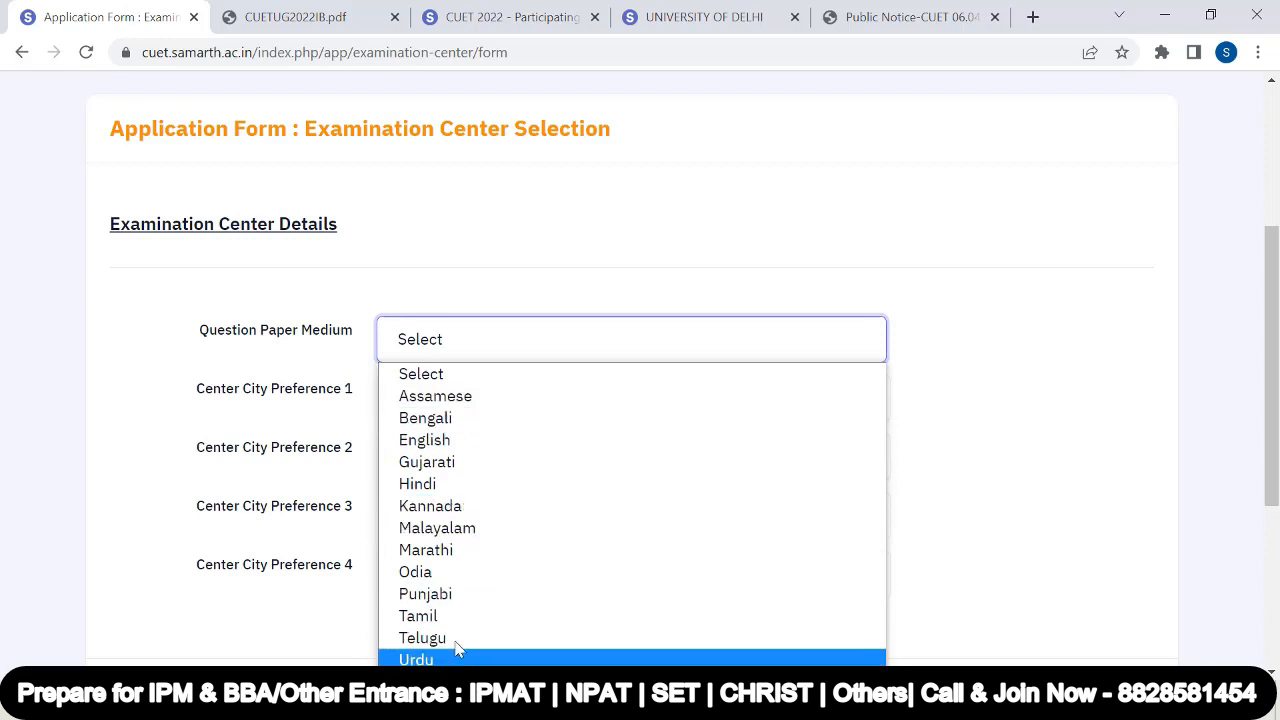
{"action": "left_click", "coordinate": [462, 441]}
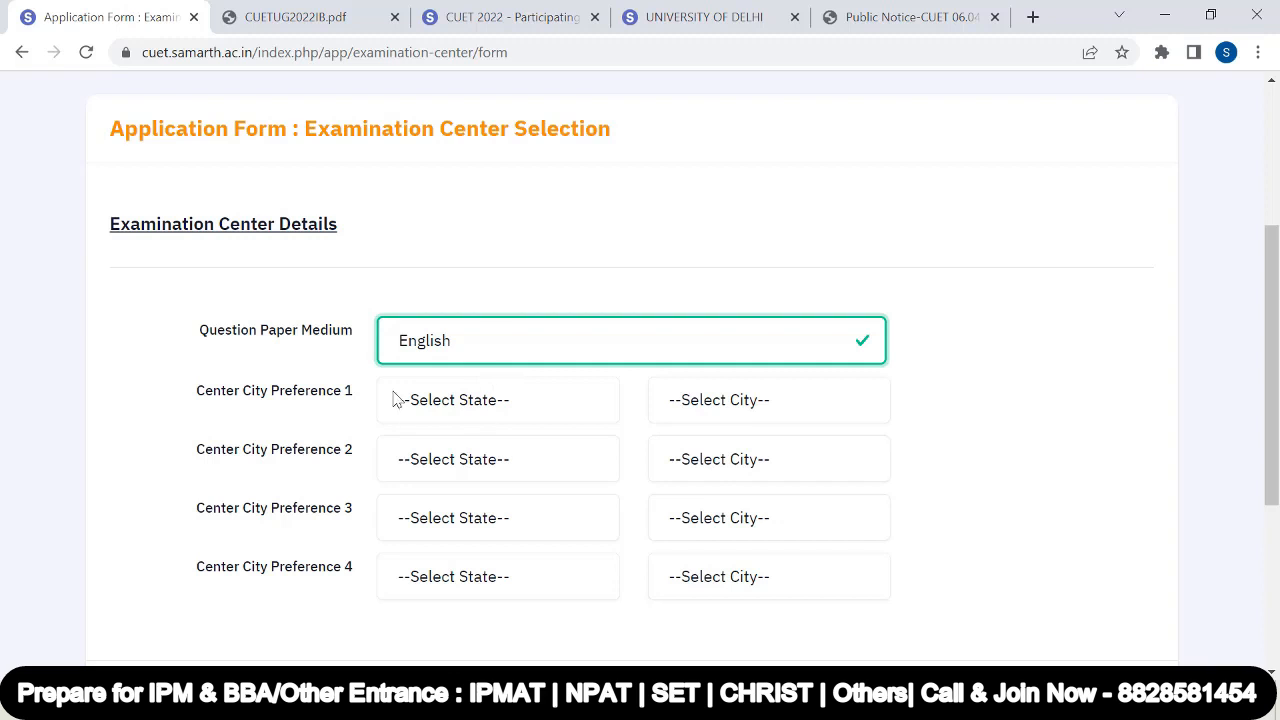
{"action": "left_click", "coordinate": [472, 408]}
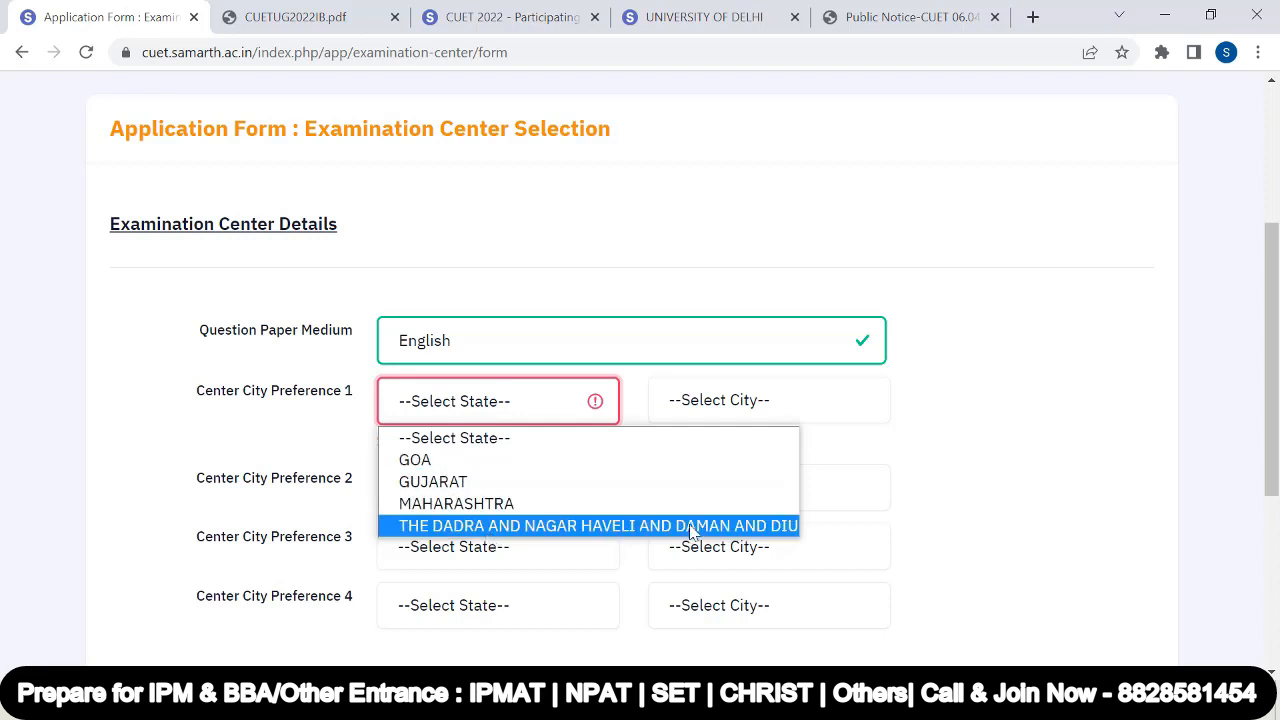
{"action": "left_click", "coordinate": [533, 508]}
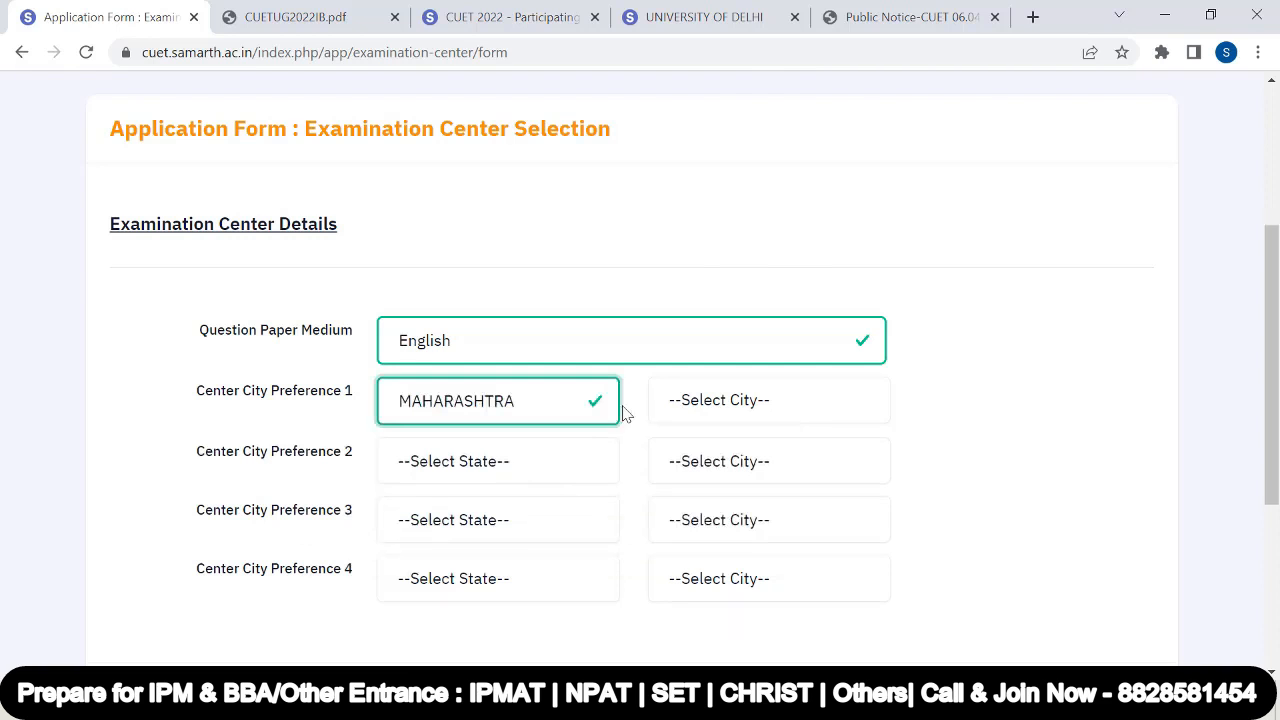
{"action": "left_click", "coordinate": [742, 410]}
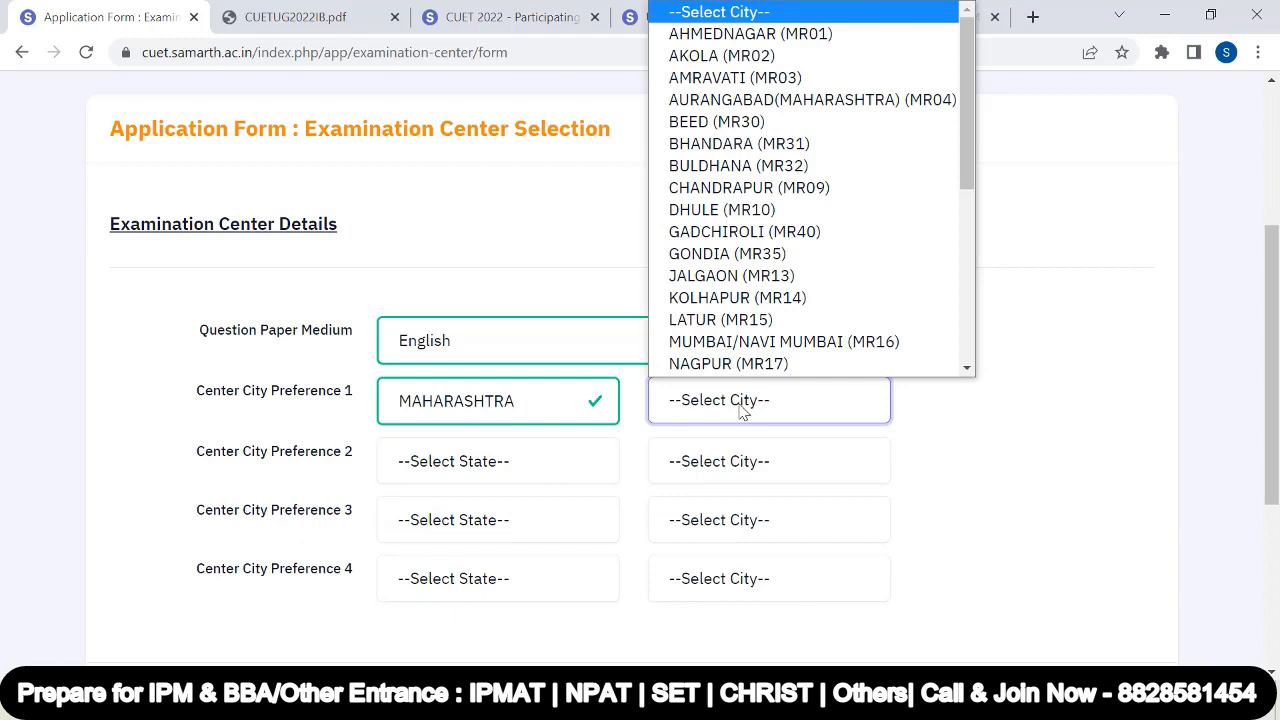
{"action": "key", "text": "p"}
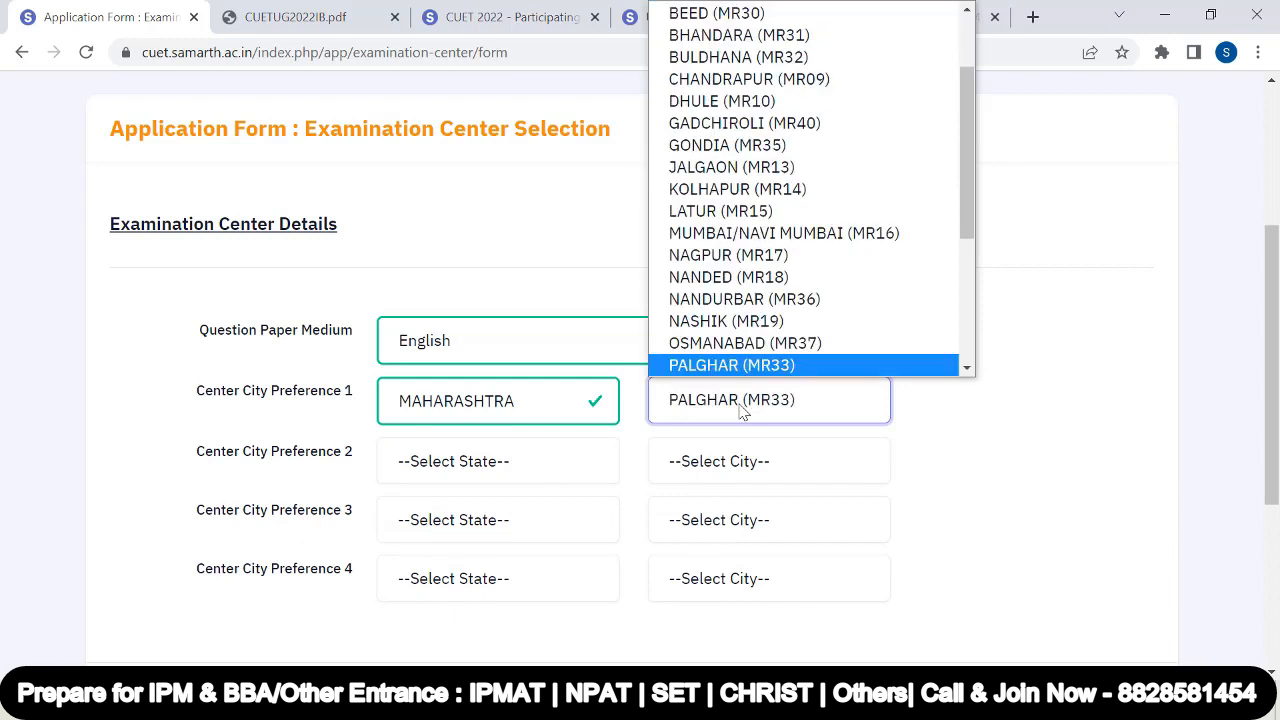
{"action": "left_click", "coordinate": [742, 410]}
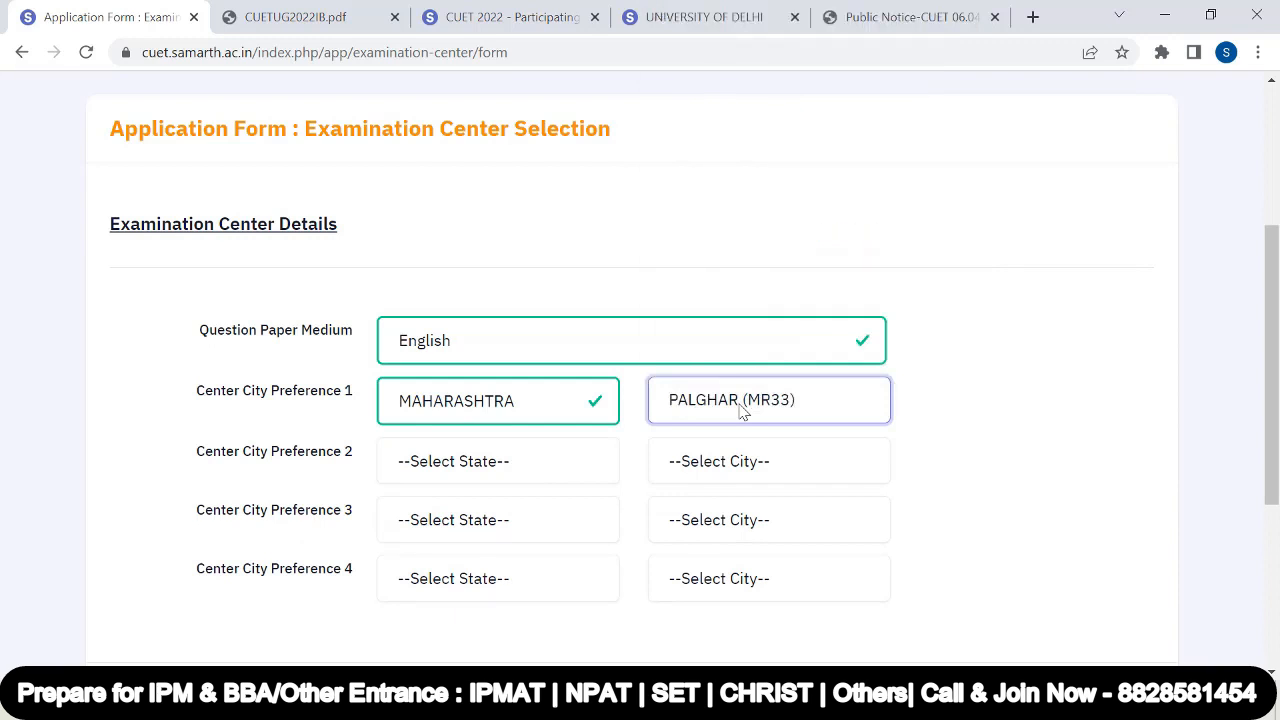
Set preference 2 to Maharashtra, MUMBAI/NAVI MUMBAI and preference 3 to Goa, PANAJI/MADGAON/MARGAO
{"action": "left_click", "coordinate": [508, 465]}
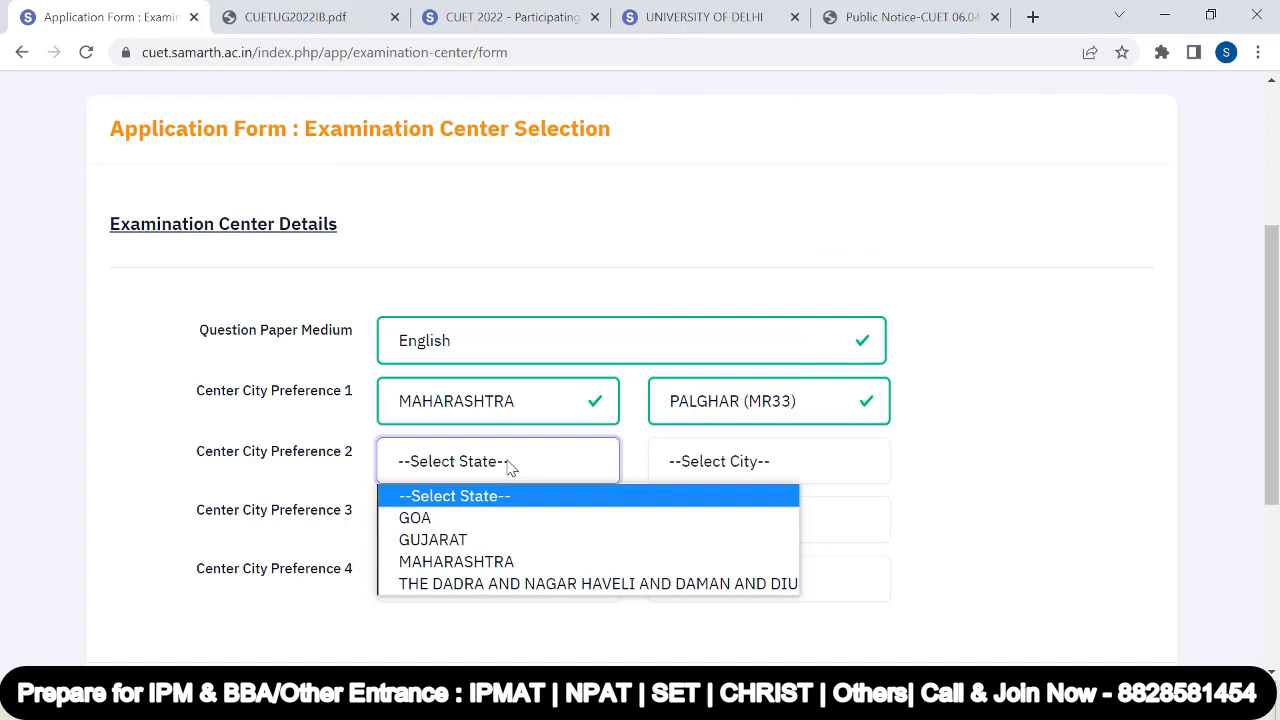
{"action": "left_click", "coordinate": [500, 563]}
{"action": "left_click", "coordinate": [716, 464]}
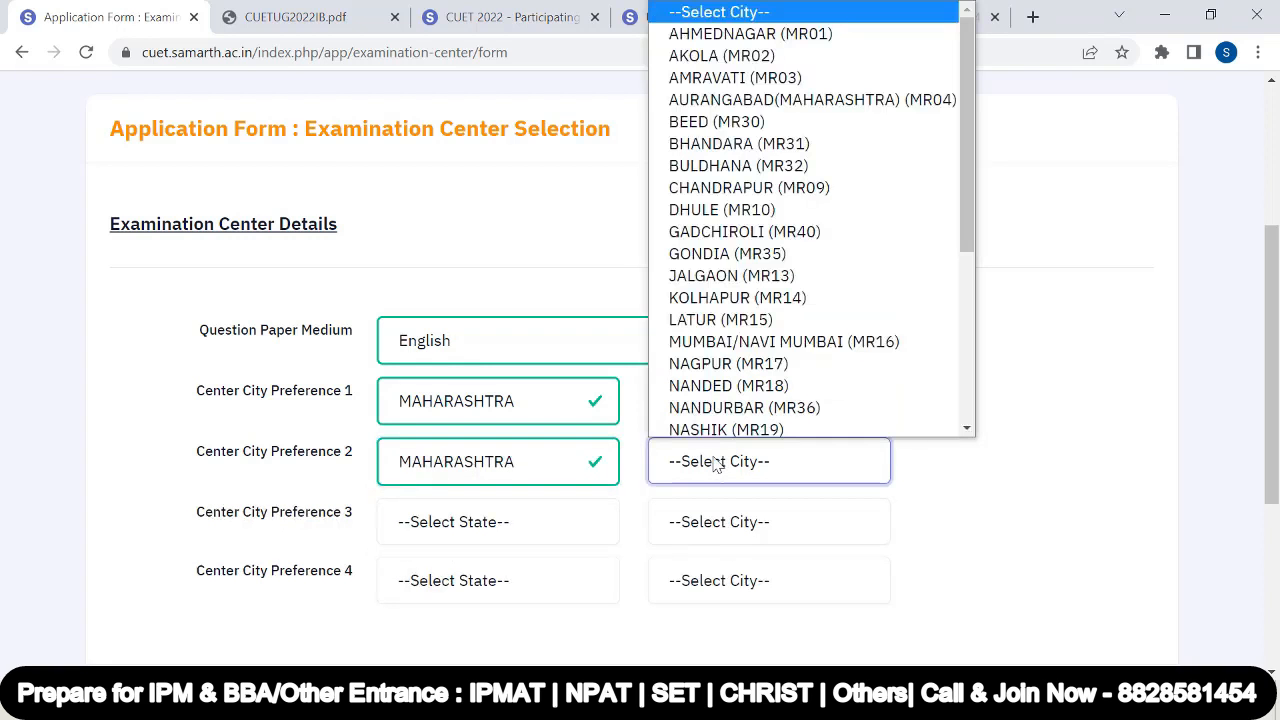
{"action": "left_click", "coordinate": [760, 341]}
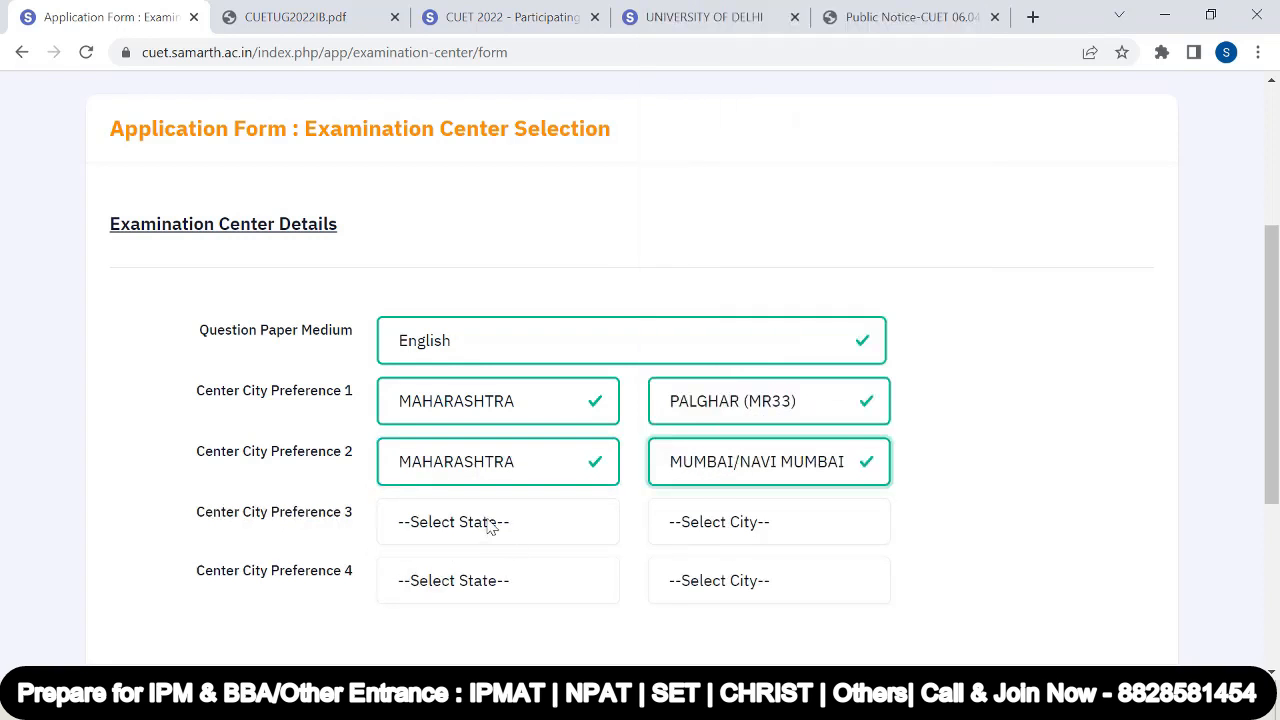
{"action": "left_click", "coordinate": [490, 527]}
{"action": "left_click", "coordinate": [466, 577]}
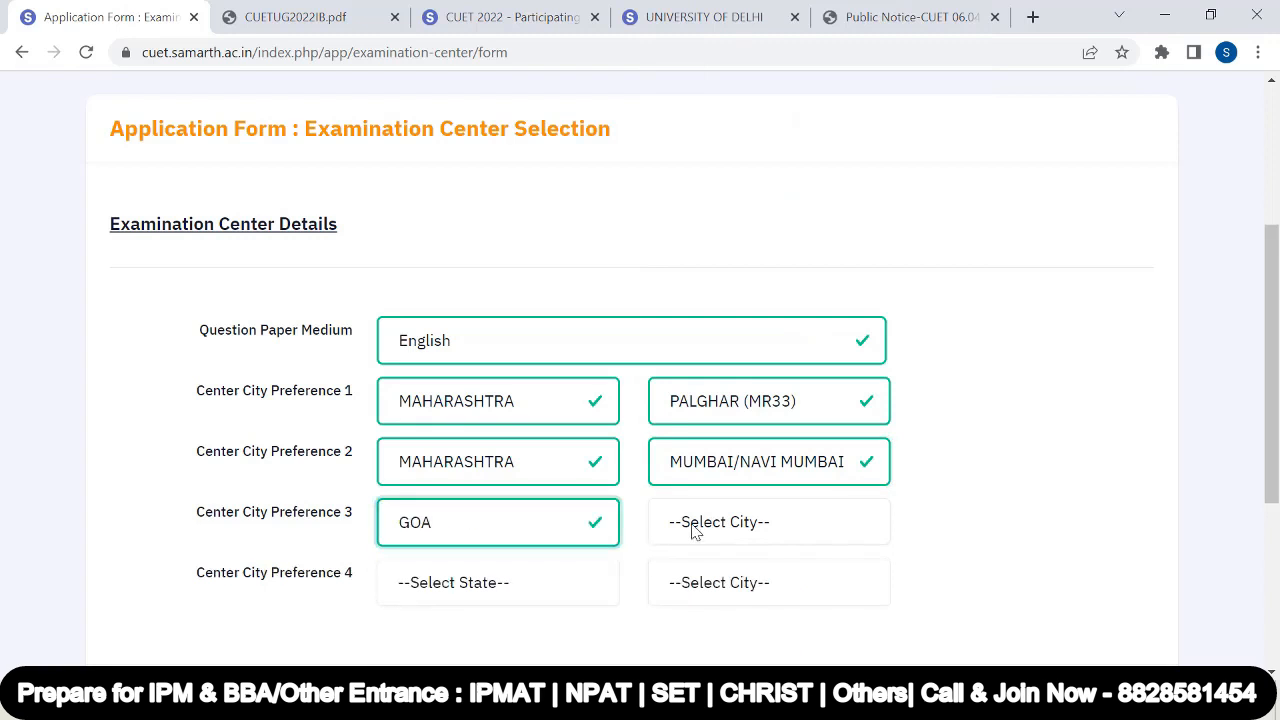
{"action": "left_click", "coordinate": [705, 527]}
{"action": "left_click", "coordinate": [716, 585]}
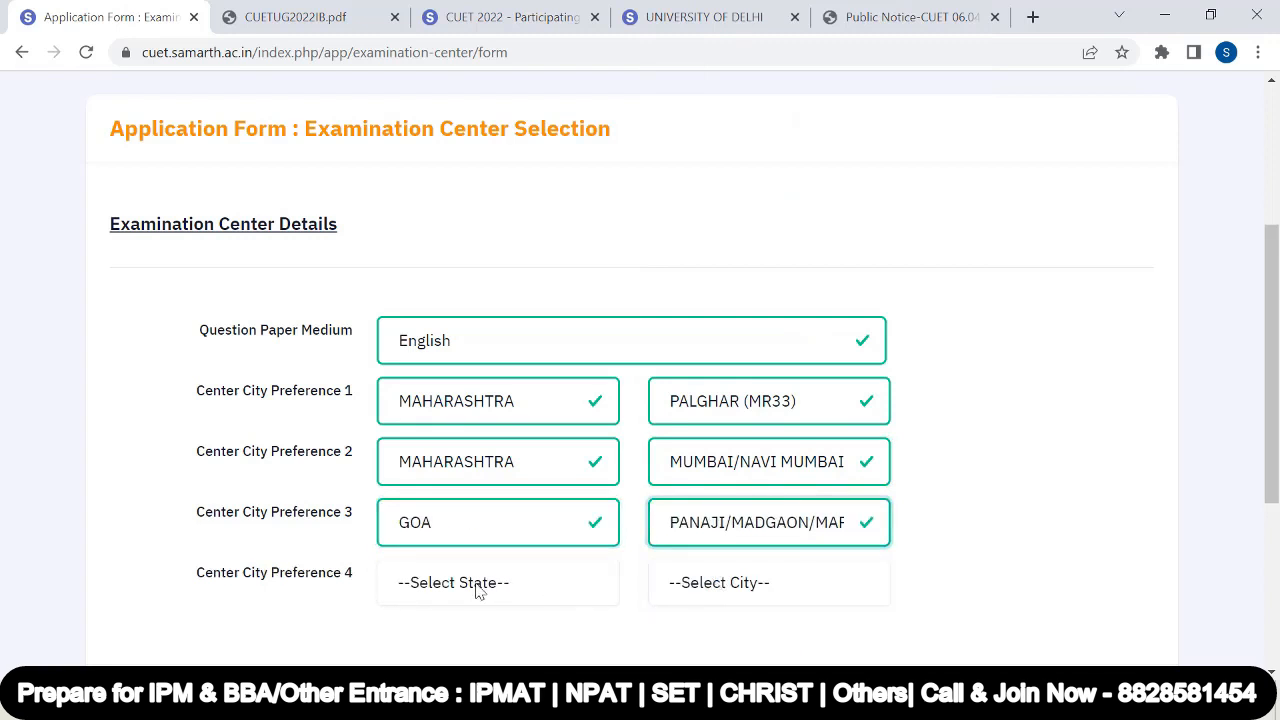
Set preference 4 to Gujarat, SURAT (GJ11) and save the centre choices
{"action": "left_click", "coordinate": [478, 588]}
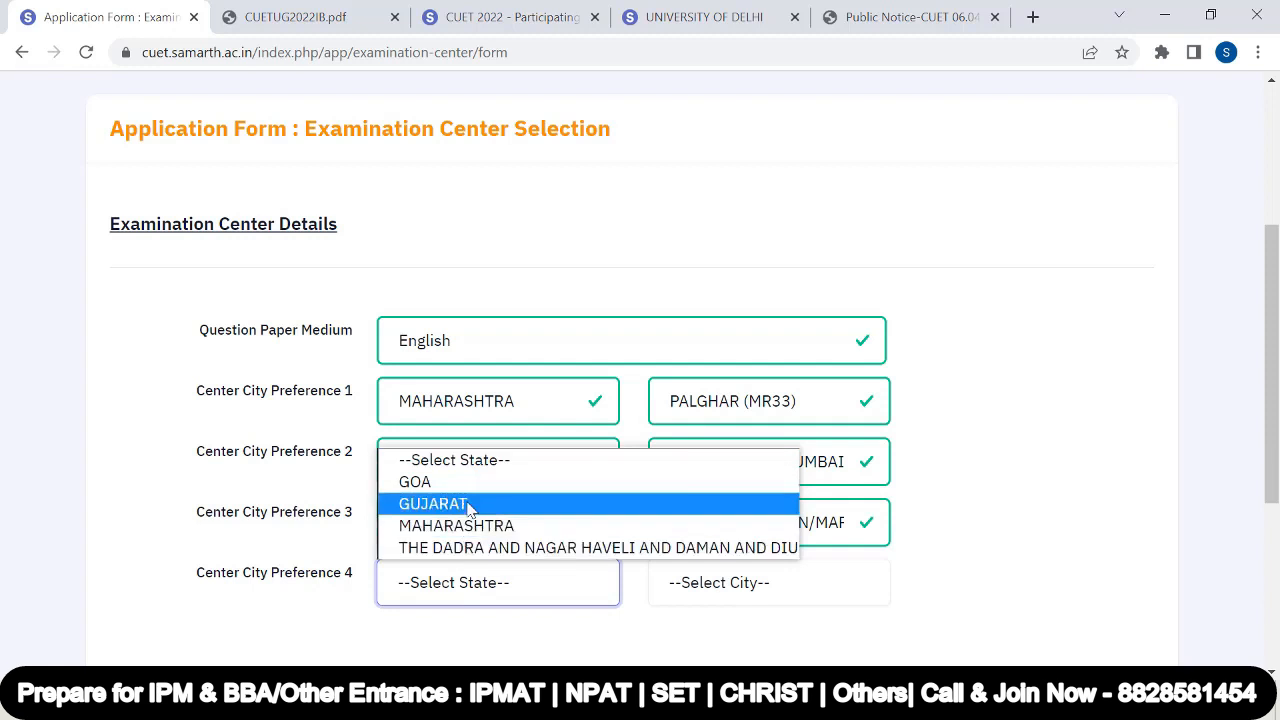
{"action": "left_click", "coordinate": [468, 506]}
{"action": "left_click", "coordinate": [690, 585]}
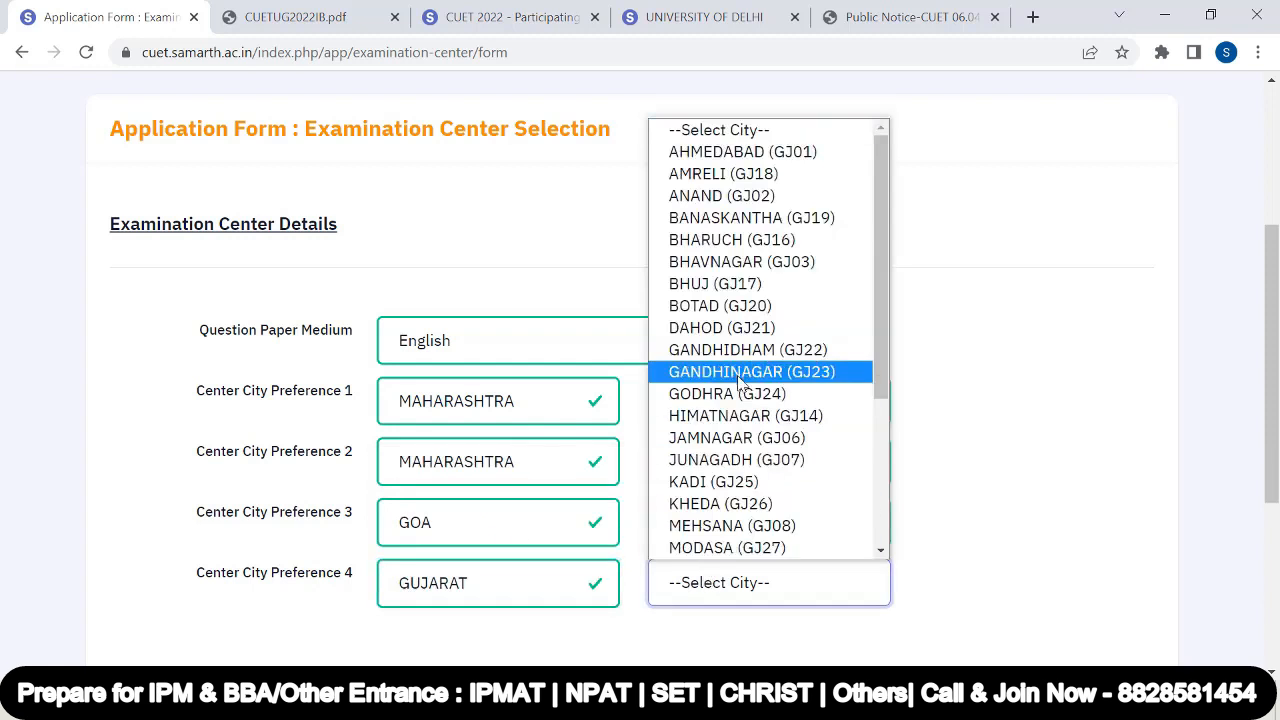
{"action": "key", "text": "s"}
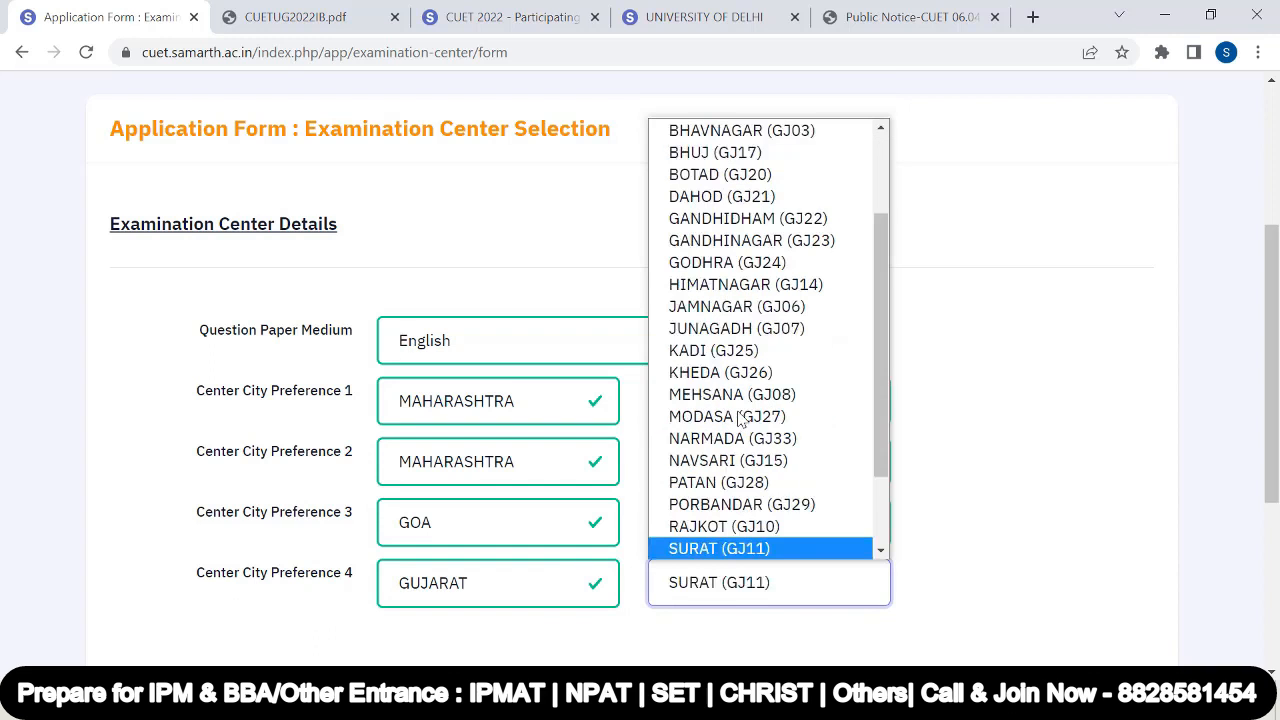
{"action": "key", "text": "Return"}
{"action": "scroll", "coordinate": [492, 271], "scroll_direction": "down", "scroll_amount": 2}
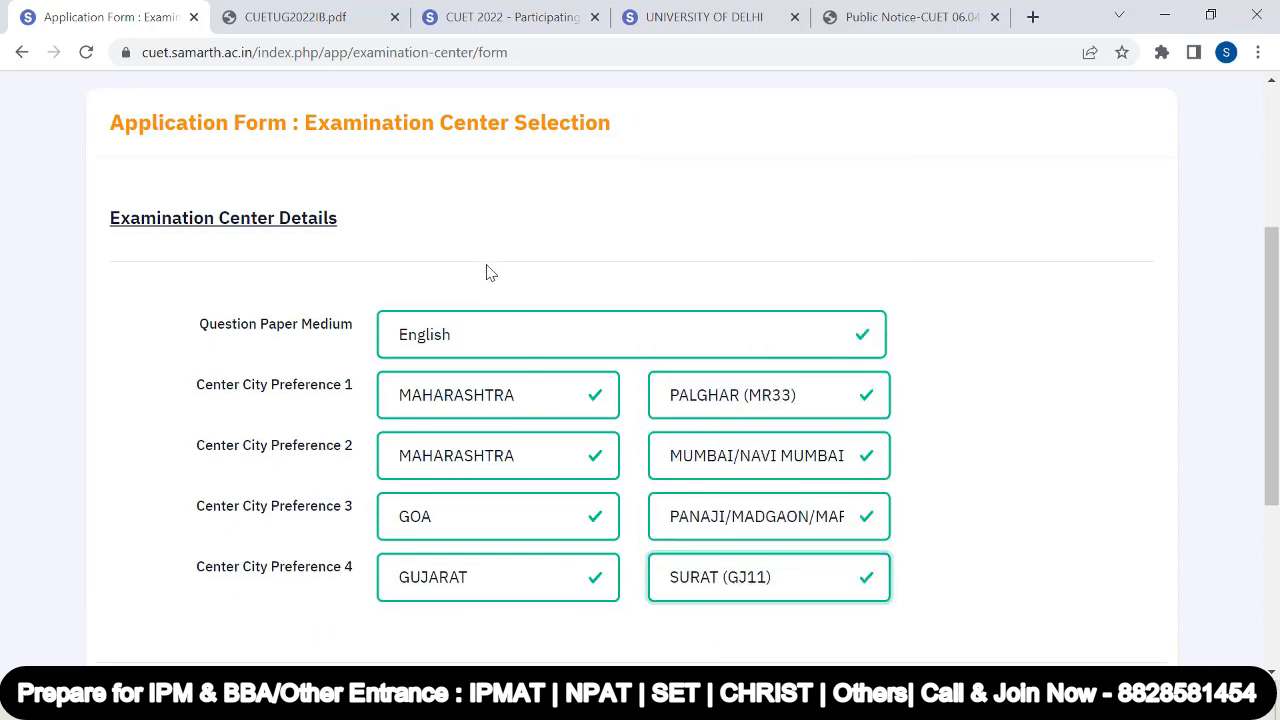
{"action": "left_click", "coordinate": [668, 526]}
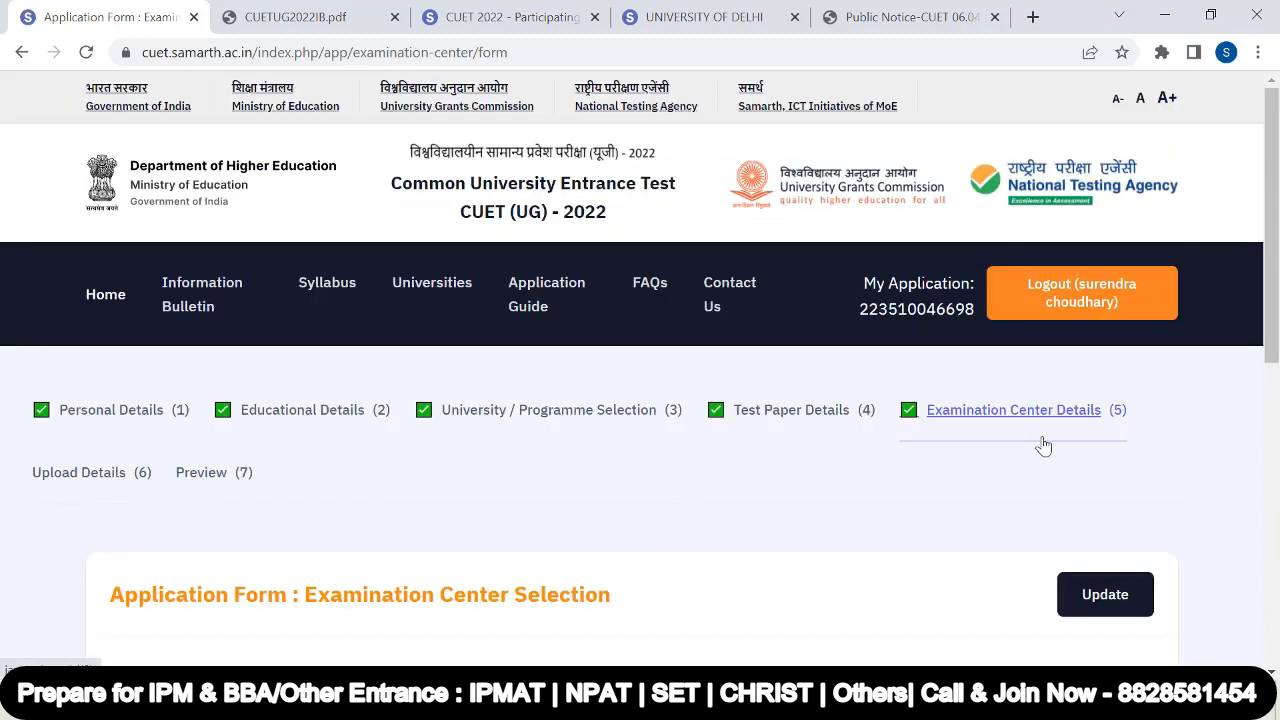
Review the Examination Center summary and proceed to the Upload Documents section
{"action": "scroll", "coordinate": [893, 480], "scroll_direction": "down", "scroll_amount": 6}
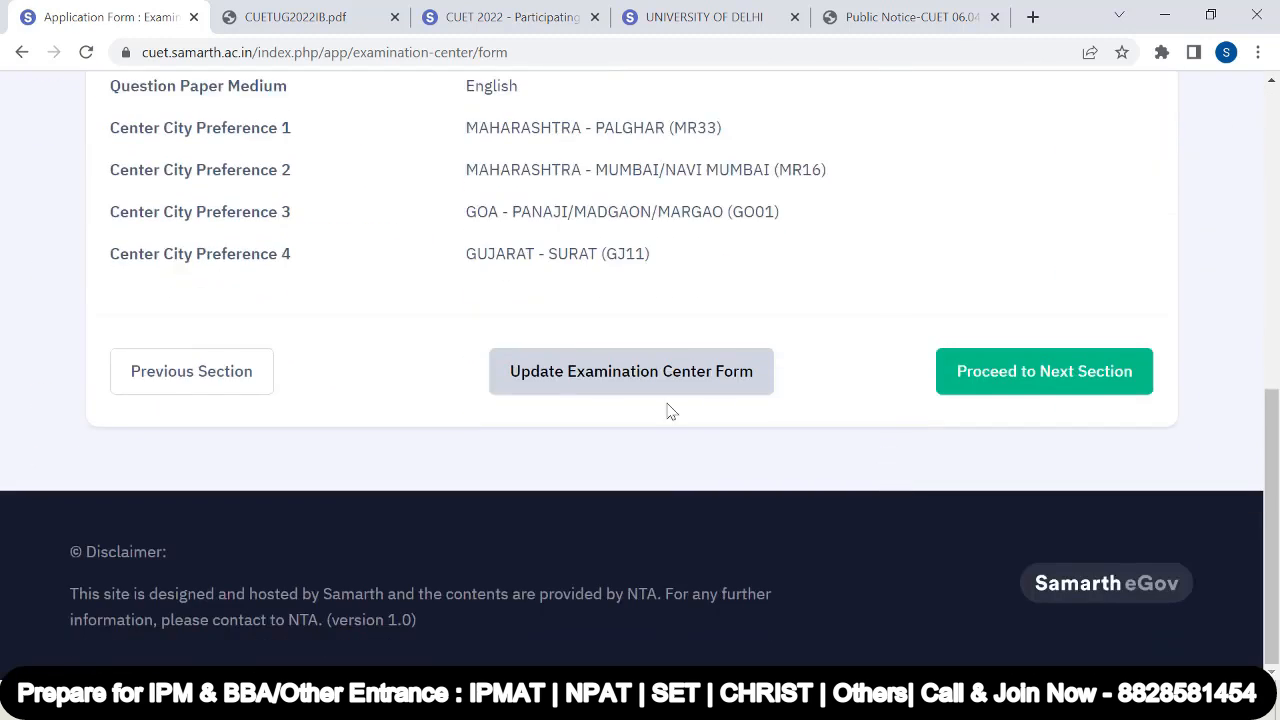
{"action": "scroll", "coordinate": [577, 415], "scroll_direction": "up", "scroll_amount": 2}
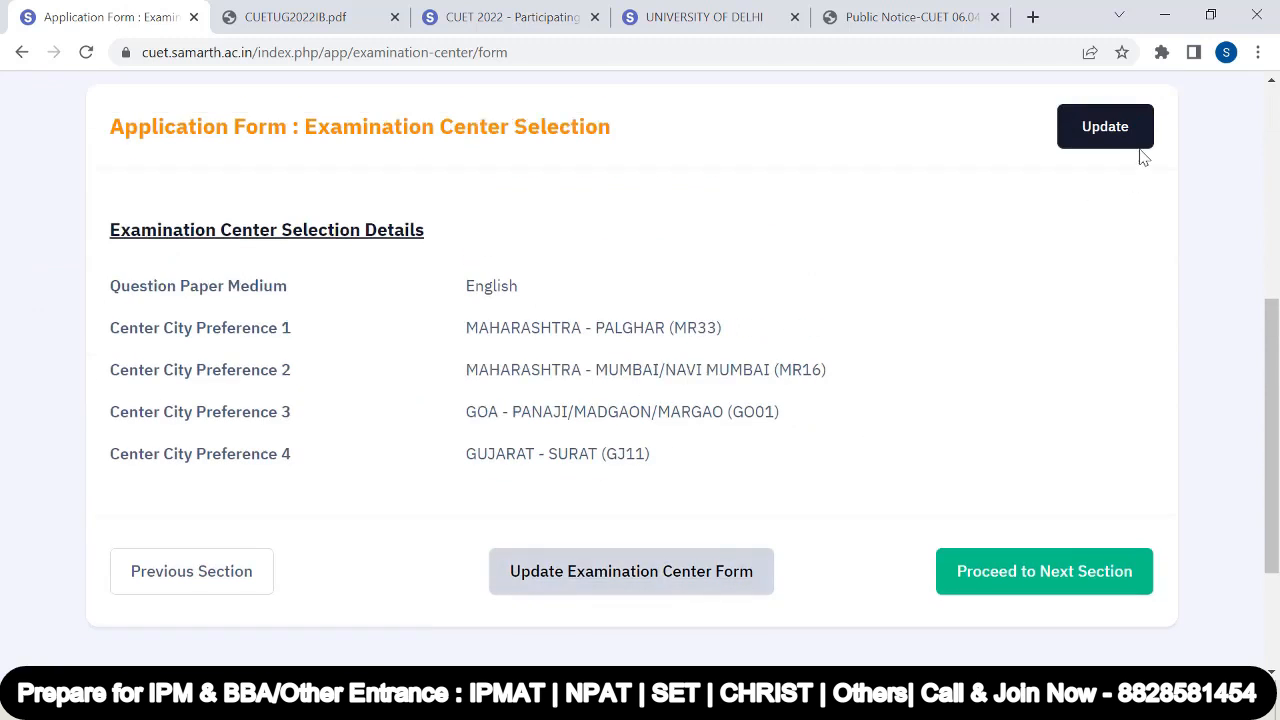
{"action": "left_click", "coordinate": [1060, 578]}
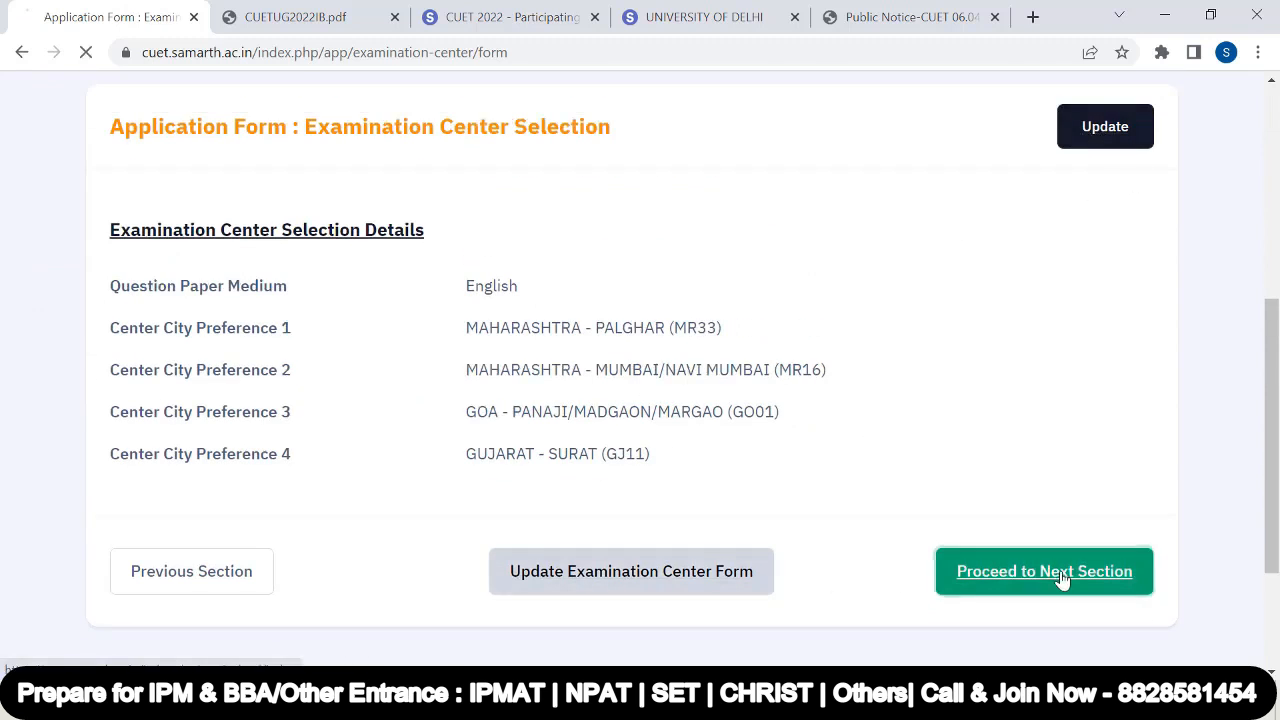
{"action": "scroll", "coordinate": [517, 449], "scroll_direction": "down", "scroll_amount": 4}
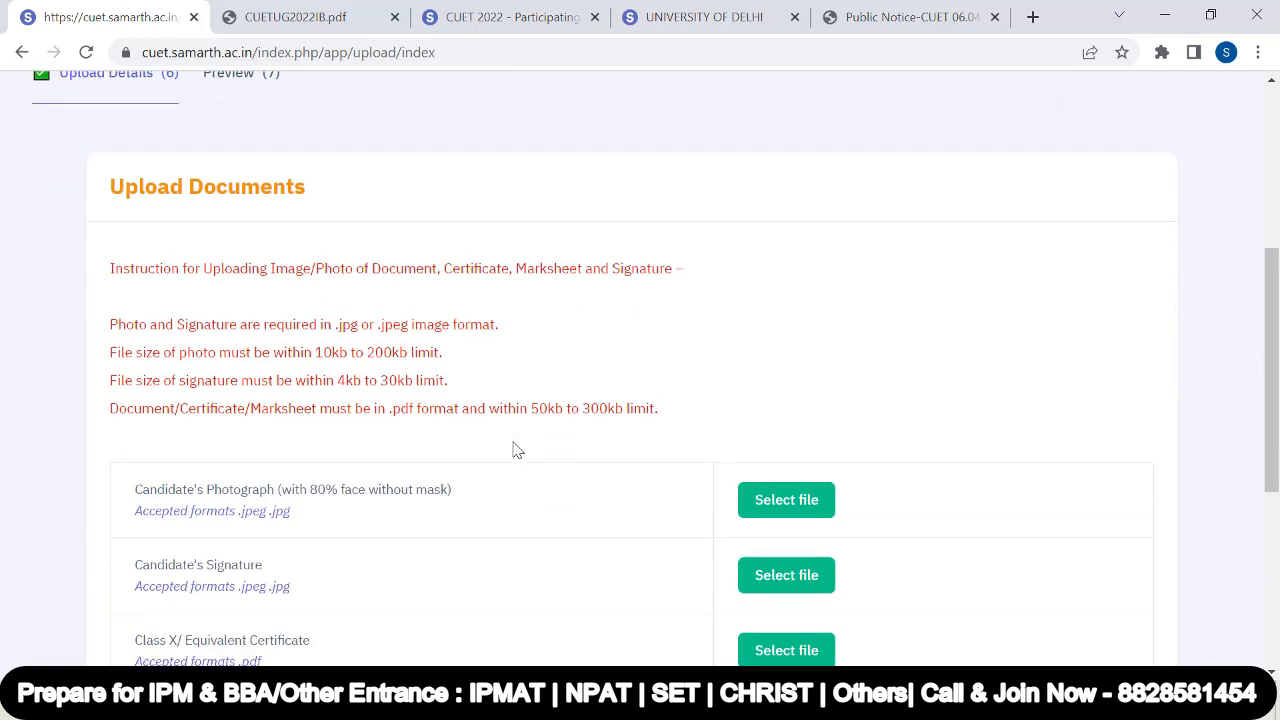
Upload the candidate's photograph, signature image and Class X certificate PDF
{"action": "scroll", "coordinate": [423, 400], "scroll_direction": "down", "scroll_amount": 1}
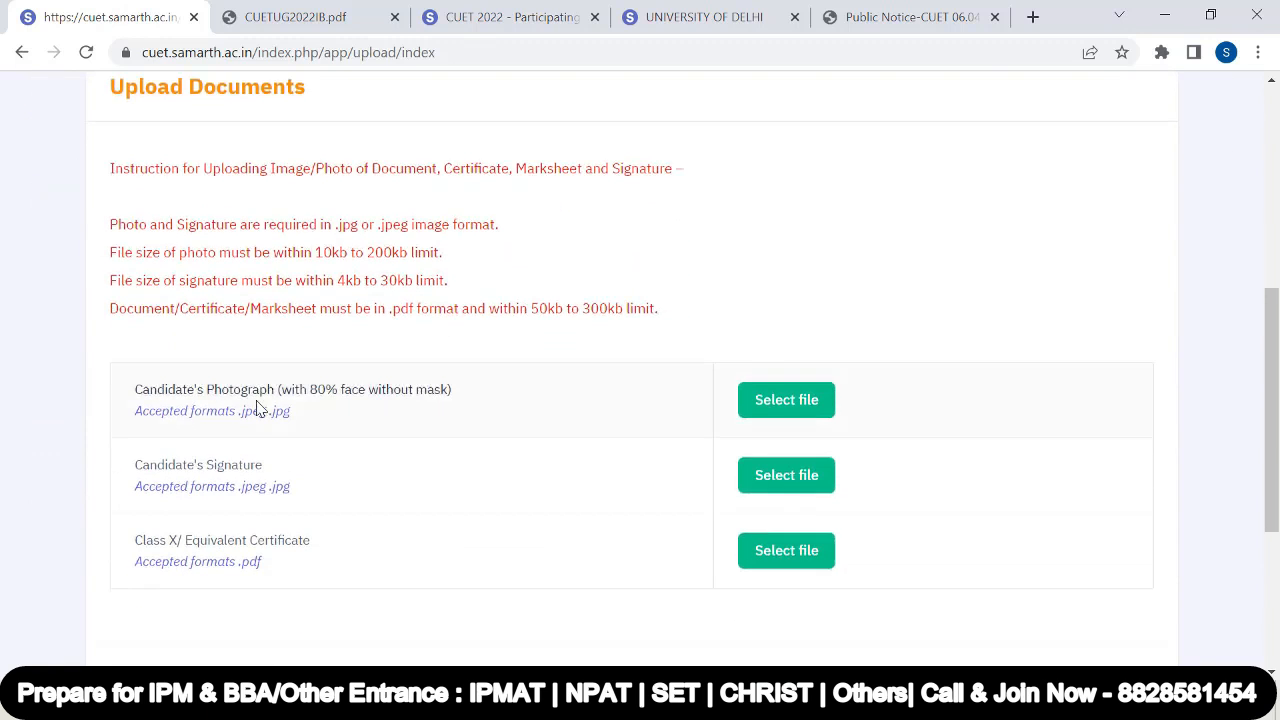
{"action": "scroll", "coordinate": [490, 550], "scroll_direction": "down", "scroll_amount": 2}
{"action": "scroll", "coordinate": [517, 537], "scroll_direction": "up", "scroll_amount": 2}
{"action": "left_click", "coordinate": [797, 418]}
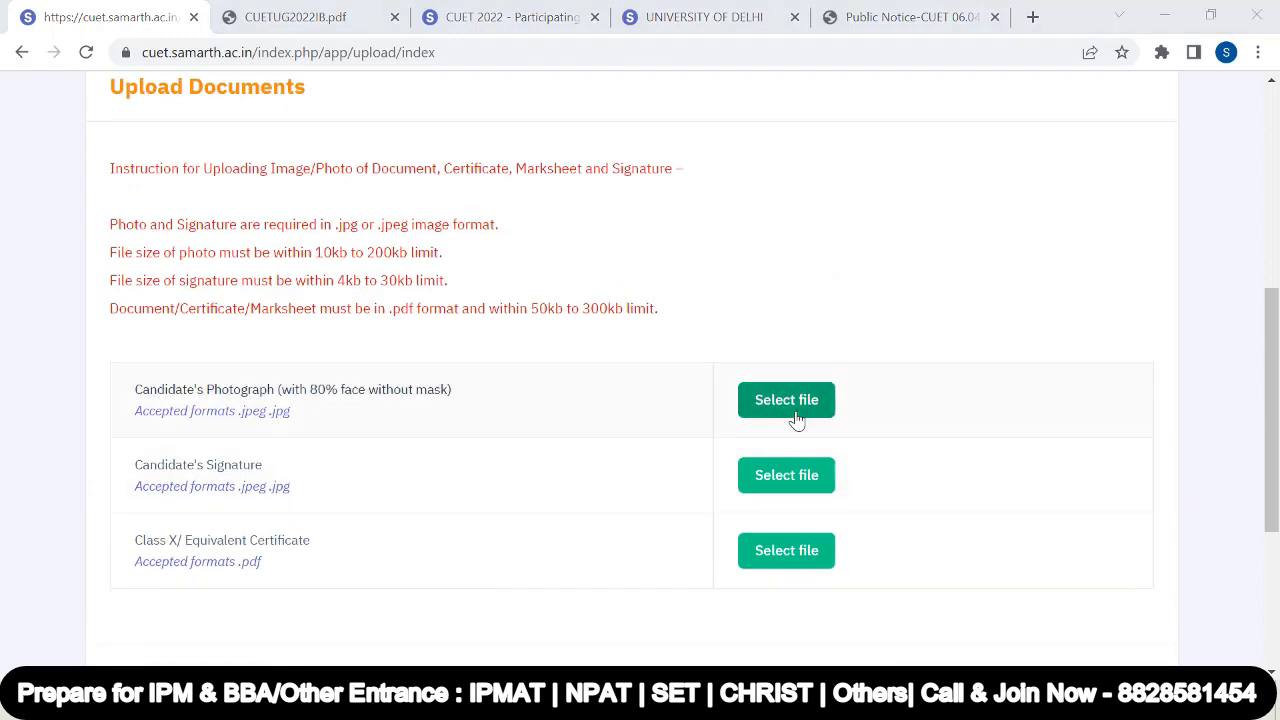
{"action": "left_click", "coordinate": [919, 408]}
{"action": "left_click", "coordinate": [817, 195]}
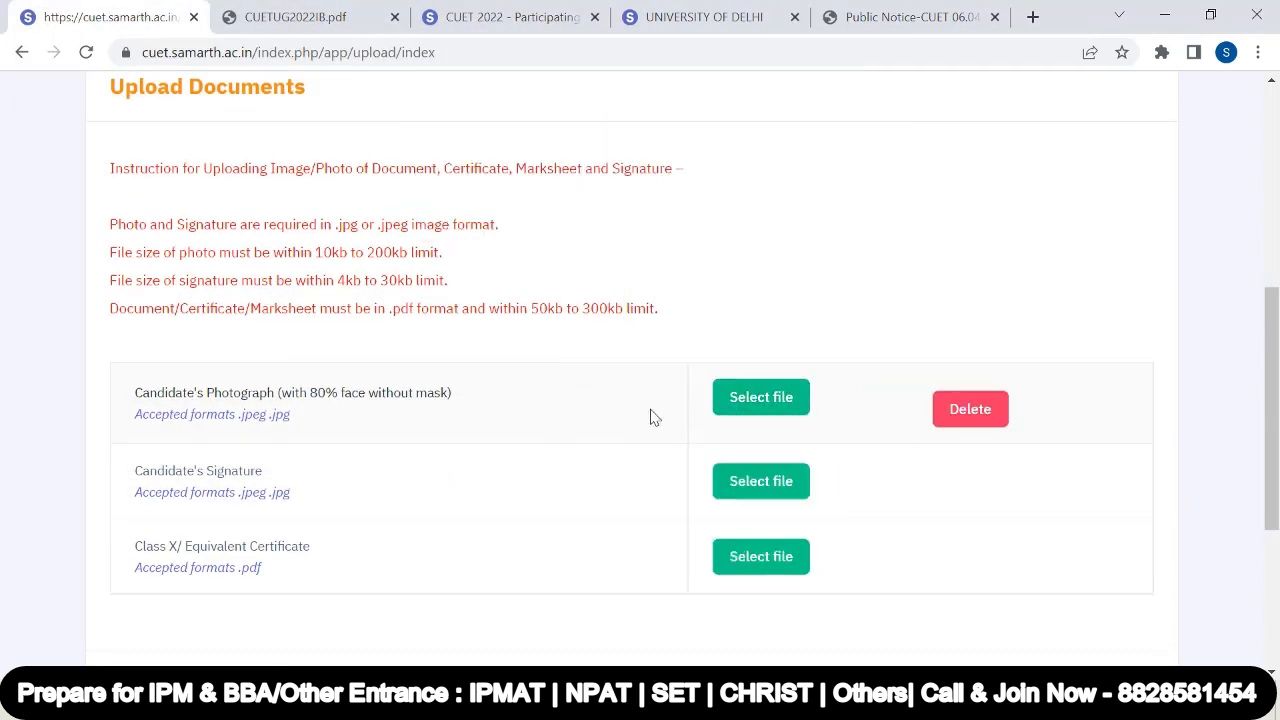
{"action": "left_click", "coordinate": [761, 481]}
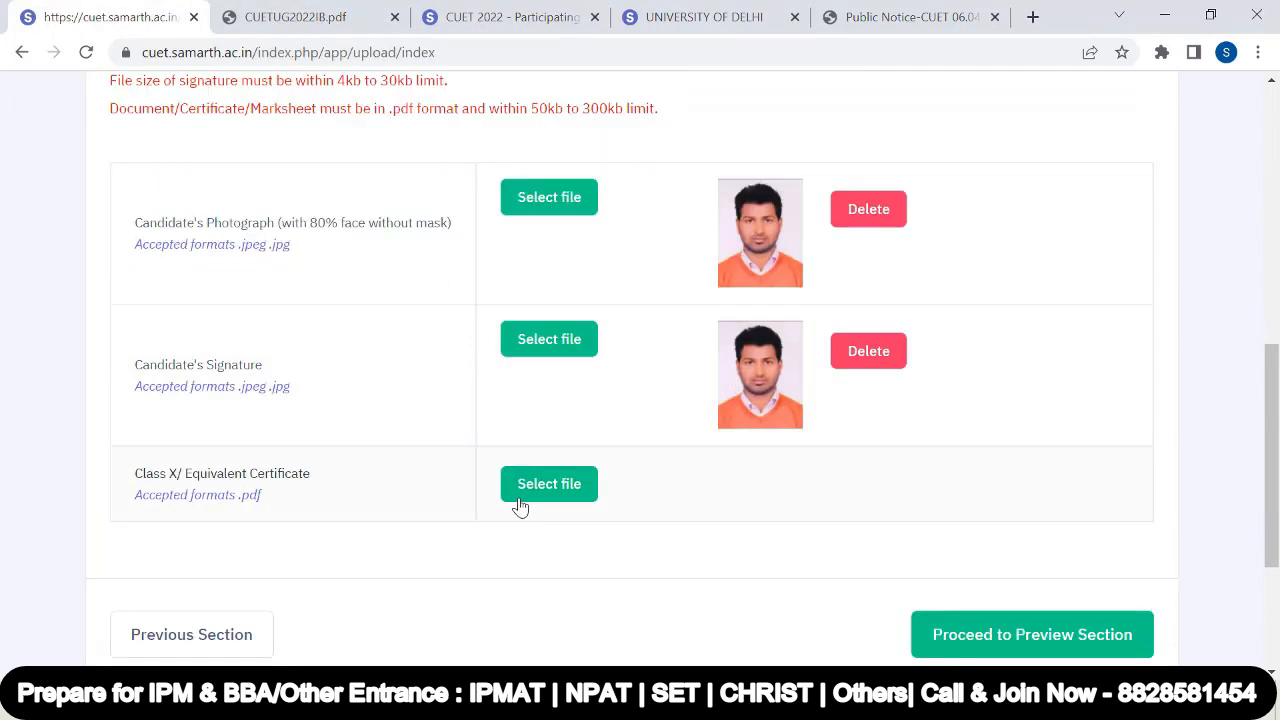
{"action": "left_click", "coordinate": [543, 487]}
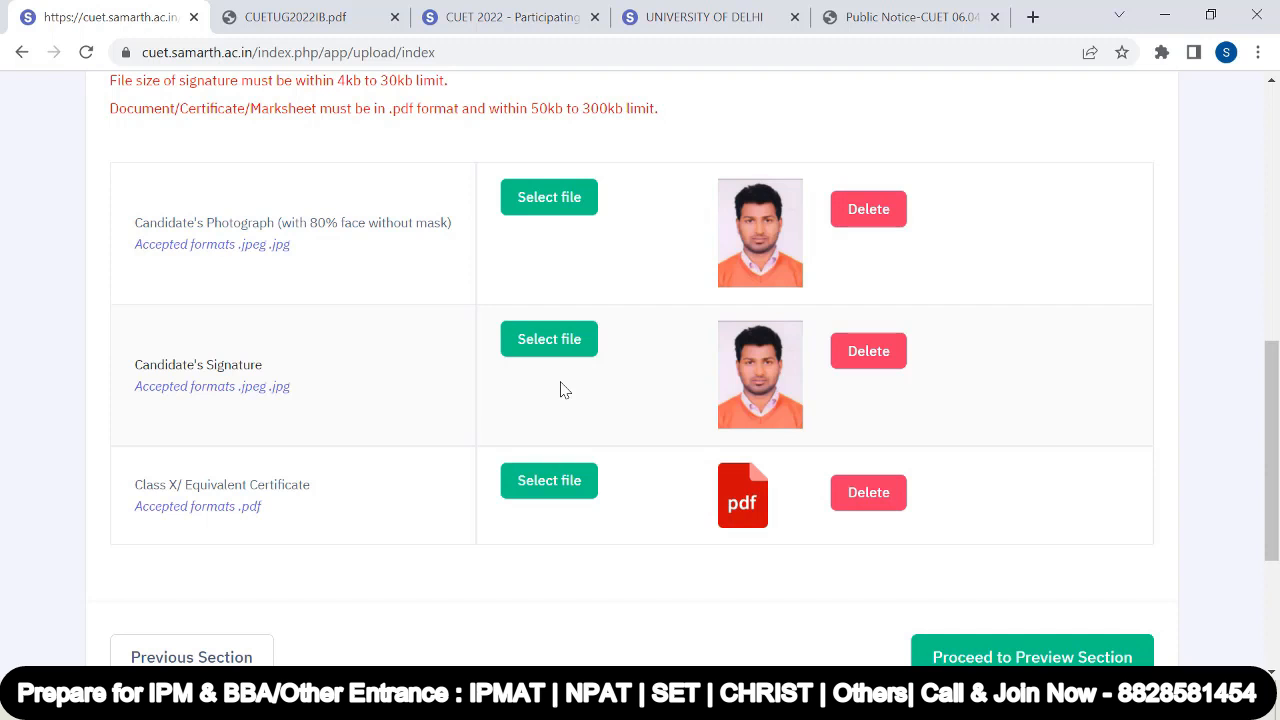
Proceed to the application Preview page
{"action": "scroll", "coordinate": [560, 390], "scroll_direction": "down", "scroll_amount": 3}
{"action": "left_click", "coordinate": [1020, 380]}
{"action": "scroll", "coordinate": [886, 434], "scroll_direction": "down", "scroll_amount": 7}
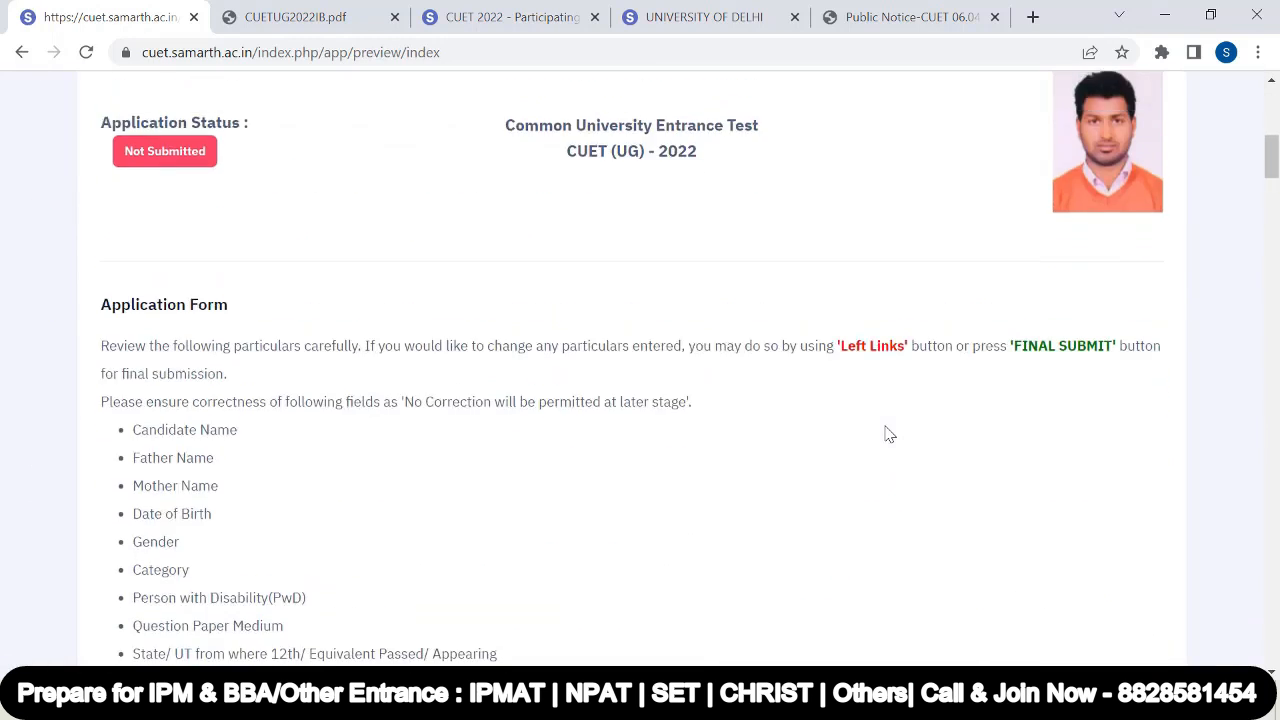
{"action": "scroll", "coordinate": [886, 434], "scroll_direction": "up", "scroll_amount": 1}
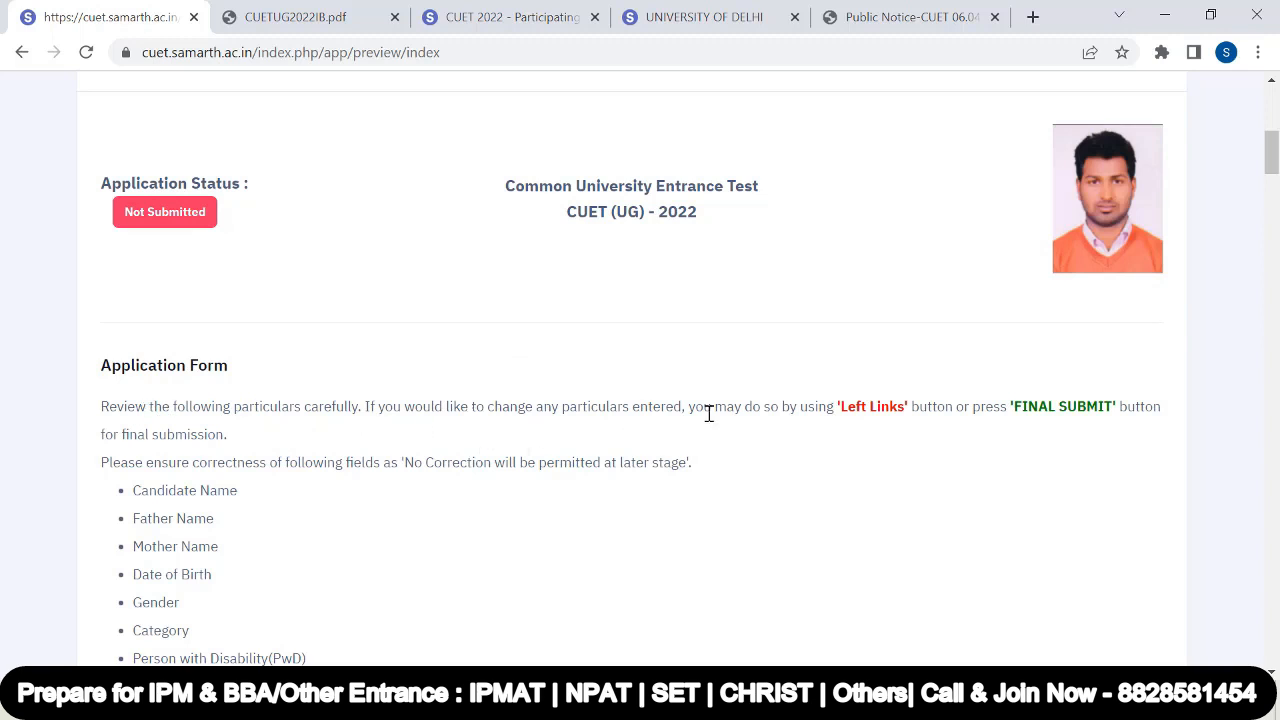
{"action": "left_click_drag", "start_coordinate": [838, 420], "coordinate": [1098, 410]}
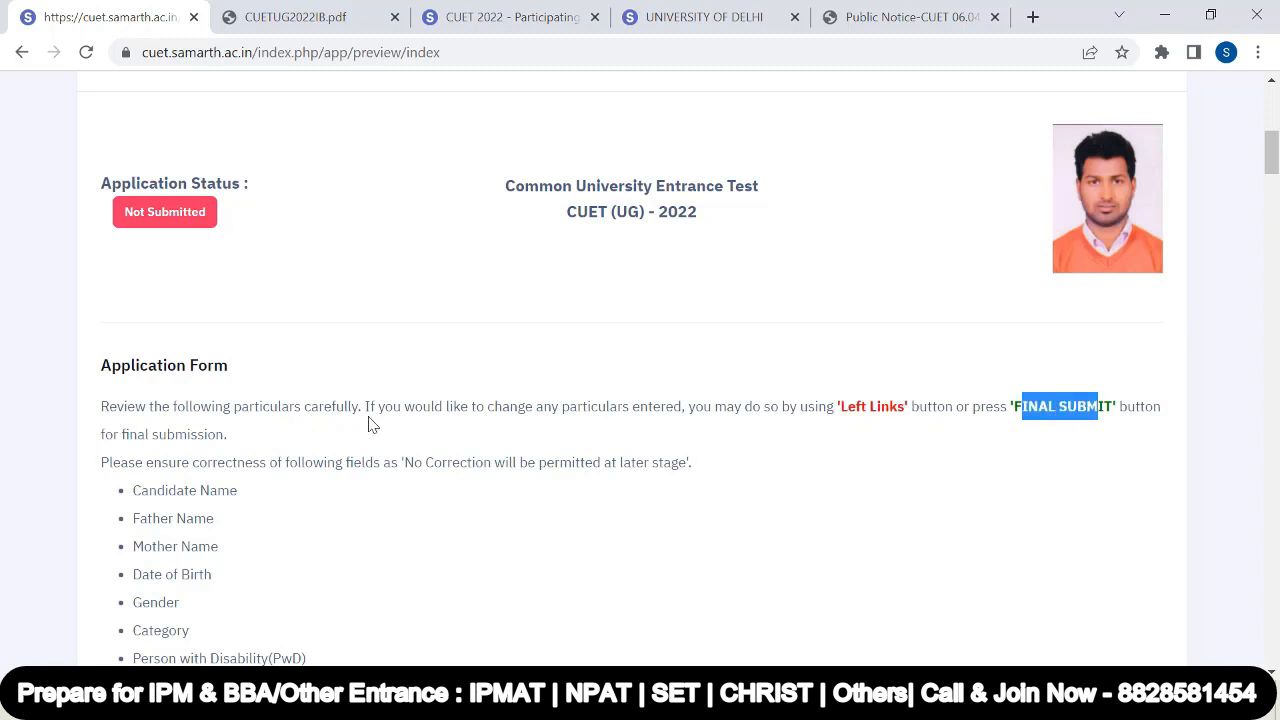
{"action": "scroll", "coordinate": [306, 337], "scroll_direction": "down", "scroll_amount": 6}
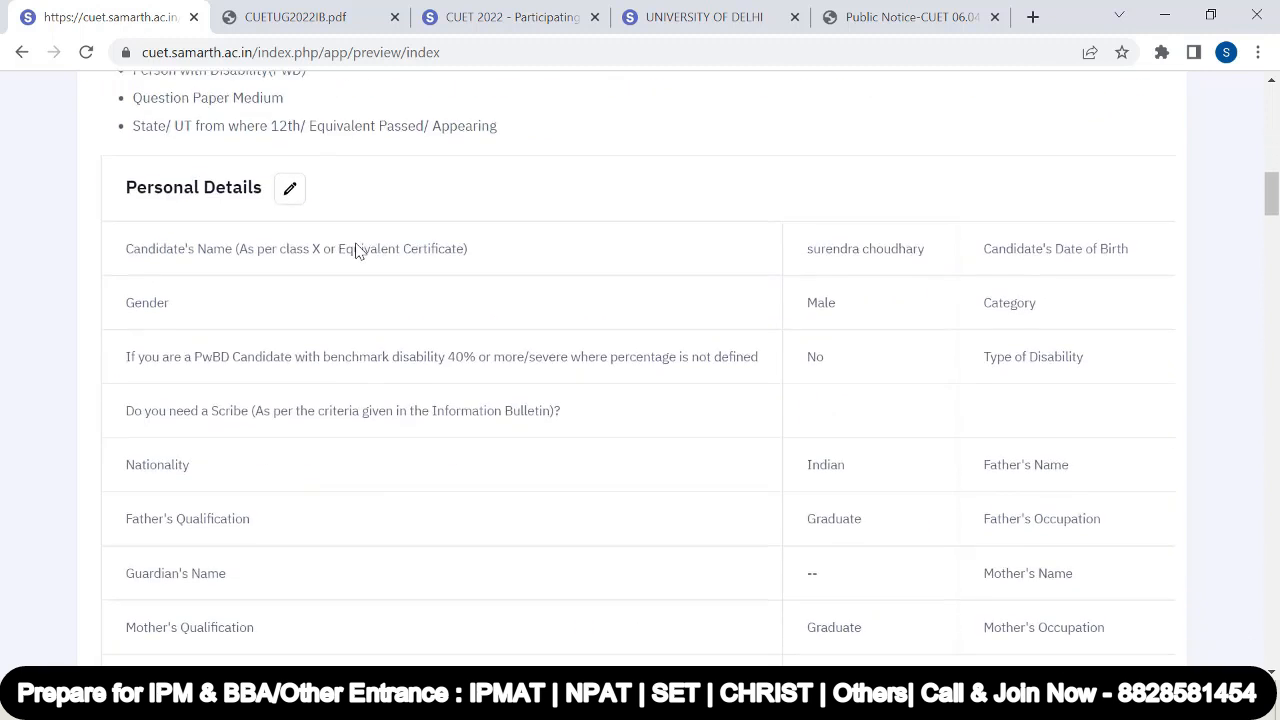
{"action": "scroll", "coordinate": [355, 248], "scroll_direction": "down", "scroll_amount": 3}
{"action": "scroll", "coordinate": [300, 280], "scroll_direction": "up", "scroll_amount": 4}
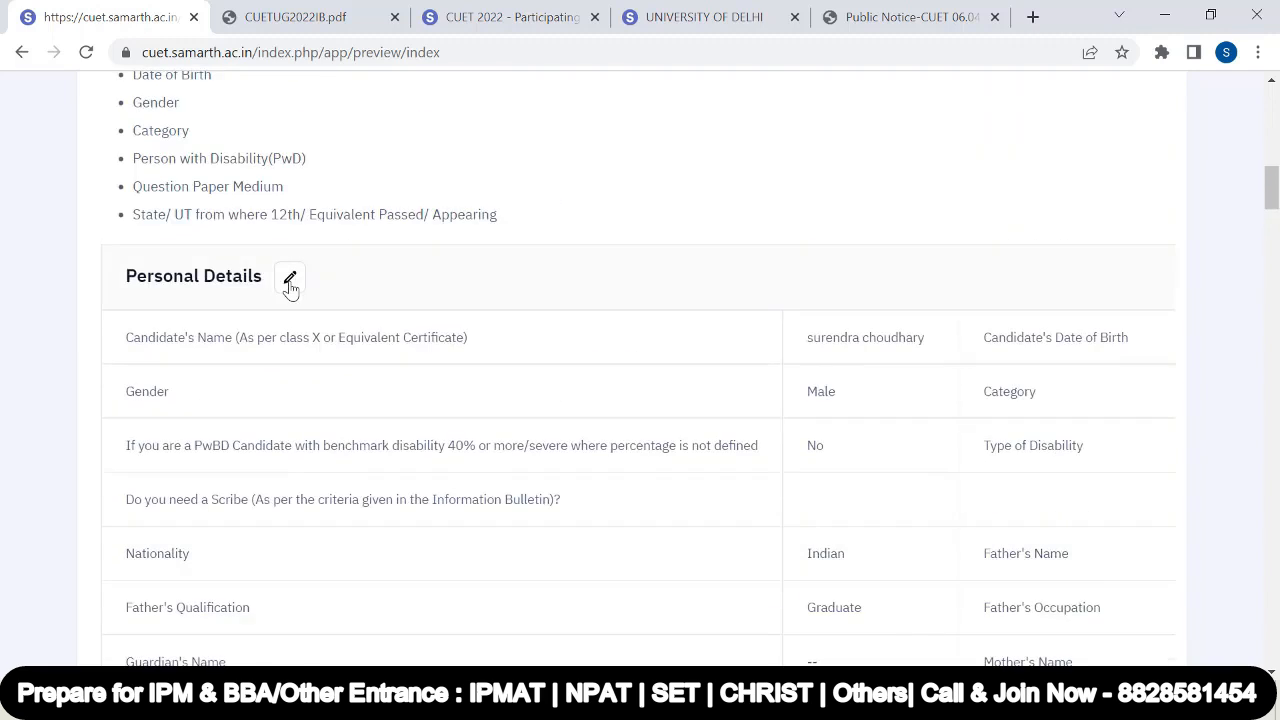
{"action": "scroll", "coordinate": [346, 314], "scroll_direction": "down", "scroll_amount": 13}
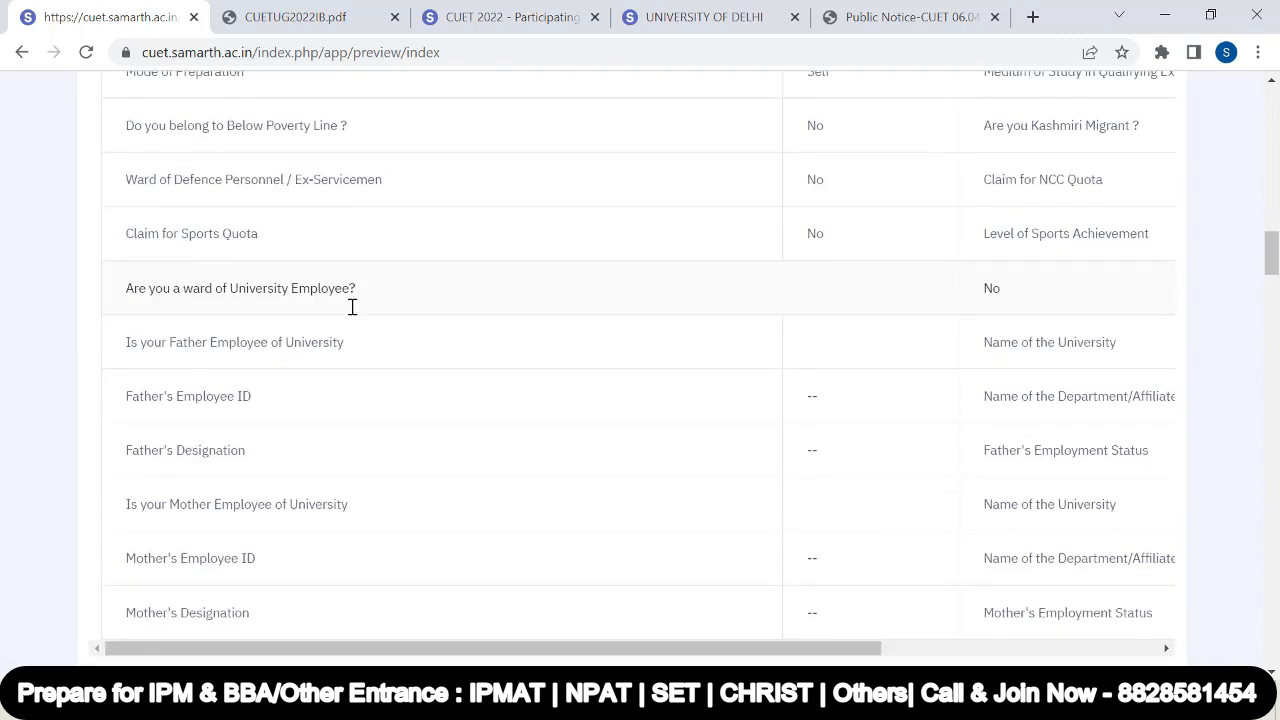
{"action": "scroll", "coordinate": [352, 308], "scroll_direction": "down", "scroll_amount": 15}
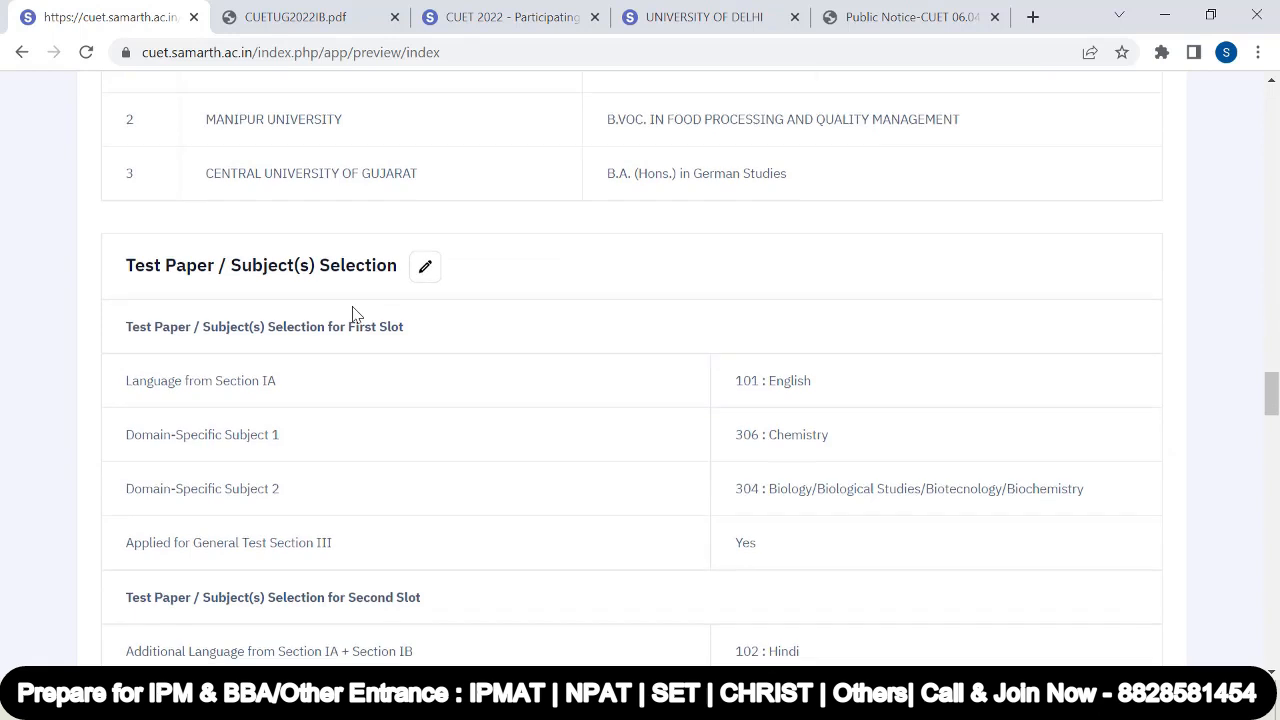
{"action": "scroll", "coordinate": [352, 313], "scroll_direction": "down", "scroll_amount": 14}
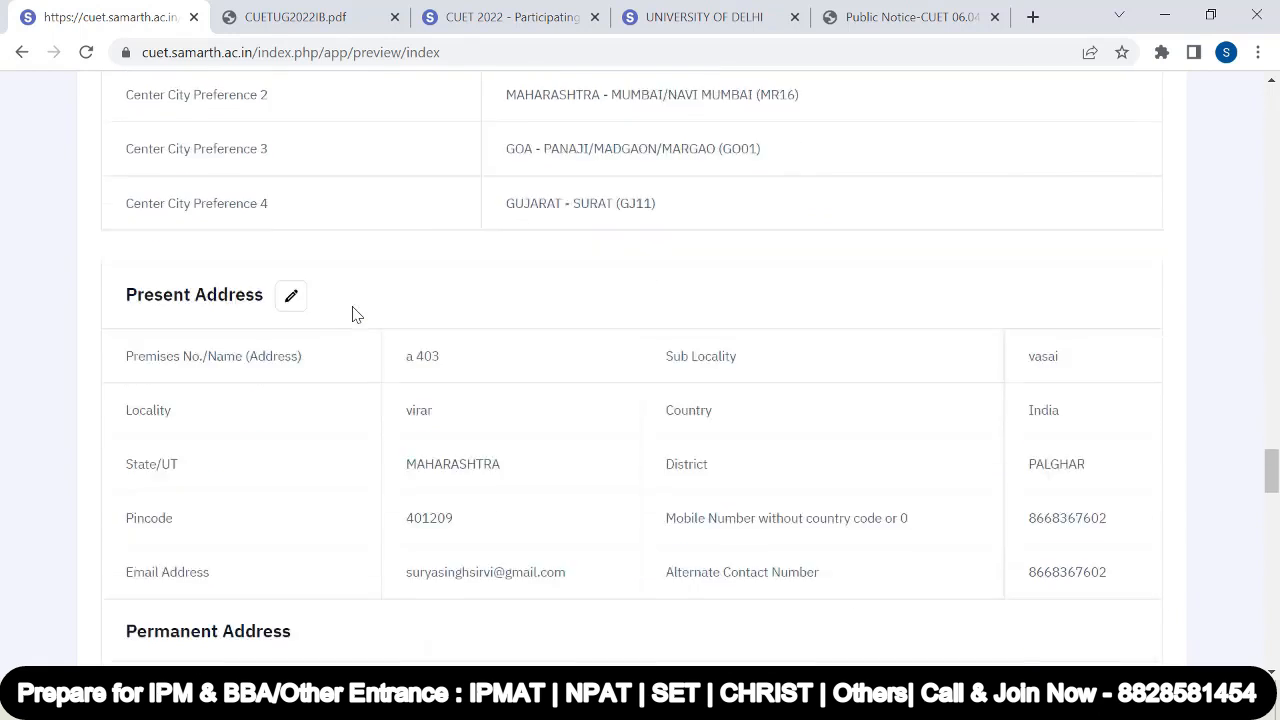
{"action": "scroll", "coordinate": [352, 313], "scroll_direction": "down", "scroll_amount": 6}
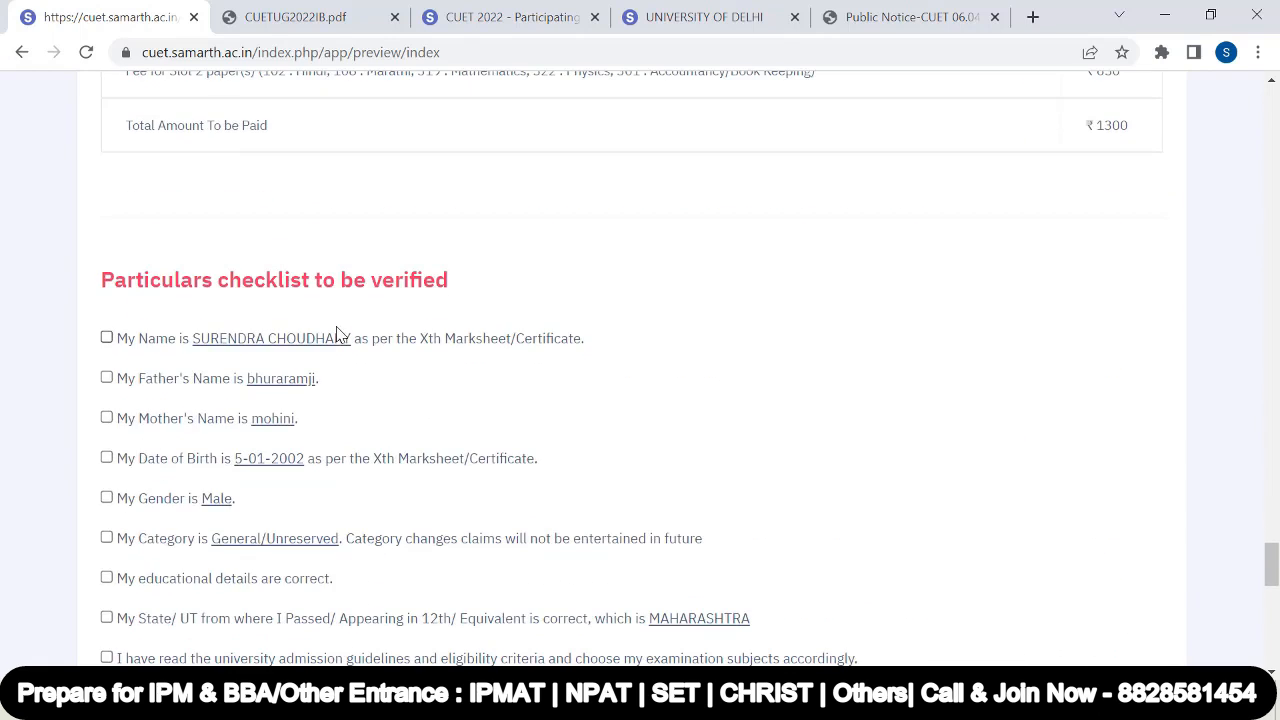
{"action": "scroll", "coordinate": [340, 335], "scroll_direction": "up", "scroll_amount": 3}
{"action": "left_click_drag", "start_coordinate": [152, 320], "coordinate": [255, 318]}
{"action": "left_click_drag", "start_coordinate": [150, 371], "coordinate": [370, 376]}
{"action": "left_click_drag", "start_coordinate": [1088, 424], "coordinate": [1157, 434]}
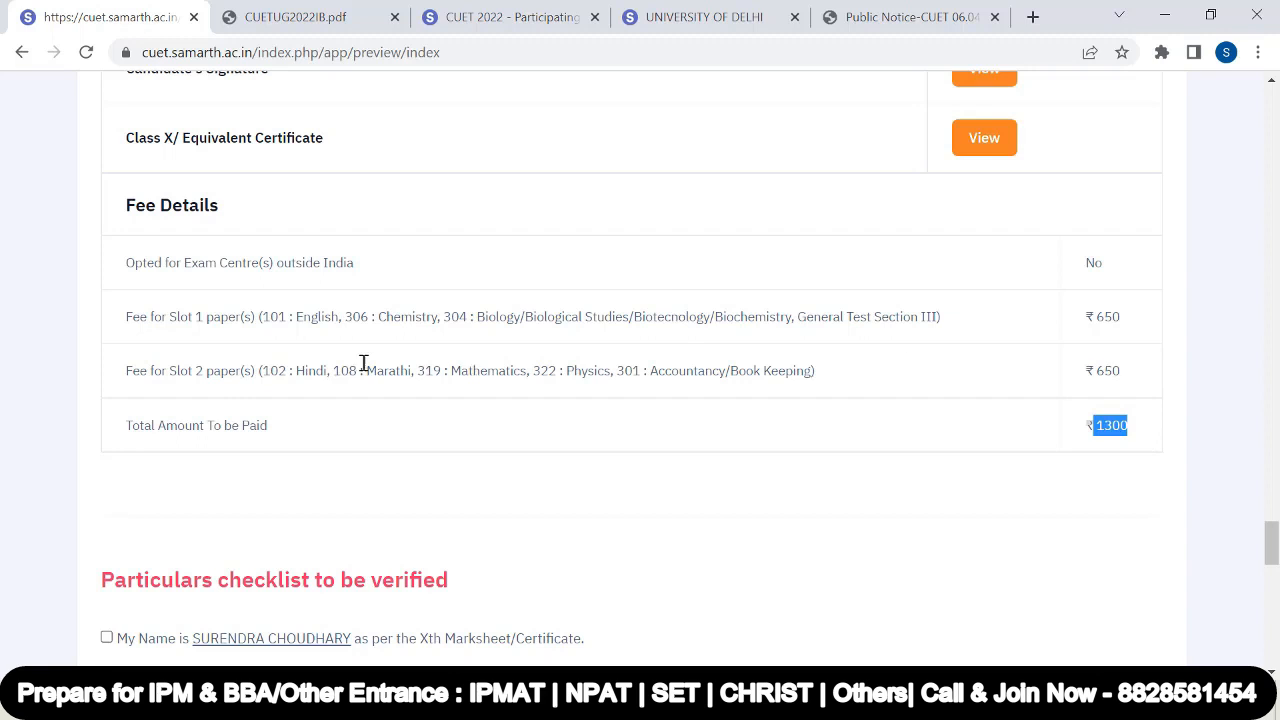
{"action": "left_click_drag", "start_coordinate": [180, 316], "coordinate": [947, 336]}
{"action": "left_click", "coordinate": [294, 331]}
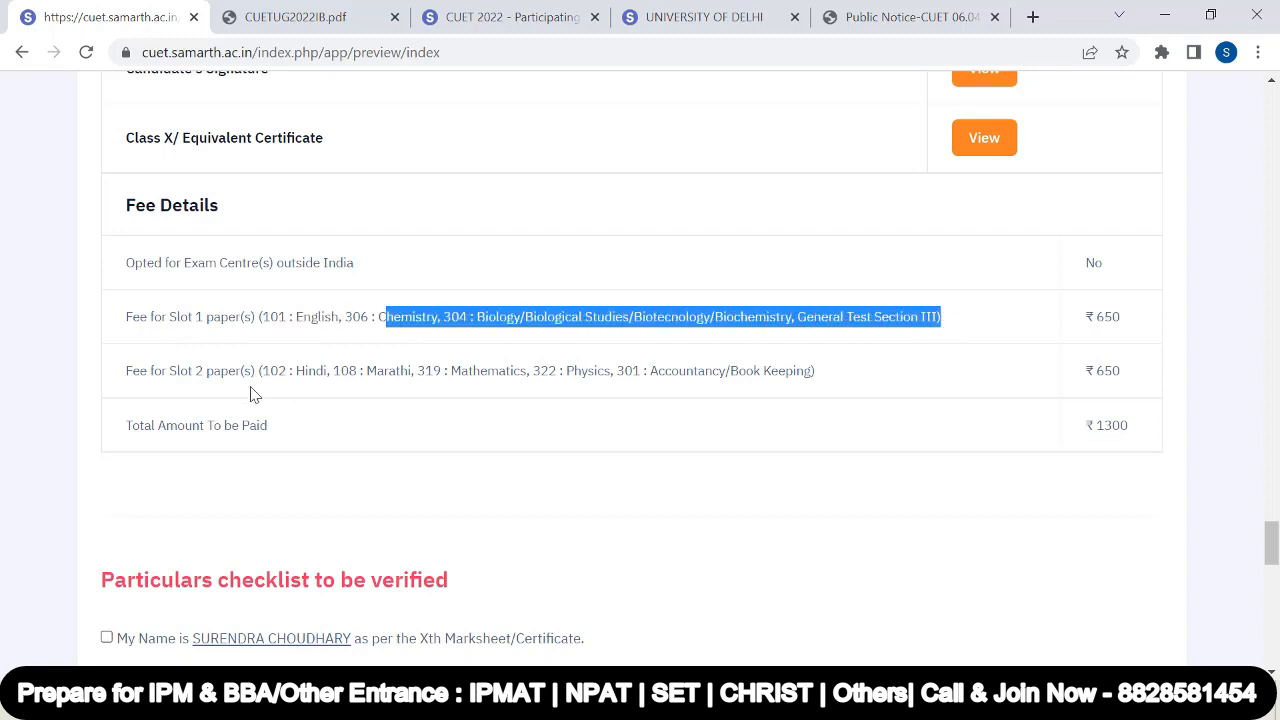
{"action": "left_click_drag", "start_coordinate": [287, 371], "coordinate": [833, 376]}
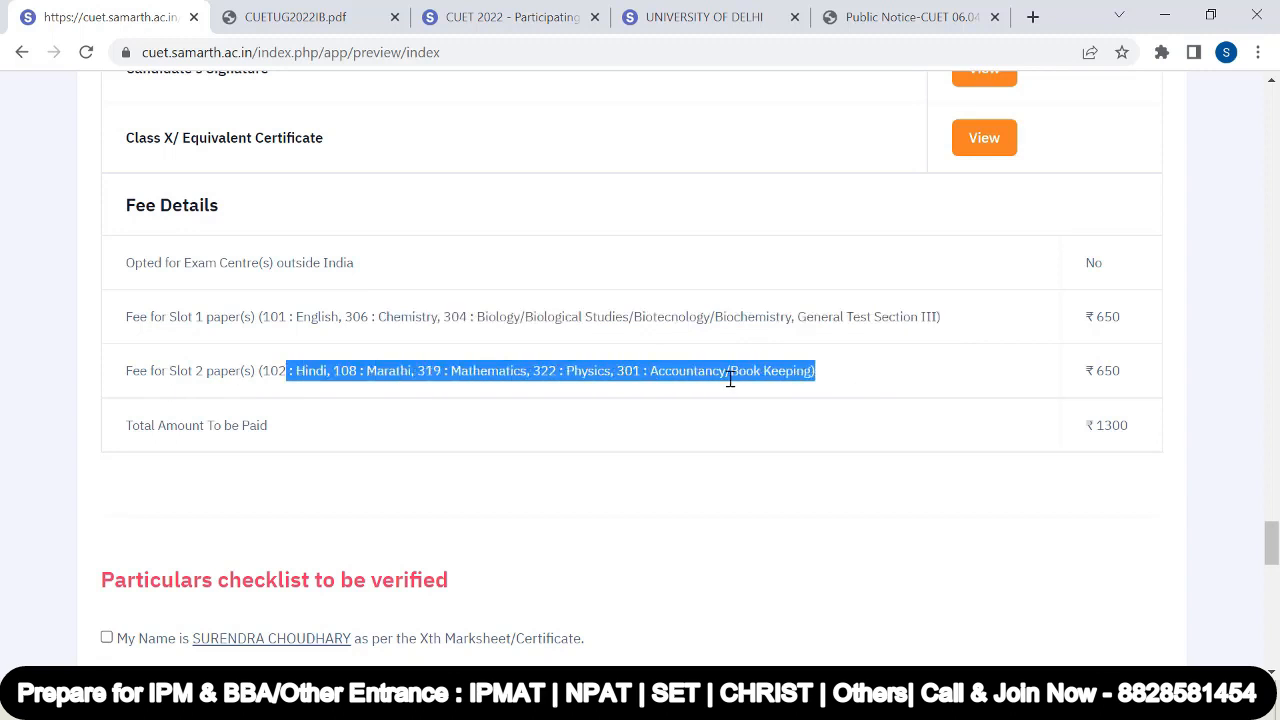
{"action": "scroll", "coordinate": [656, 340], "scroll_direction": "down", "scroll_amount": 4}
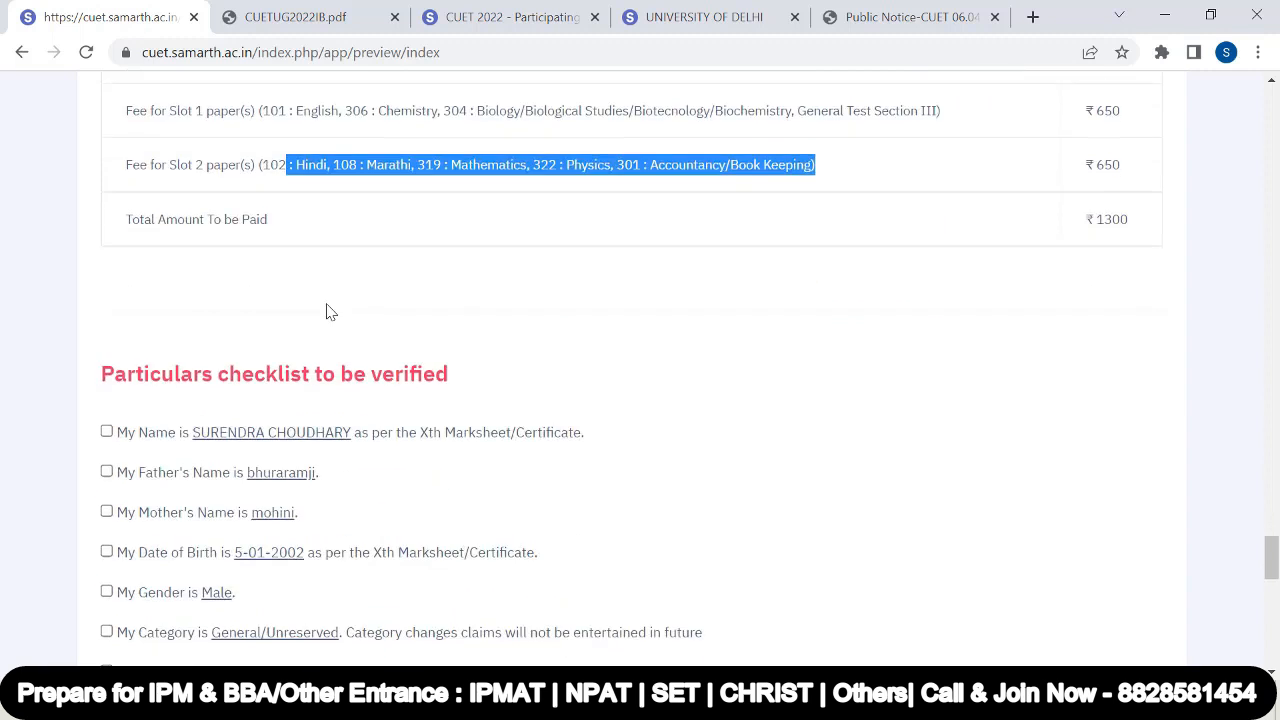
Tick the checklist confirmations for name, parents' names, date of birth, category, education, state, guidelines and medium
{"action": "left_click", "coordinate": [107, 240]}
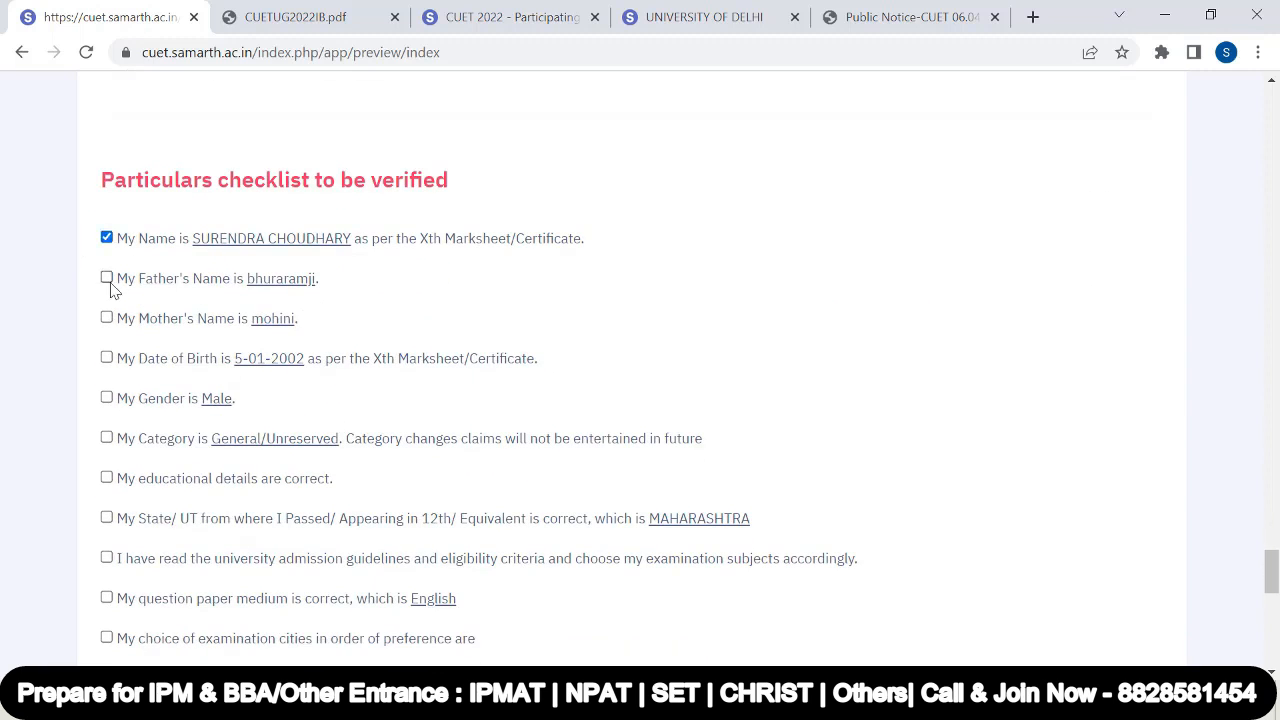
{"action": "left_click", "coordinate": [107, 318]}
{"action": "left_click", "coordinate": [107, 279]}
{"action": "left_click", "coordinate": [107, 358]}
{"action": "scroll", "coordinate": [110, 410], "scroll_direction": "down", "scroll_amount": 2}
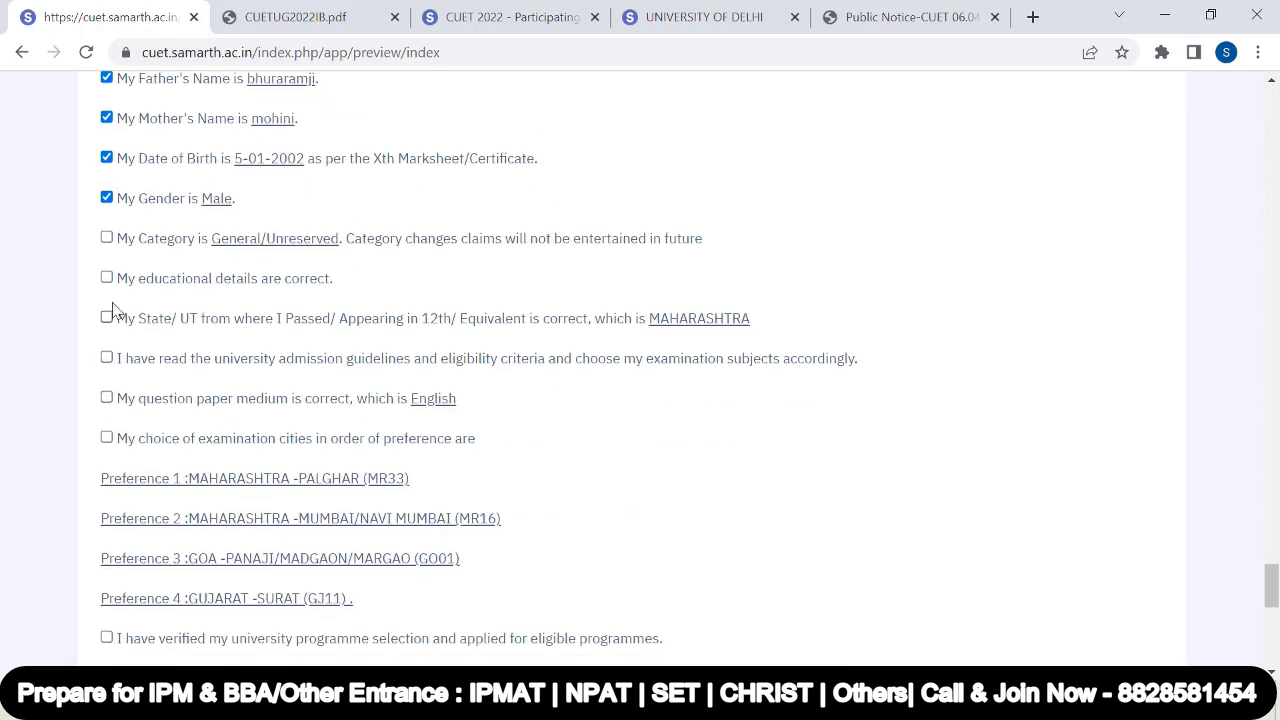
{"action": "left_click", "coordinate": [107, 238]}
{"action": "left_click", "coordinate": [107, 278]}
{"action": "left_click", "coordinate": [107, 319]}
{"action": "left_click", "coordinate": [107, 359]}
{"action": "left_click", "coordinate": [107, 398]}
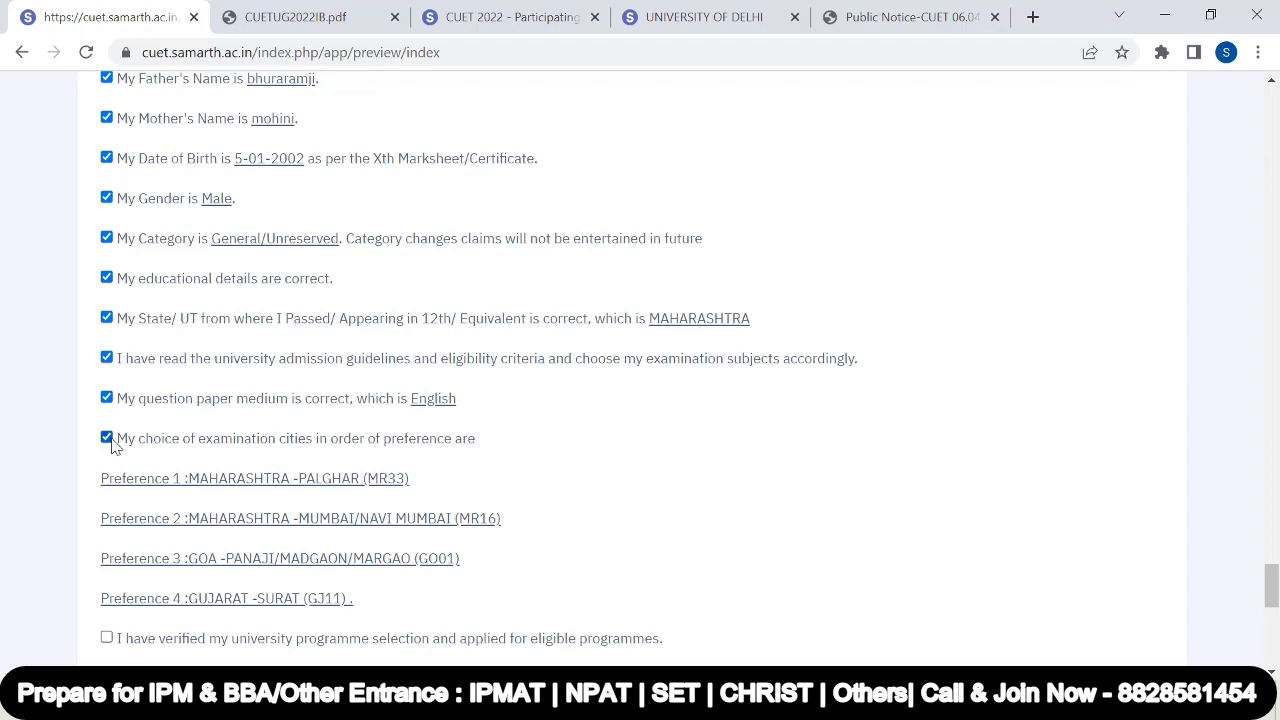
Tick the final declaration authorising NTA to share the application details
{"action": "scroll", "coordinate": [112, 446], "scroll_direction": "down", "scroll_amount": 2}
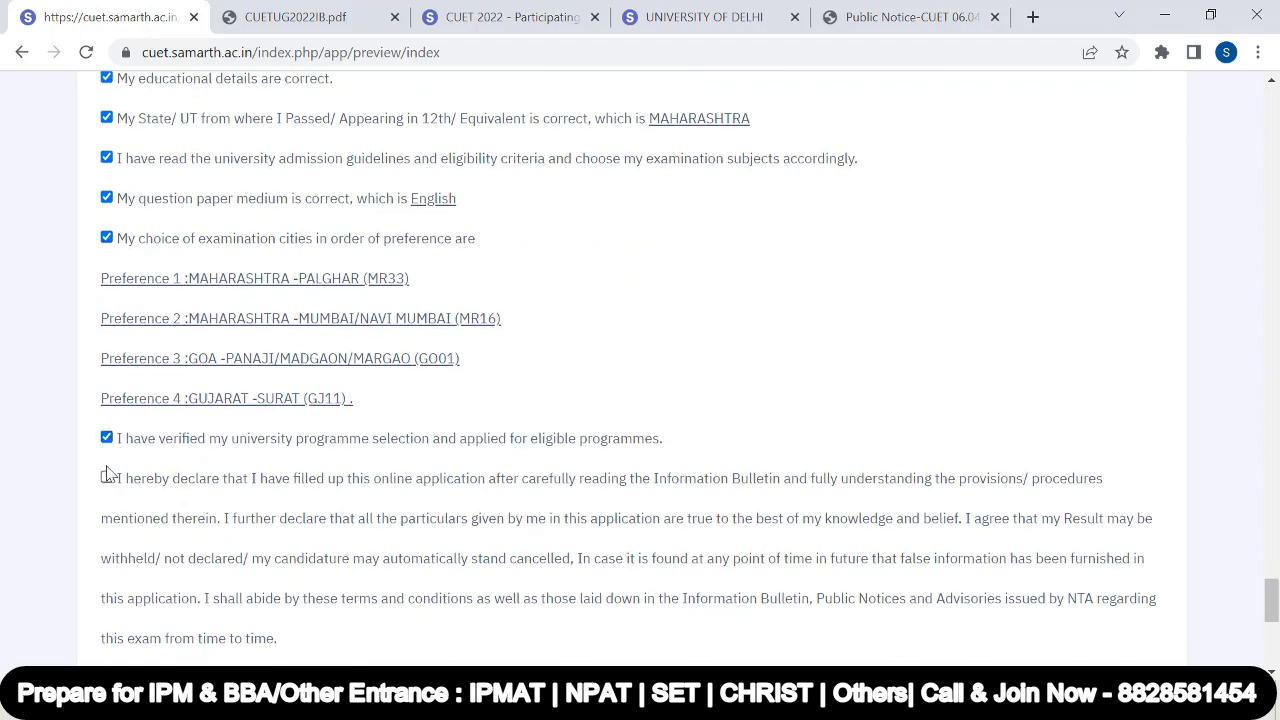
{"action": "scroll", "coordinate": [200, 415], "scroll_direction": "down", "scroll_amount": 3}
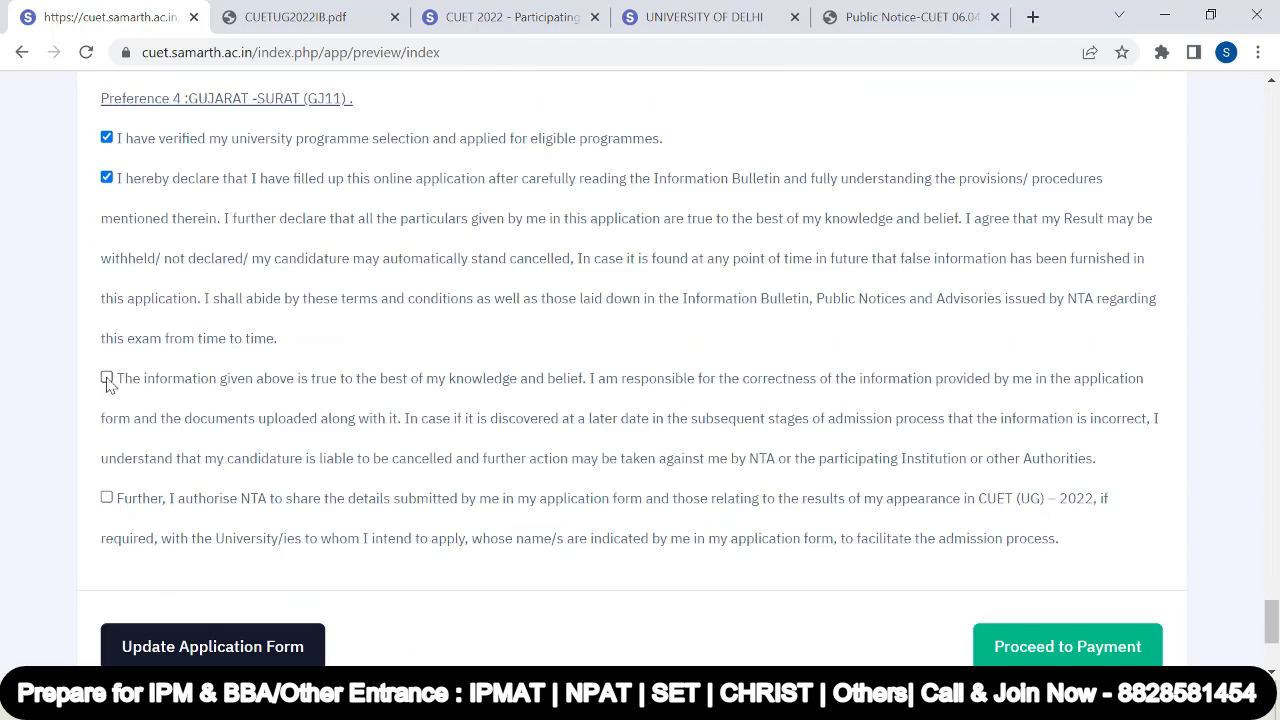
{"action": "left_click", "coordinate": [107, 498]}
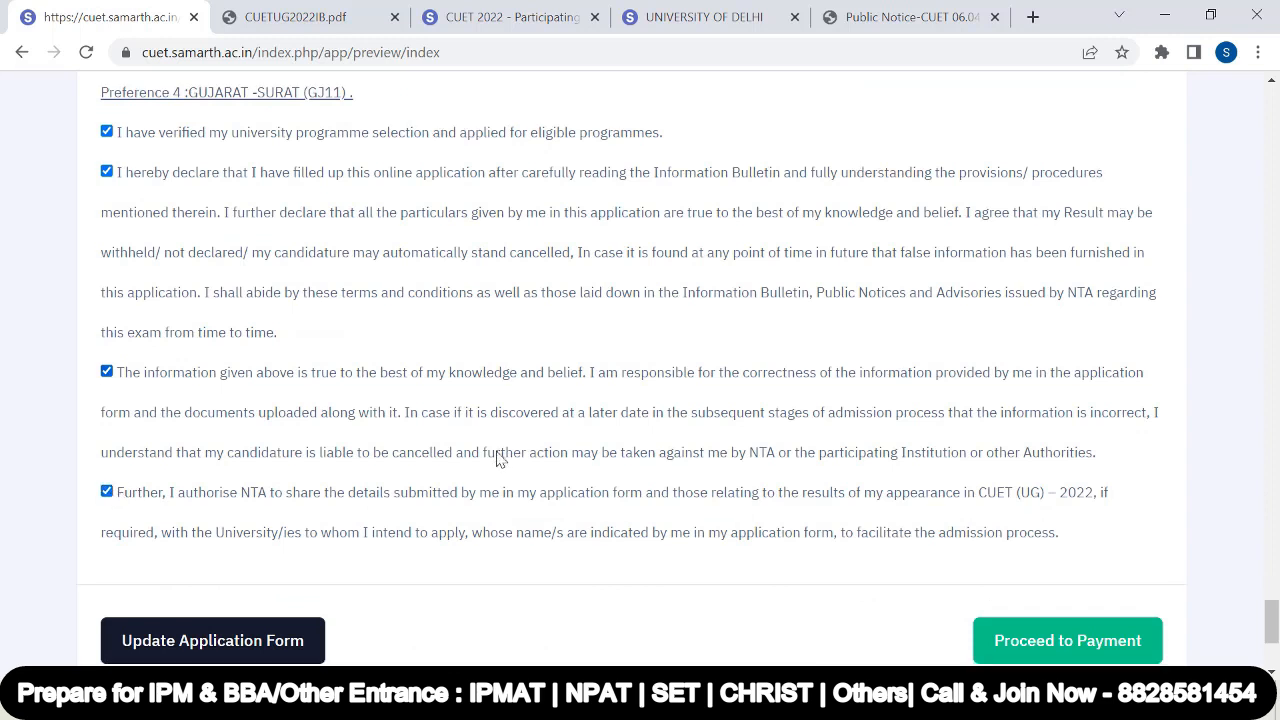
{"action": "scroll", "coordinate": [507, 460], "scroll_direction": "down", "scroll_amount": 2}
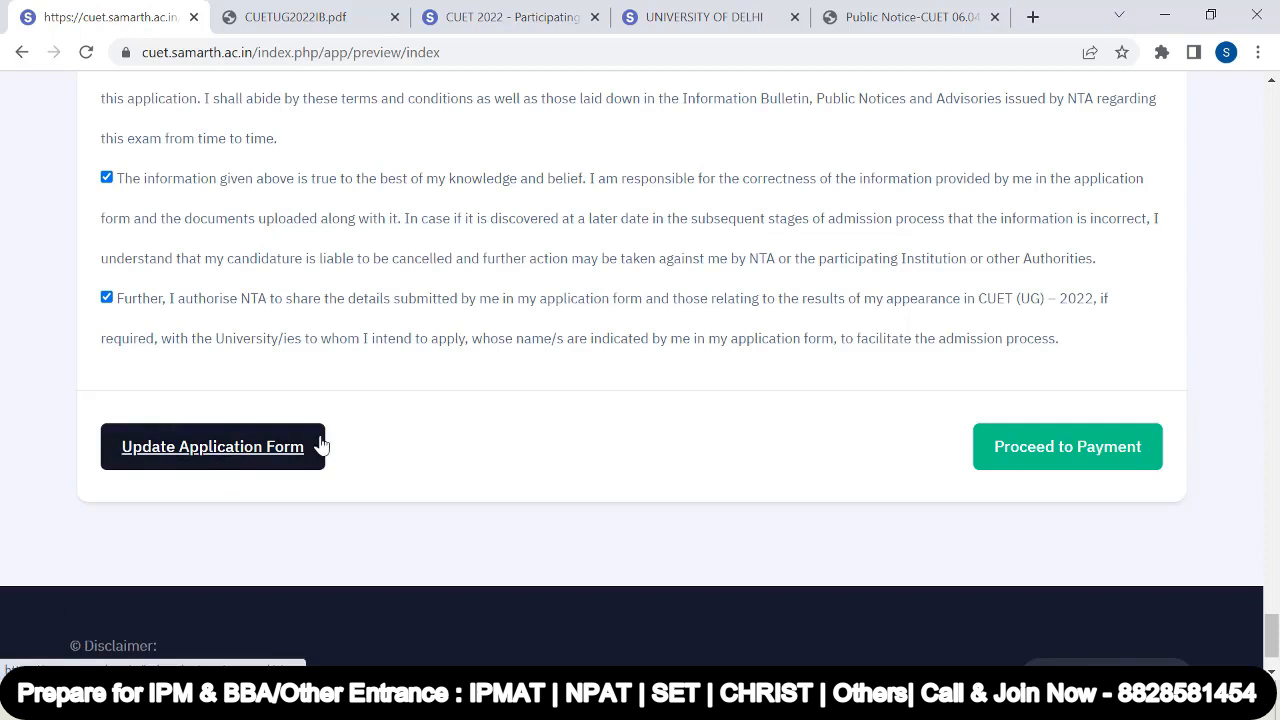
{"action": "scroll", "coordinate": [560, 415], "scroll_direction": "up", "scroll_amount": 1}
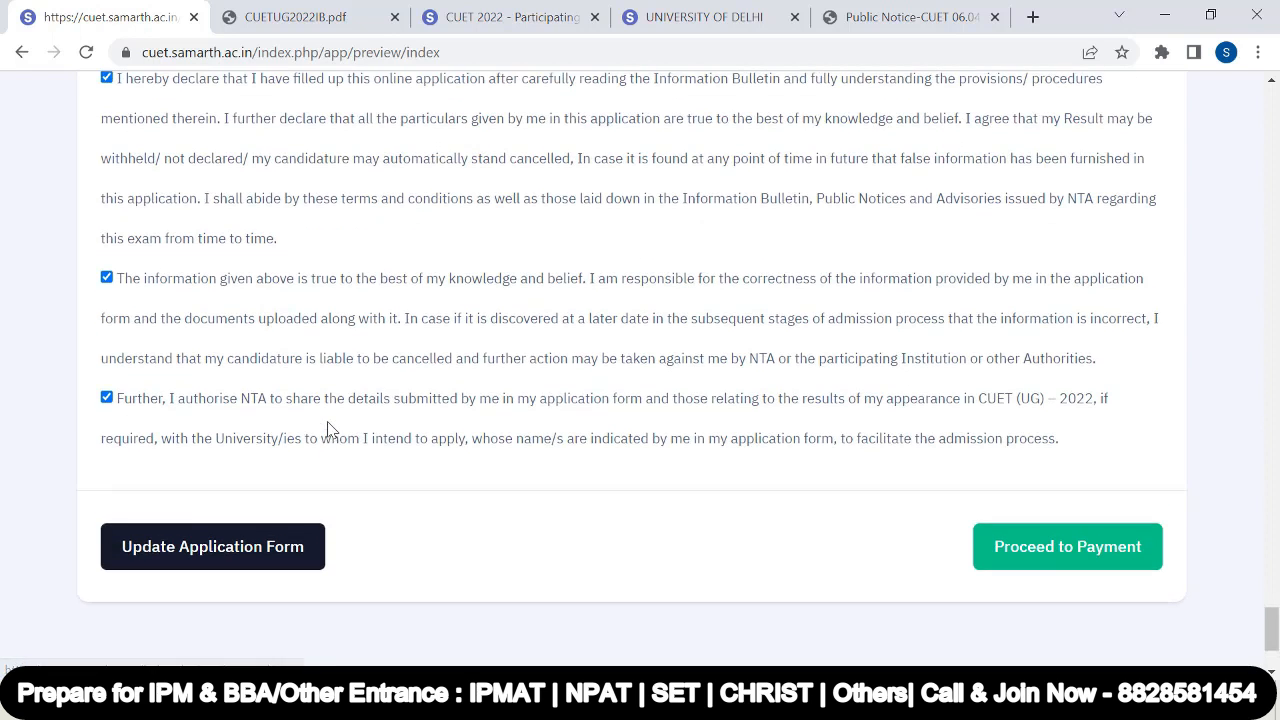
Proceed to payment and accept the confirmation dialog with OK
{"action": "left_click", "coordinate": [1065, 566]}
{"action": "left_click", "coordinate": [764, 214]}
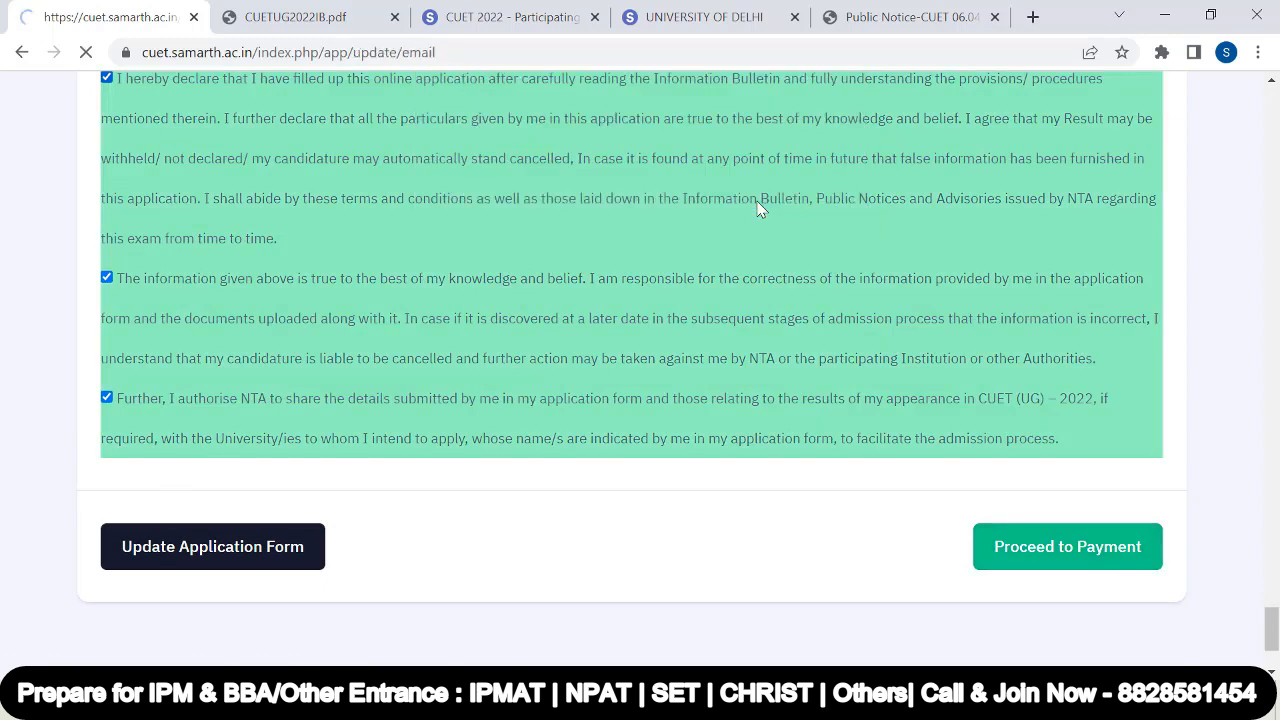
{"action": "scroll", "coordinate": [457, 320], "scroll_direction": "down", "scroll_amount": 3}
{"action": "scroll", "coordinate": [454, 314], "scroll_direction": "up", "scroll_amount": 2}
Fill Confirm Email ID with the candidate's email from autofill
{"action": "scroll", "coordinate": [406, 286], "scroll_direction": "up", "scroll_amount": 1}
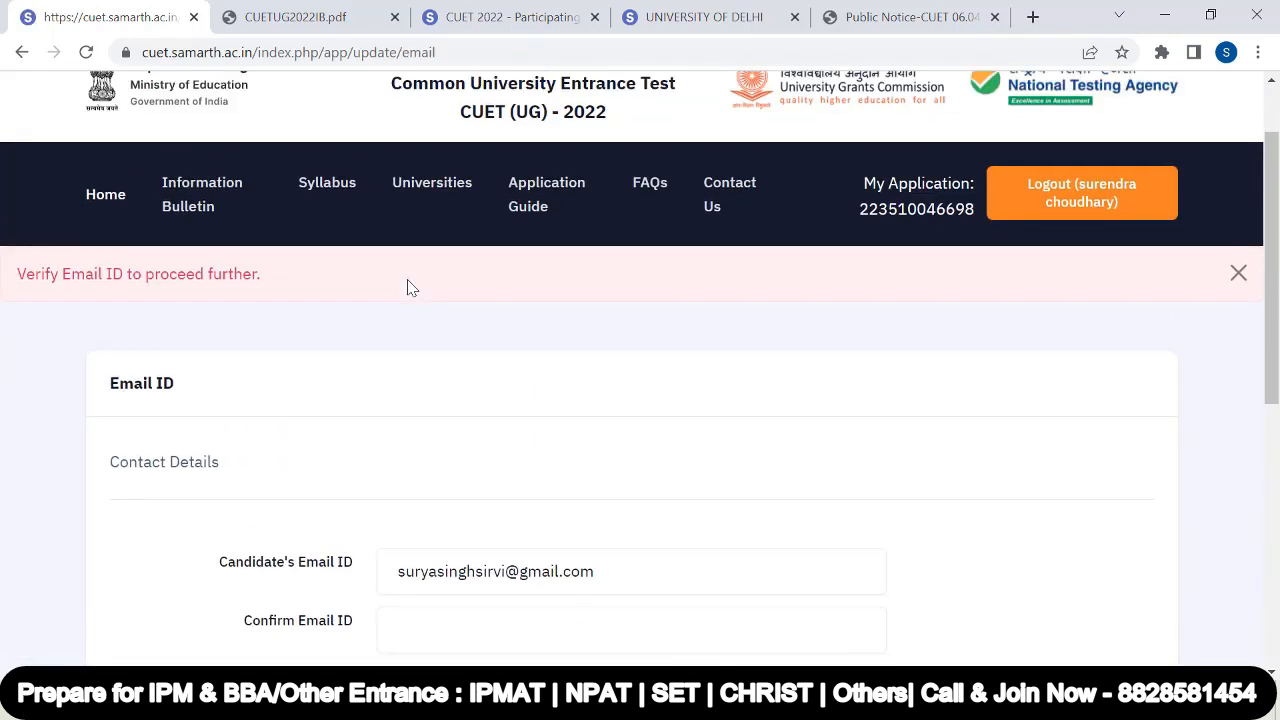
{"action": "scroll", "coordinate": [420, 330], "scroll_direction": "down", "scroll_amount": 2}
{"action": "left_click", "coordinate": [430, 429]}
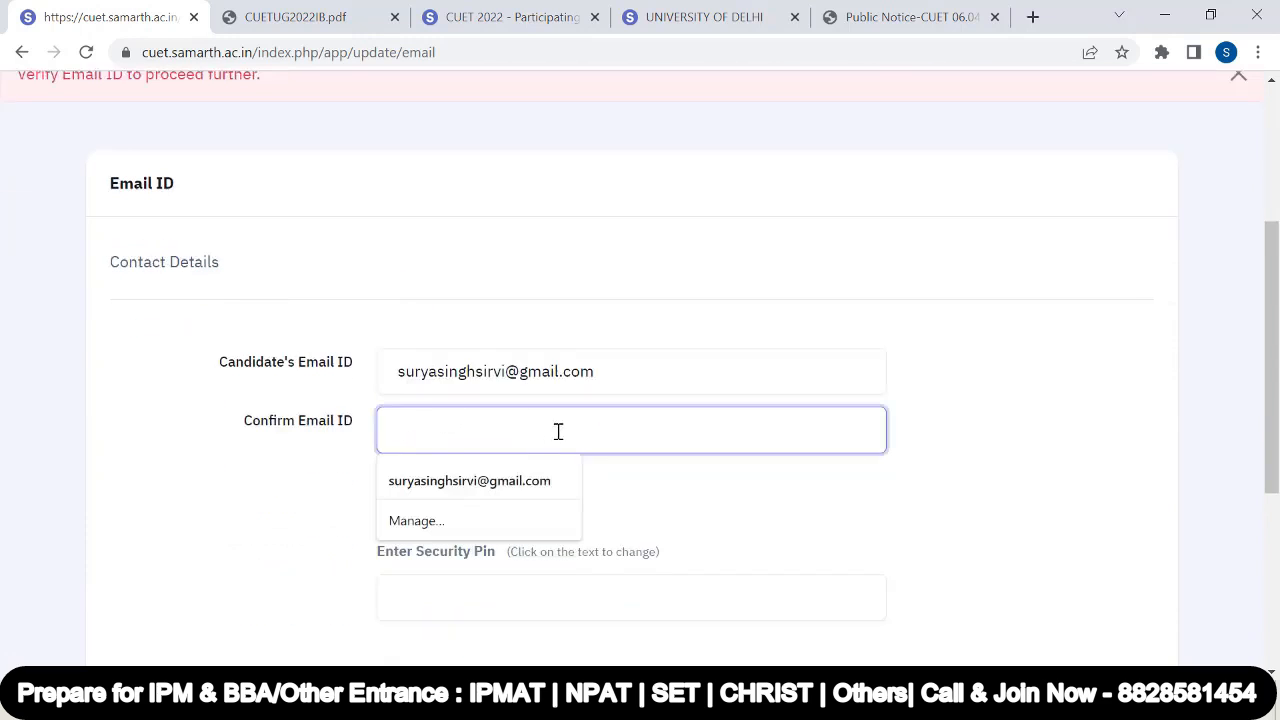
{"action": "left_click", "coordinate": [470, 481]}
{"action": "scroll", "coordinate": [540, 531], "scroll_direction": "down", "scroll_amount": 1}
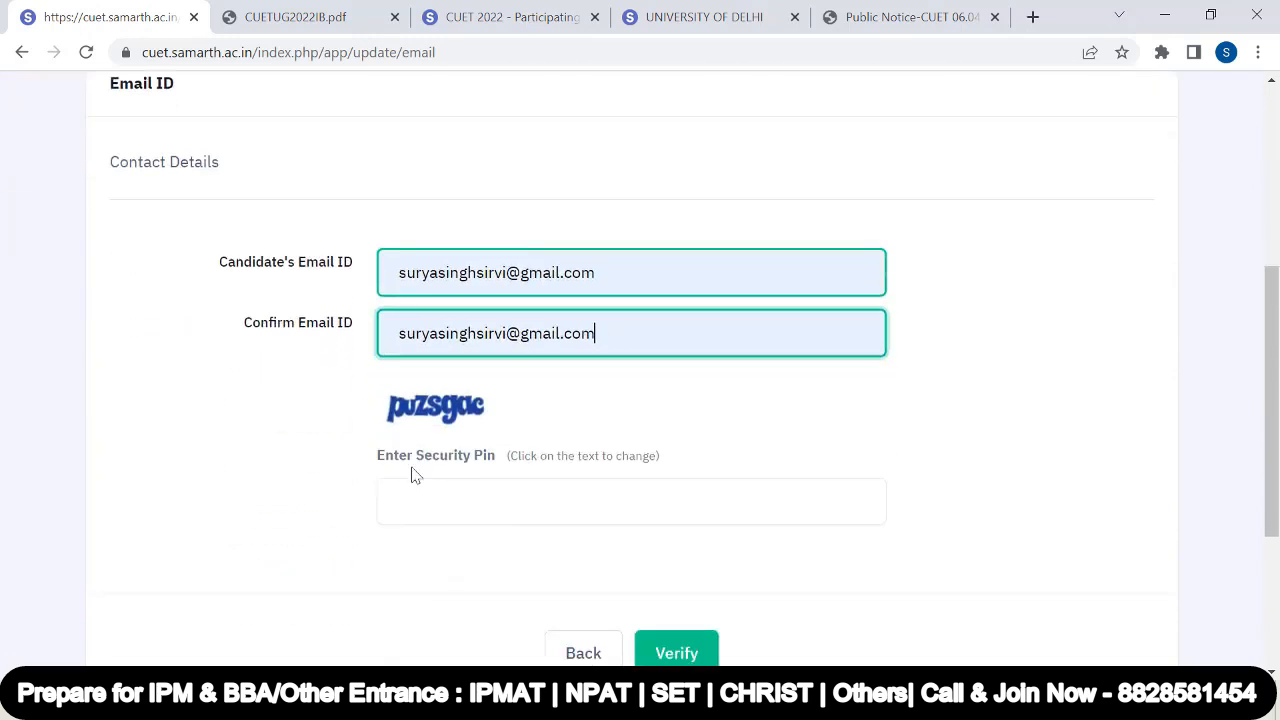
Enter the displayed captcha as the Security Pin and verify the email ID
{"action": "left_click", "coordinate": [409, 491]}
{"action": "type", "text": "puzsgac"}
{"action": "scroll", "coordinate": [520, 509], "scroll_direction": "down", "scroll_amount": 2}
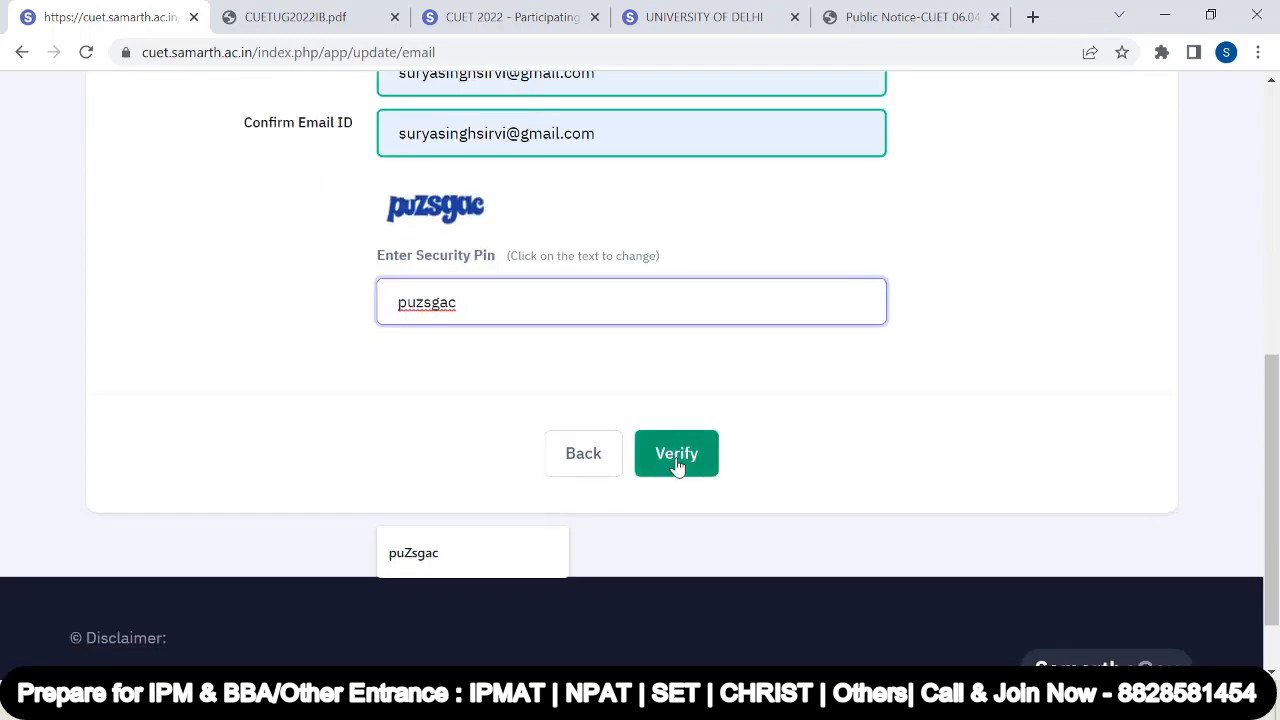
{"action": "left_click", "coordinate": [677, 463]}
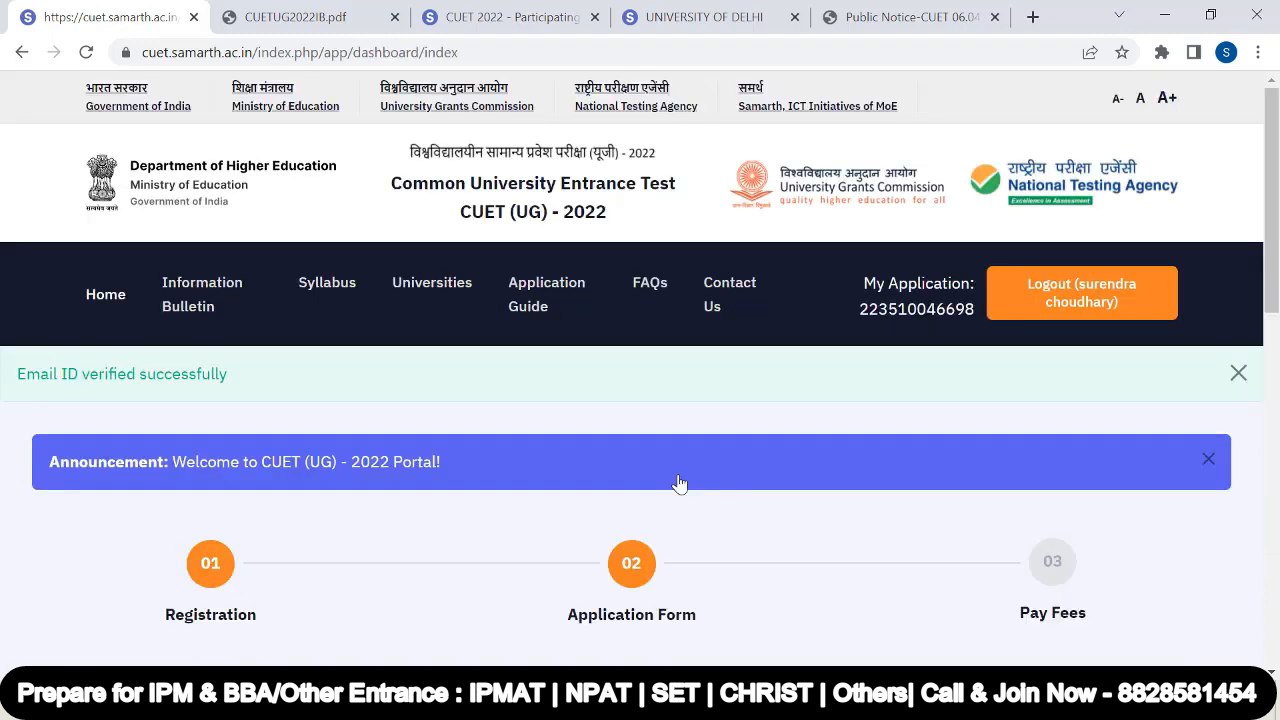
Scroll down the dashboard and choose Continue : Application Form
{"action": "scroll", "coordinate": [679, 482], "scroll_direction": "down", "scroll_amount": 2}
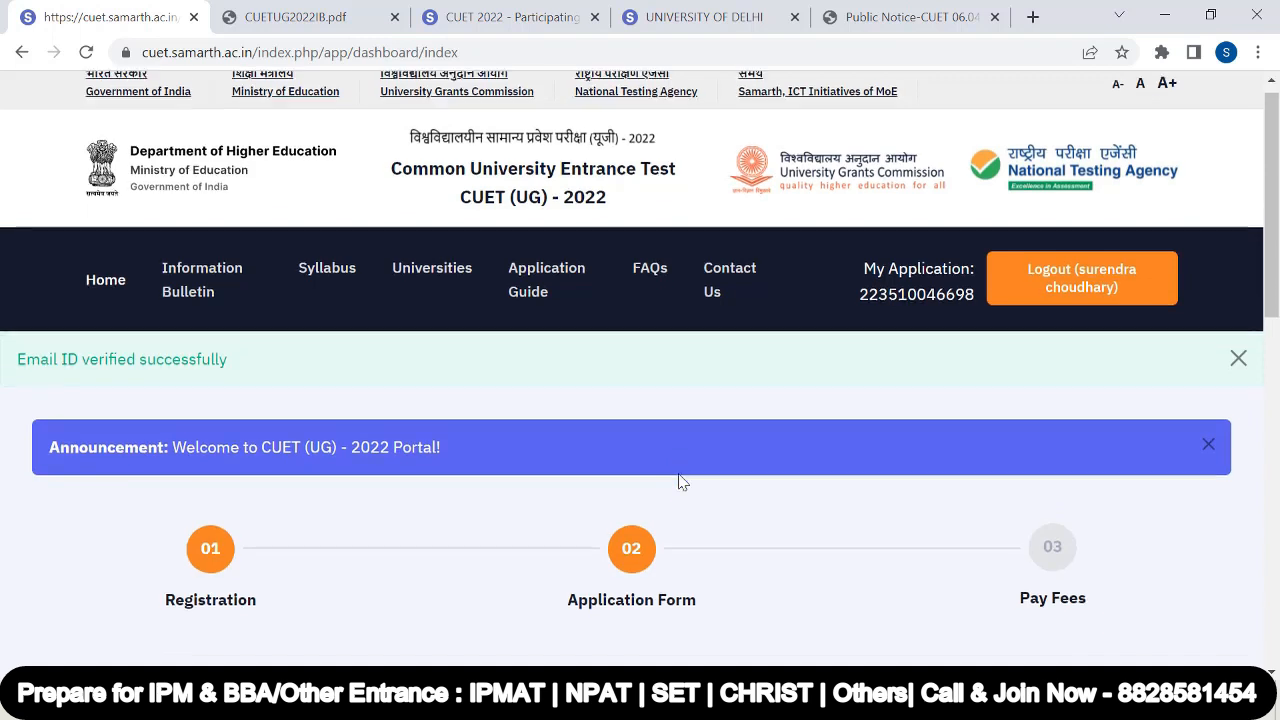
{"action": "scroll", "coordinate": [676, 421], "scroll_direction": "down", "scroll_amount": 4}
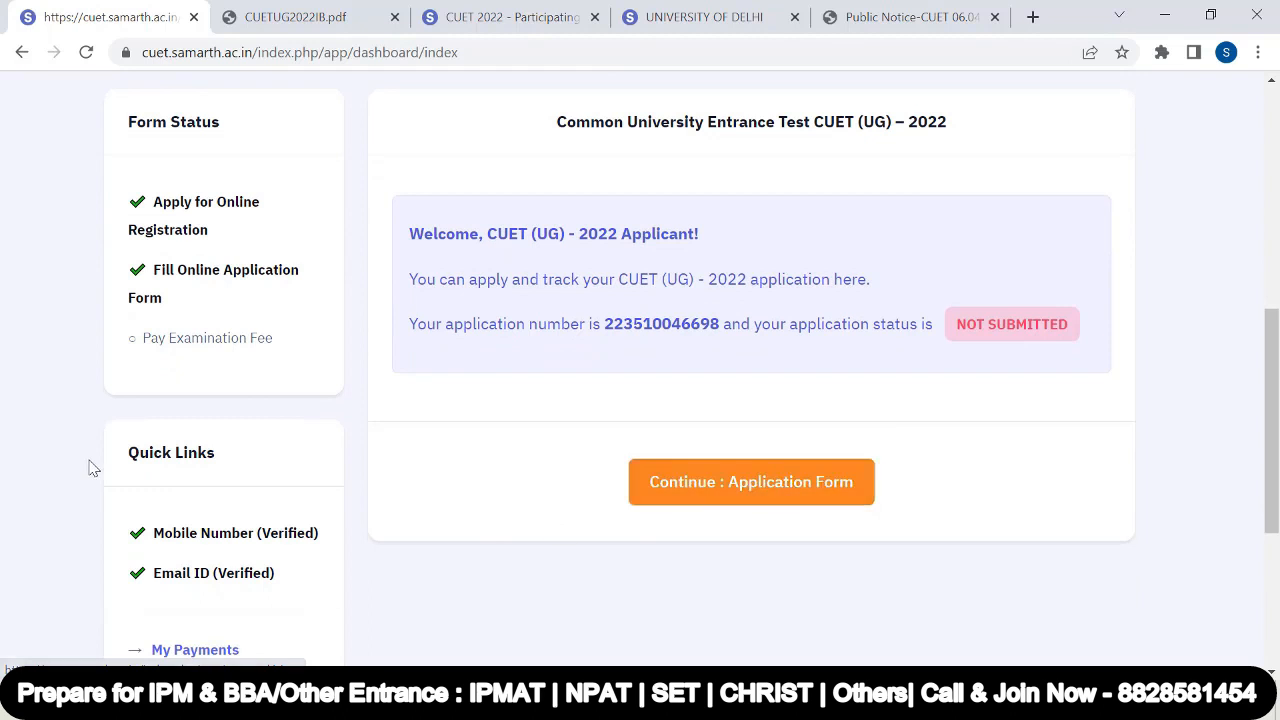
{"action": "scroll", "coordinate": [168, 453], "scroll_direction": "down", "scroll_amount": 1}
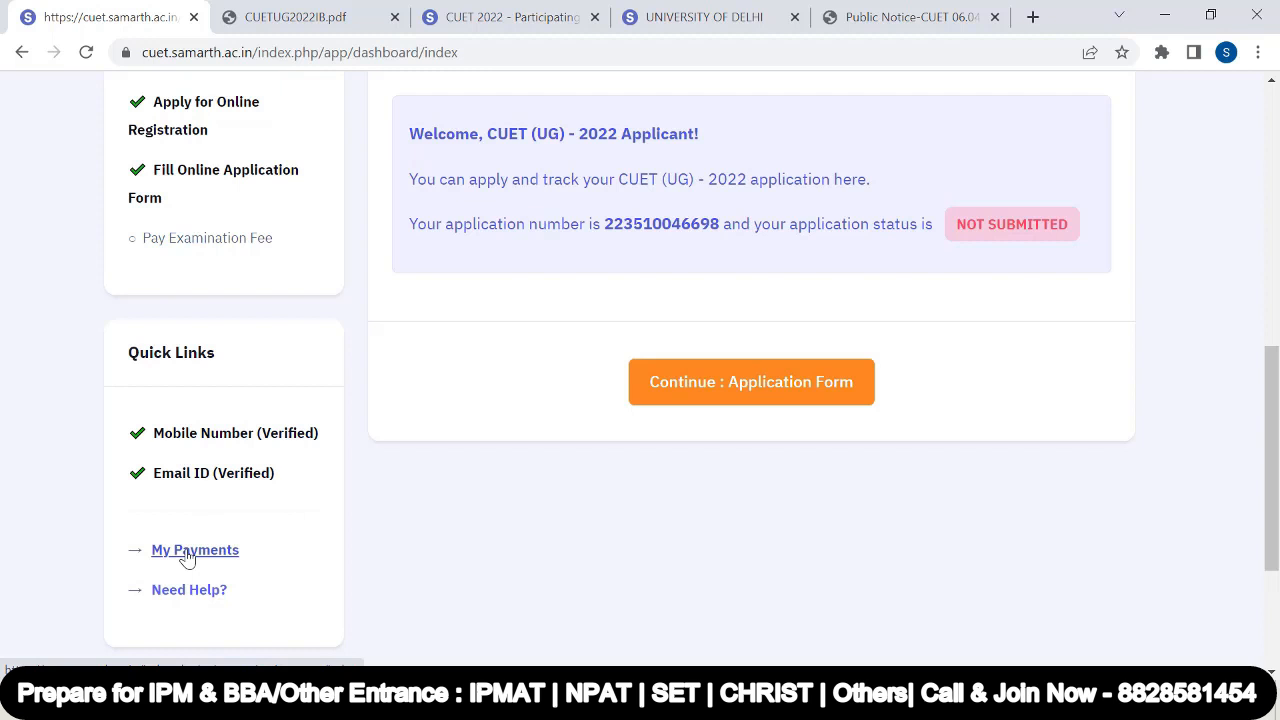
{"action": "left_click", "coordinate": [783, 390]}
Advance from personal details through educational details to university and programme selection
{"action": "scroll", "coordinate": [783, 388], "scroll_direction": "down", "scroll_amount": 4}
{"action": "scroll", "coordinate": [829, 369], "scroll_direction": "down", "scroll_amount": 15}
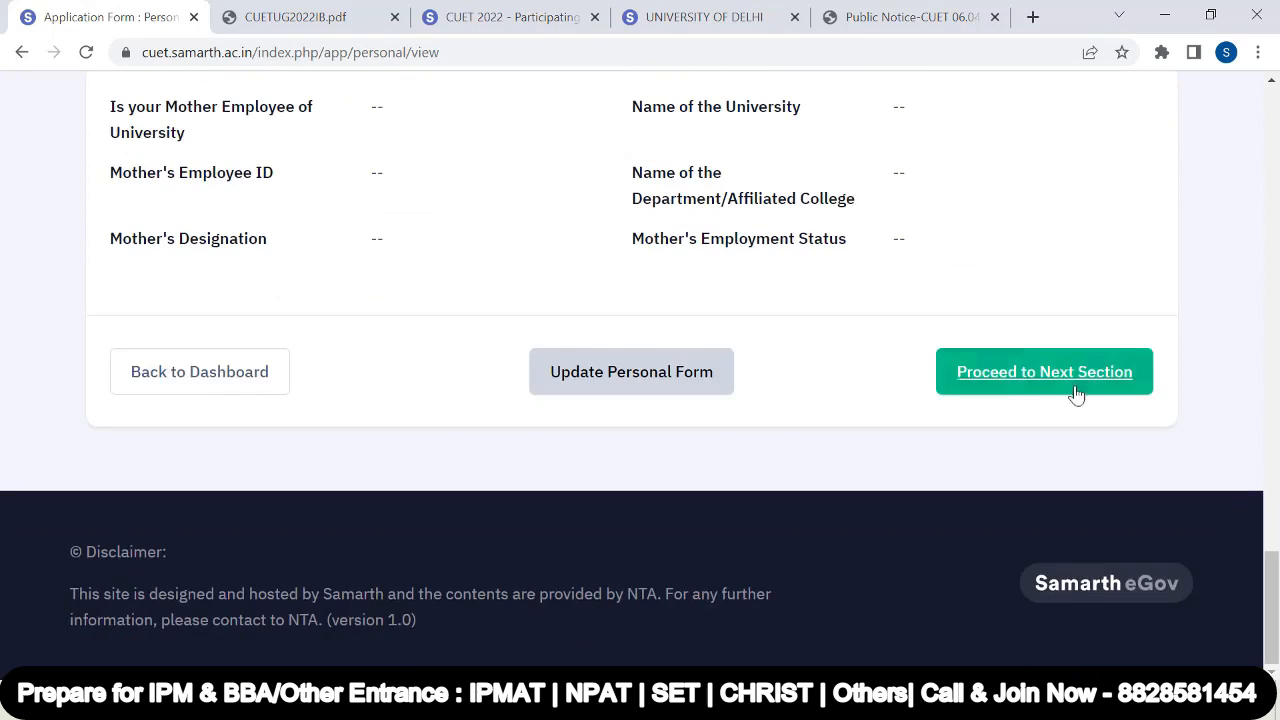
{"action": "left_click", "coordinate": [1076, 394]}
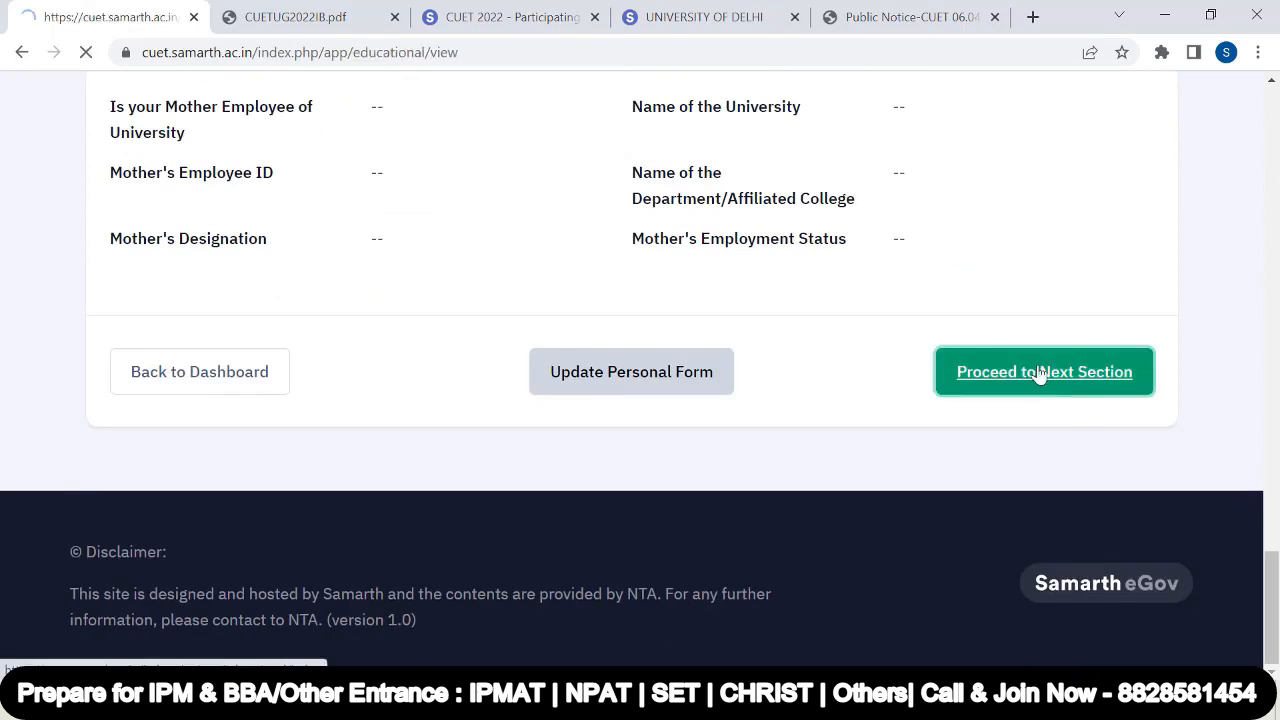
{"action": "scroll", "coordinate": [1006, 432], "scroll_direction": "down", "scroll_amount": 10}
{"action": "scroll", "coordinate": [626, 451], "scroll_direction": "up", "scroll_amount": 5}
{"action": "scroll", "coordinate": [628, 448], "scroll_direction": "down", "scroll_amount": 6}
{"action": "left_click", "coordinate": [1009, 384]}
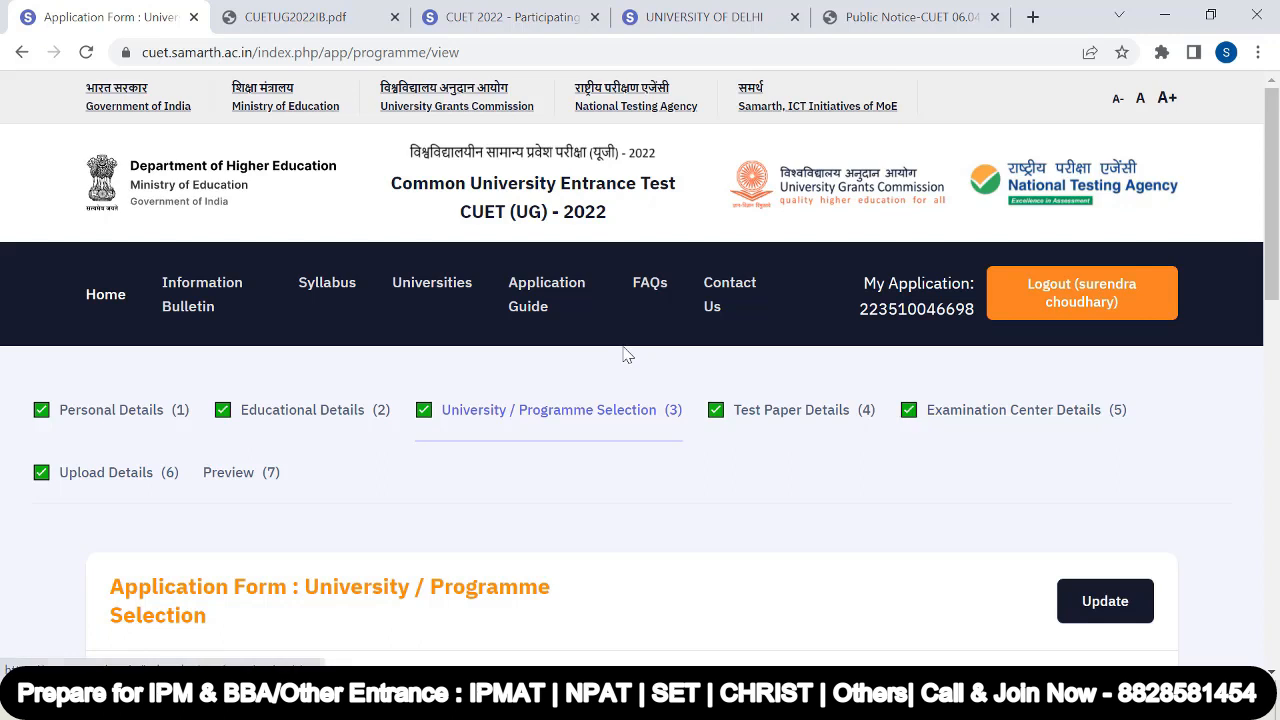
Continue through test paper subjects and examination centre details to the document upload section
{"action": "scroll", "coordinate": [623, 354], "scroll_direction": "down", "scroll_amount": 2}
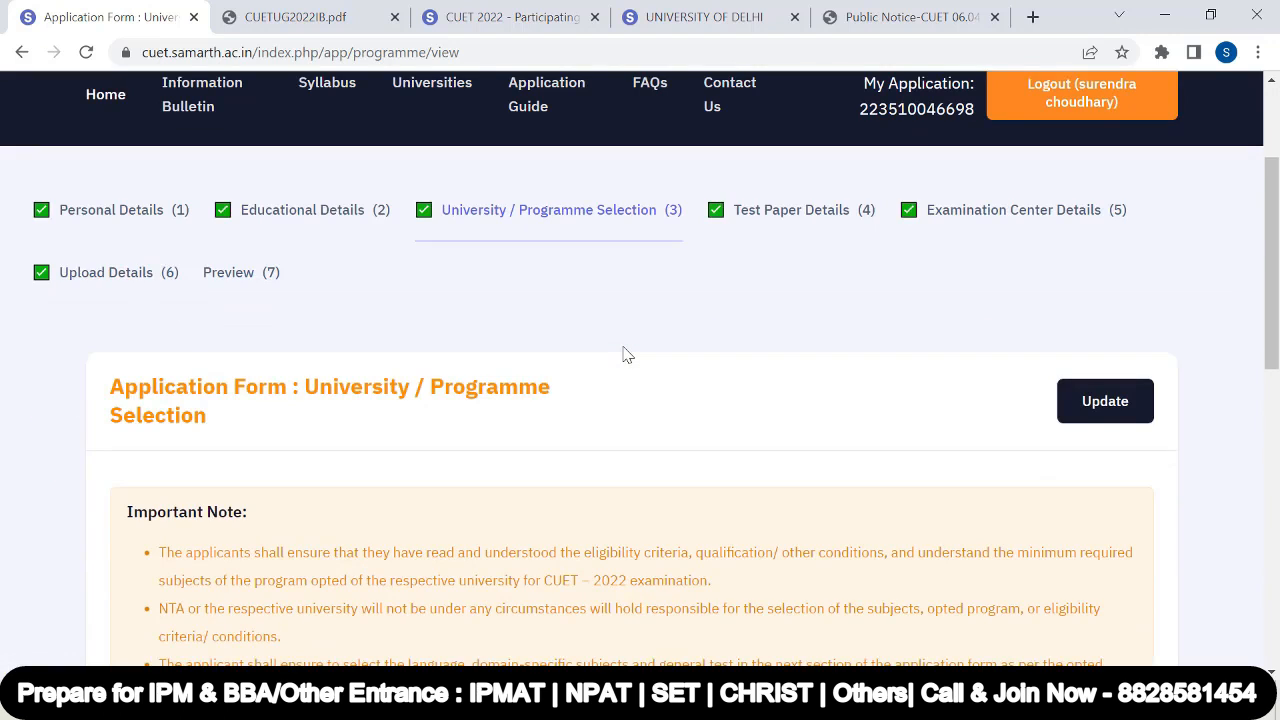
{"action": "scroll", "coordinate": [800, 406], "scroll_direction": "down", "scroll_amount": 10}
{"action": "left_click", "coordinate": [958, 366]}
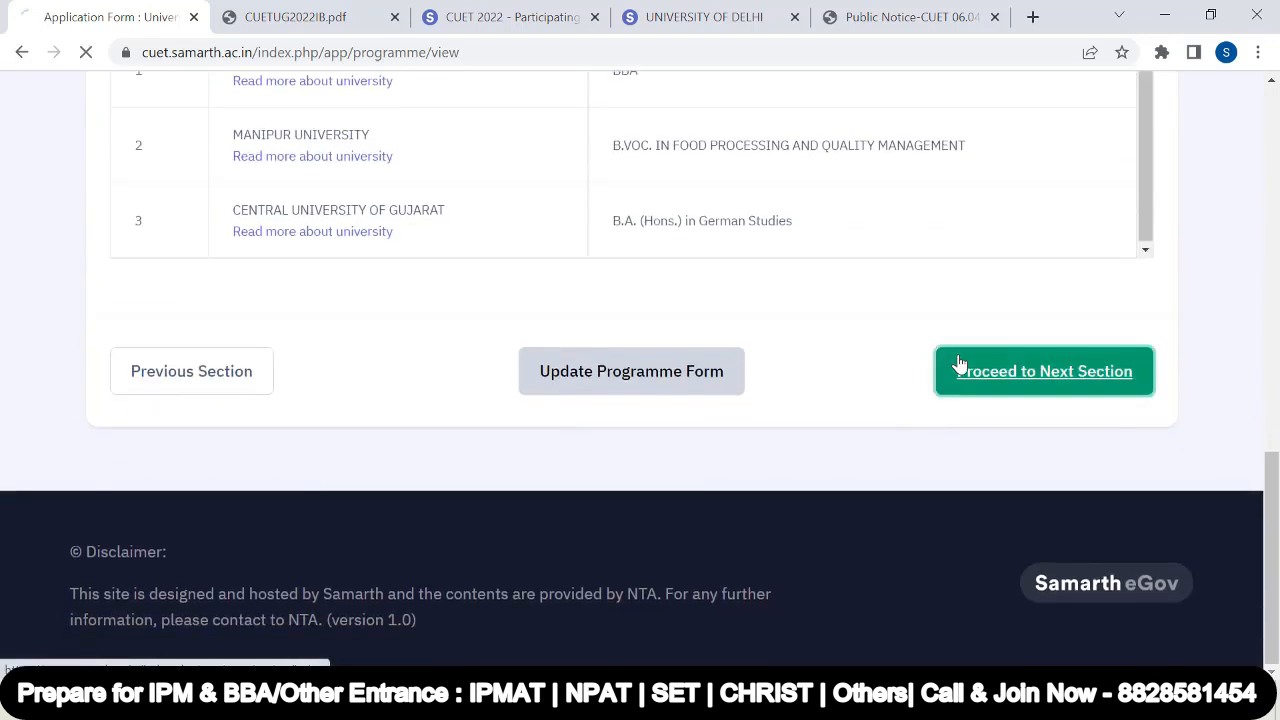
{"action": "scroll", "coordinate": [957, 437], "scroll_direction": "down", "scroll_amount": 15}
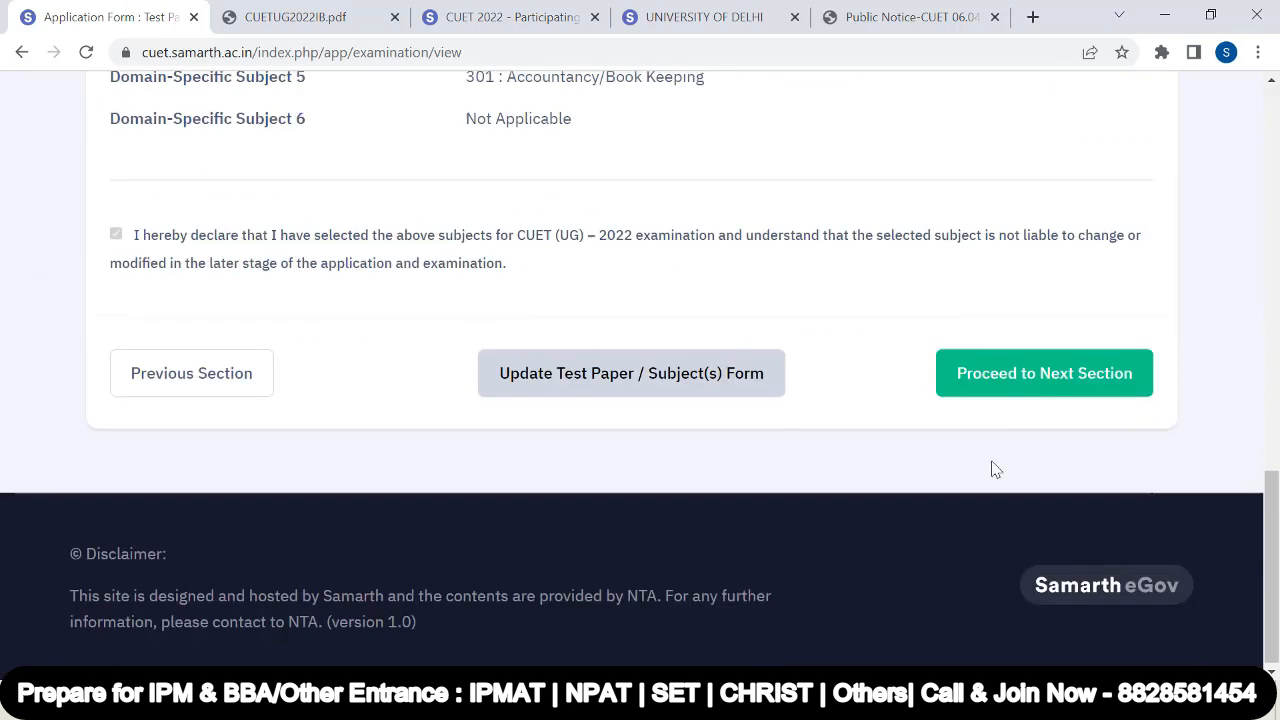
{"action": "left_click", "coordinate": [1006, 380]}
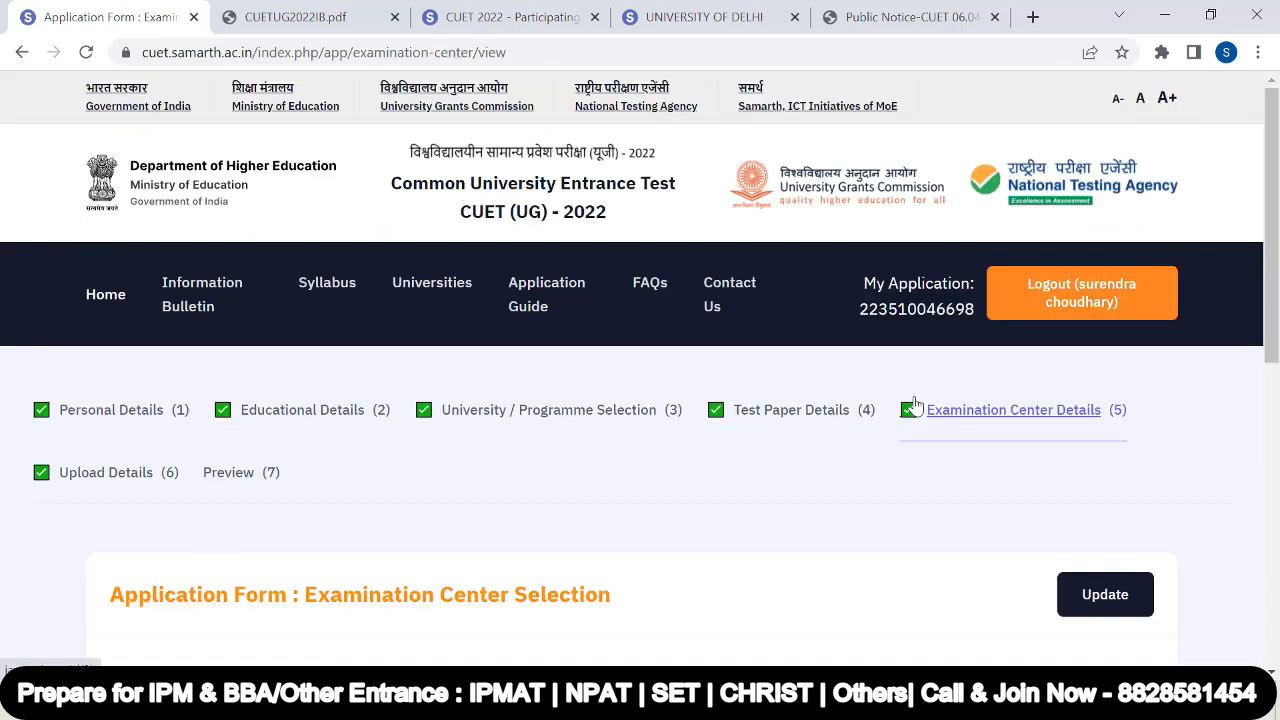
{"action": "scroll", "coordinate": [1037, 457], "scroll_direction": "down", "scroll_amount": 7}
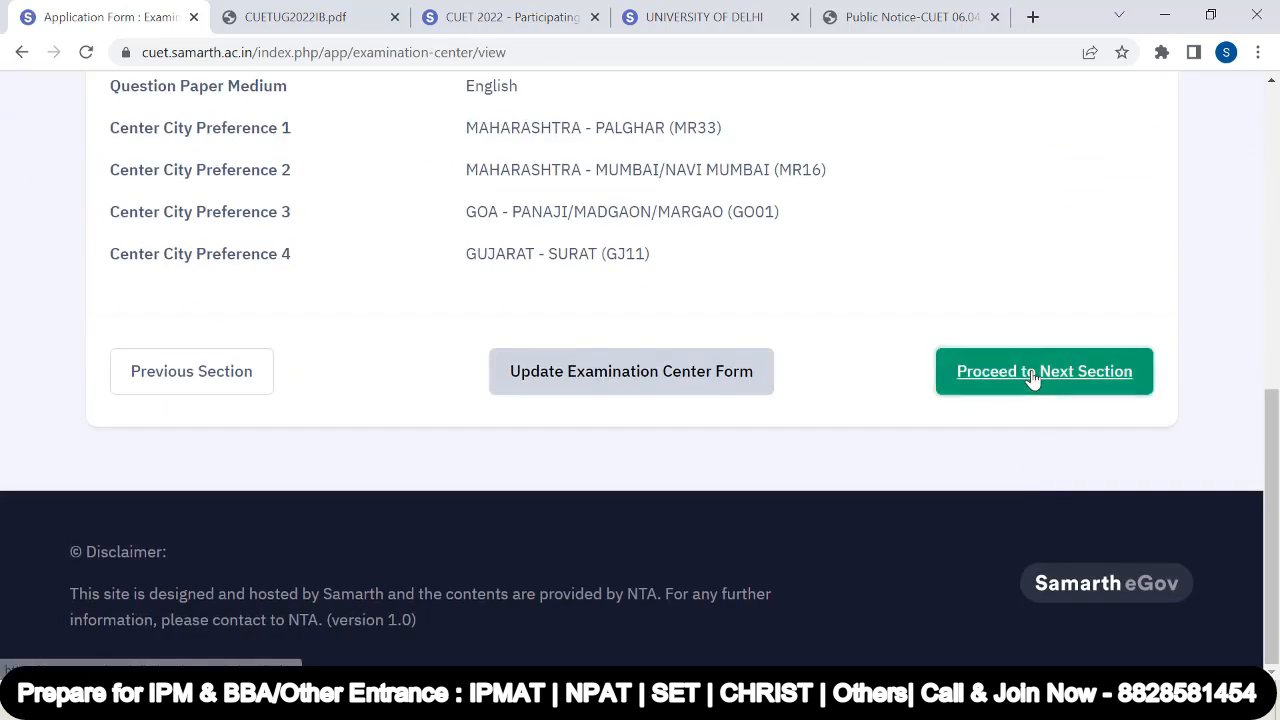
{"action": "left_click", "coordinate": [1033, 378]}
Move from Upload Details to the application preview and scroll down through it
{"action": "scroll", "coordinate": [790, 380], "scroll_direction": "down", "scroll_amount": 3}
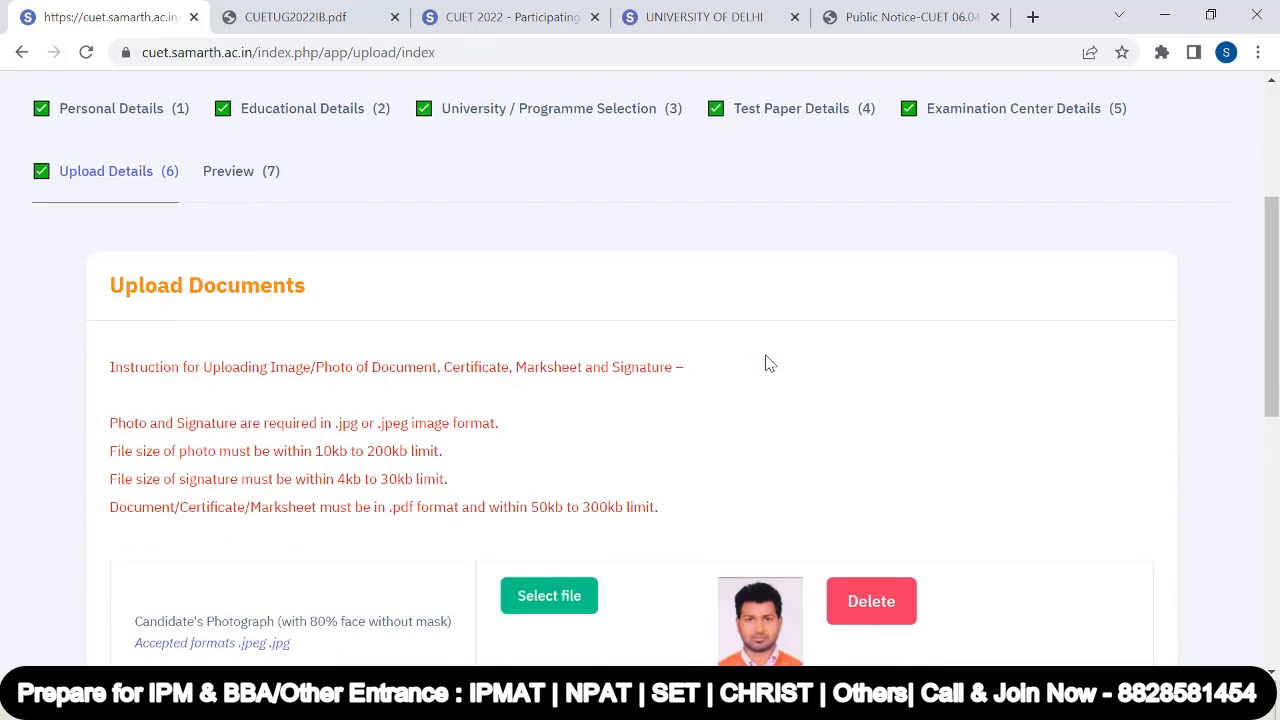
{"action": "scroll", "coordinate": [988, 506], "scroll_direction": "down", "scroll_amount": 6}
{"action": "left_click", "coordinate": [1023, 383]}
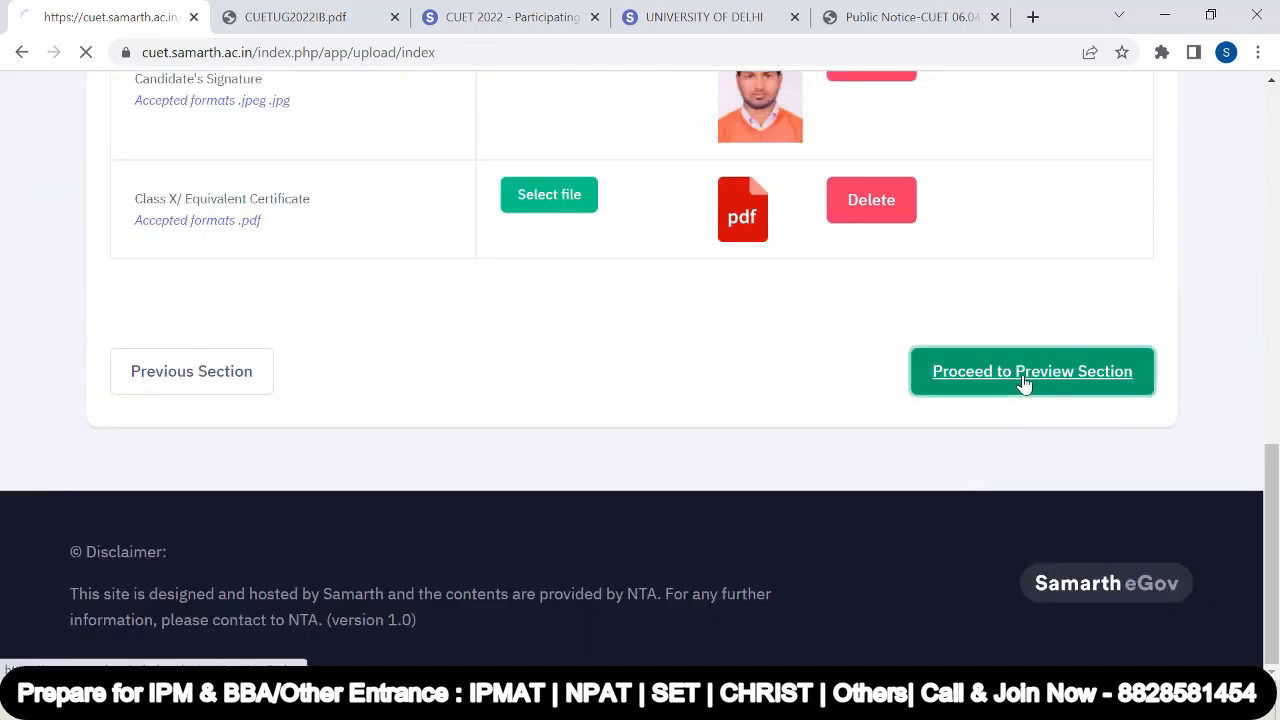
{"action": "scroll", "coordinate": [694, 357], "scroll_direction": "down", "scroll_amount": 10}
{"action": "scroll", "coordinate": [822, 390], "scroll_direction": "down", "scroll_amount": 20}
{"action": "scroll", "coordinate": [574, 420], "scroll_direction": "down", "scroll_amount": 15}
Tick the confirmations for parents' names, date of birth, gender, education, State/UT and admission guidelines
{"action": "scroll", "coordinate": [366, 369], "scroll_direction": "up", "scroll_amount": 5}
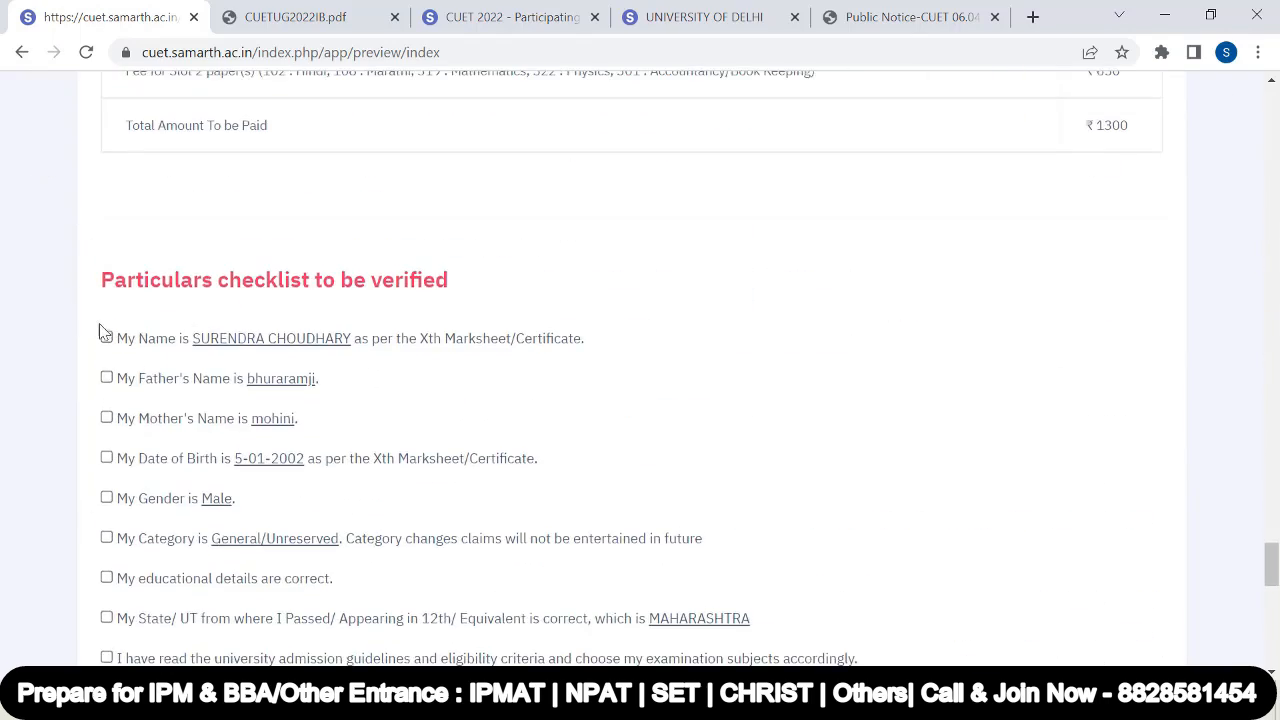
{"action": "left_click", "coordinate": [107, 380]}
{"action": "left_click", "coordinate": [107, 418]}
{"action": "left_click", "coordinate": [107, 458]}
{"action": "left_click", "coordinate": [107, 498]}
{"action": "scroll", "coordinate": [107, 521], "scroll_direction": "down", "scroll_amount": 3}
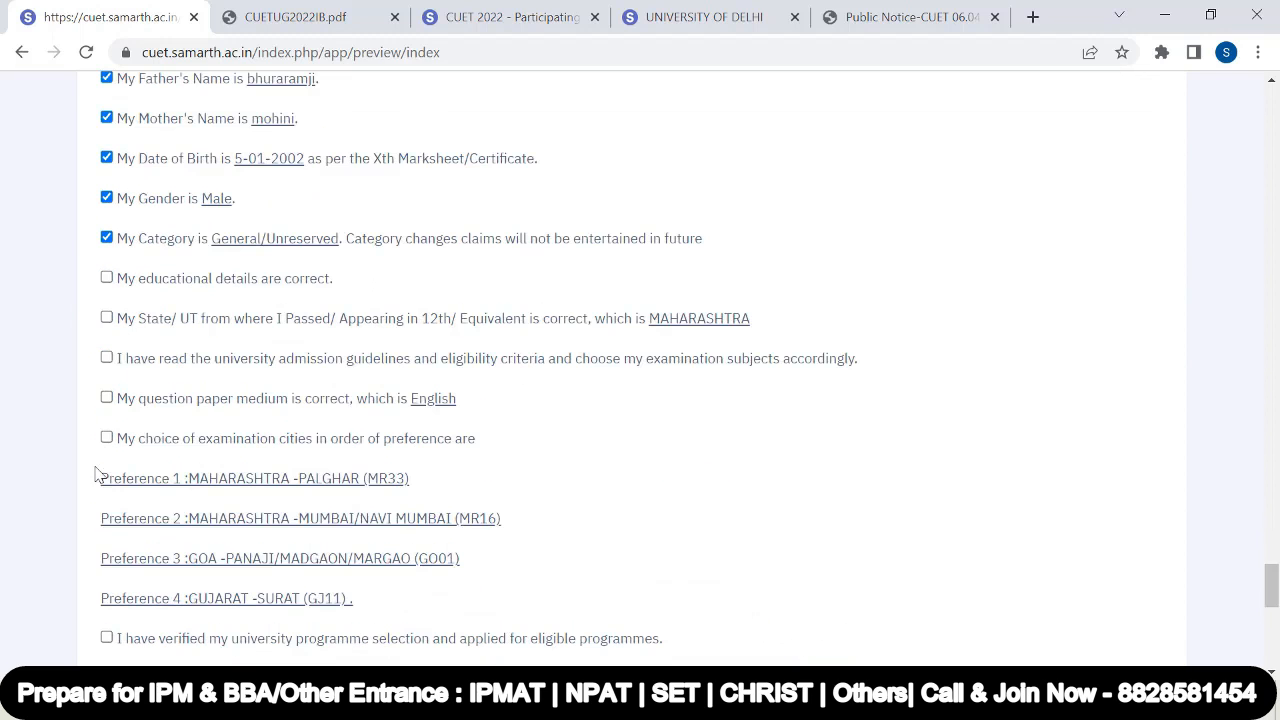
{"action": "left_click", "coordinate": [107, 279]}
{"action": "left_click", "coordinate": [107, 318]}
{"action": "left_click", "coordinate": [107, 358]}
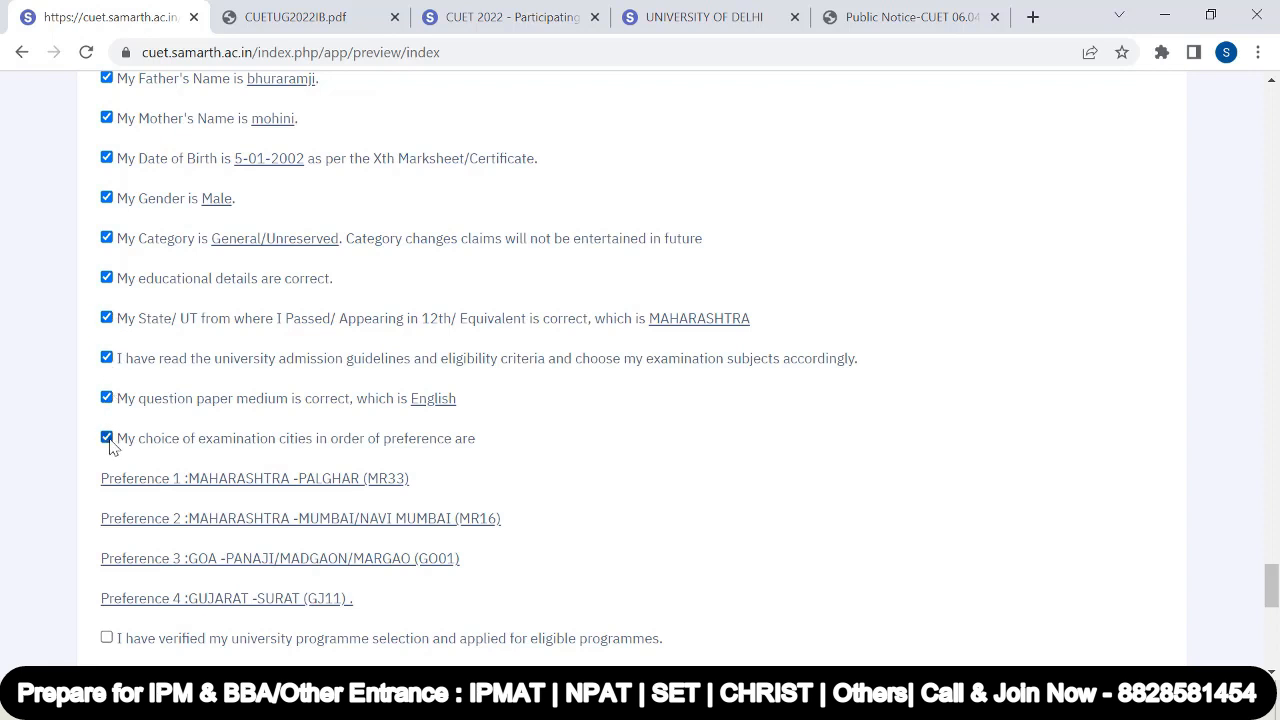
Tick the programme verification and all declarations, including NTA data-sharing, then proceed to payment
{"action": "scroll", "coordinate": [118, 446], "scroll_direction": "down", "scroll_amount": 2}
{"action": "left_click", "coordinate": [107, 438]}
{"action": "left_click", "coordinate": [107, 478]}
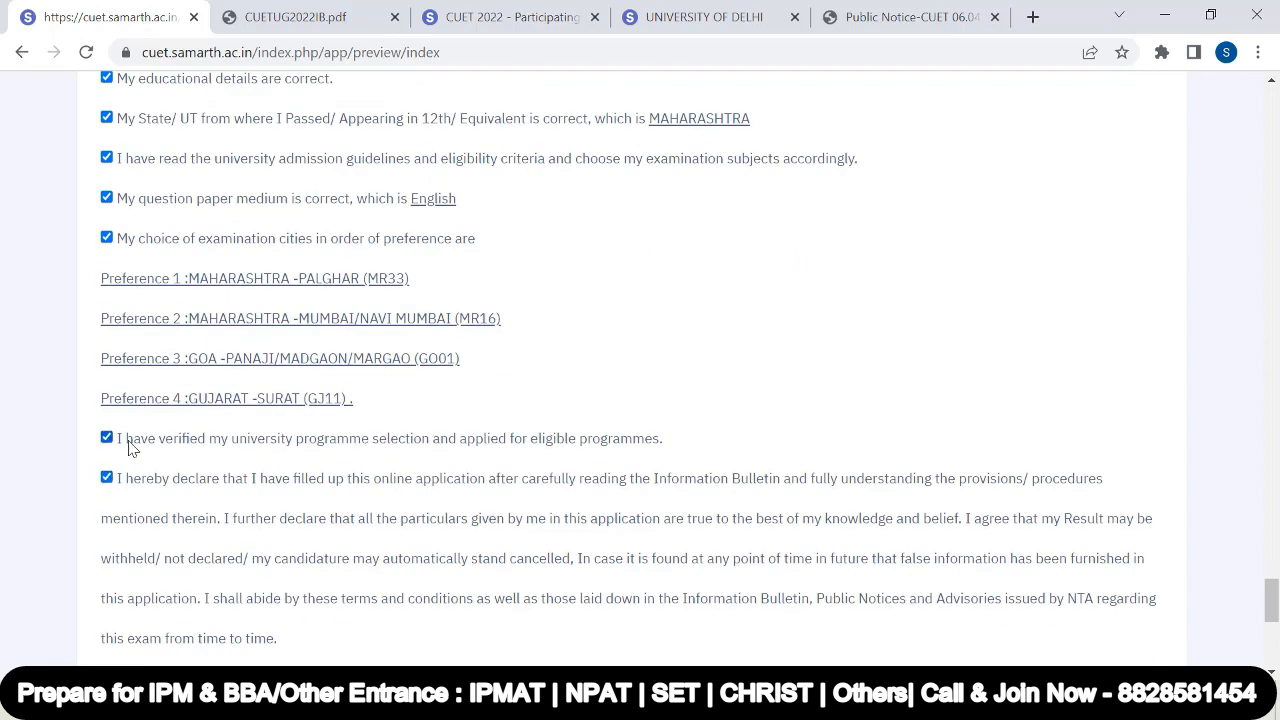
{"action": "scroll", "coordinate": [115, 458], "scroll_direction": "down", "scroll_amount": 3}
{"action": "left_click", "coordinate": [107, 379]}
{"action": "left_click", "coordinate": [107, 498]}
{"action": "scroll", "coordinate": [669, 429], "scroll_direction": "down", "scroll_amount": 3}
{"action": "scroll", "coordinate": [669, 430], "scroll_direction": "up", "scroll_amount": 3}
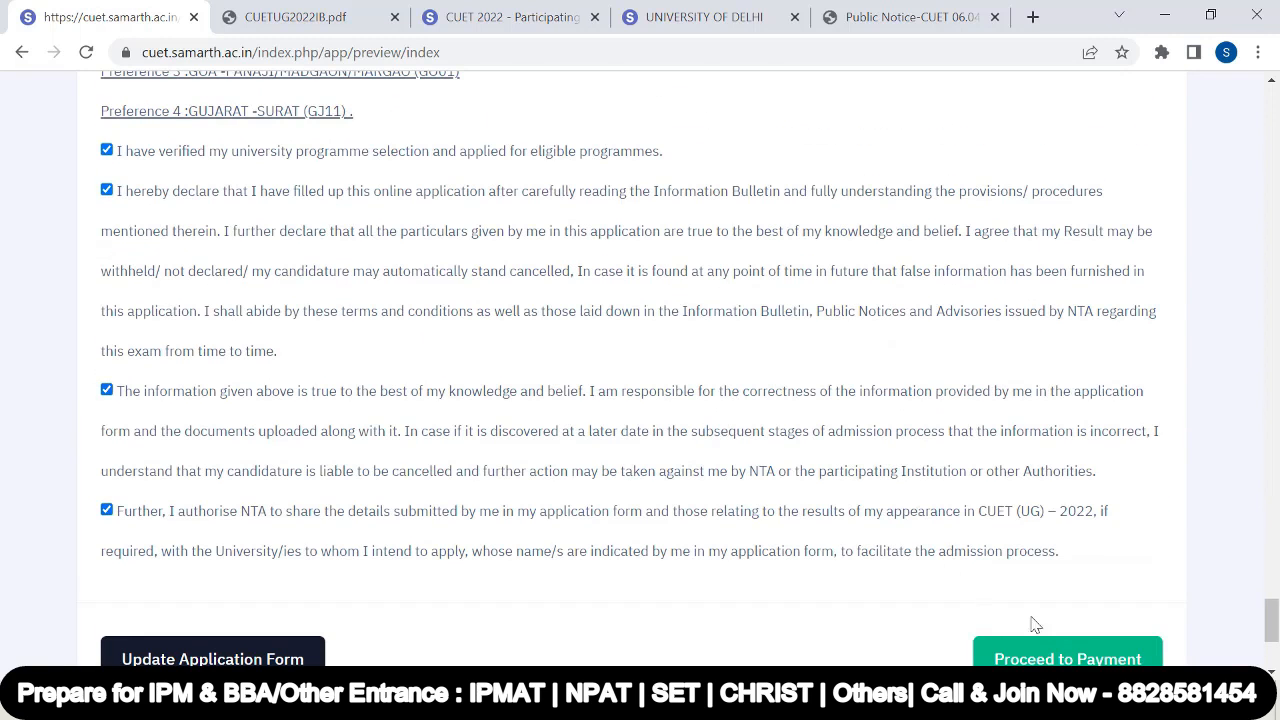
{"action": "left_click", "coordinate": [1040, 655]}
Confirm going to payment and highlight the Registration Payment heading on the loaded page
{"action": "left_click", "coordinate": [735, 204]}
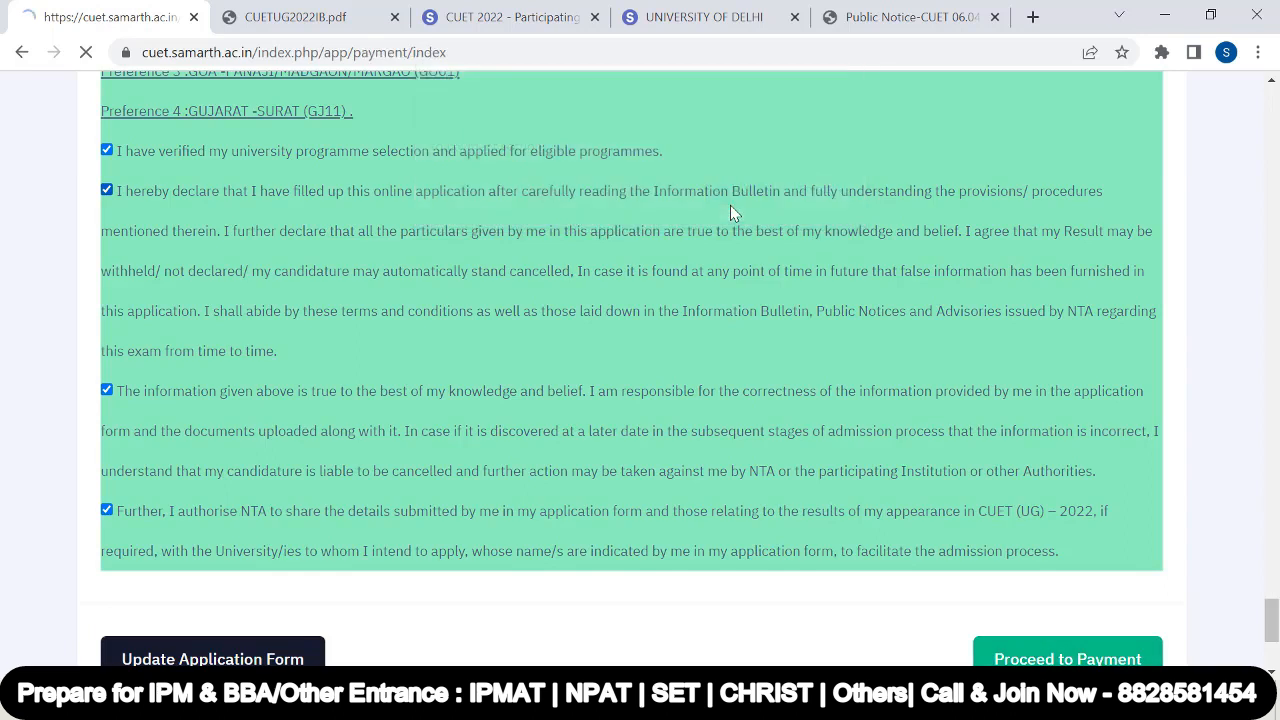
{"action": "scroll", "coordinate": [732, 215], "scroll_direction": "down", "scroll_amount": 2}
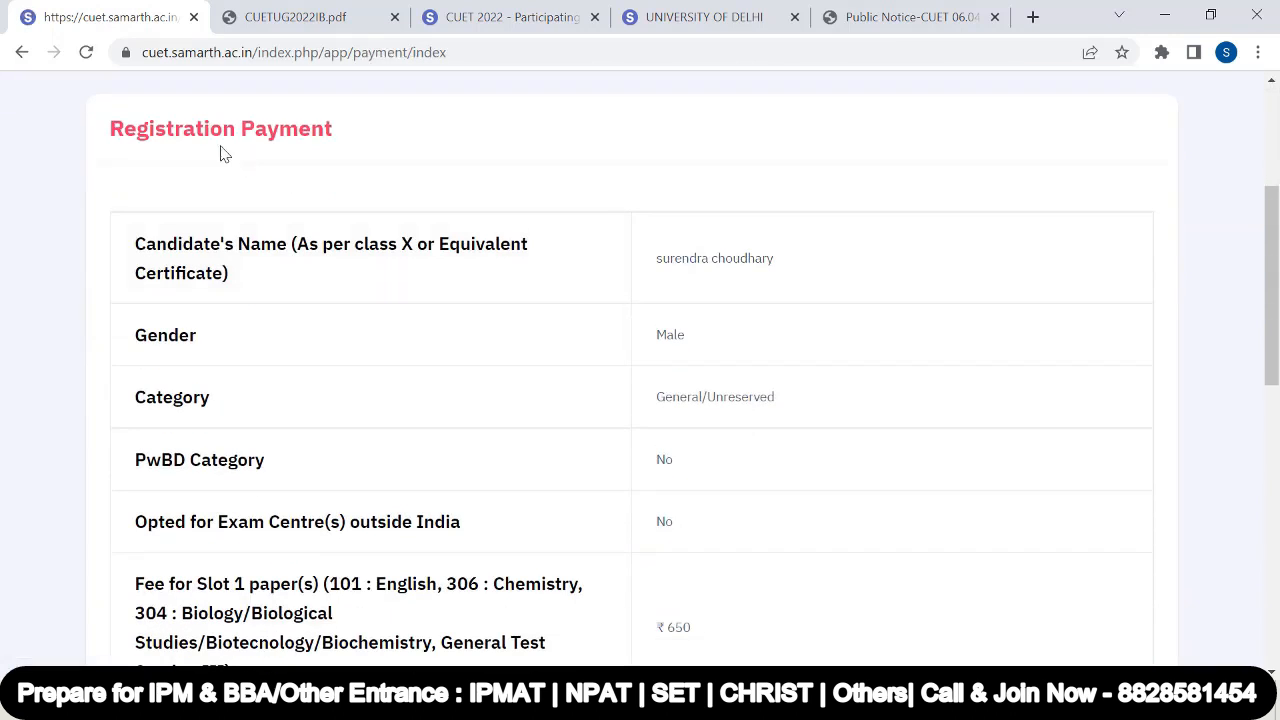
{"action": "left_click_drag", "start_coordinate": [116, 133], "coordinate": [380, 148]}
{"action": "scroll", "coordinate": [754, 234], "scroll_direction": "down", "scroll_amount": 6}
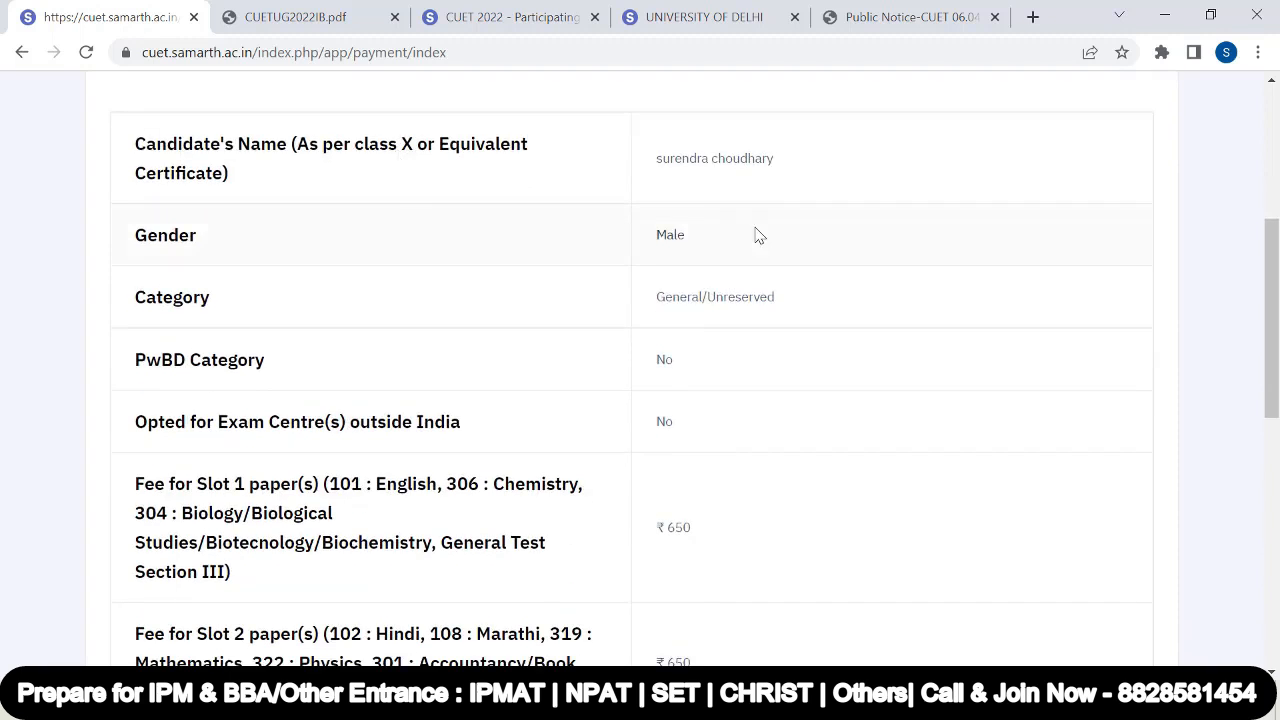
{"action": "left_click_drag", "start_coordinate": [655, 258], "coordinate": [745, 260]}
{"action": "scroll", "coordinate": [534, 292], "scroll_direction": "down", "scroll_amount": 2}
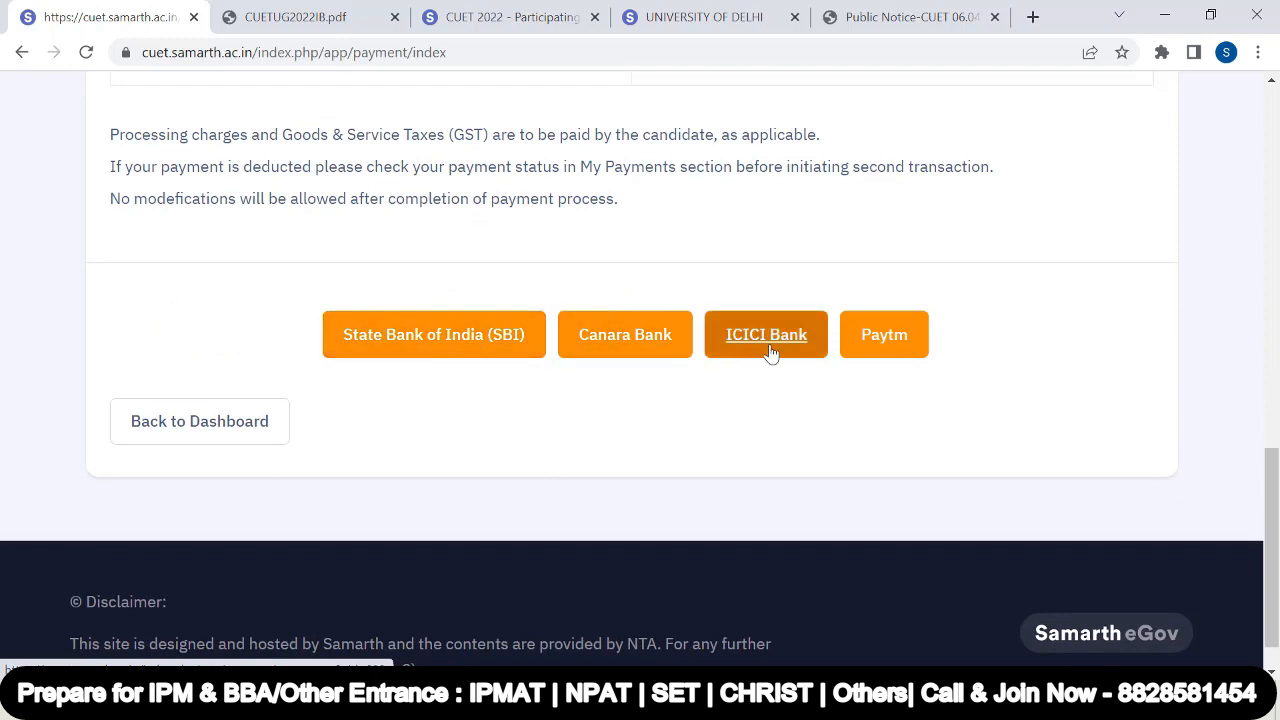
Review the fee table down to the ₹1300 total and the SBI, Canara, ICICI and Paytm options
{"action": "scroll", "coordinate": [423, 374], "scroll_direction": "up", "scroll_amount": 7}
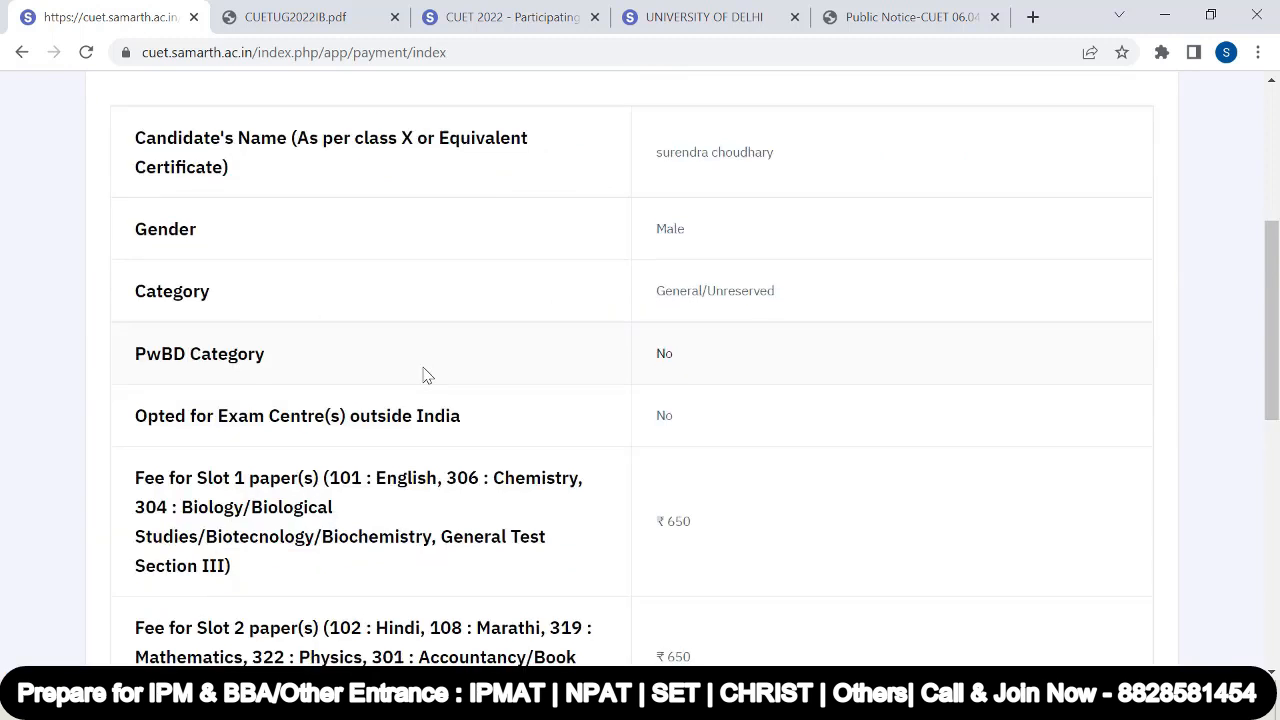
{"action": "scroll", "coordinate": [497, 340], "scroll_direction": "down", "scroll_amount": 4}
{"action": "scroll", "coordinate": [857, 400], "scroll_direction": "down", "scroll_amount": 4}
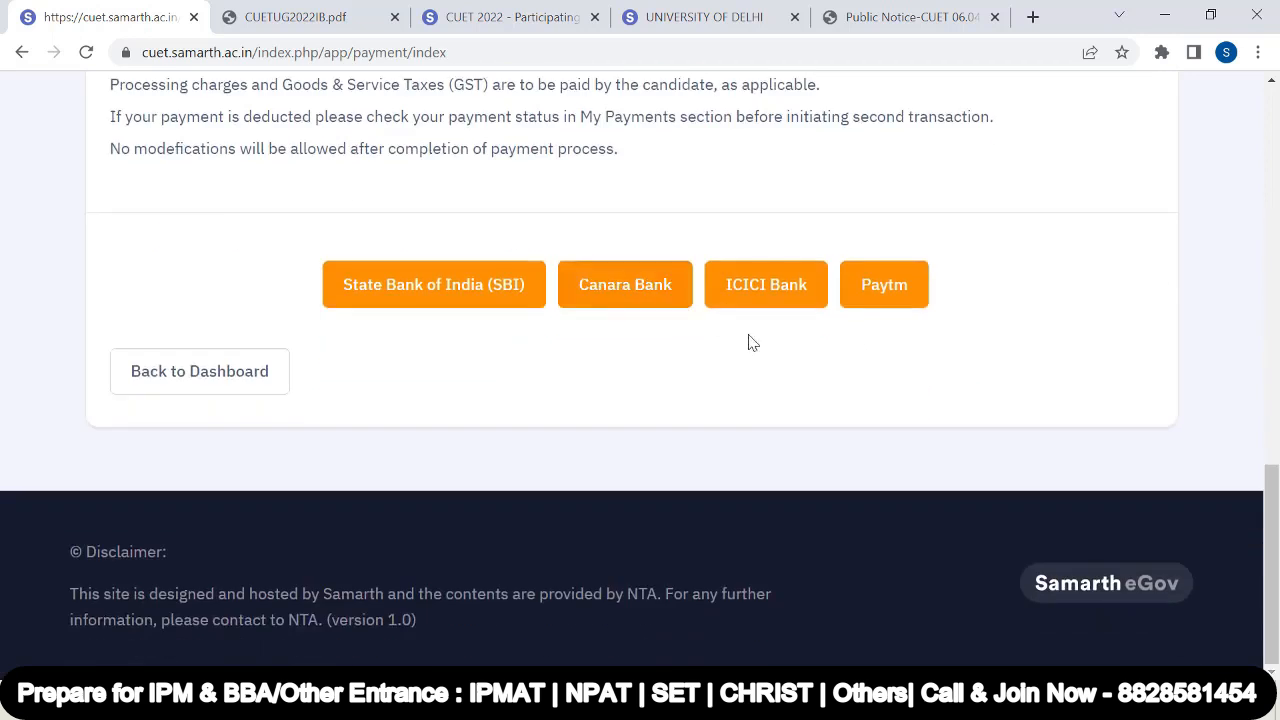
{"action": "scroll", "coordinate": [757, 357], "scroll_direction": "up", "scroll_amount": 2}
{"action": "left_click", "coordinate": [758, 552]}
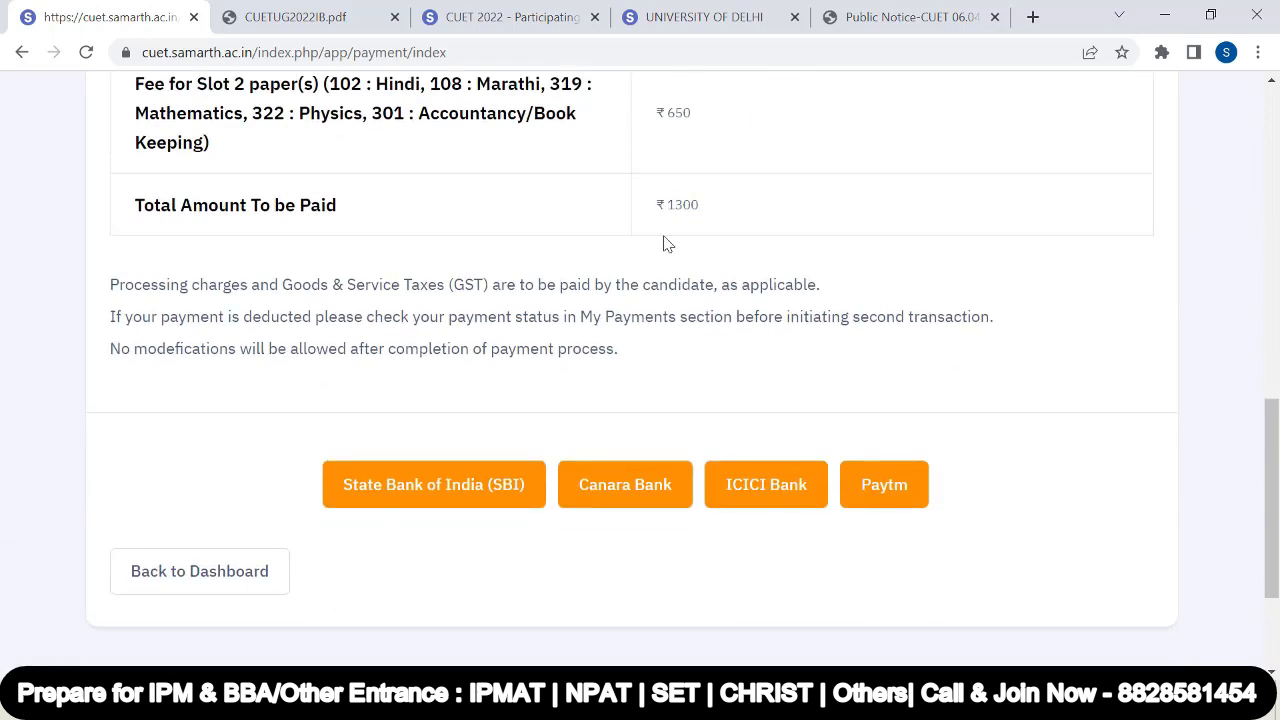
{"action": "left_click_drag", "start_coordinate": [669, 204], "coordinate": [714, 217]}
{"action": "scroll", "coordinate": [716, 256], "scroll_direction": "up", "scroll_amount": 3}
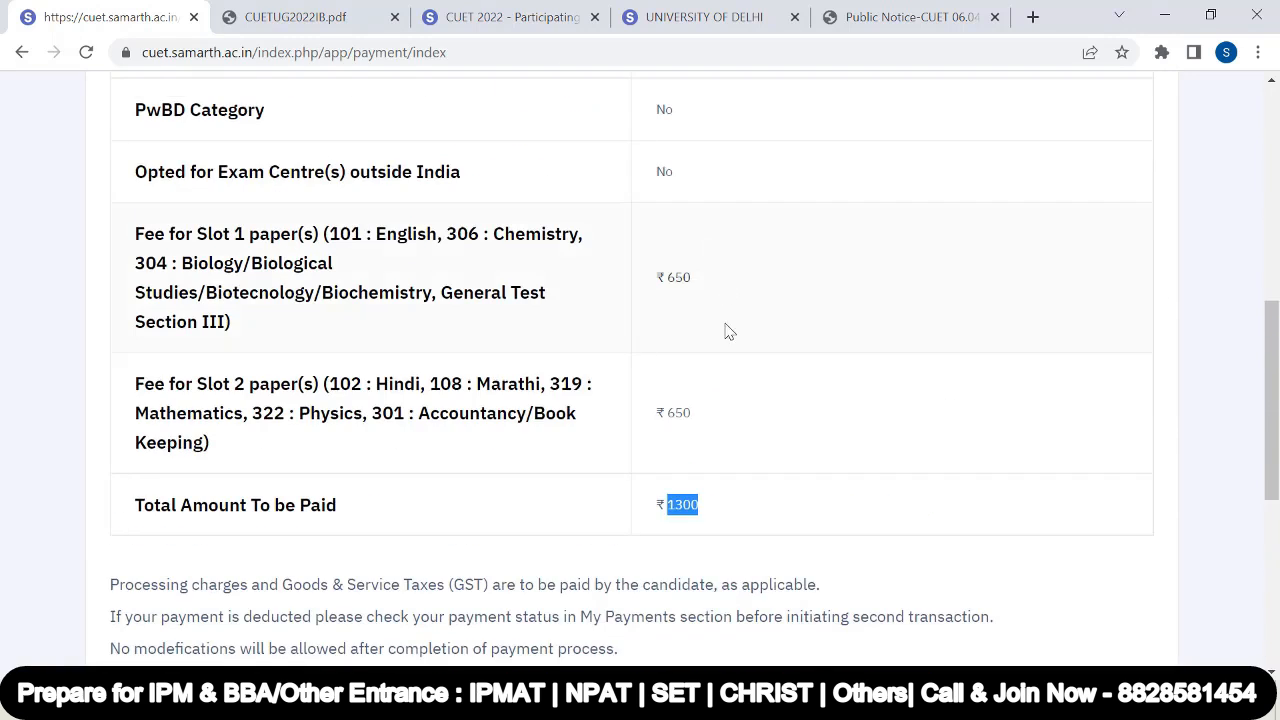
{"action": "scroll", "coordinate": [723, 331], "scroll_direction": "up", "scroll_amount": 3}
{"action": "scroll", "coordinate": [730, 332], "scroll_direction": "up", "scroll_amount": 2}
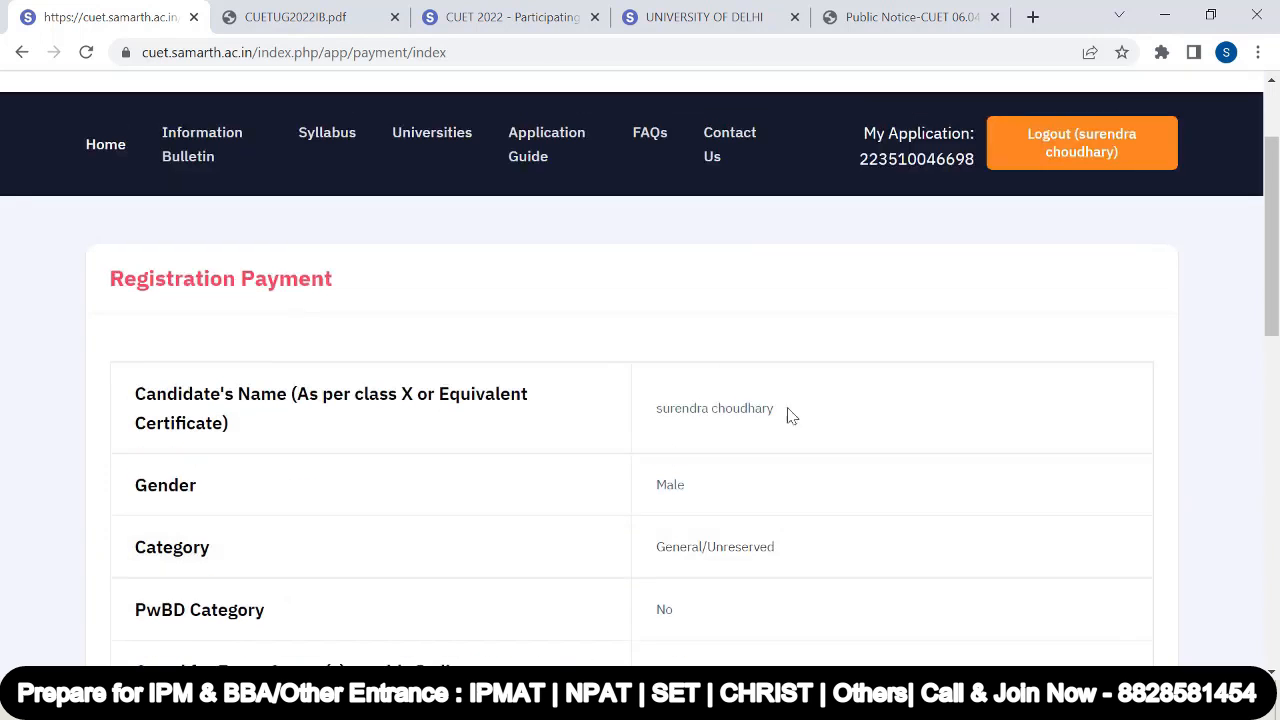
{"action": "scroll", "coordinate": [782, 508], "scroll_direction": "up", "scroll_amount": 2}
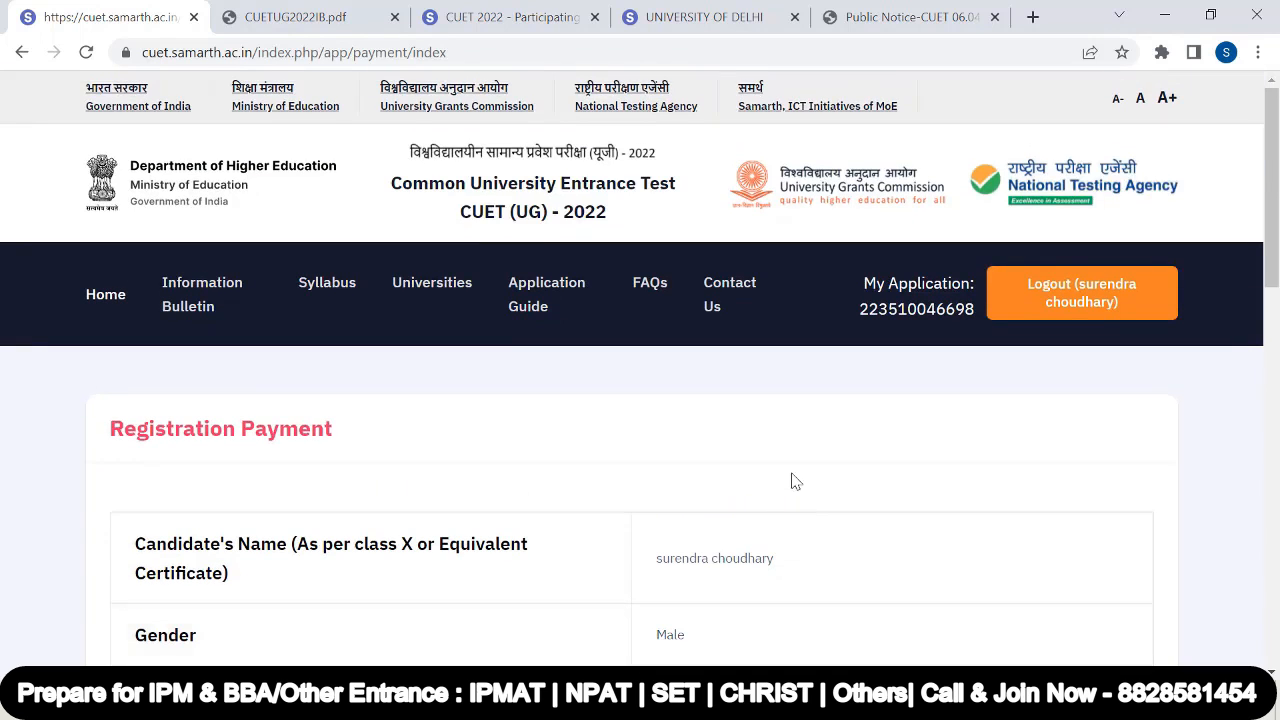
{"action": "scroll", "coordinate": [795, 481], "scroll_direction": "down", "scroll_amount": 1}
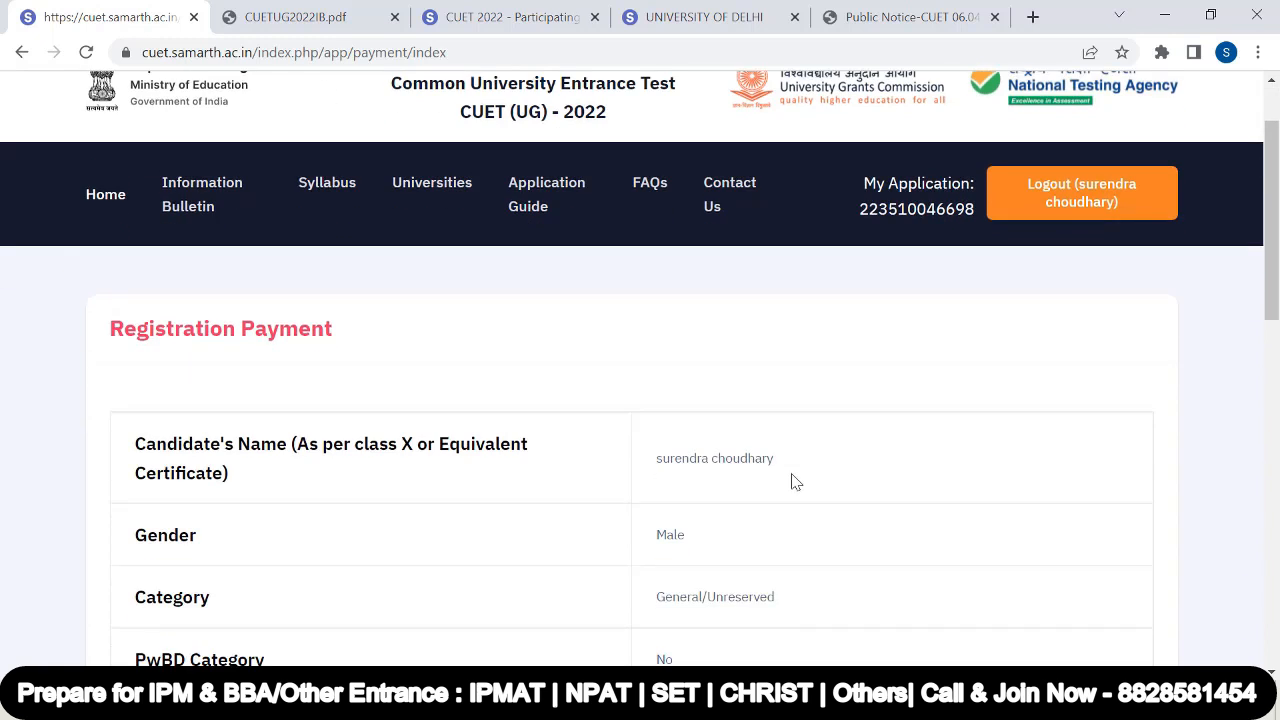